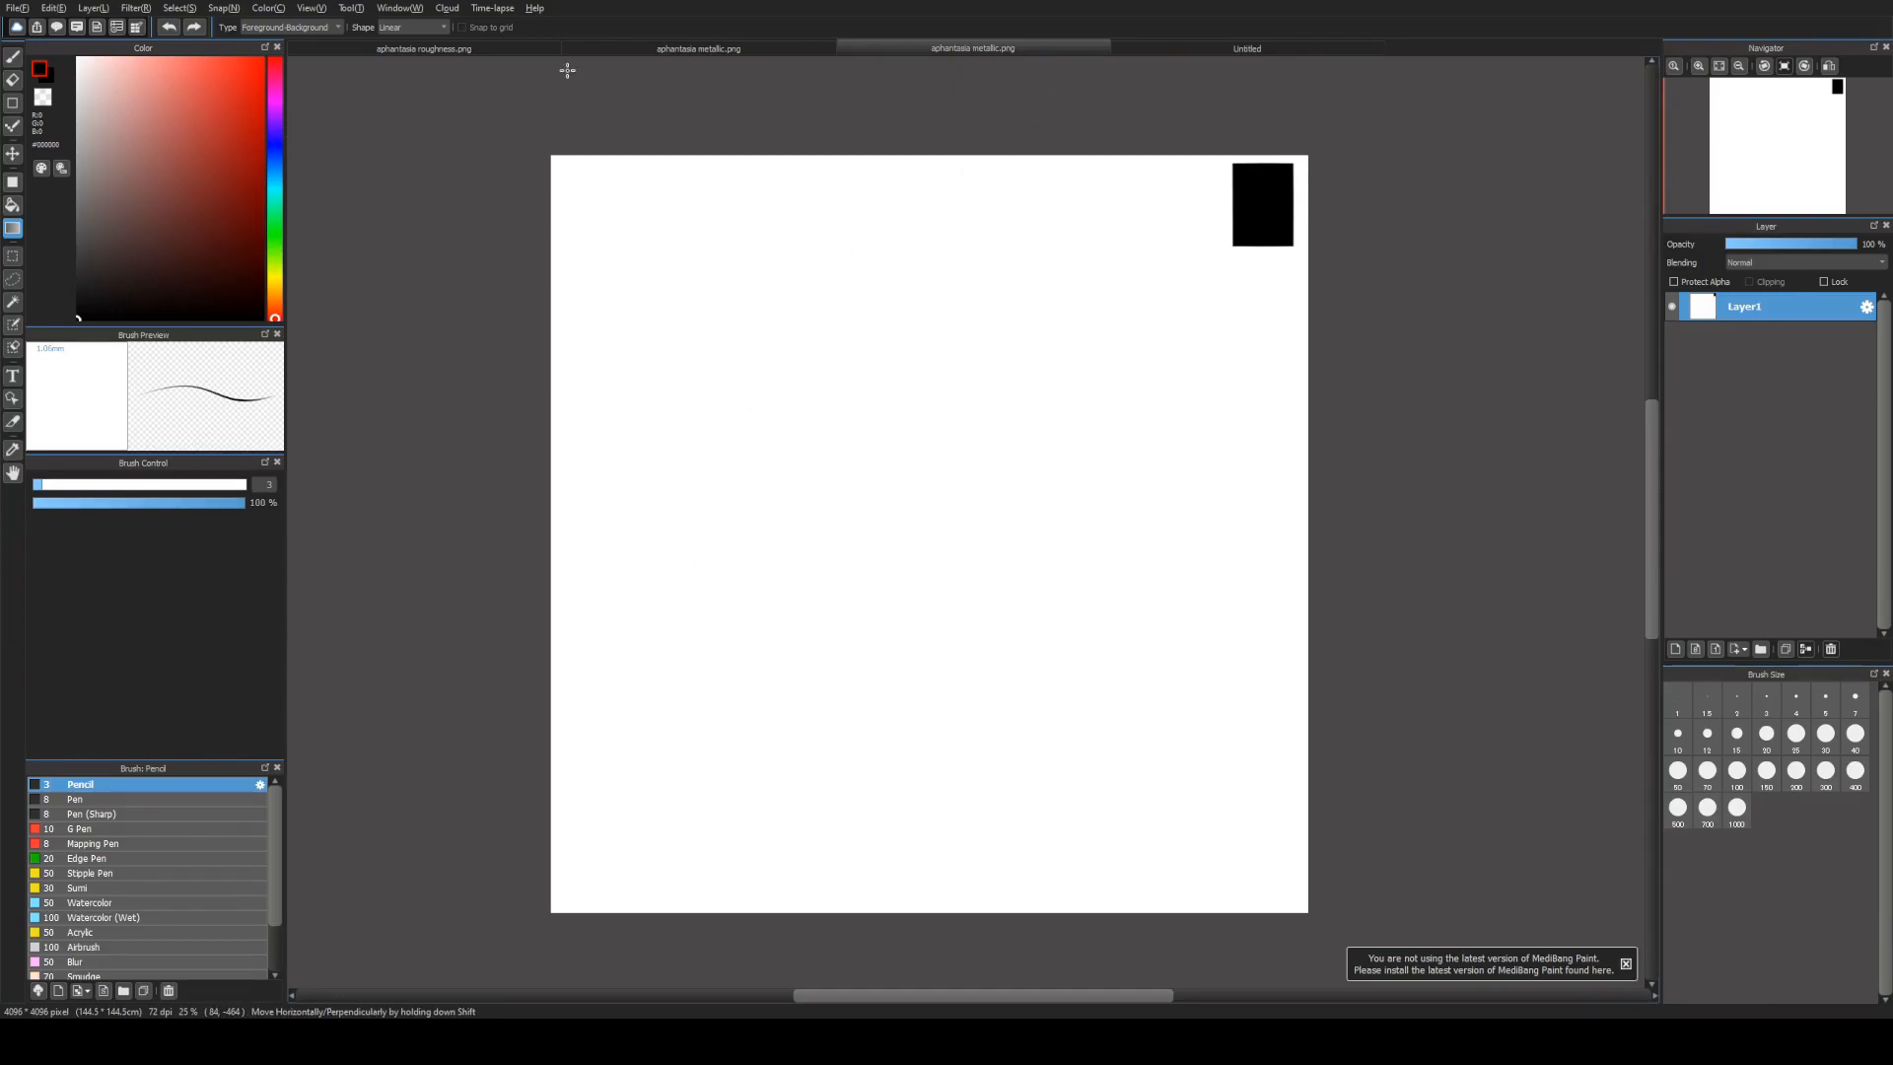
# Step: Review the open roughness texture, the two metallic textures and the black Untitled canvas
pyautogui.click(463, 48)
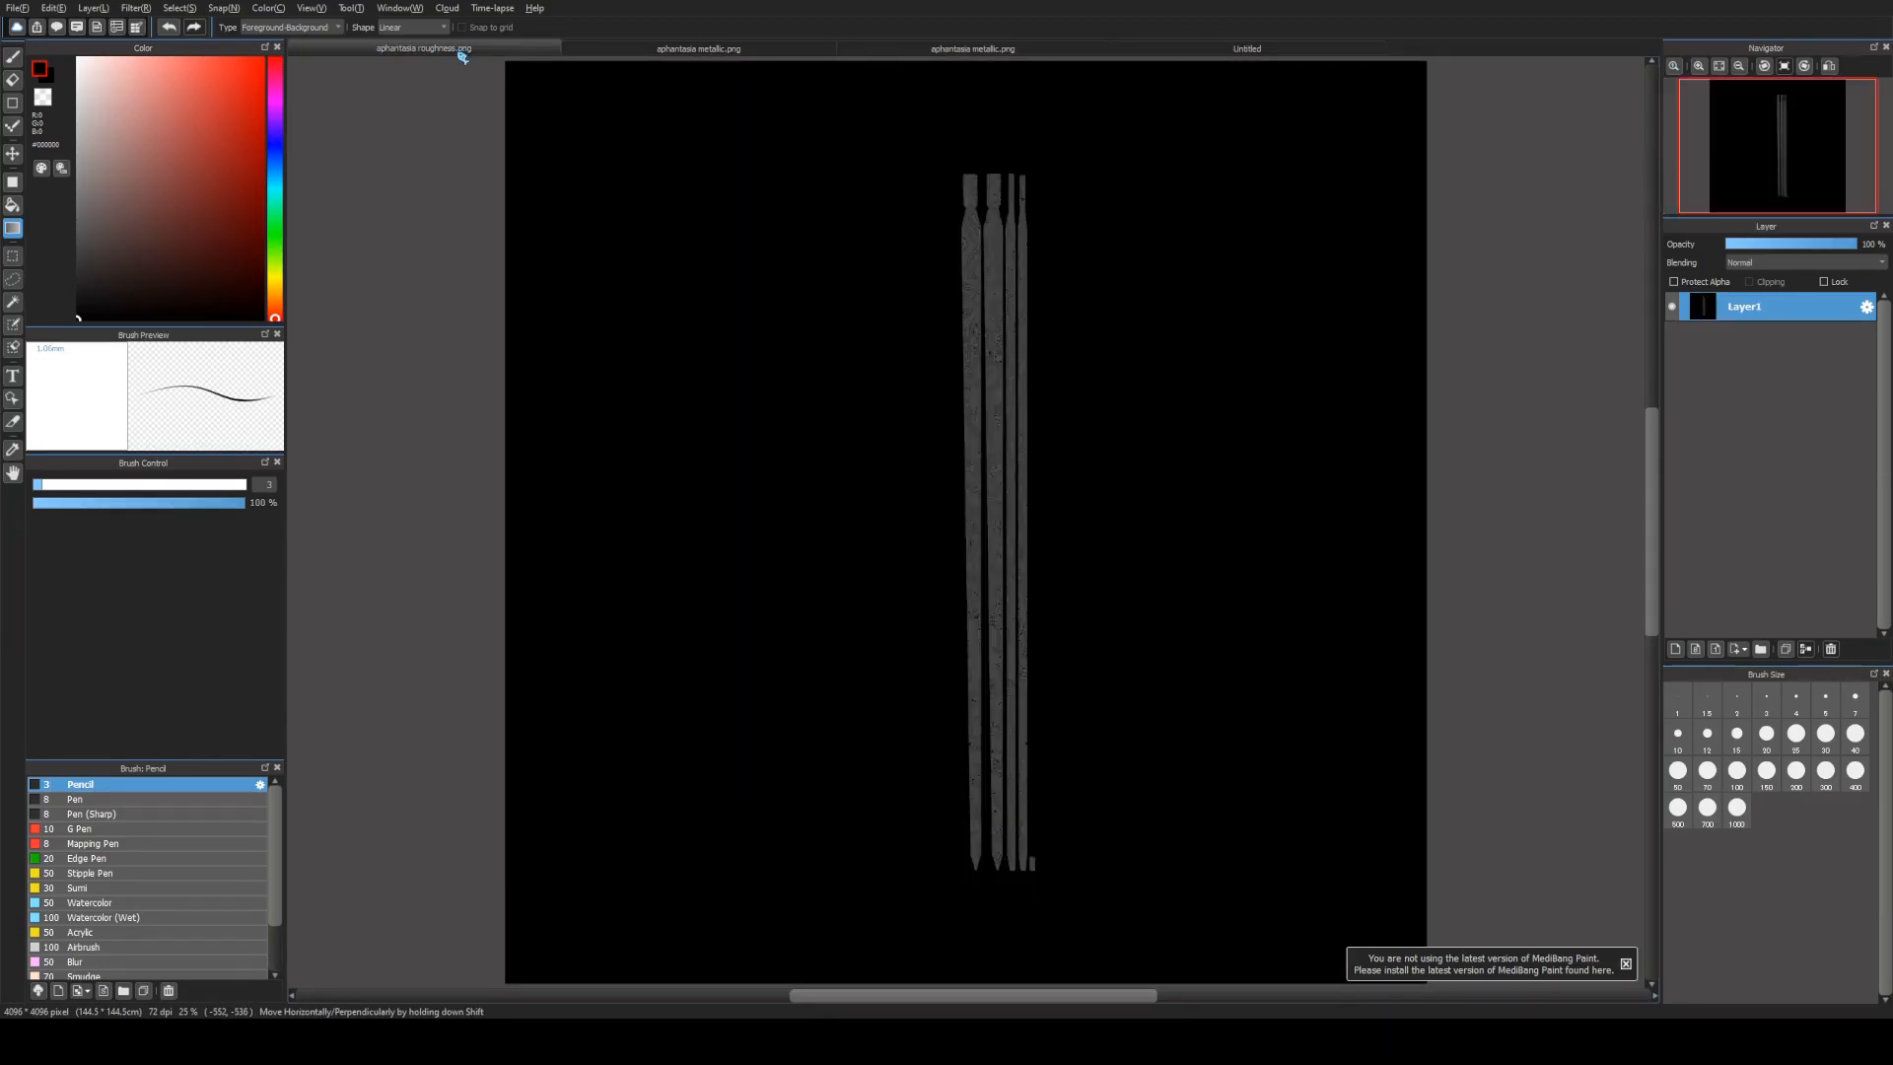
pyautogui.click(1250, 49)
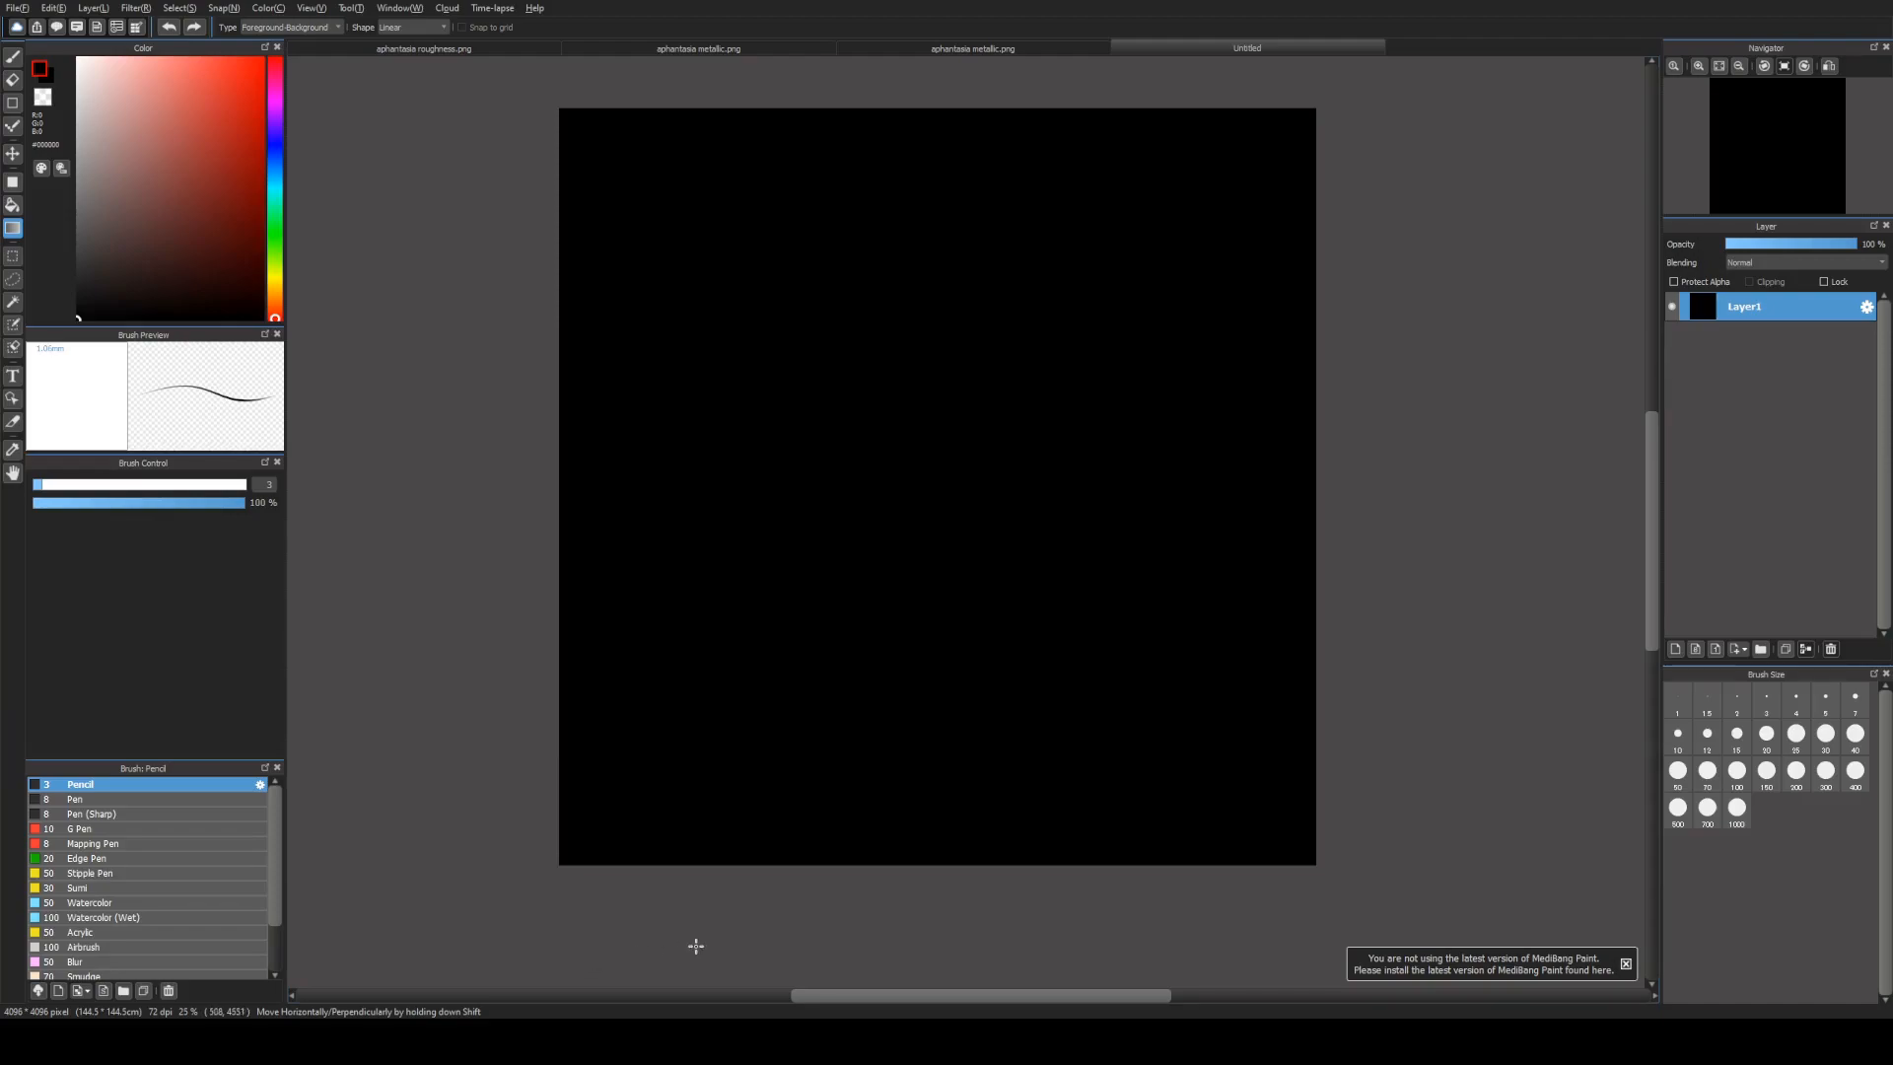
pyautogui.click(409, 51)
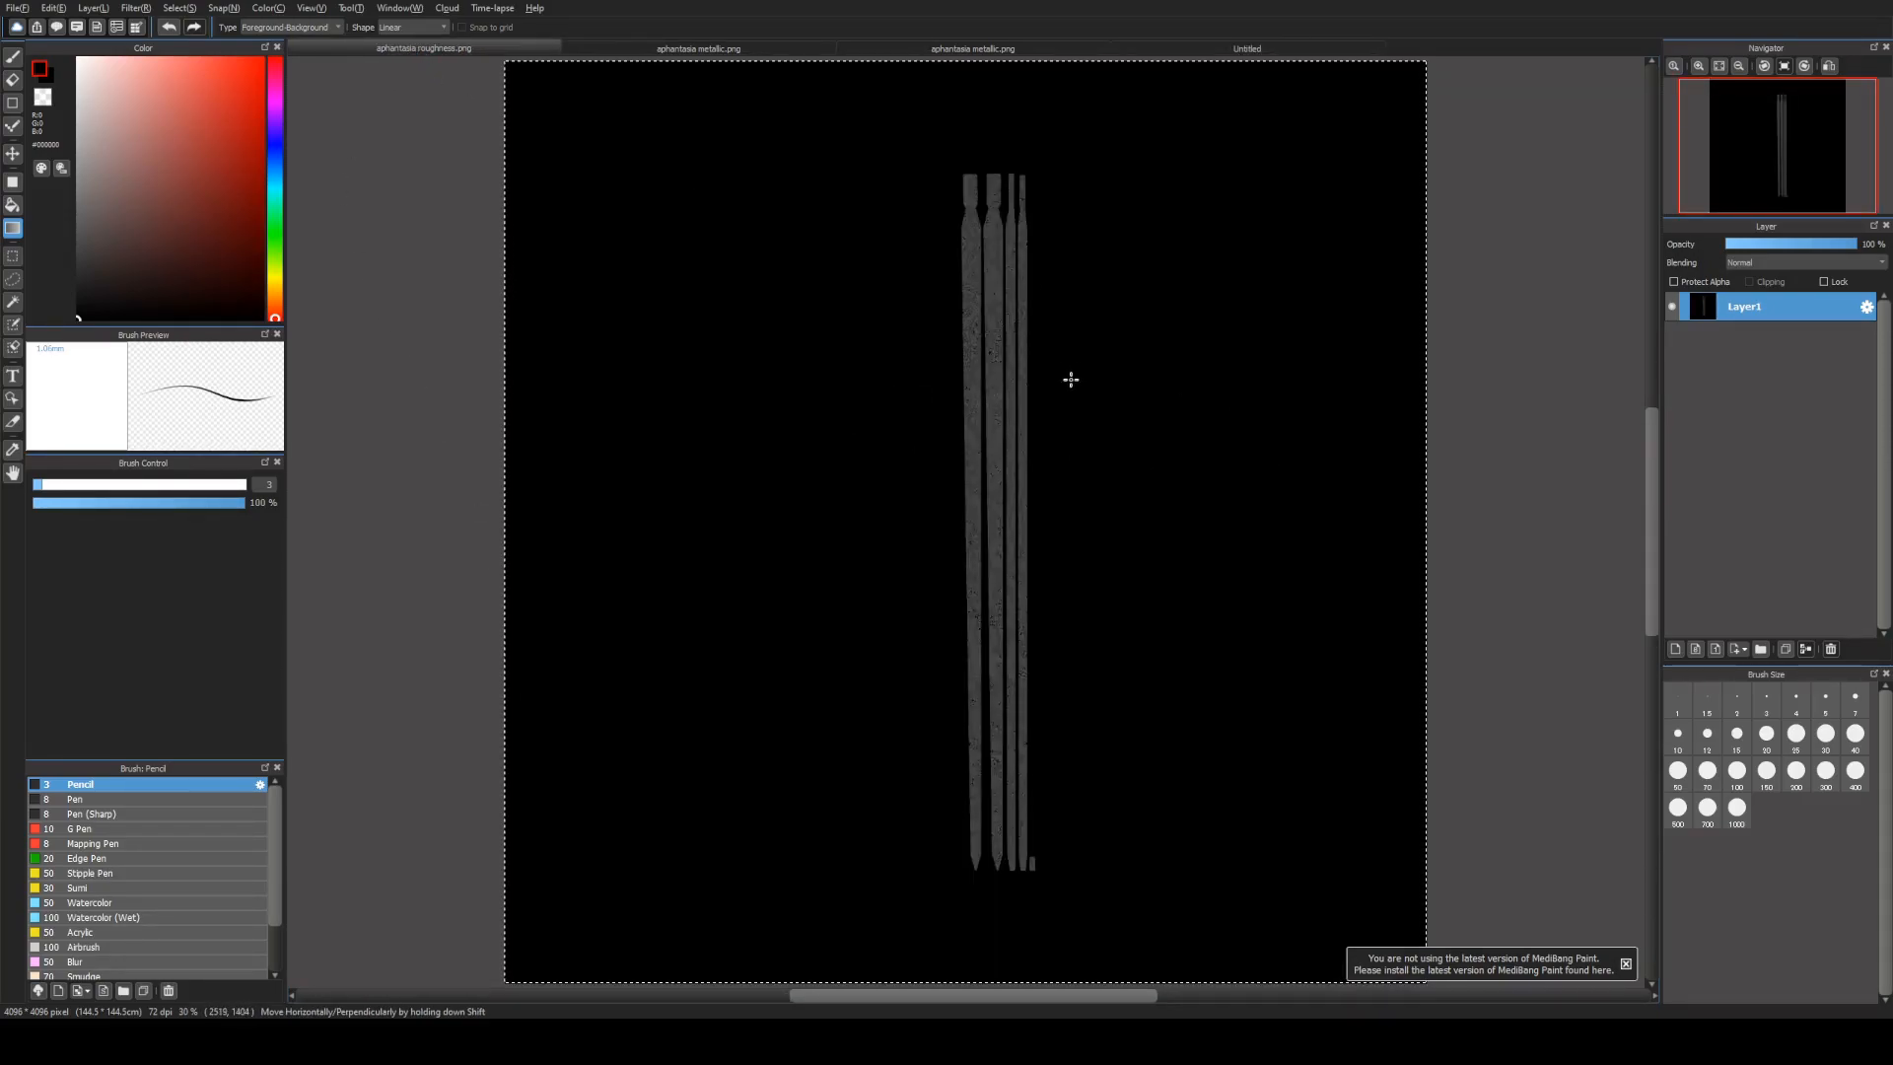
pyautogui.click(750, 48)
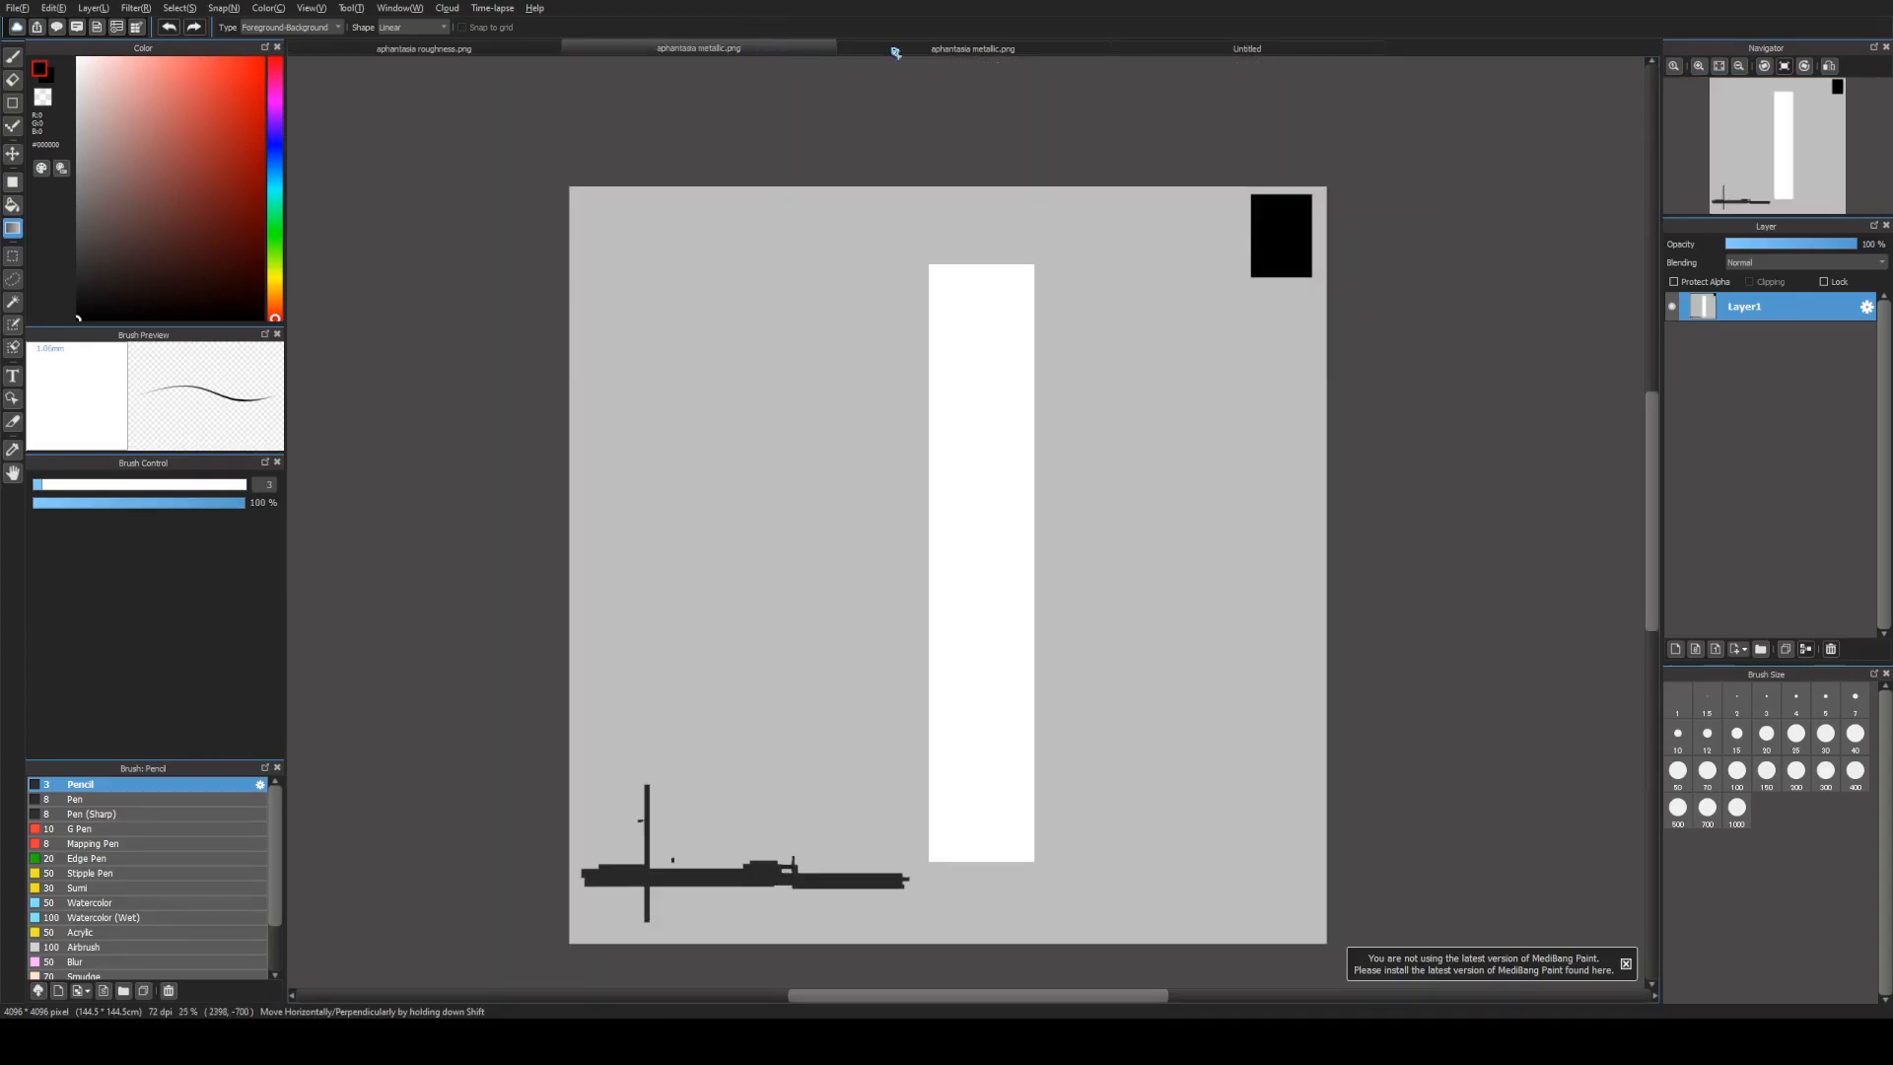
pyautogui.click(942, 49)
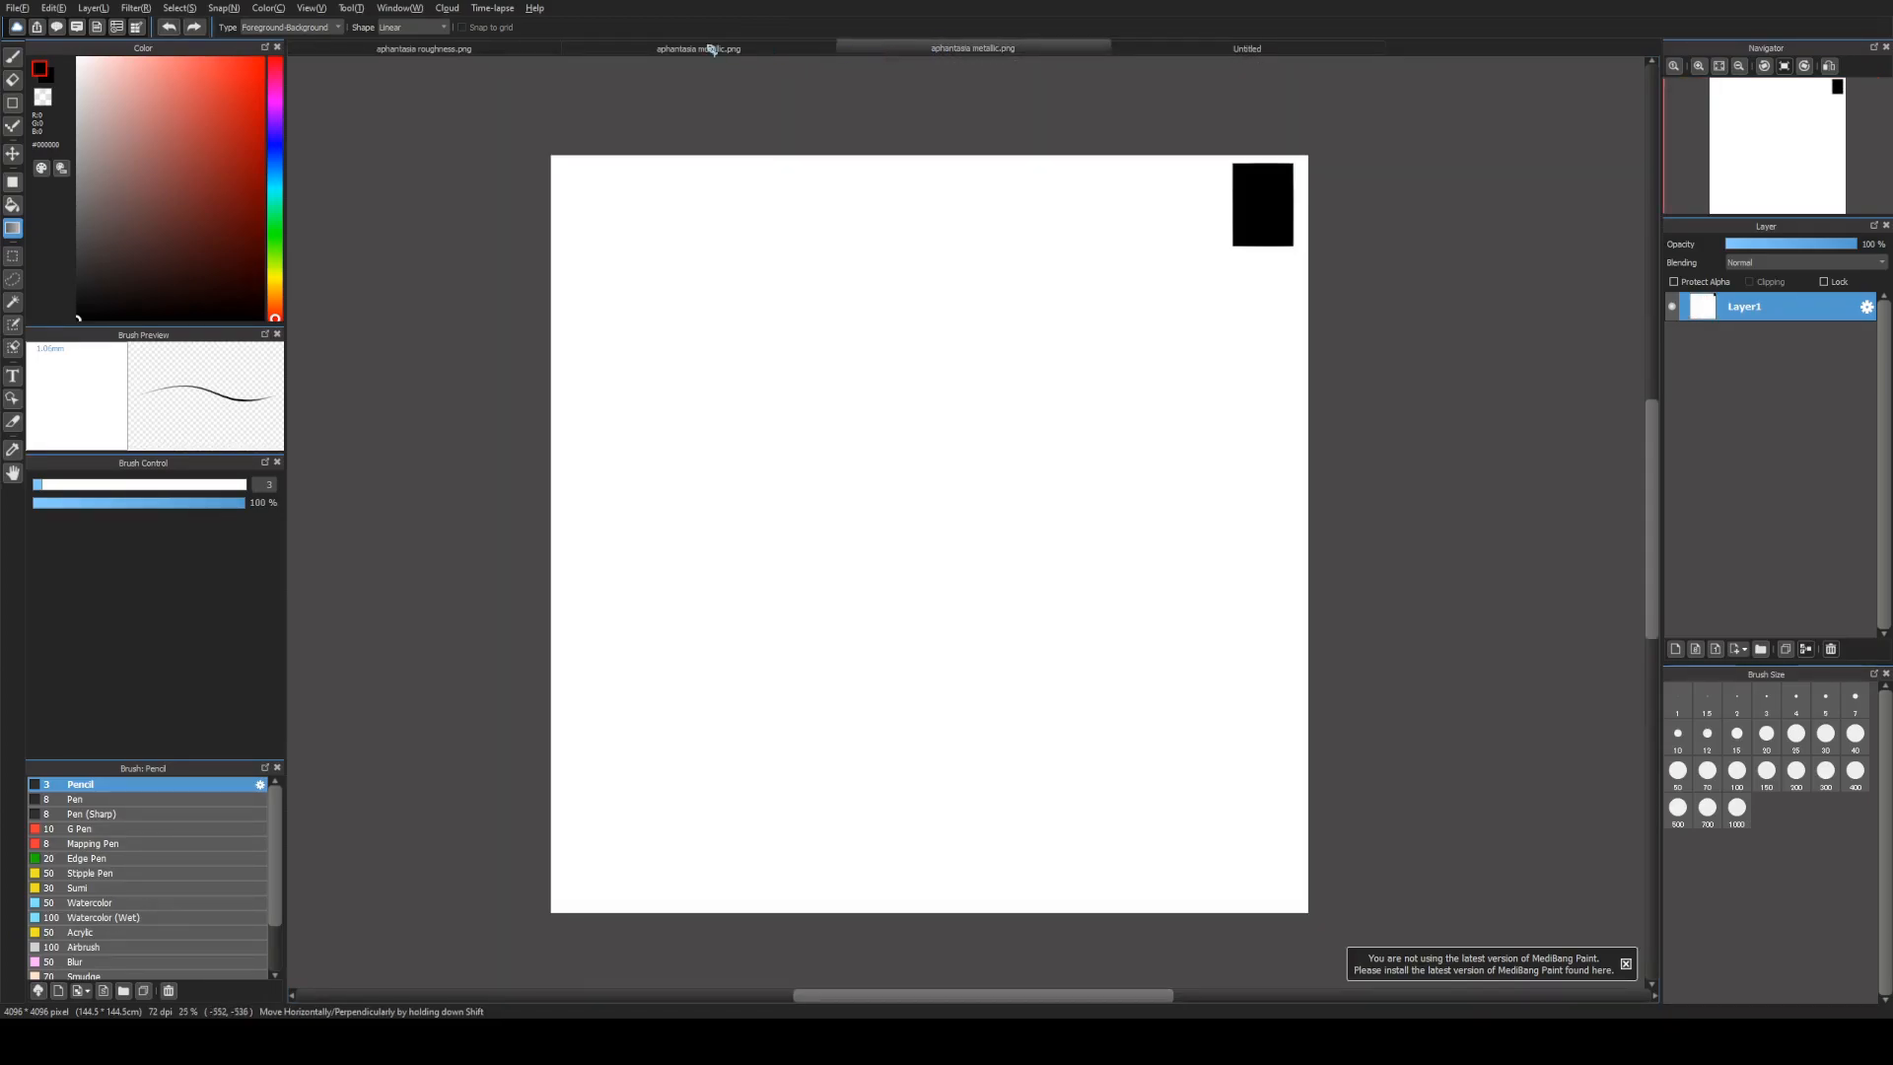
pyautogui.click(464, 49)
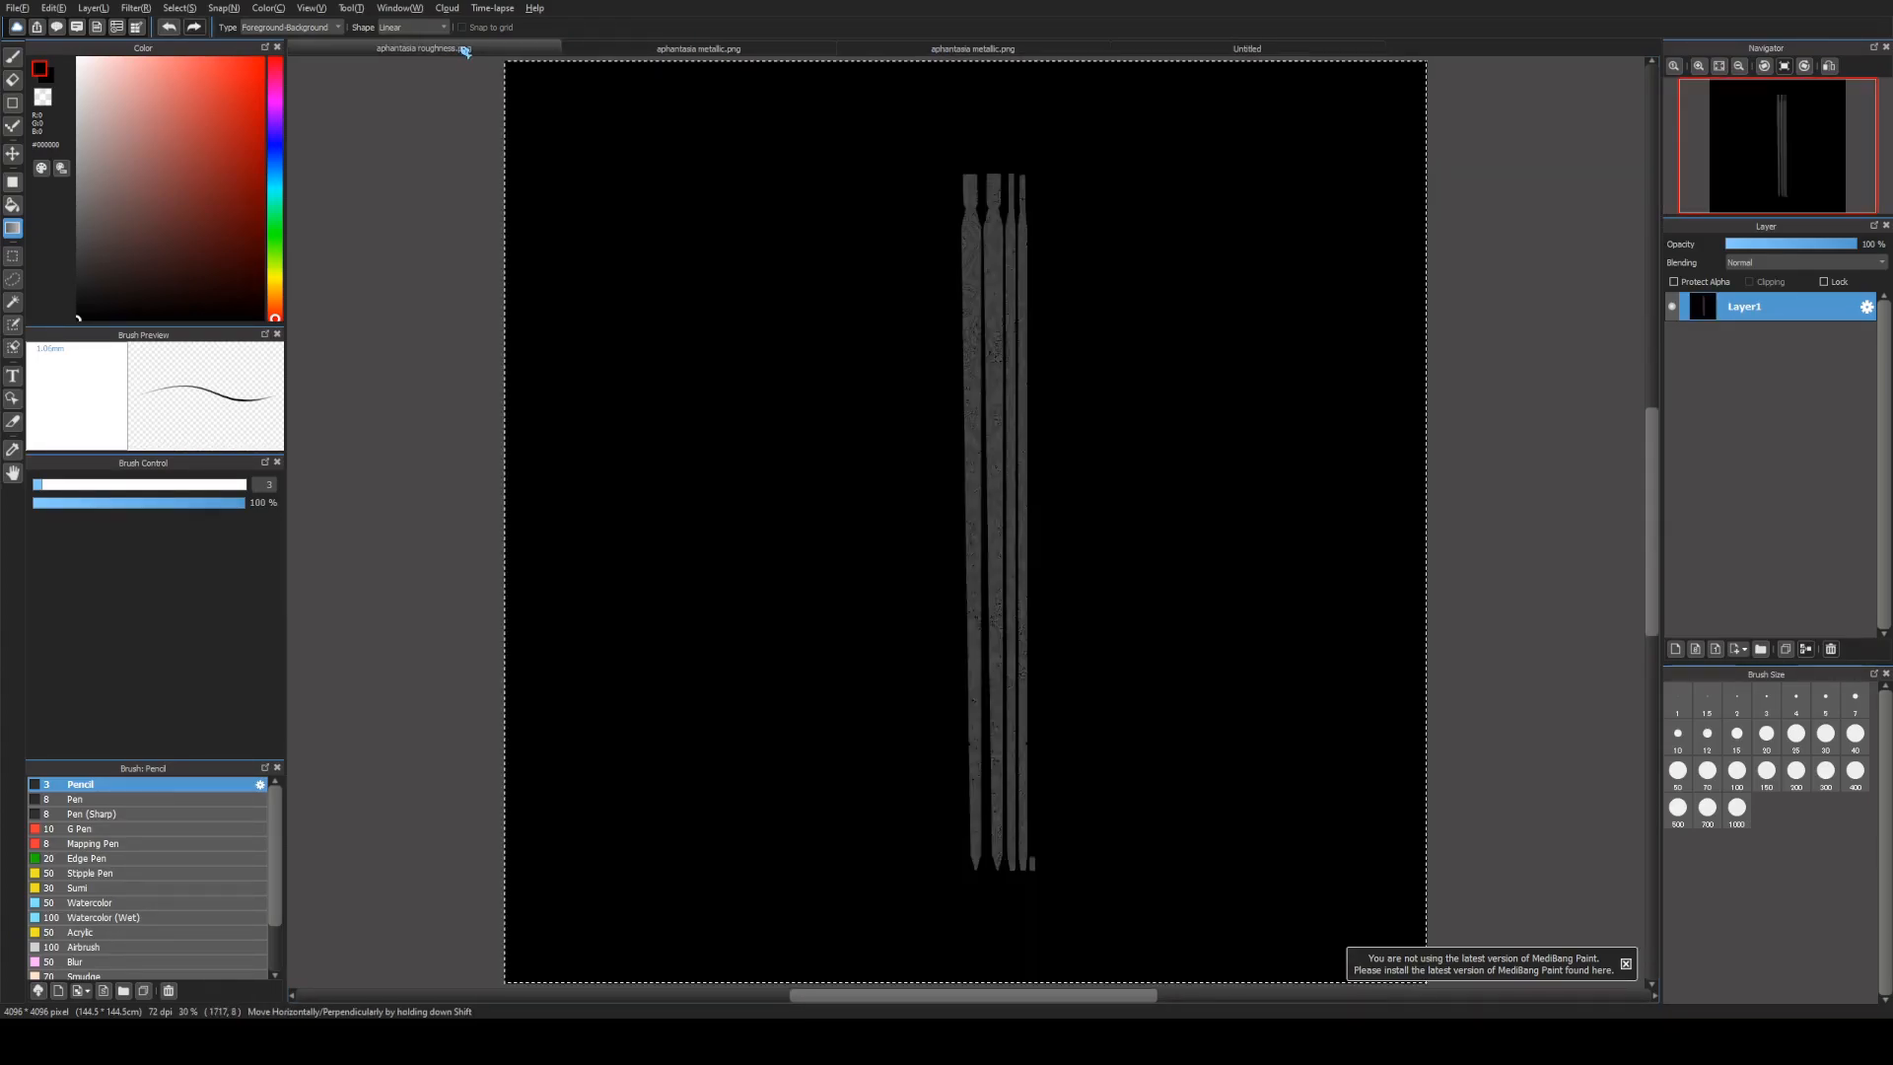
pyautogui.click(738, 48)
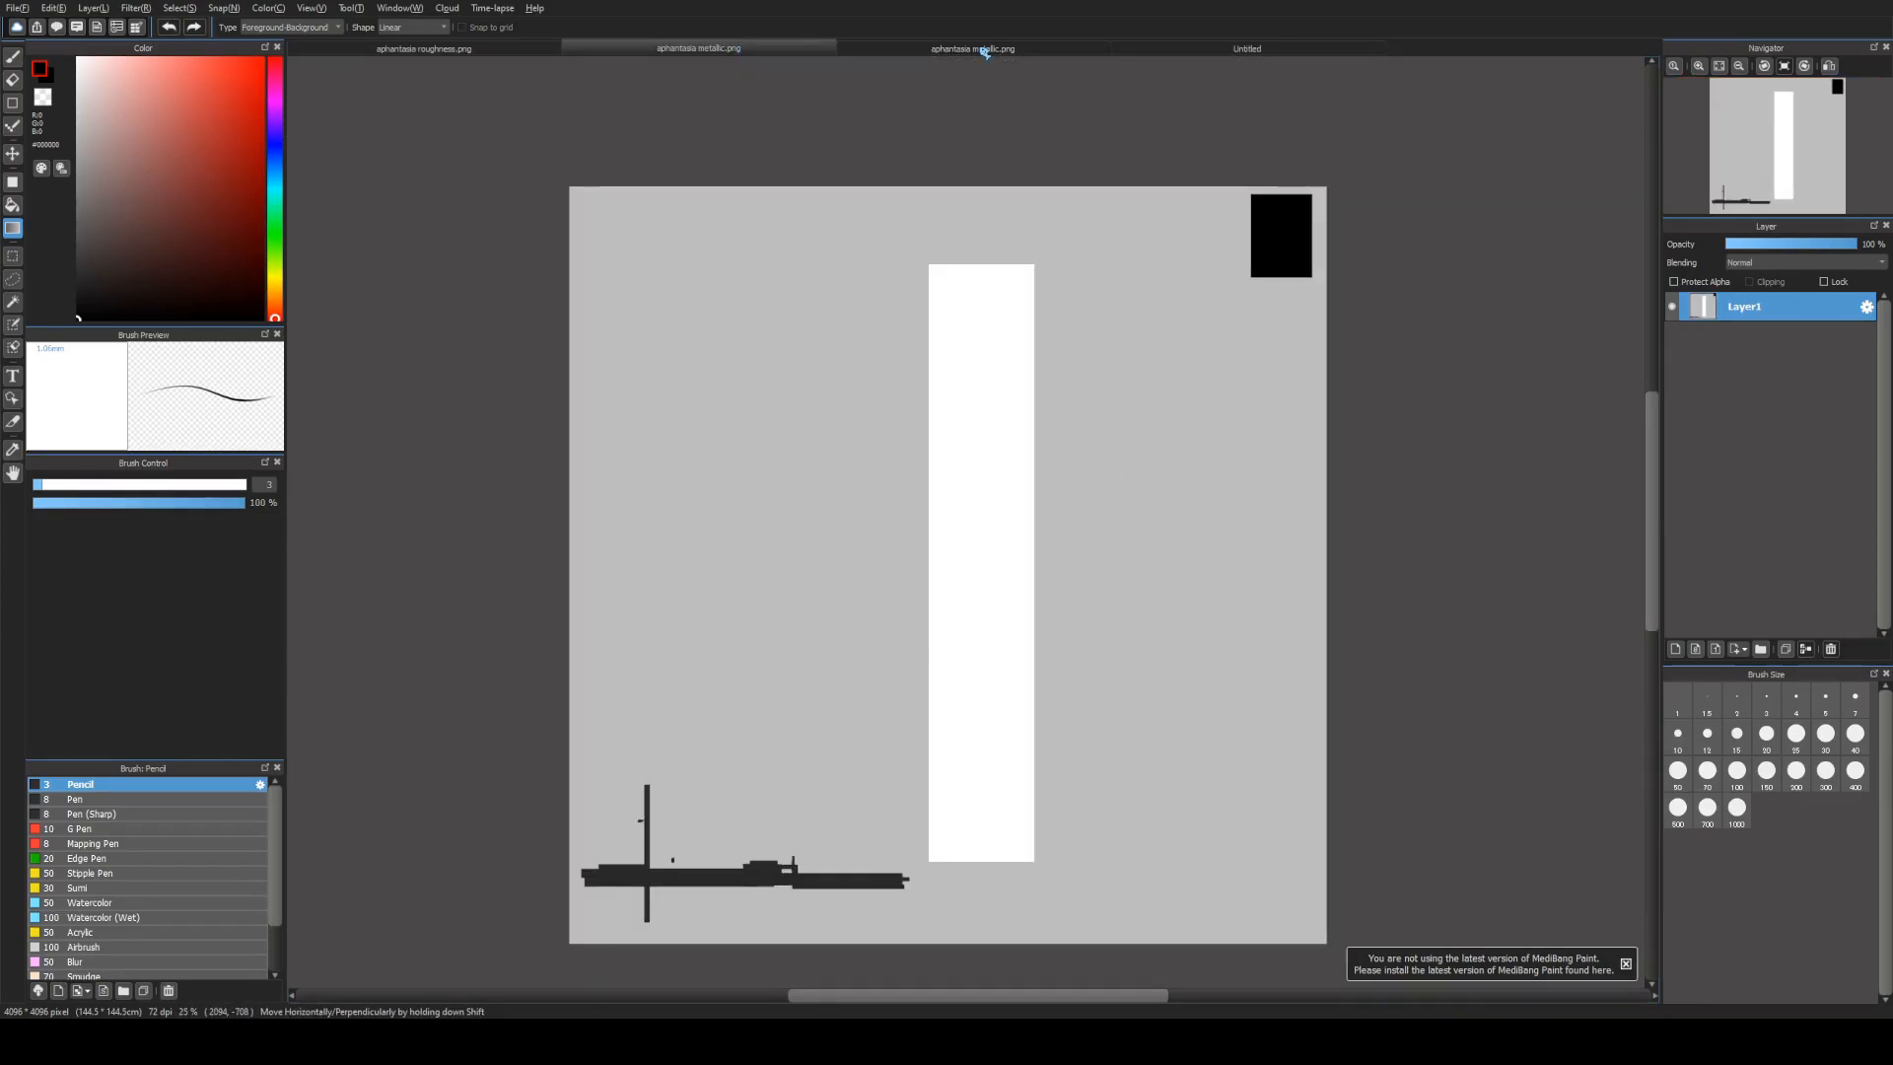
pyautogui.click(984, 50)
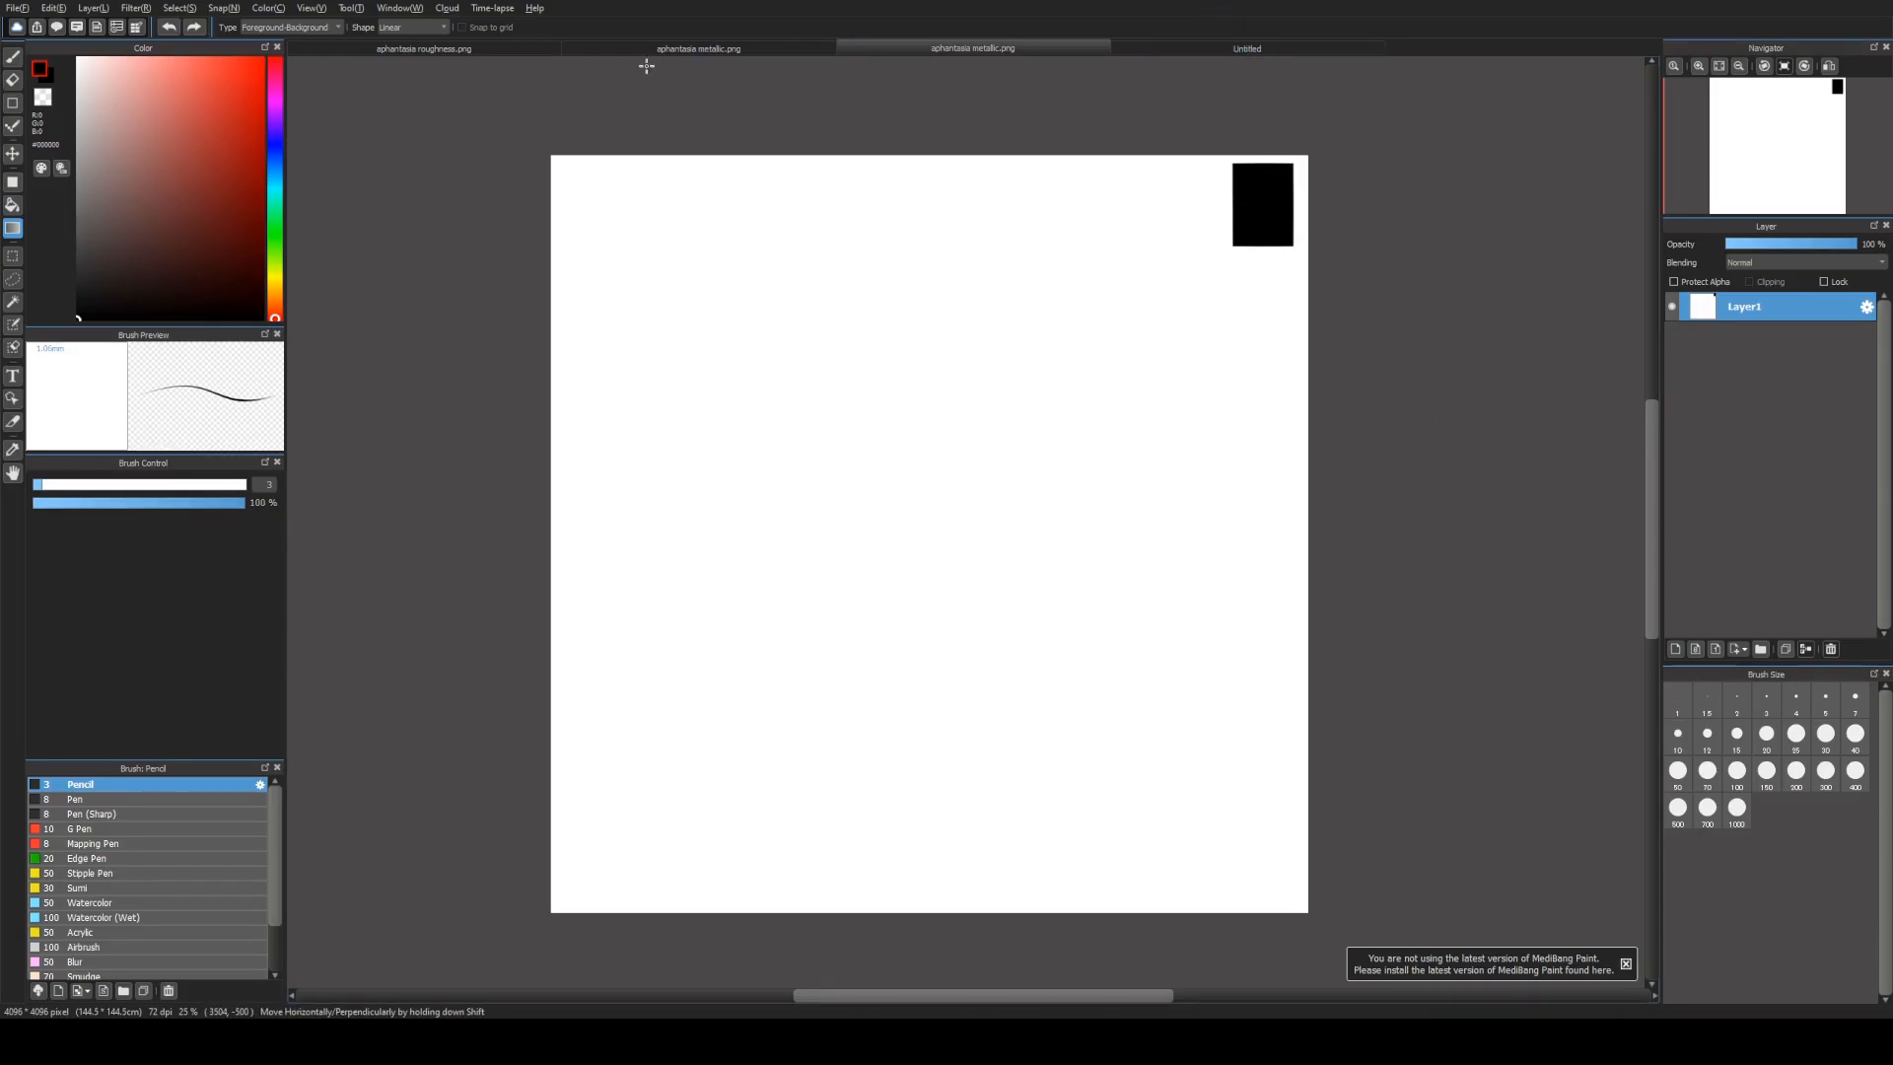
pyautogui.click(424, 48)
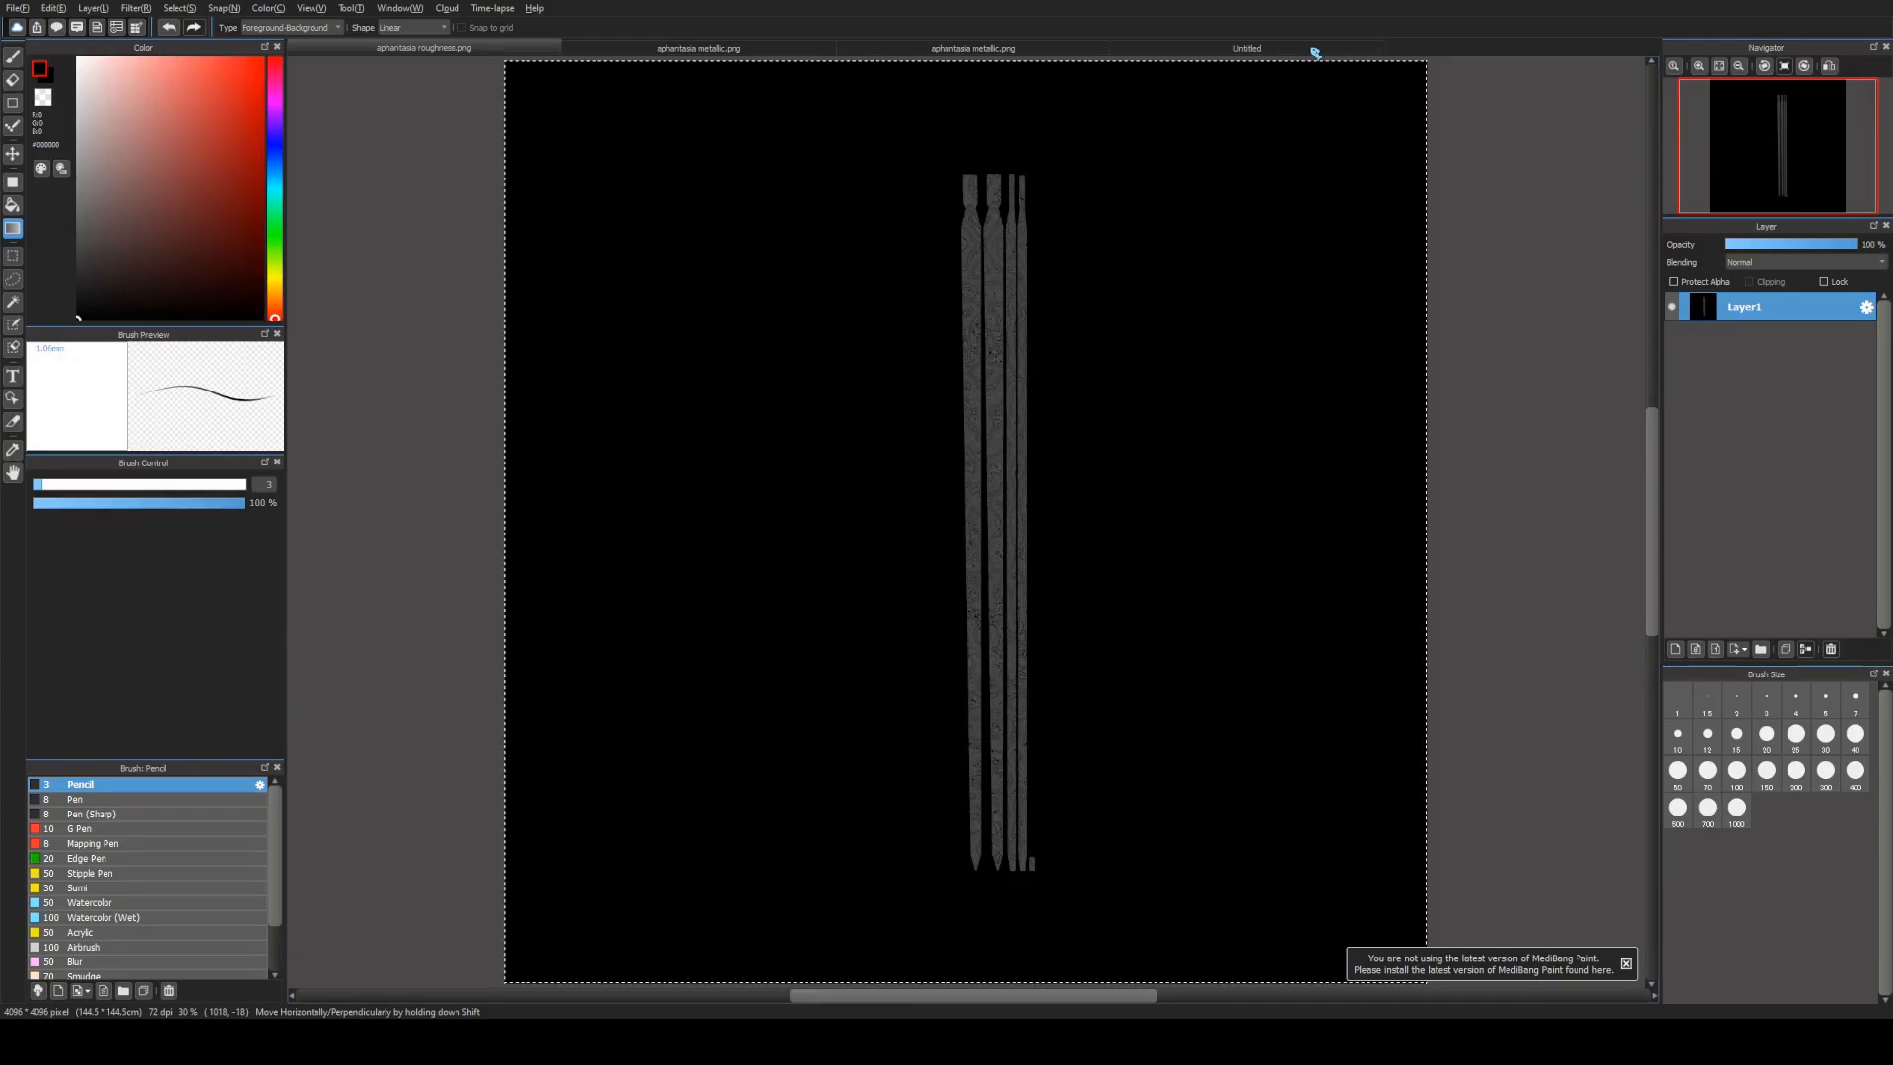
pyautogui.click(1315, 49)
# Step: Copy the whole aphantasia roughness texture into the Untitled document as a new layer above the black base
pyautogui.click(430, 51)
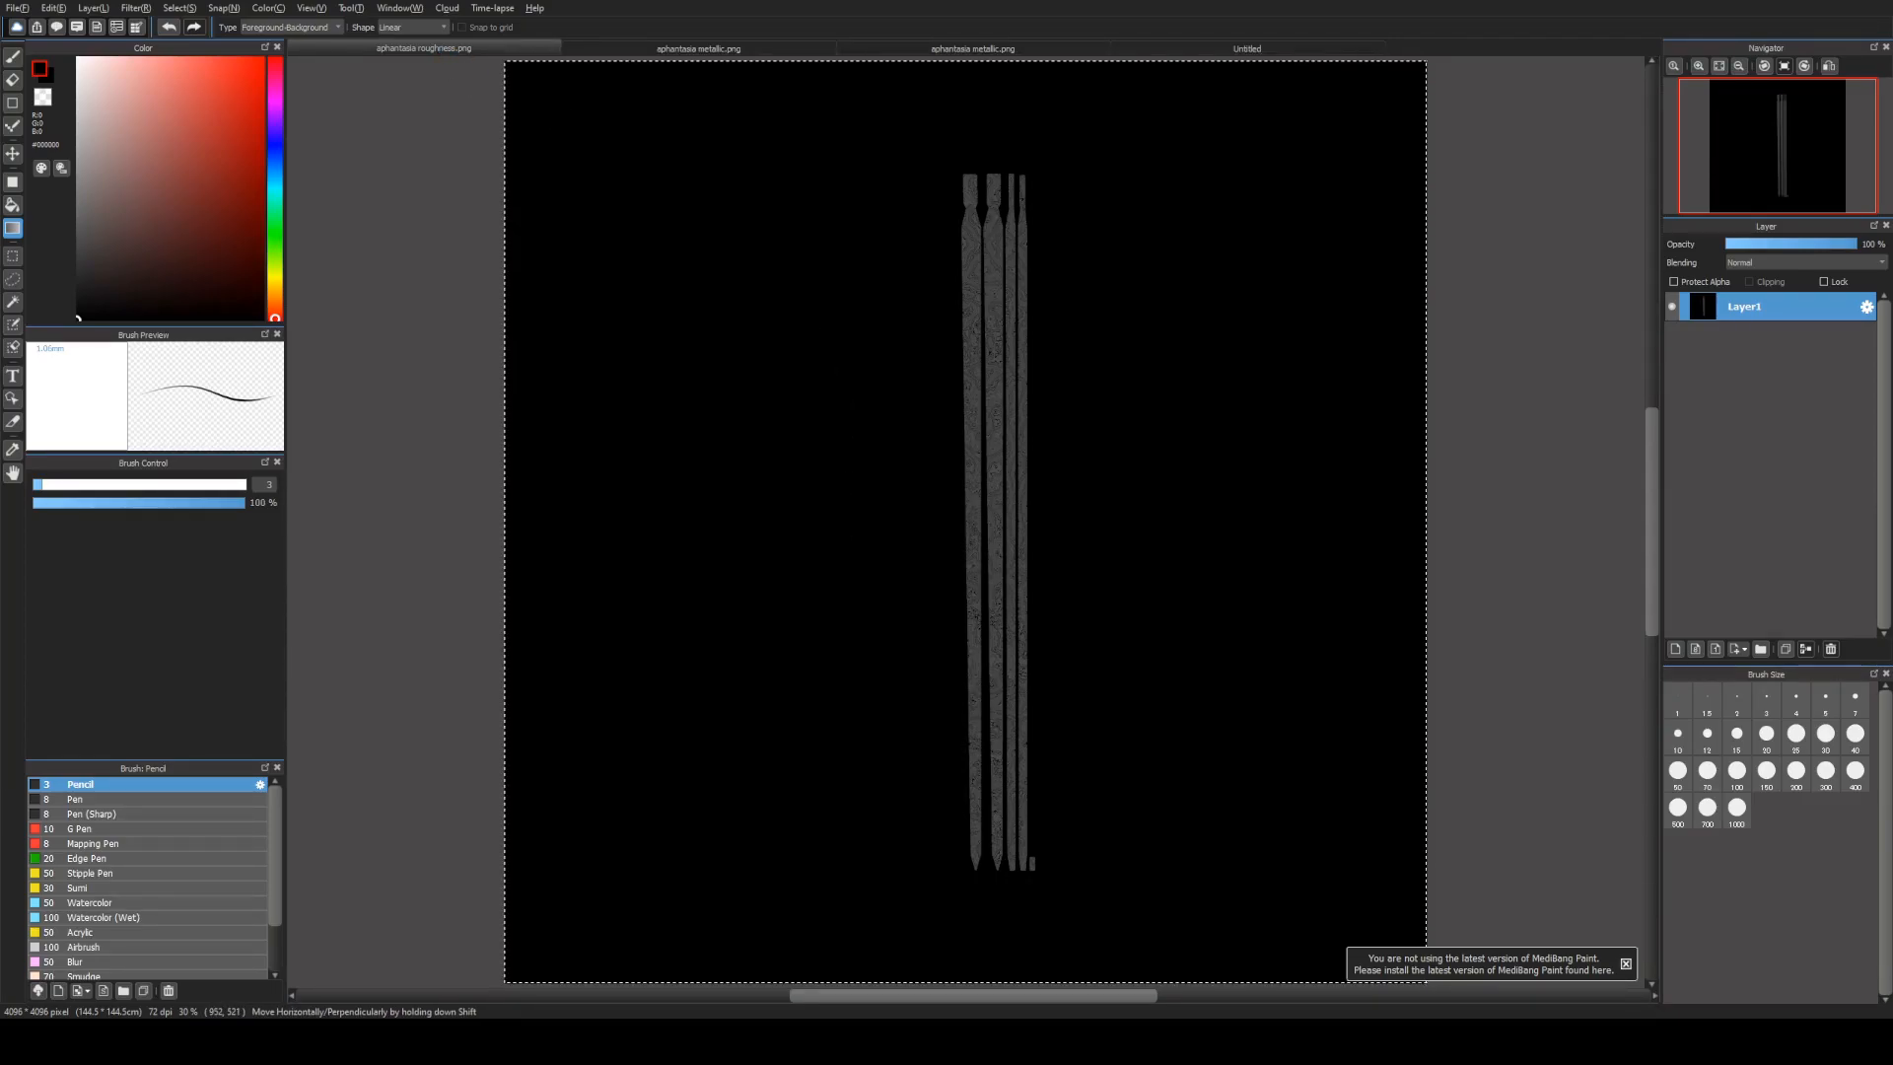
pyautogui.hotkey('ctrl', 'd')
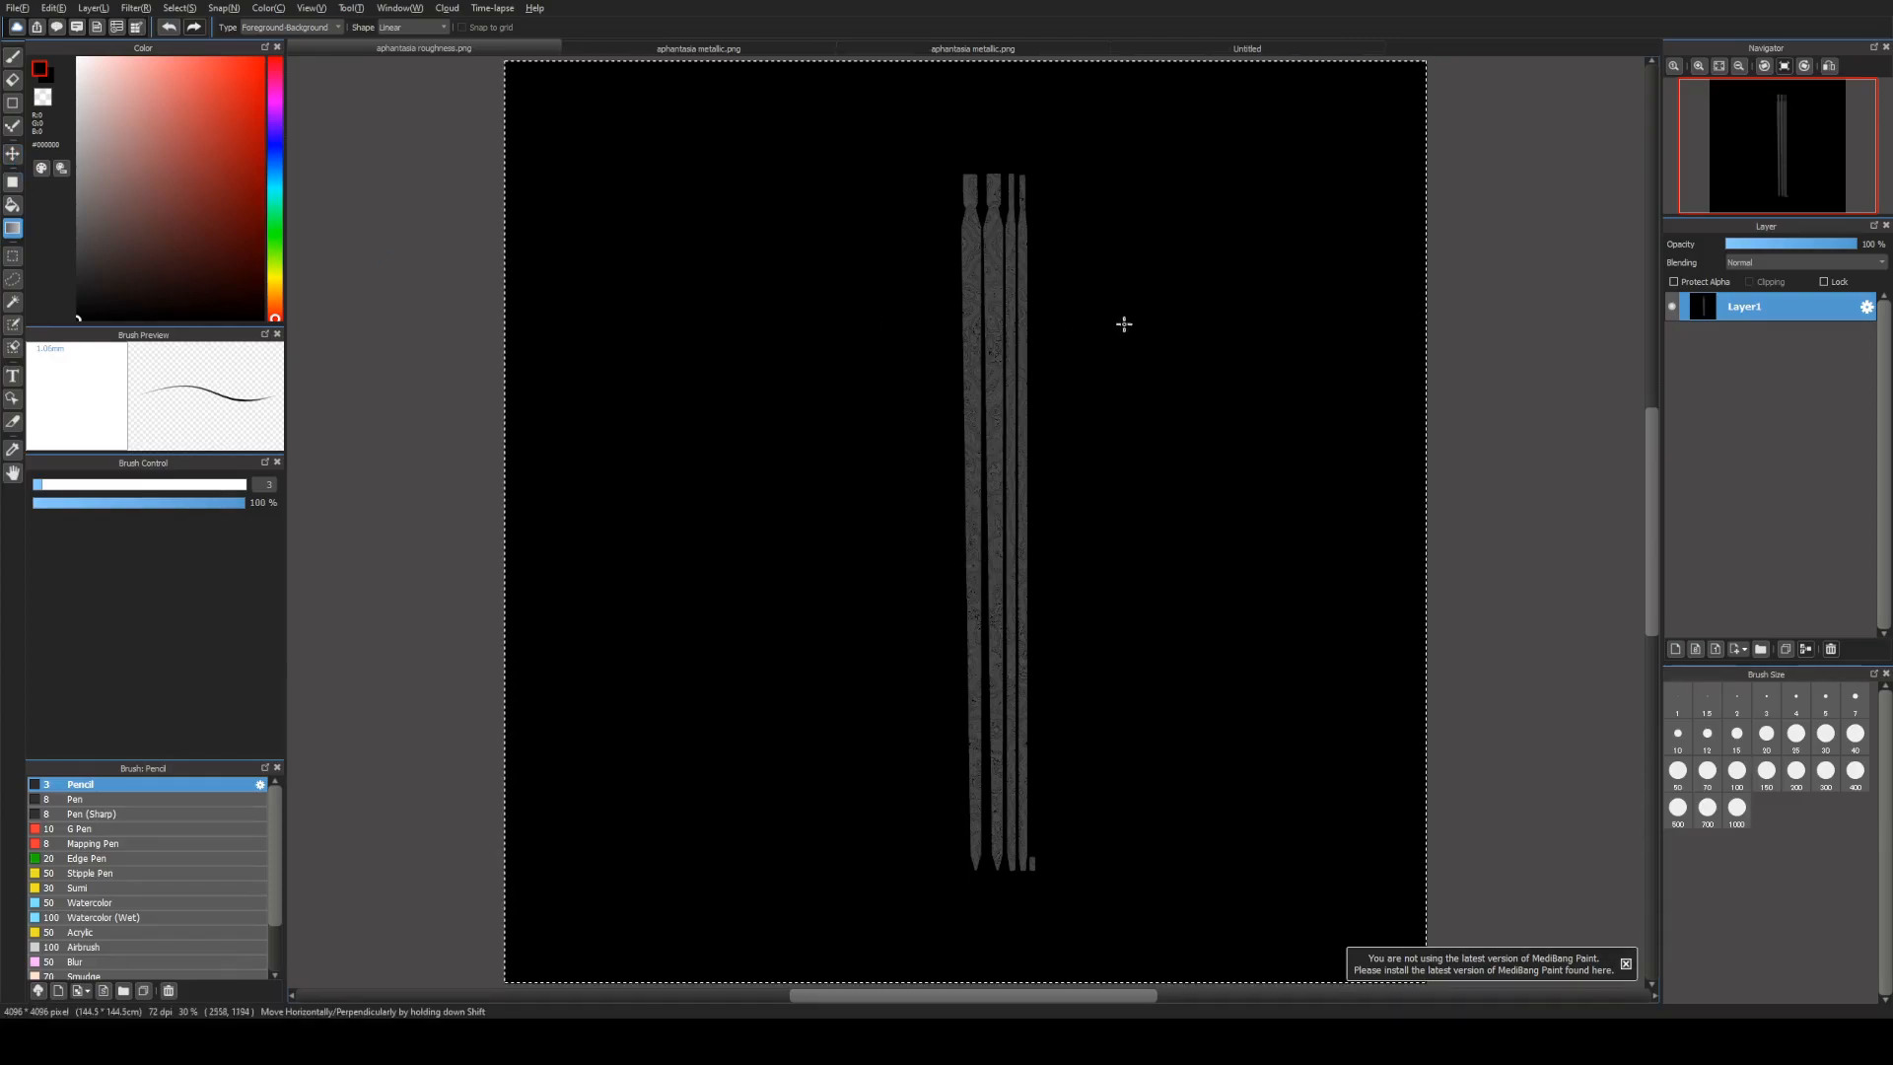
pyautogui.click(1248, 48)
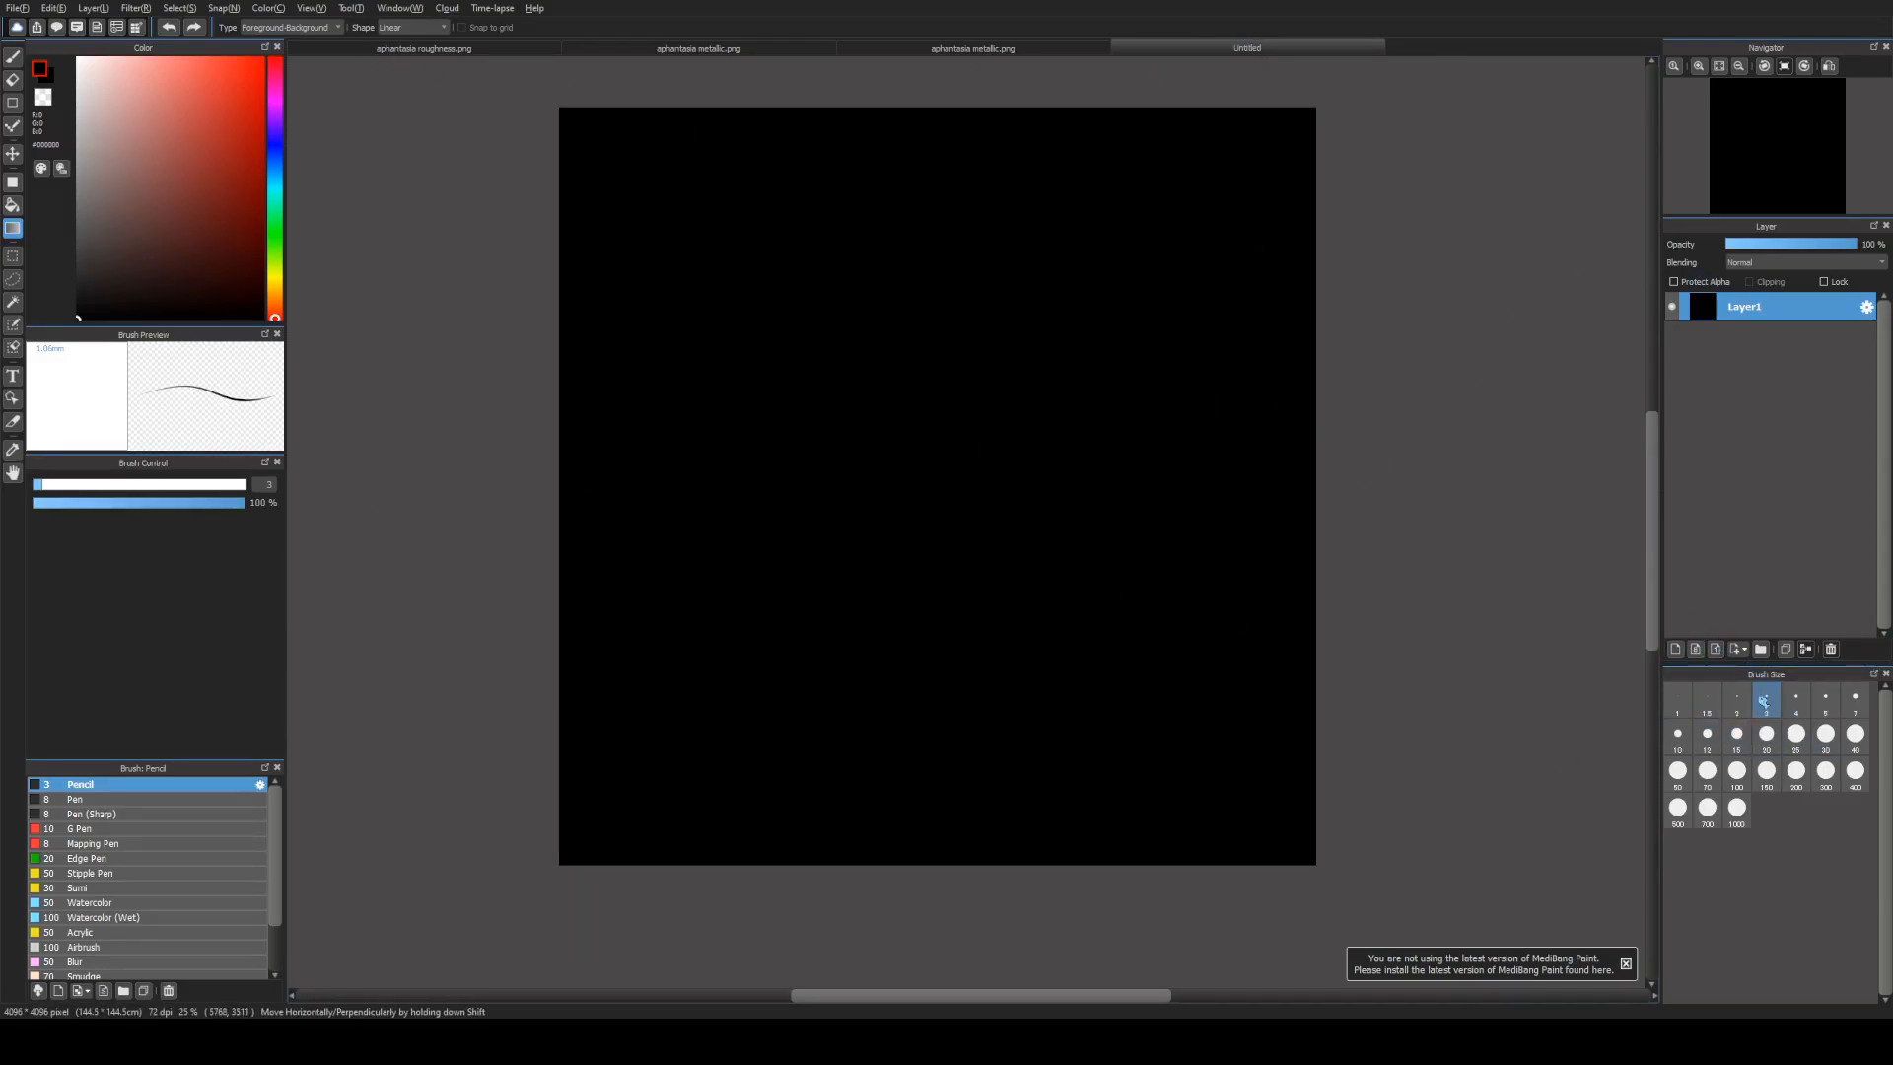
pyautogui.hotkey('ctrl', 'v')
pyautogui.click(1673, 313)
pyautogui.click(1674, 311)
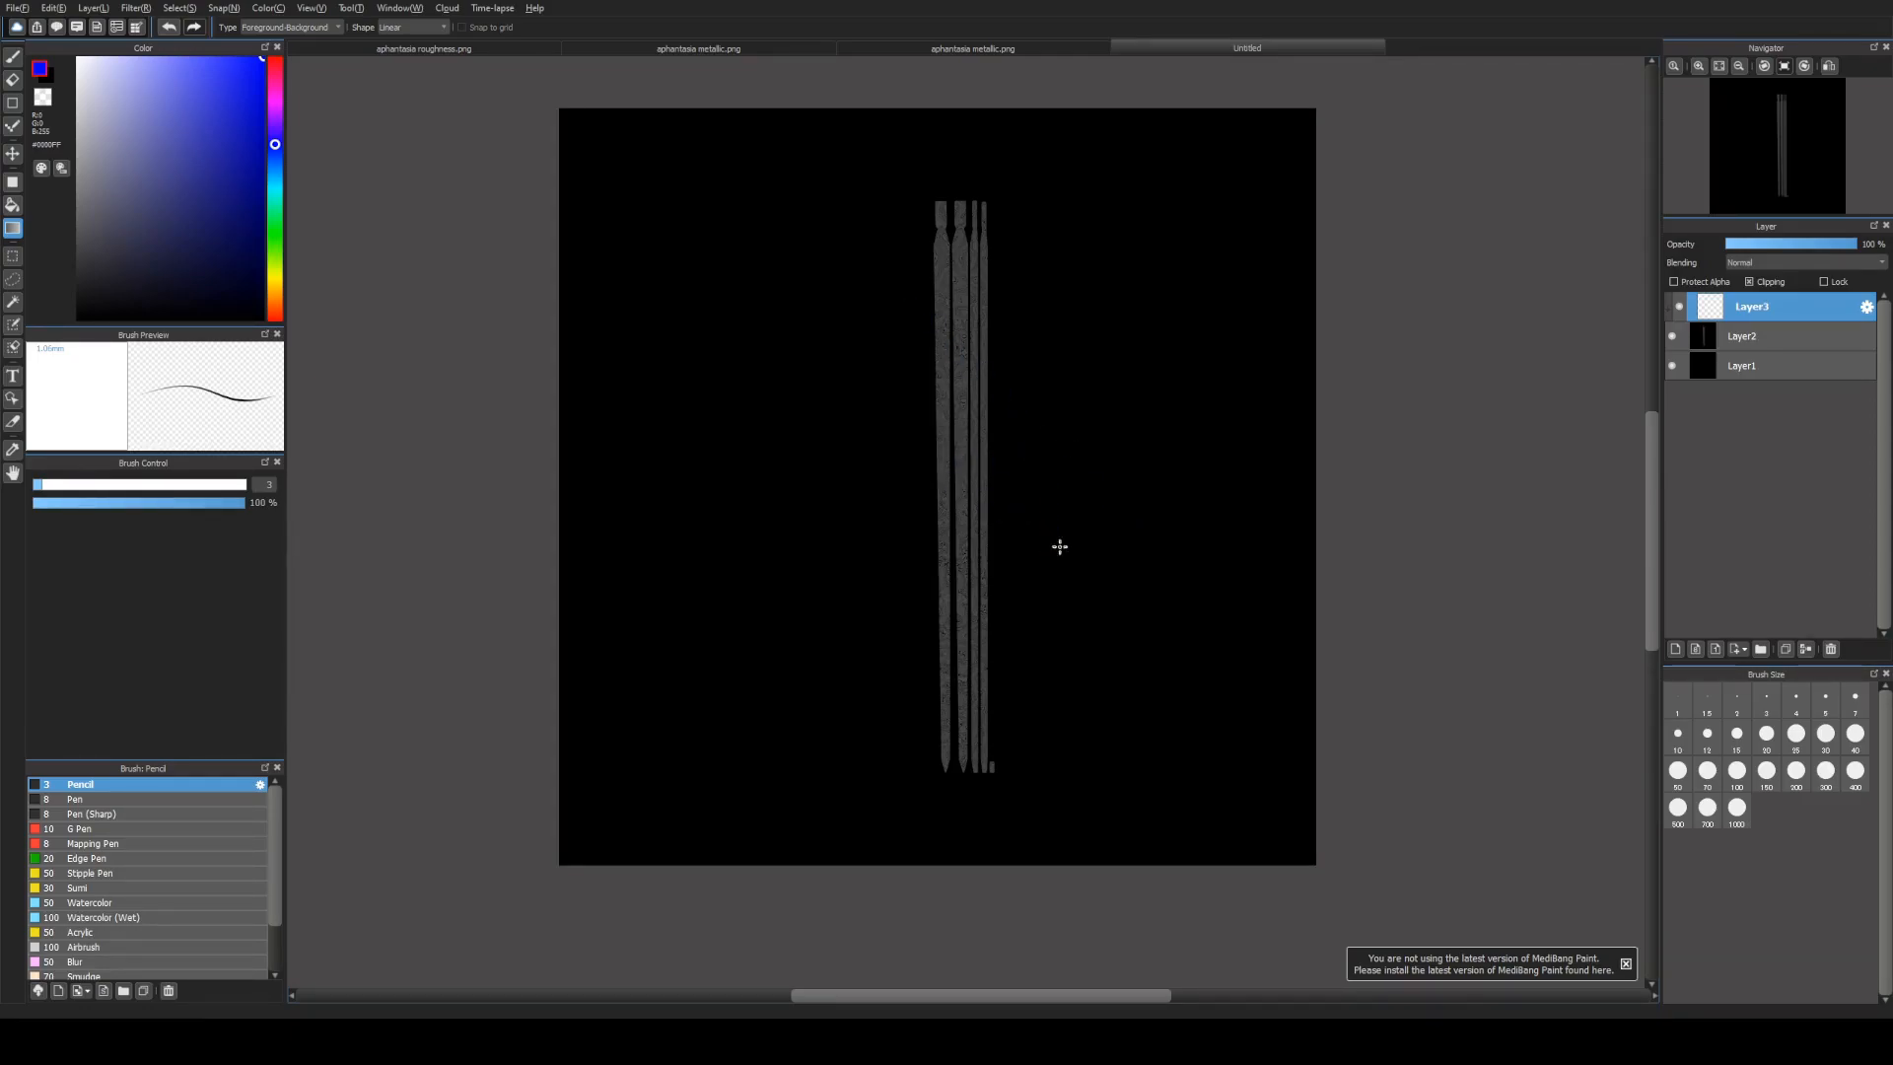
# Step: Fill the clipped Layer3 with solid blue #0000FF using the Gradient tool
pyautogui.hotkey('ctrl', 'v')
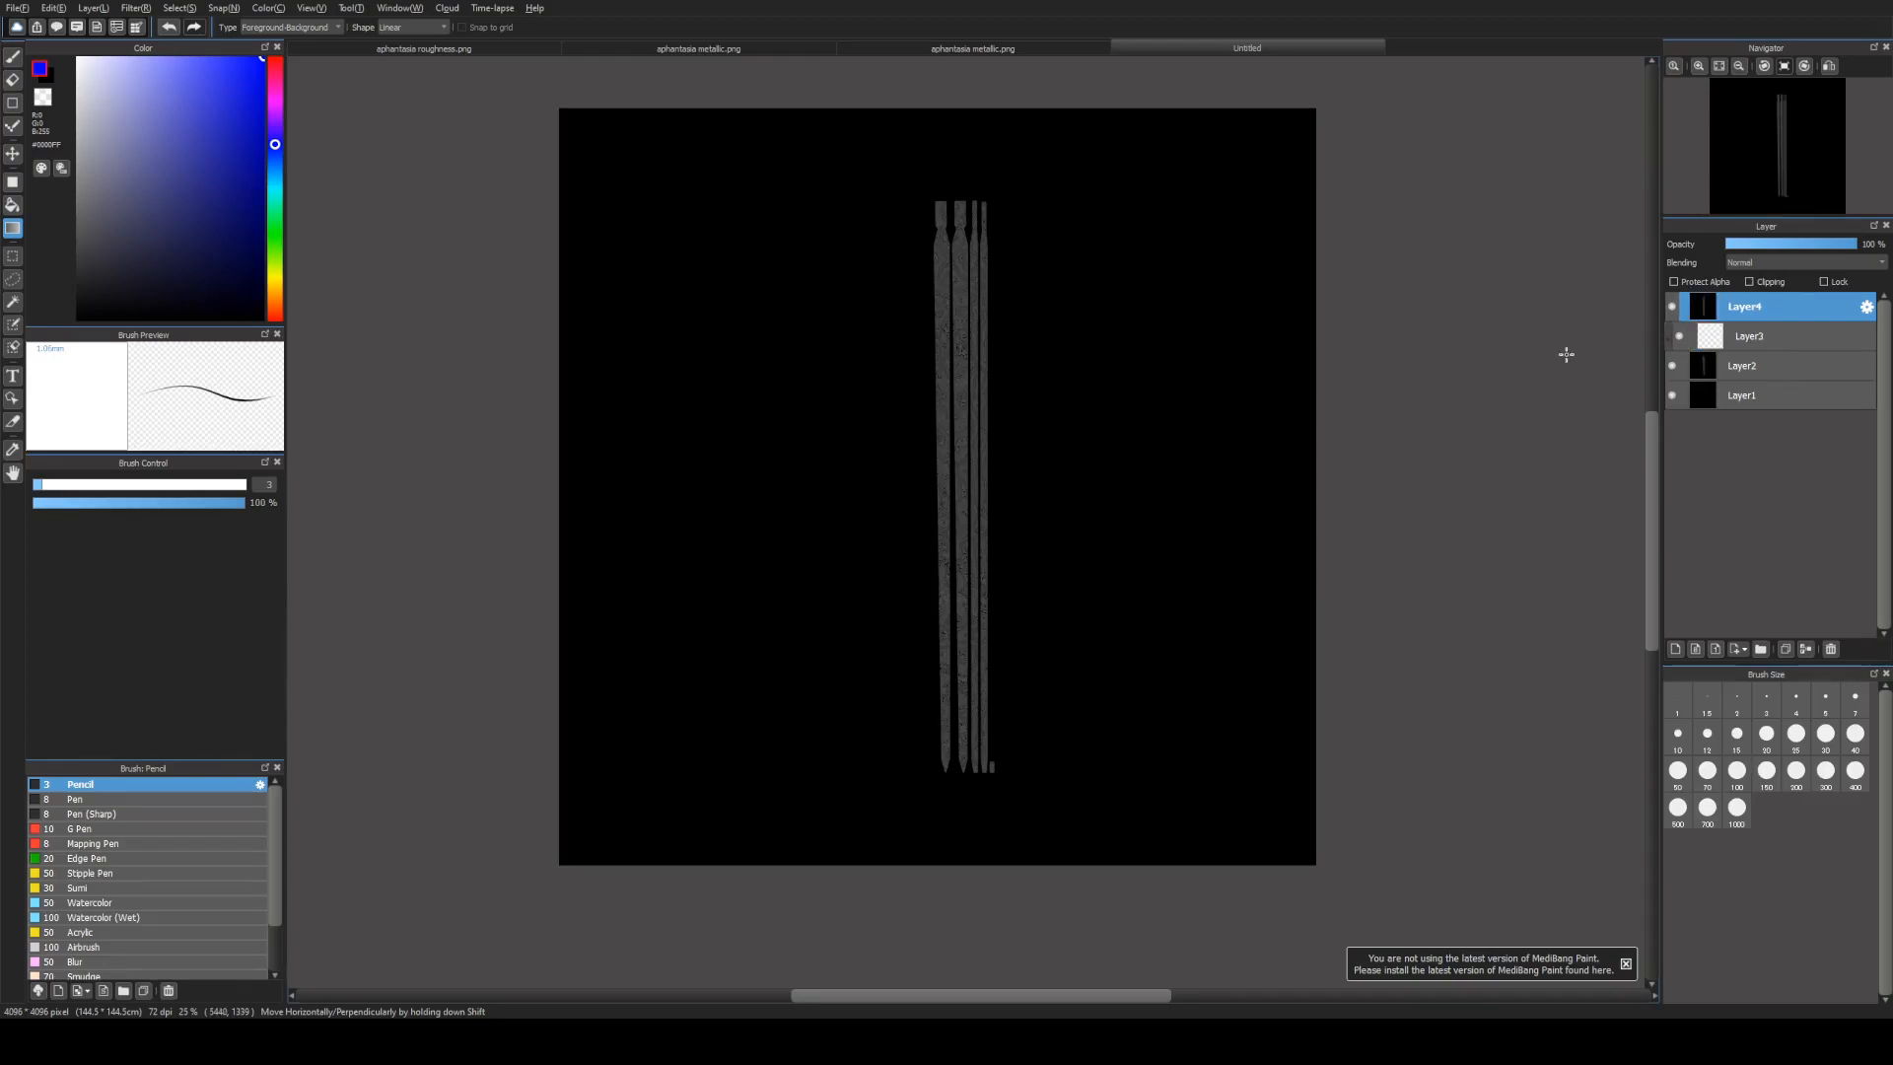
pyautogui.hotkey('ctrl', 'z')
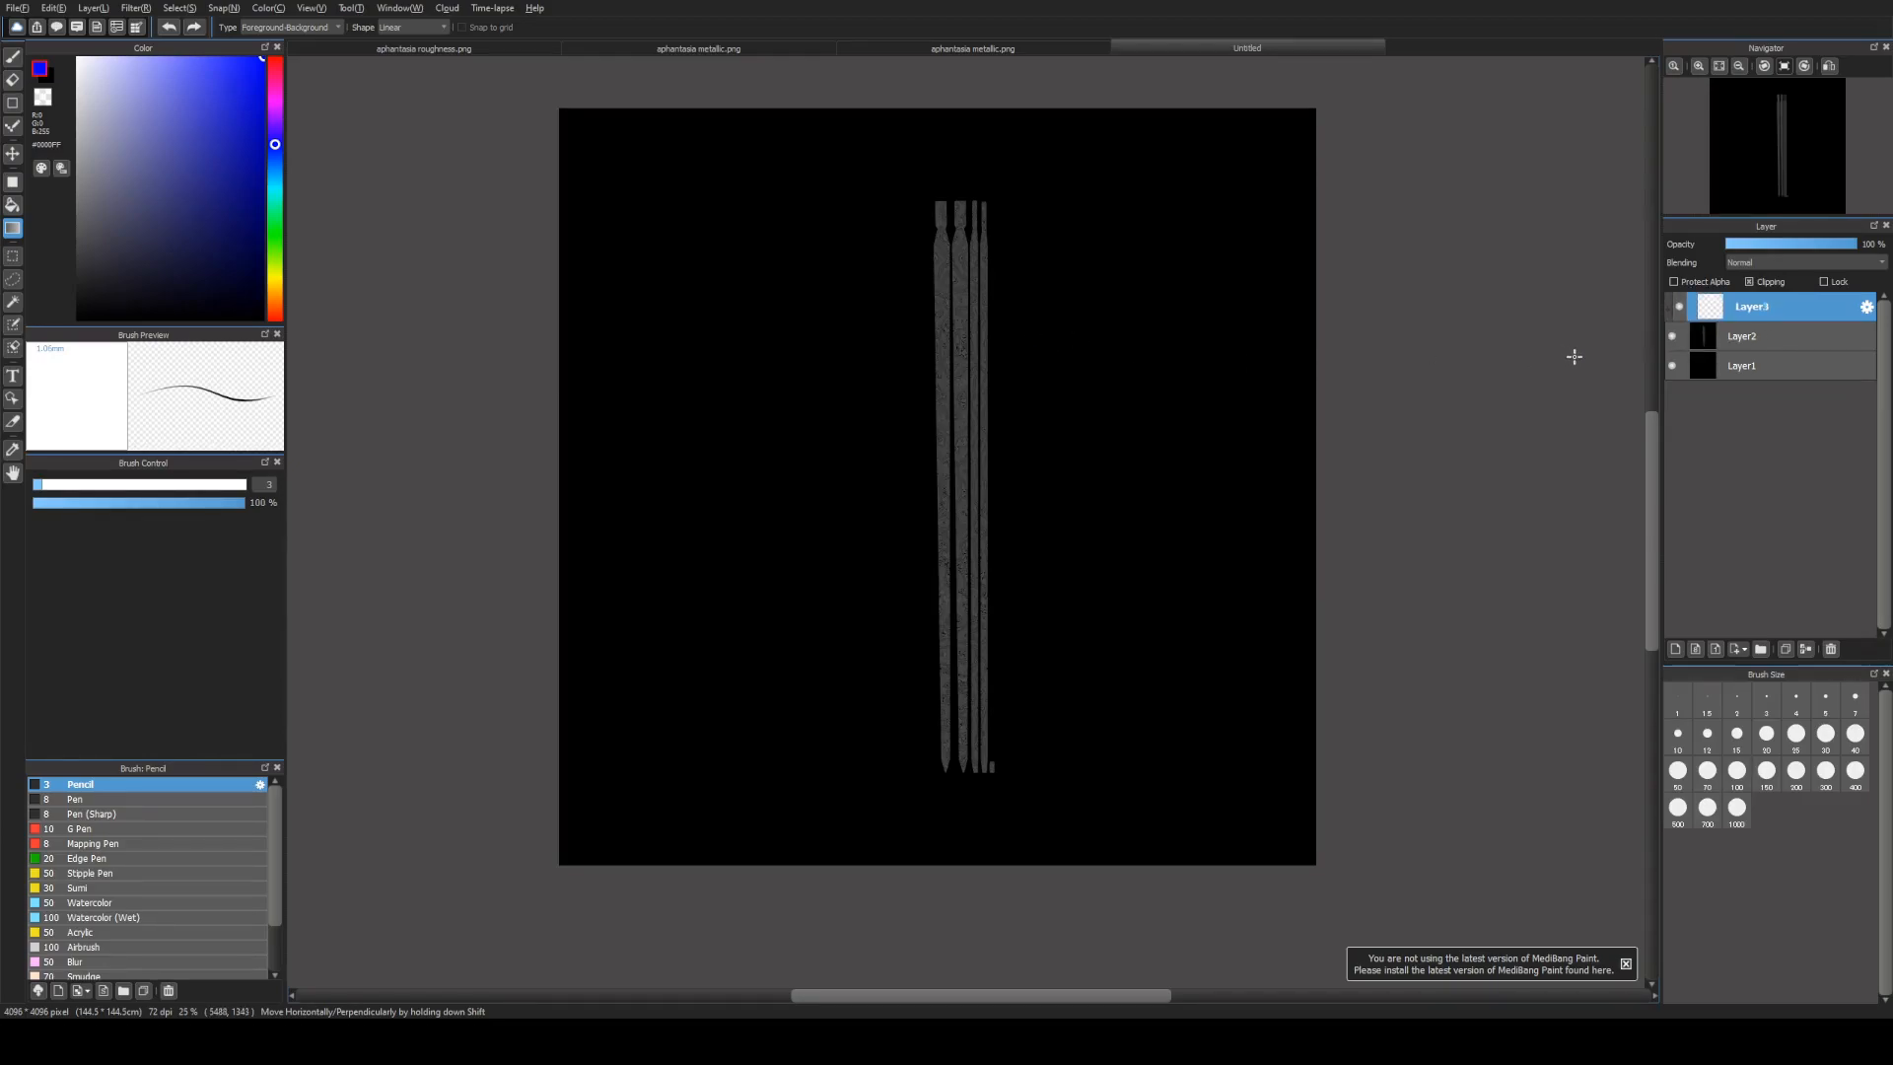
pyautogui.click(1349, 505)
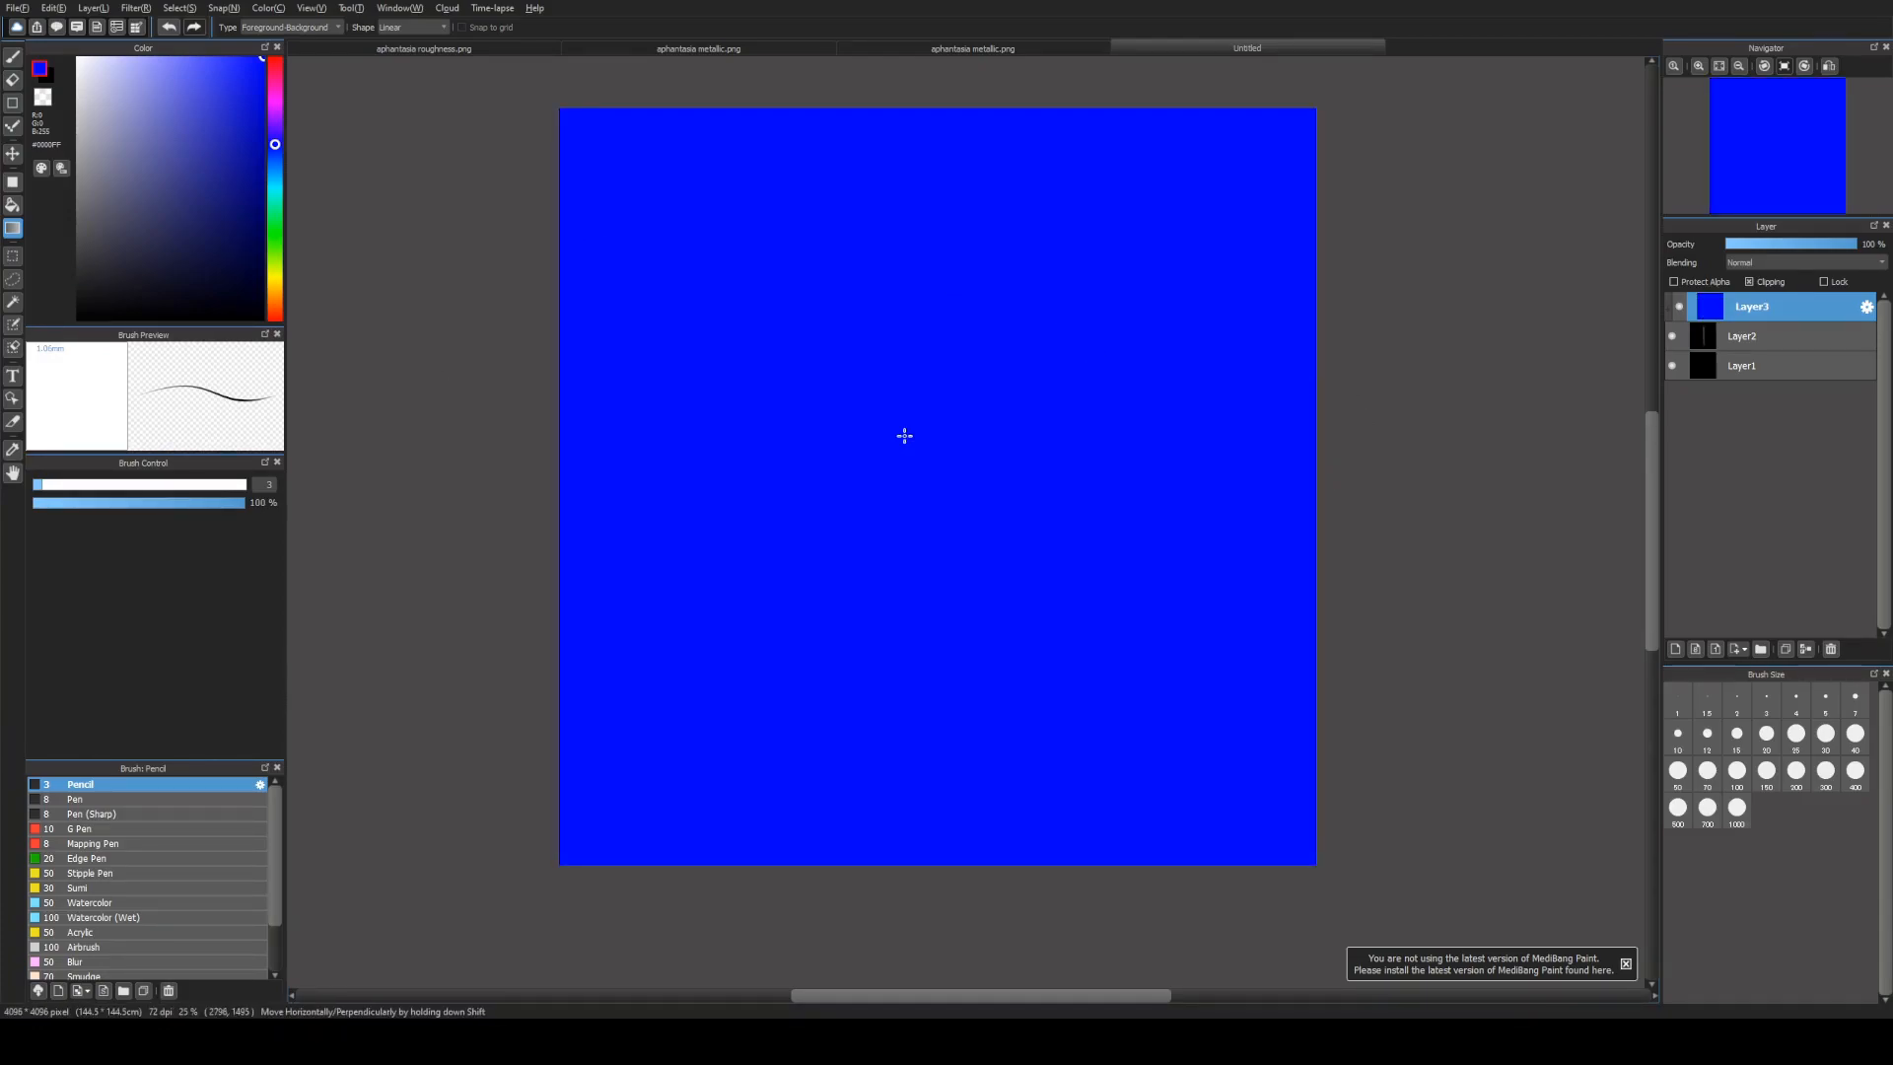
pyautogui.hotkey('ctrl', 'z')
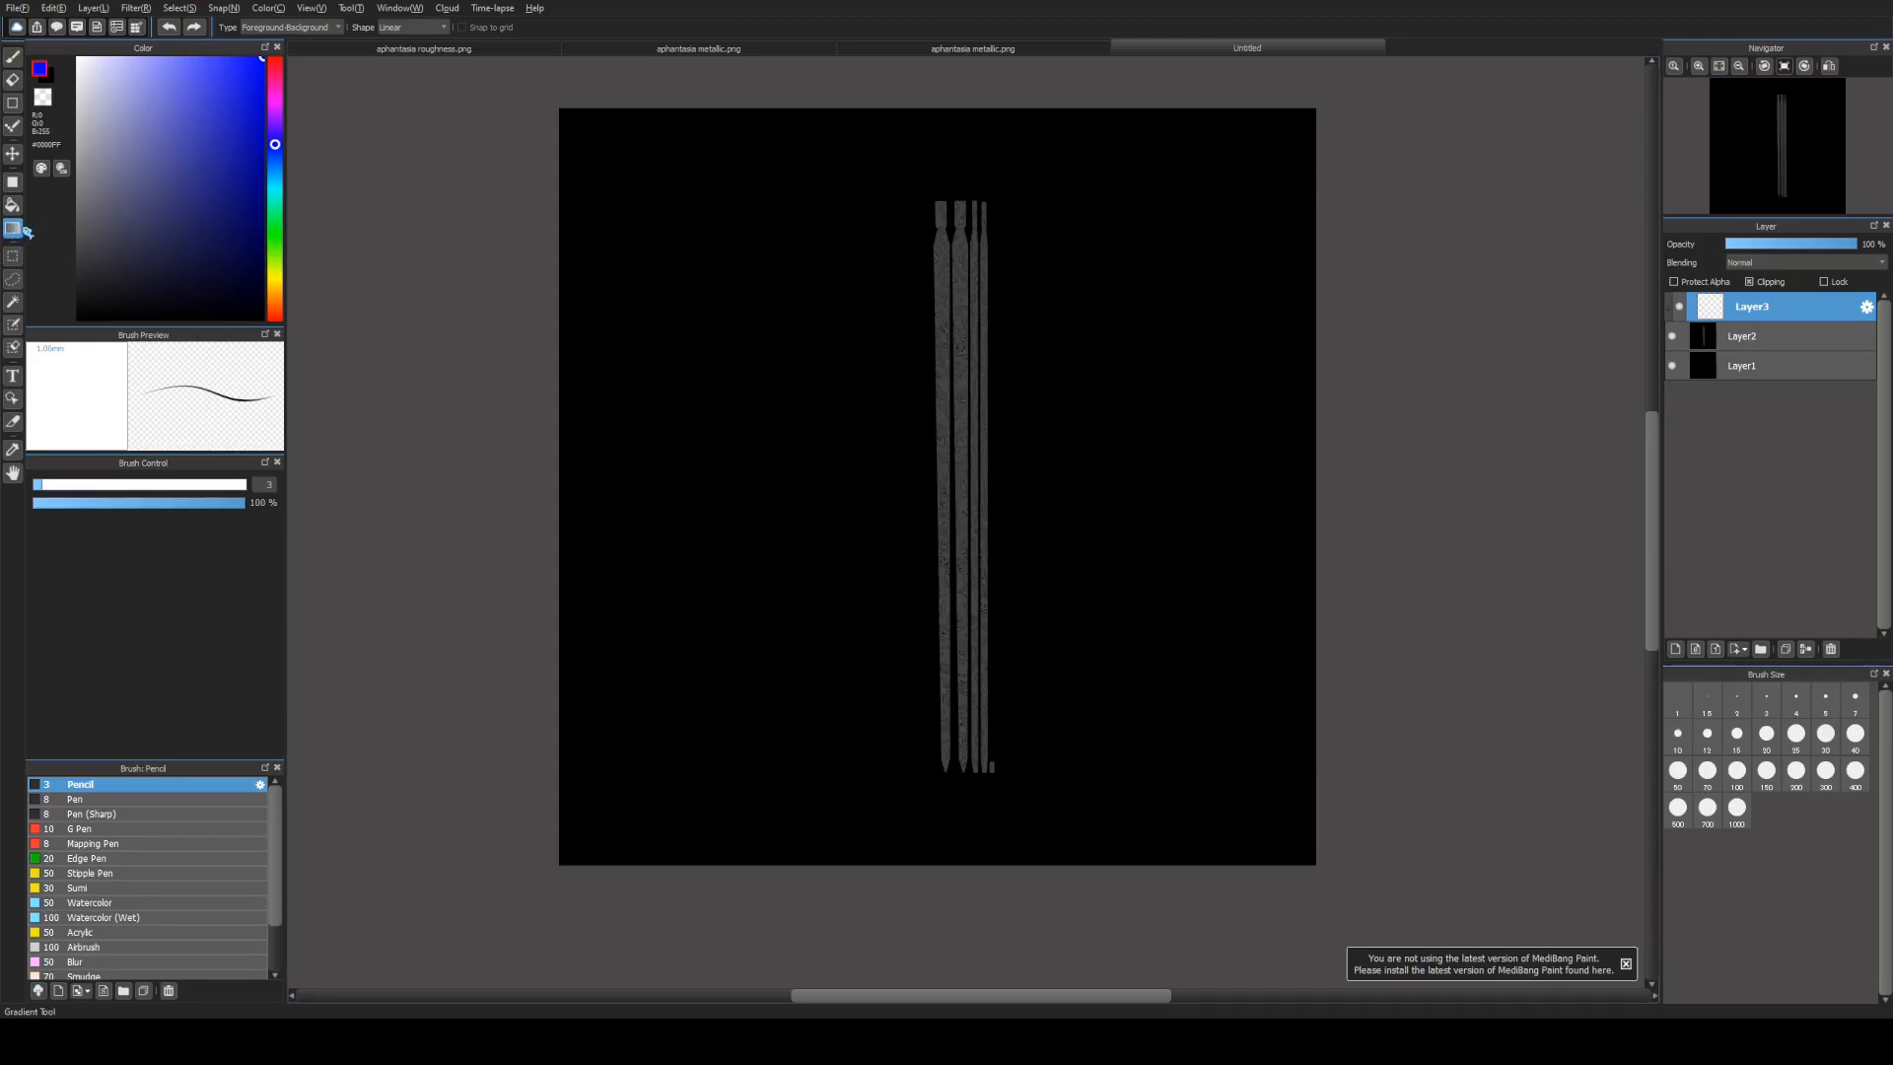
pyautogui.moveTo(544, 321); pyautogui.dragTo(372, 317)
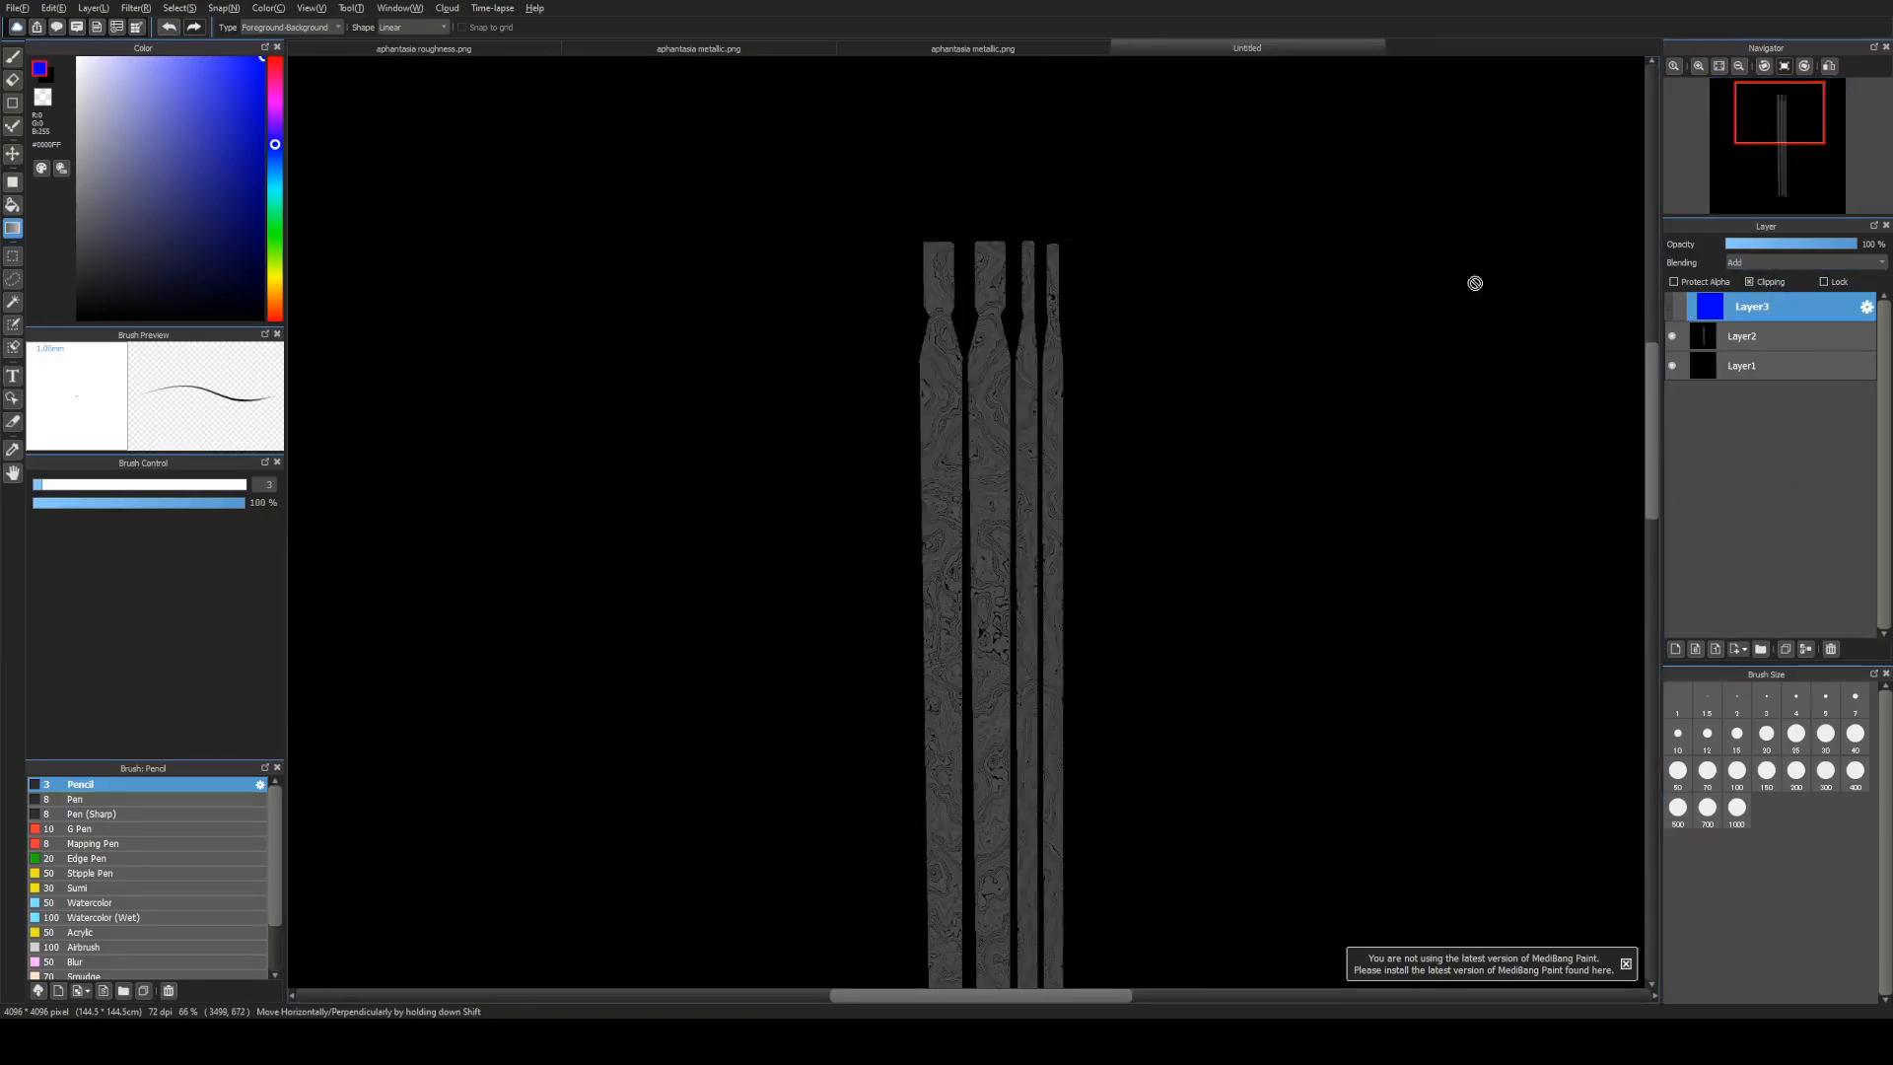
# Step: Examine the strips of the roughness texture up close and sample the black background around them
pyautogui.scroll(-2, 1045, 228)
pyautogui.scroll(1, 1090, 327)
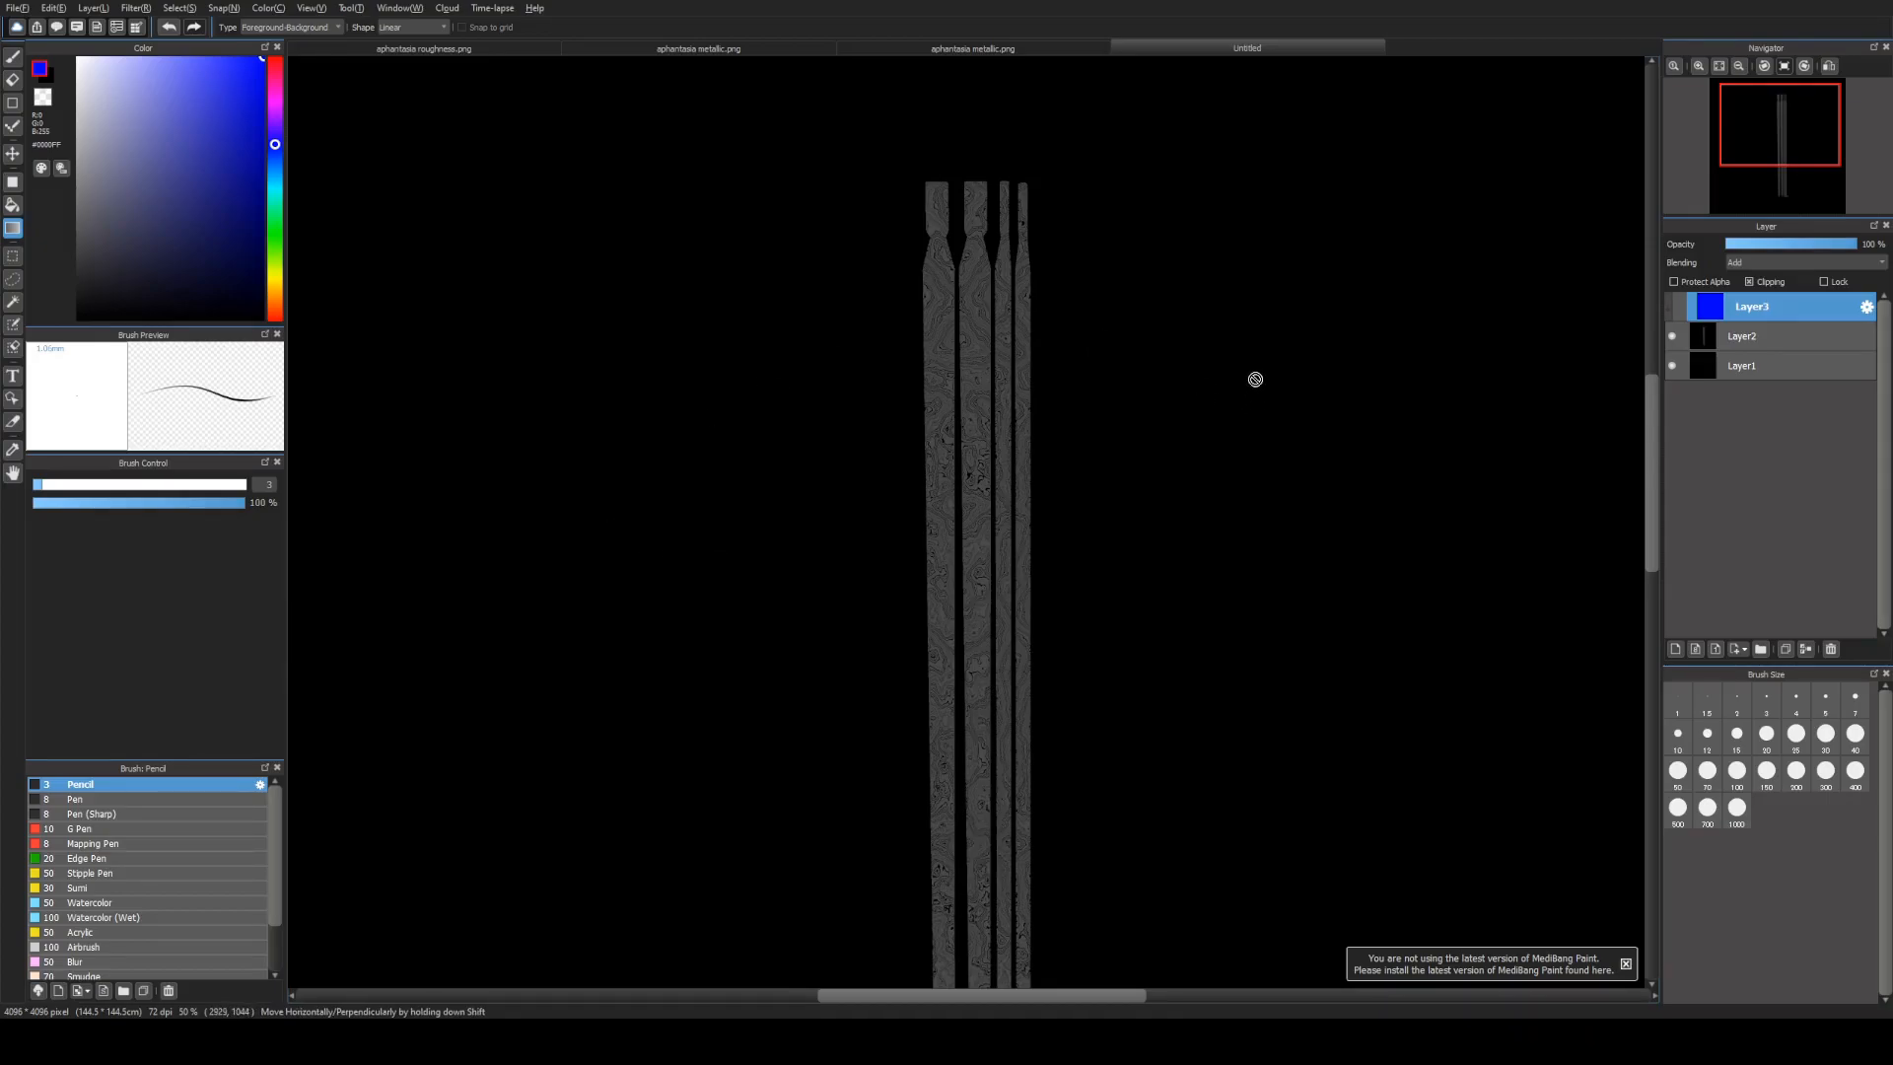
pyautogui.scroll(1, 1022, 359)
pyautogui.keyDown('alt'); pyautogui.click(1112, 338); pyautogui.keyUp('alt')
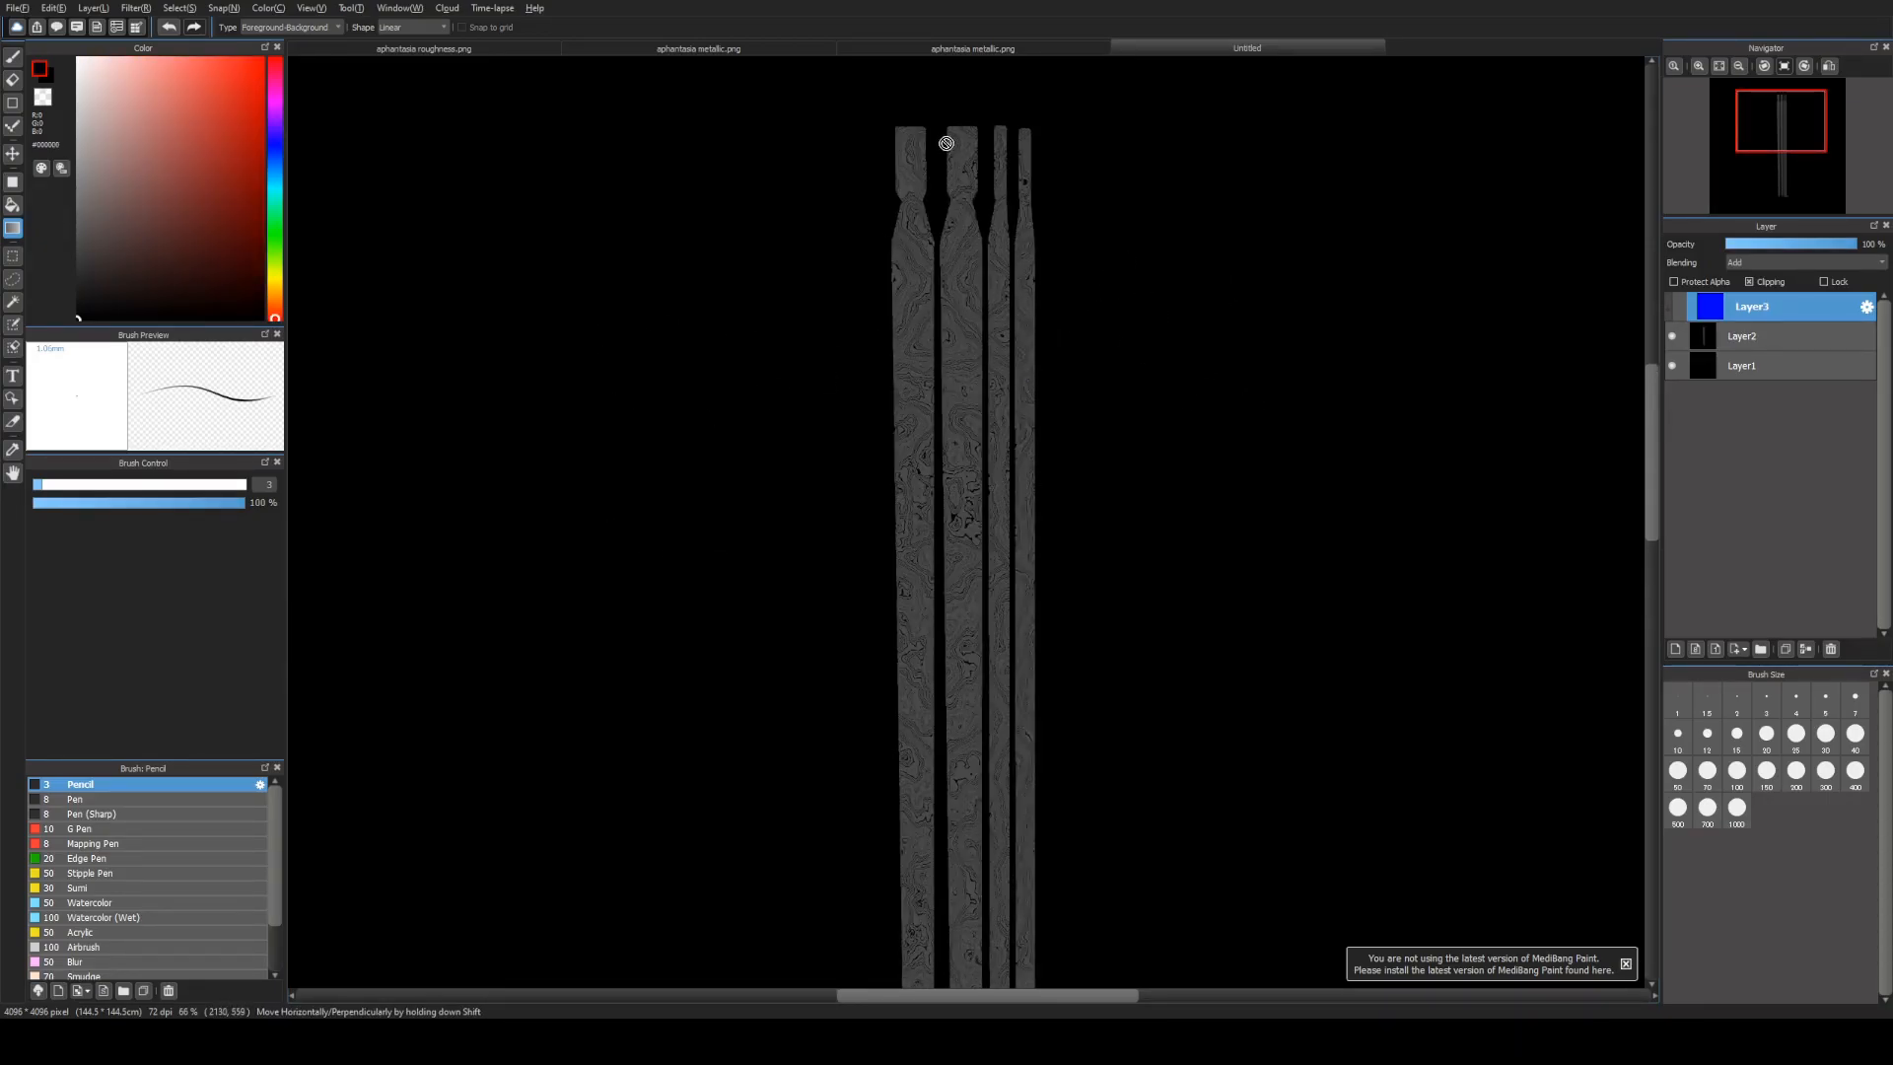
pyautogui.click(96, 241)
pyautogui.moveTo(96, 241)
pyautogui.mouseDown()
pyautogui.moveTo(45, 187)
pyautogui.moveTo(24, 52)
pyautogui.moveTo(43, 224)
pyautogui.mouseUp()
pyautogui.scroll(-2, 997, 211)
pyautogui.rightClick(1231, 352)
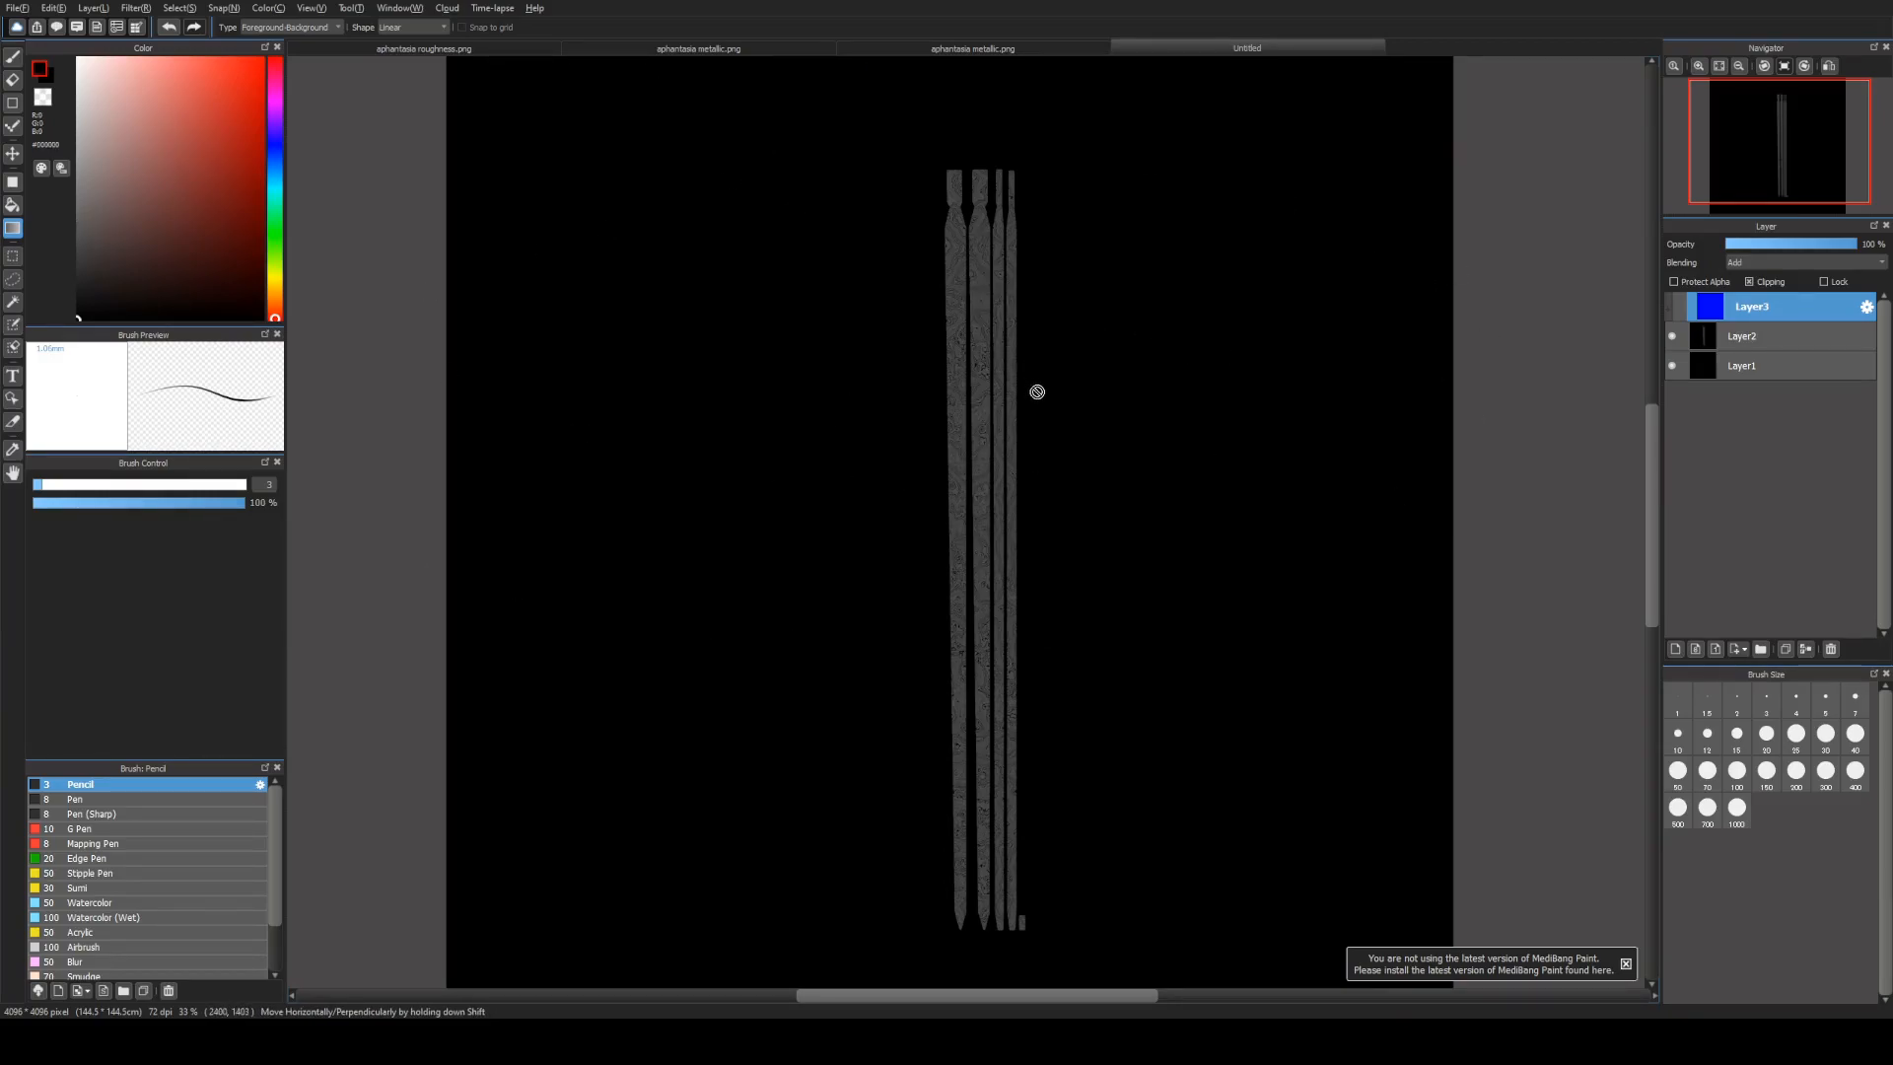
# Step: Sample the grey of the roughness strips and inspect Layer2's pattern up close
pyautogui.scroll(1, 876, 352)
pyautogui.scroll(3, 1002, 365)
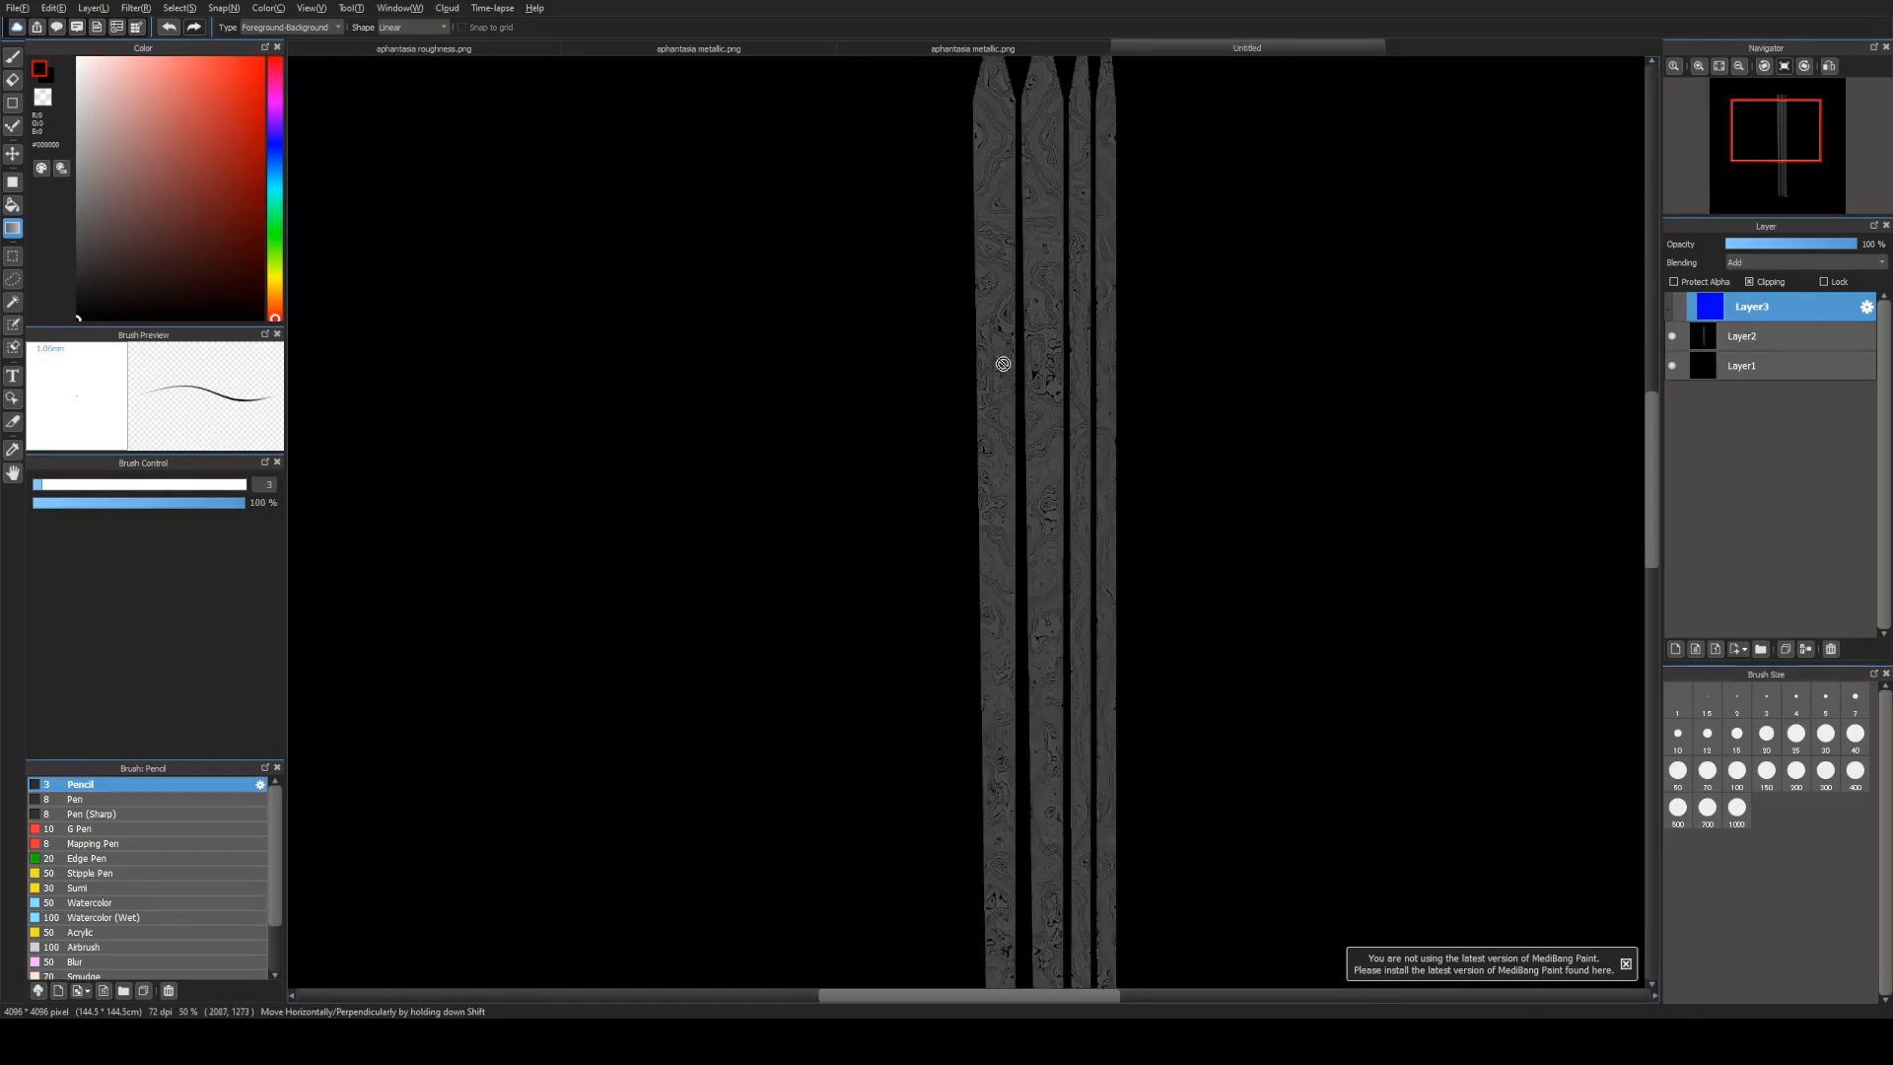
pyautogui.rightClick(1054, 262)
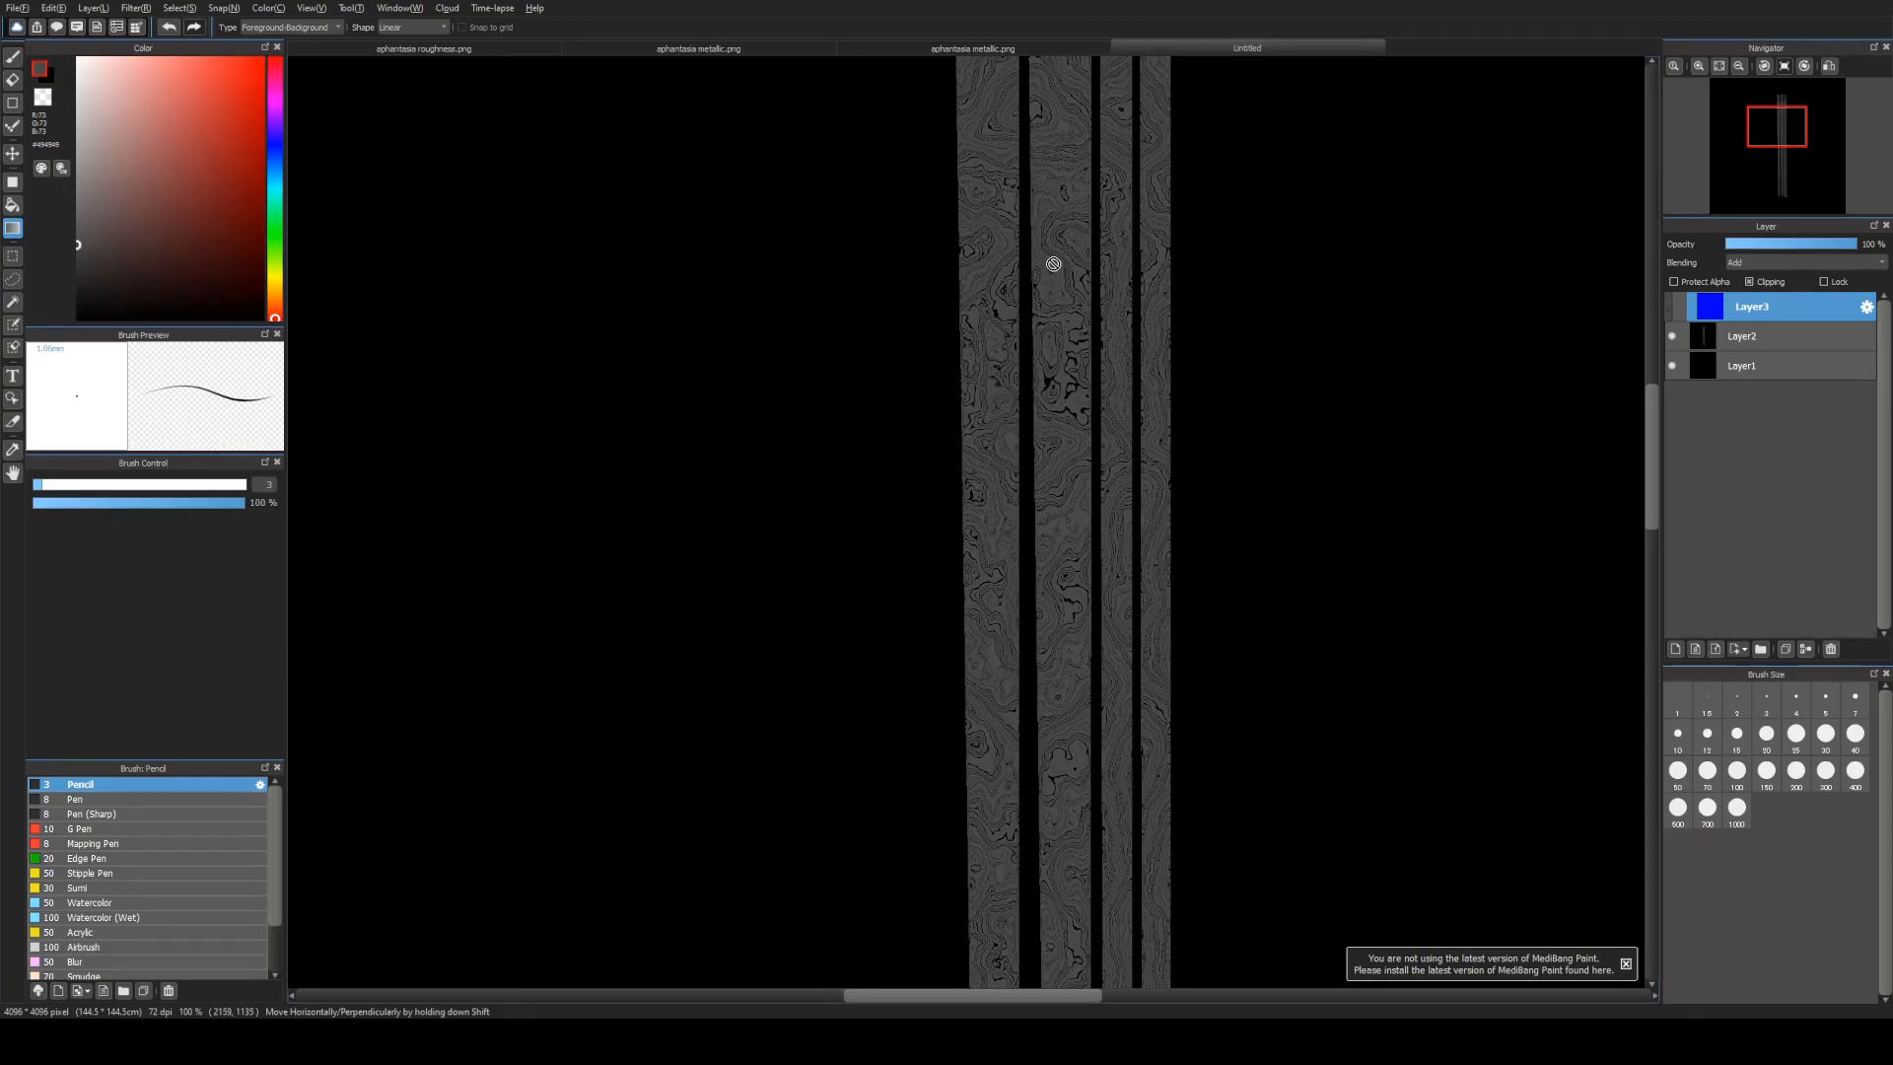
pyautogui.scroll(-1, 773, 411)
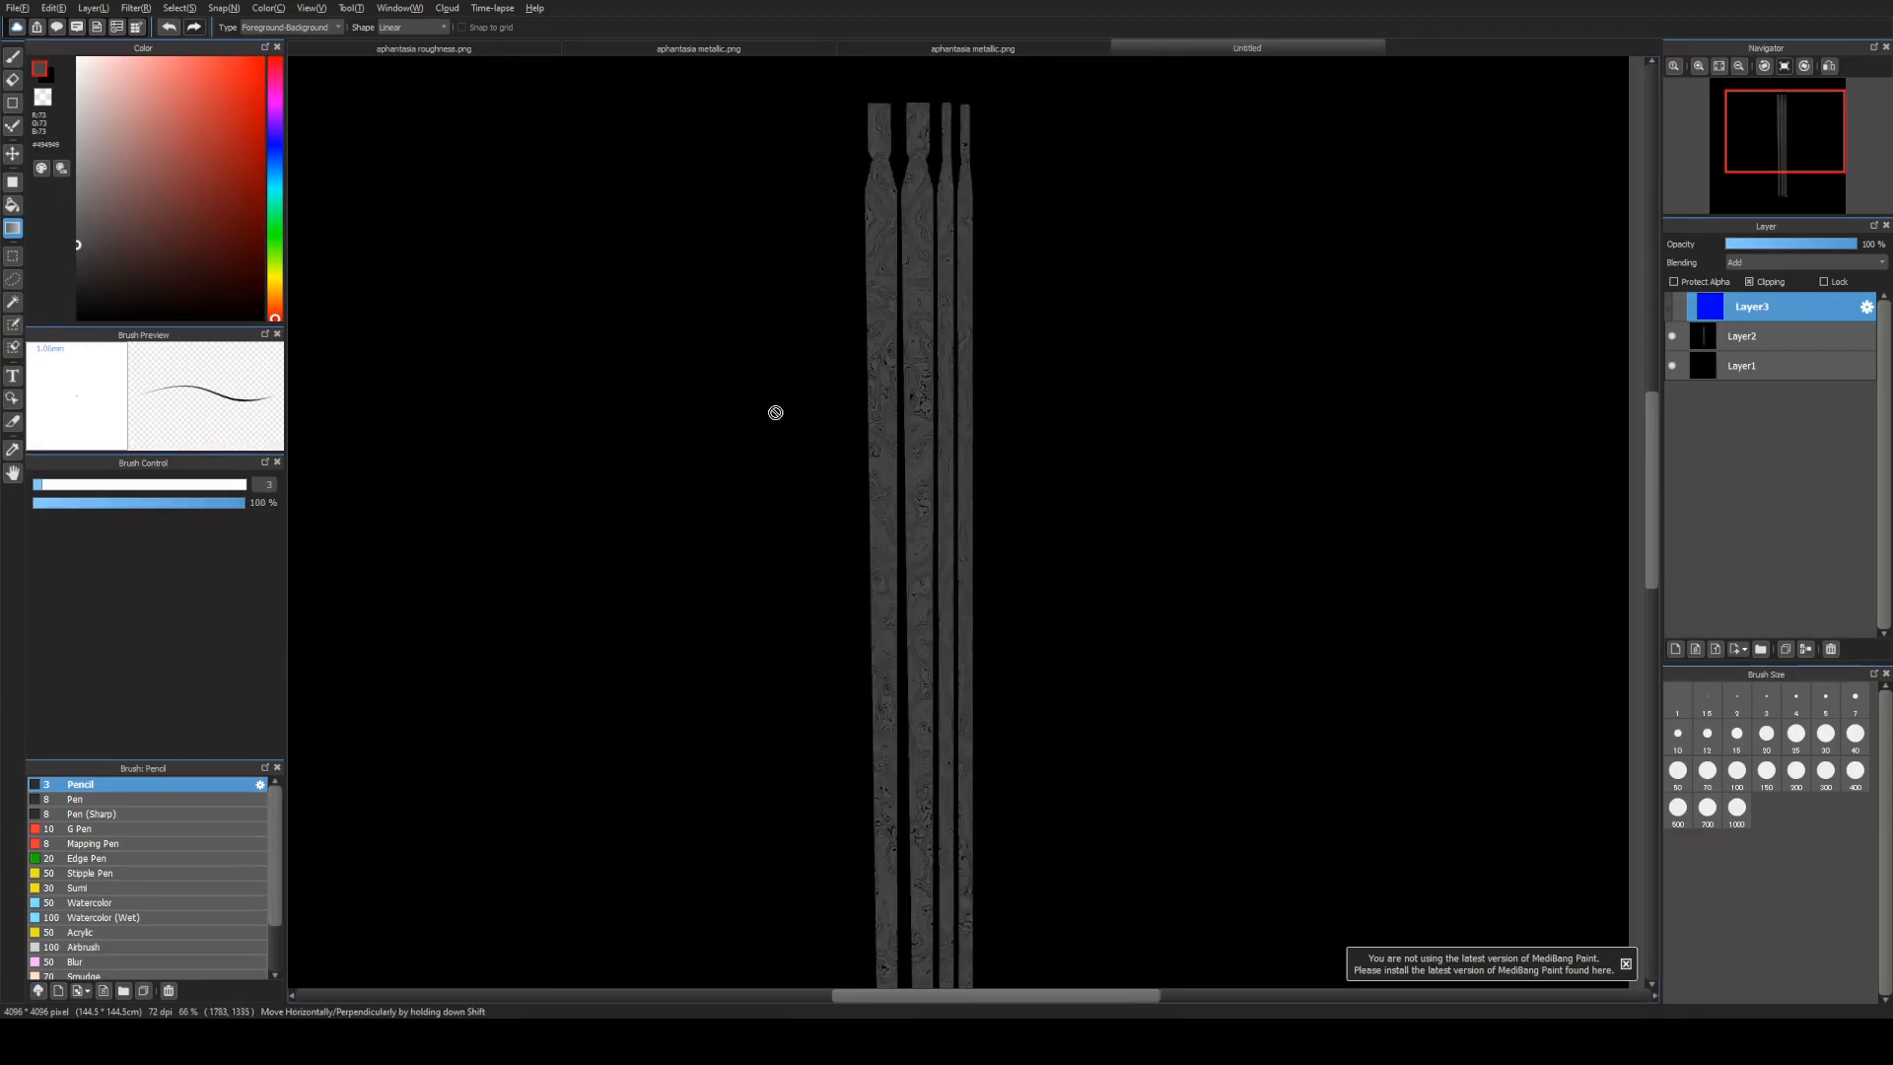
pyautogui.scroll(-1, 778, 412)
pyautogui.scroll(1, 625, 714)
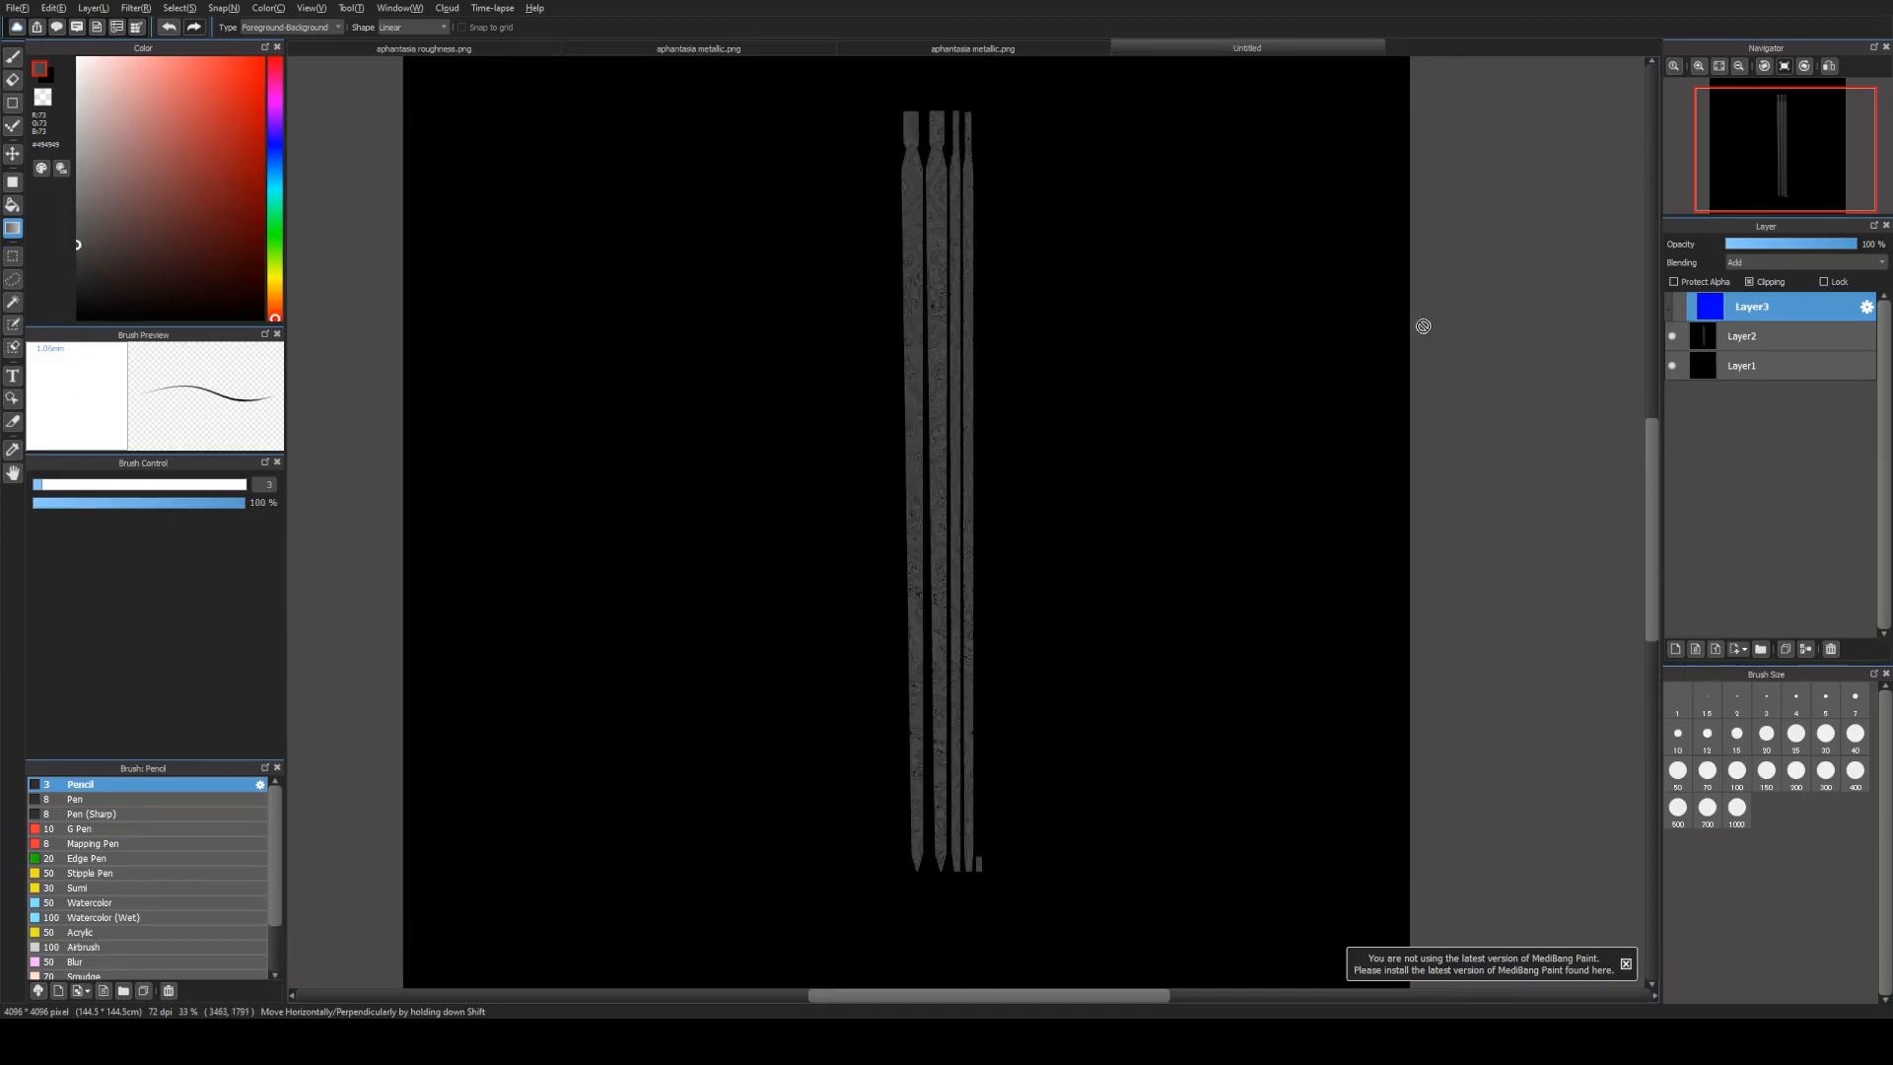
pyautogui.scroll(-1, 1455, 294)
pyautogui.scroll(1, 1333, 283)
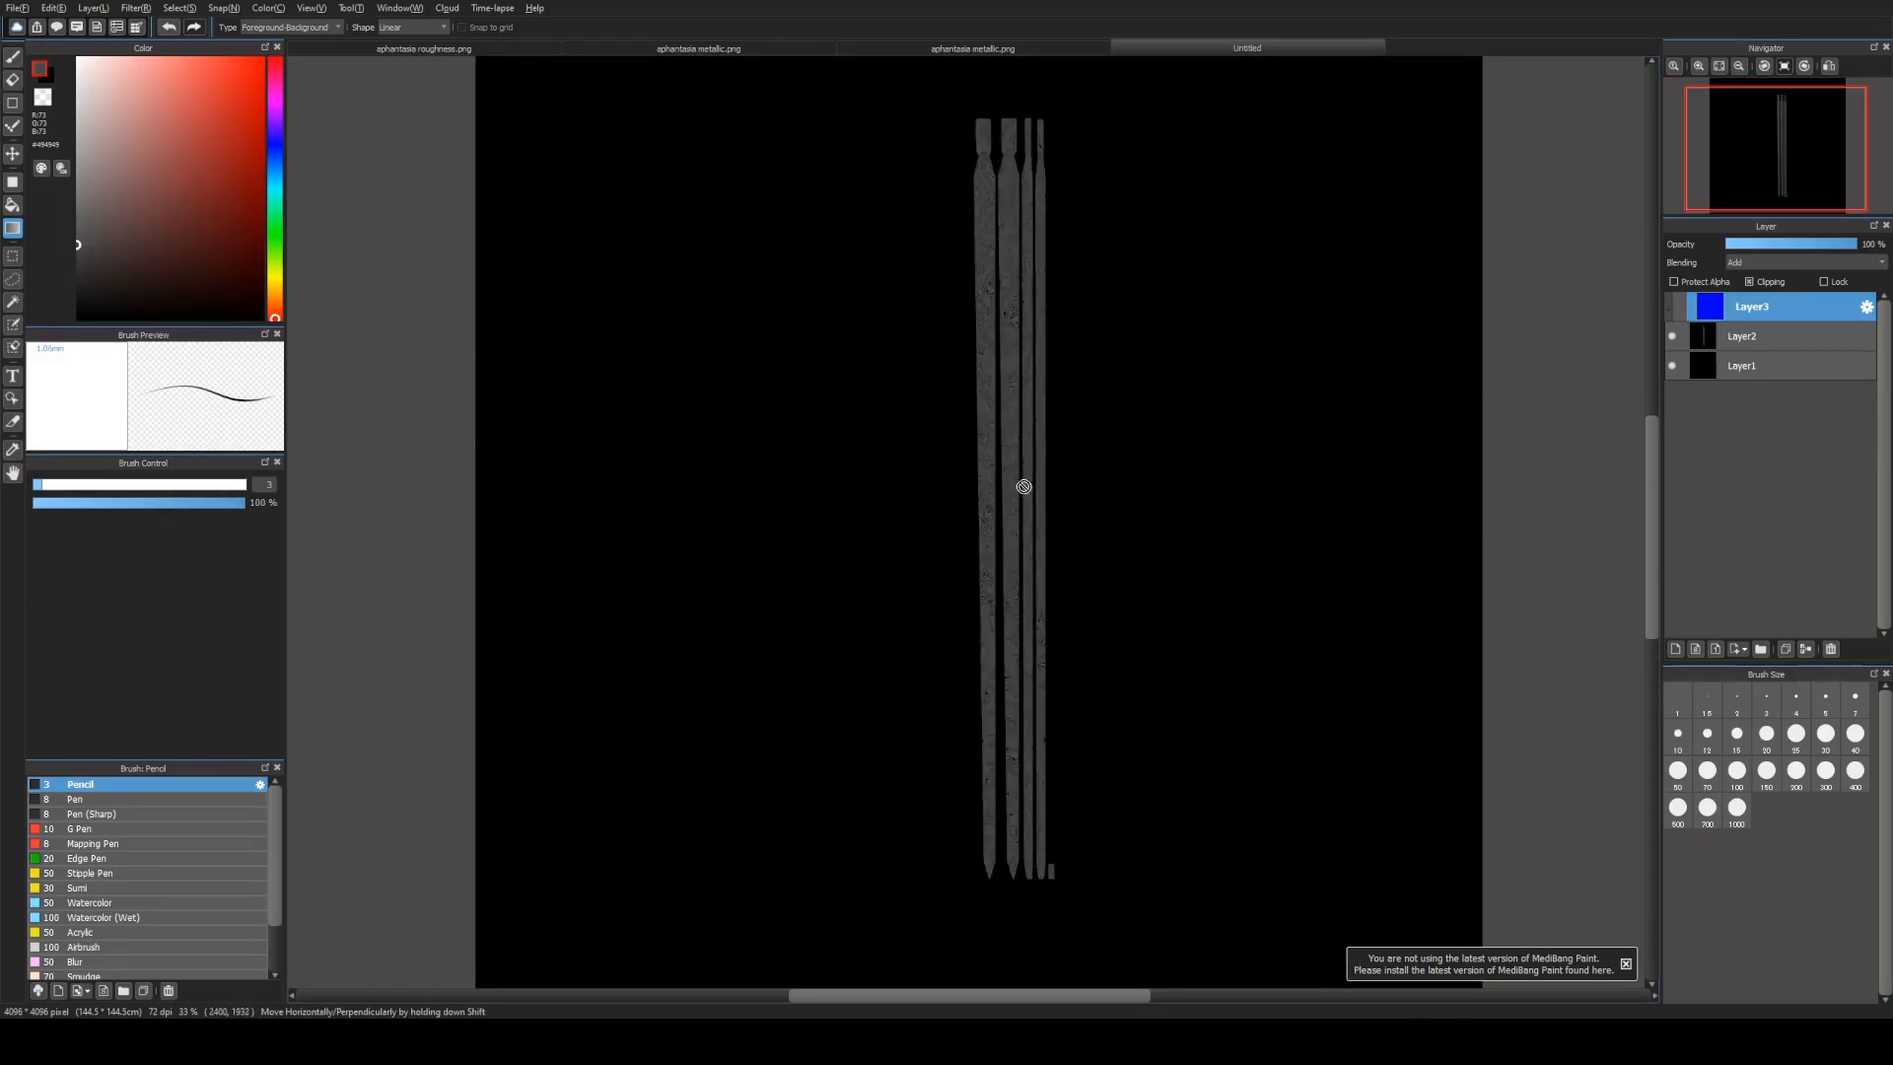
pyautogui.click(1745, 336)
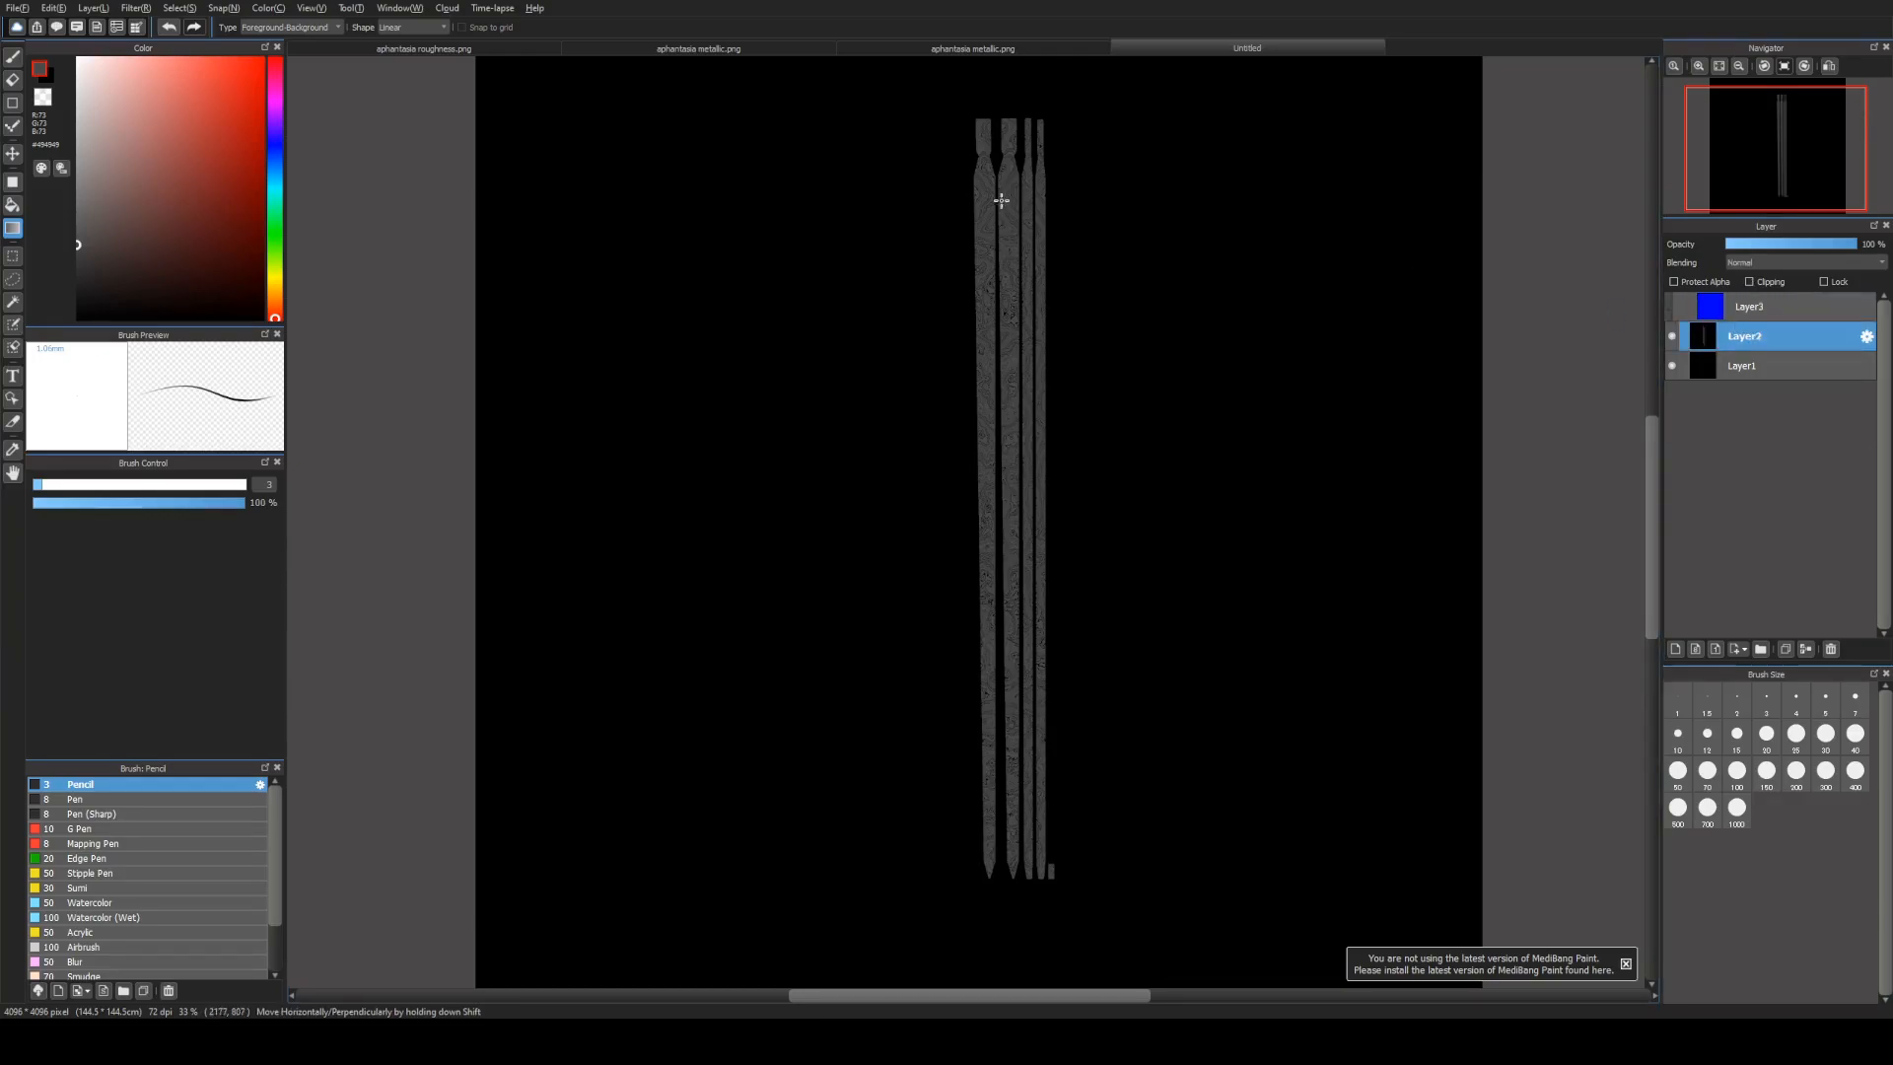
pyautogui.scroll(4, 1001, 192)
pyautogui.scroll(-4, 1088, 232)
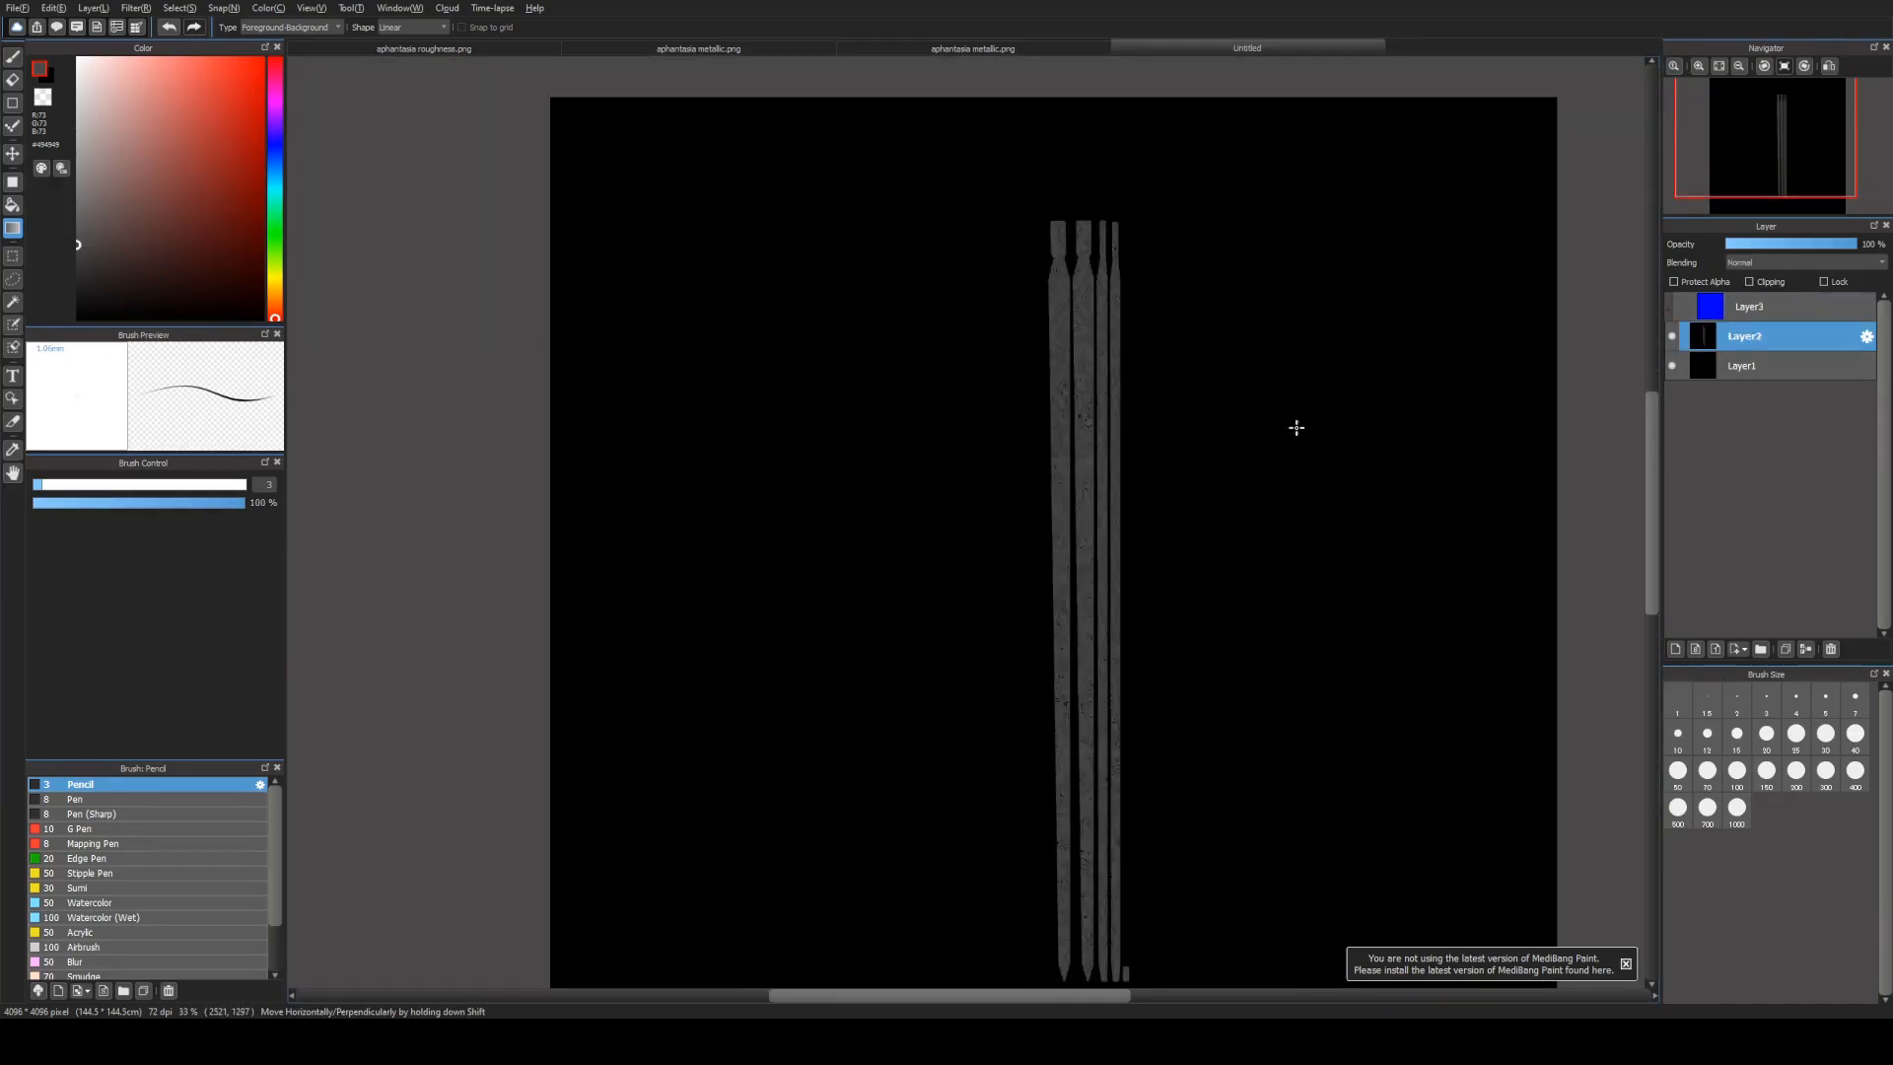
# Step: Show the blue Layer3, turn off its clipping and set its blending mode to Multiply
pyautogui.click(1738, 306)
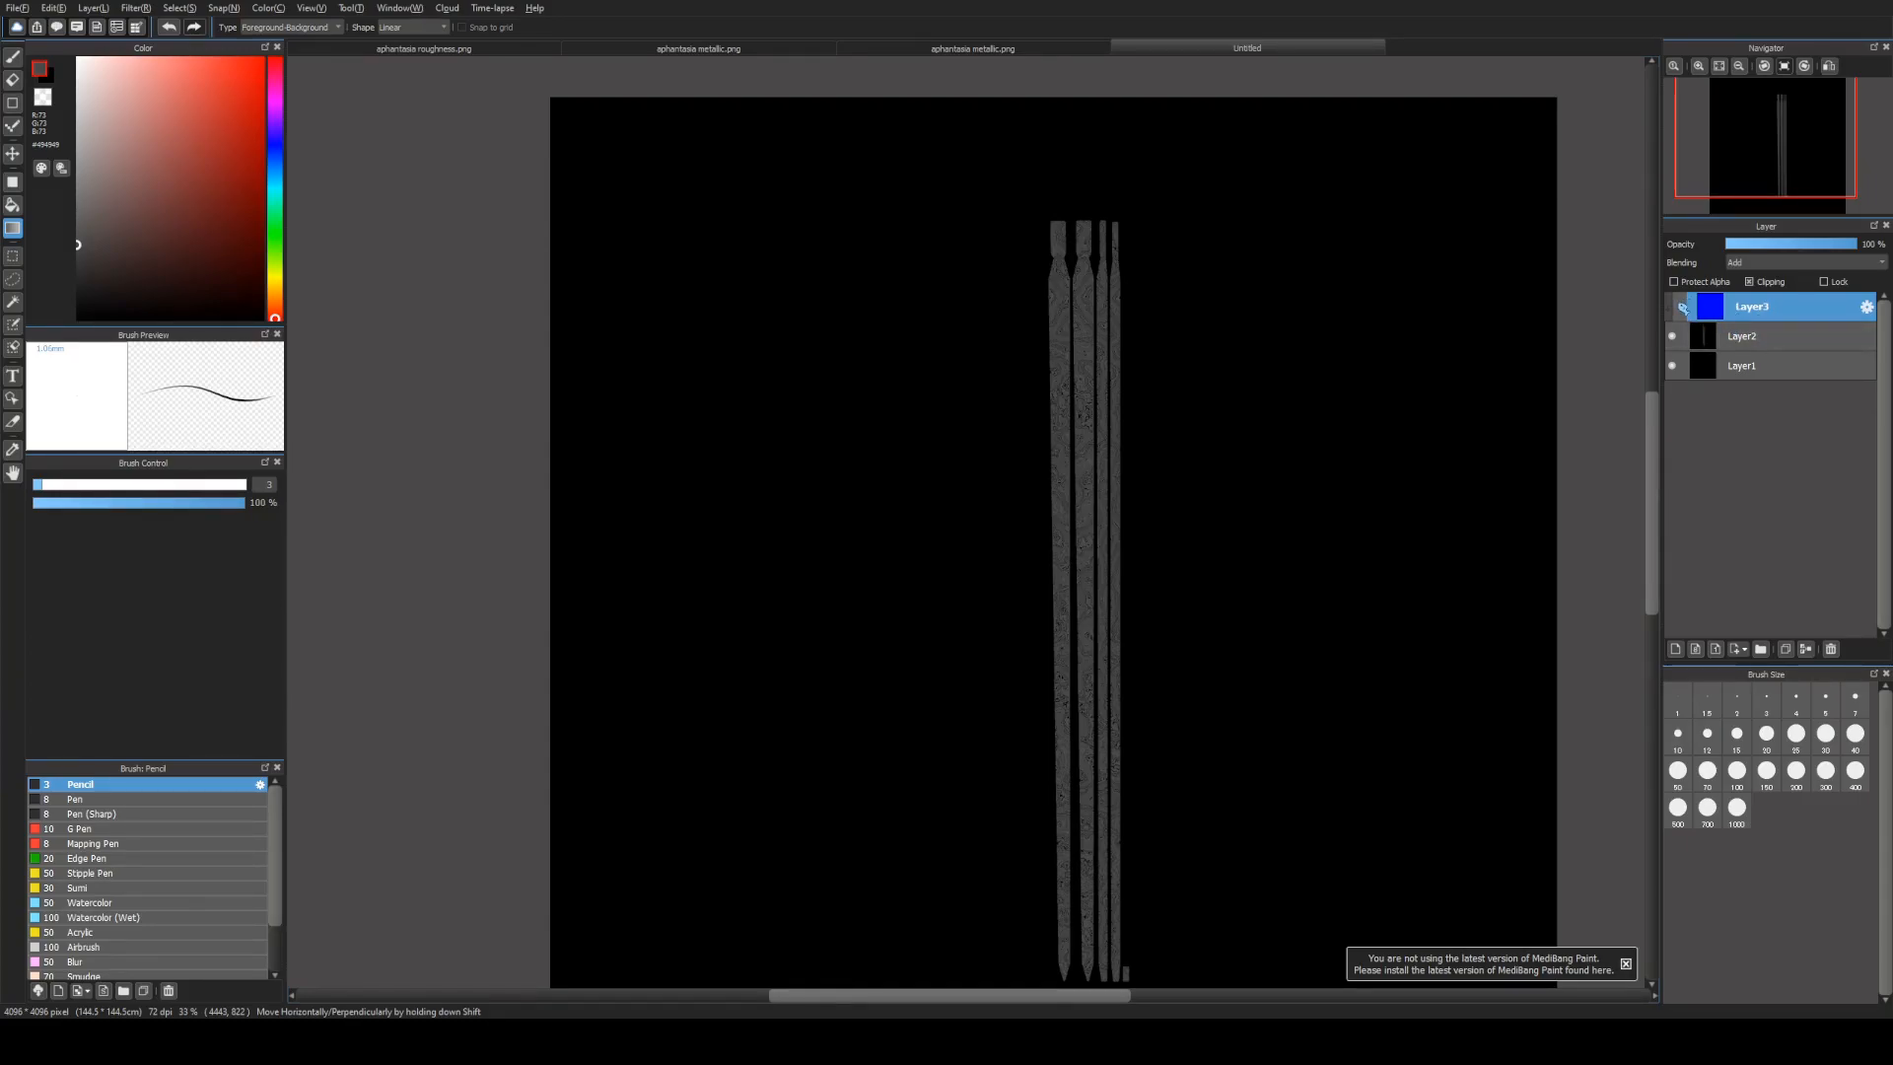
pyautogui.click(1674, 307)
pyautogui.click(1764, 283)
pyautogui.scroll(-1, 892, 247)
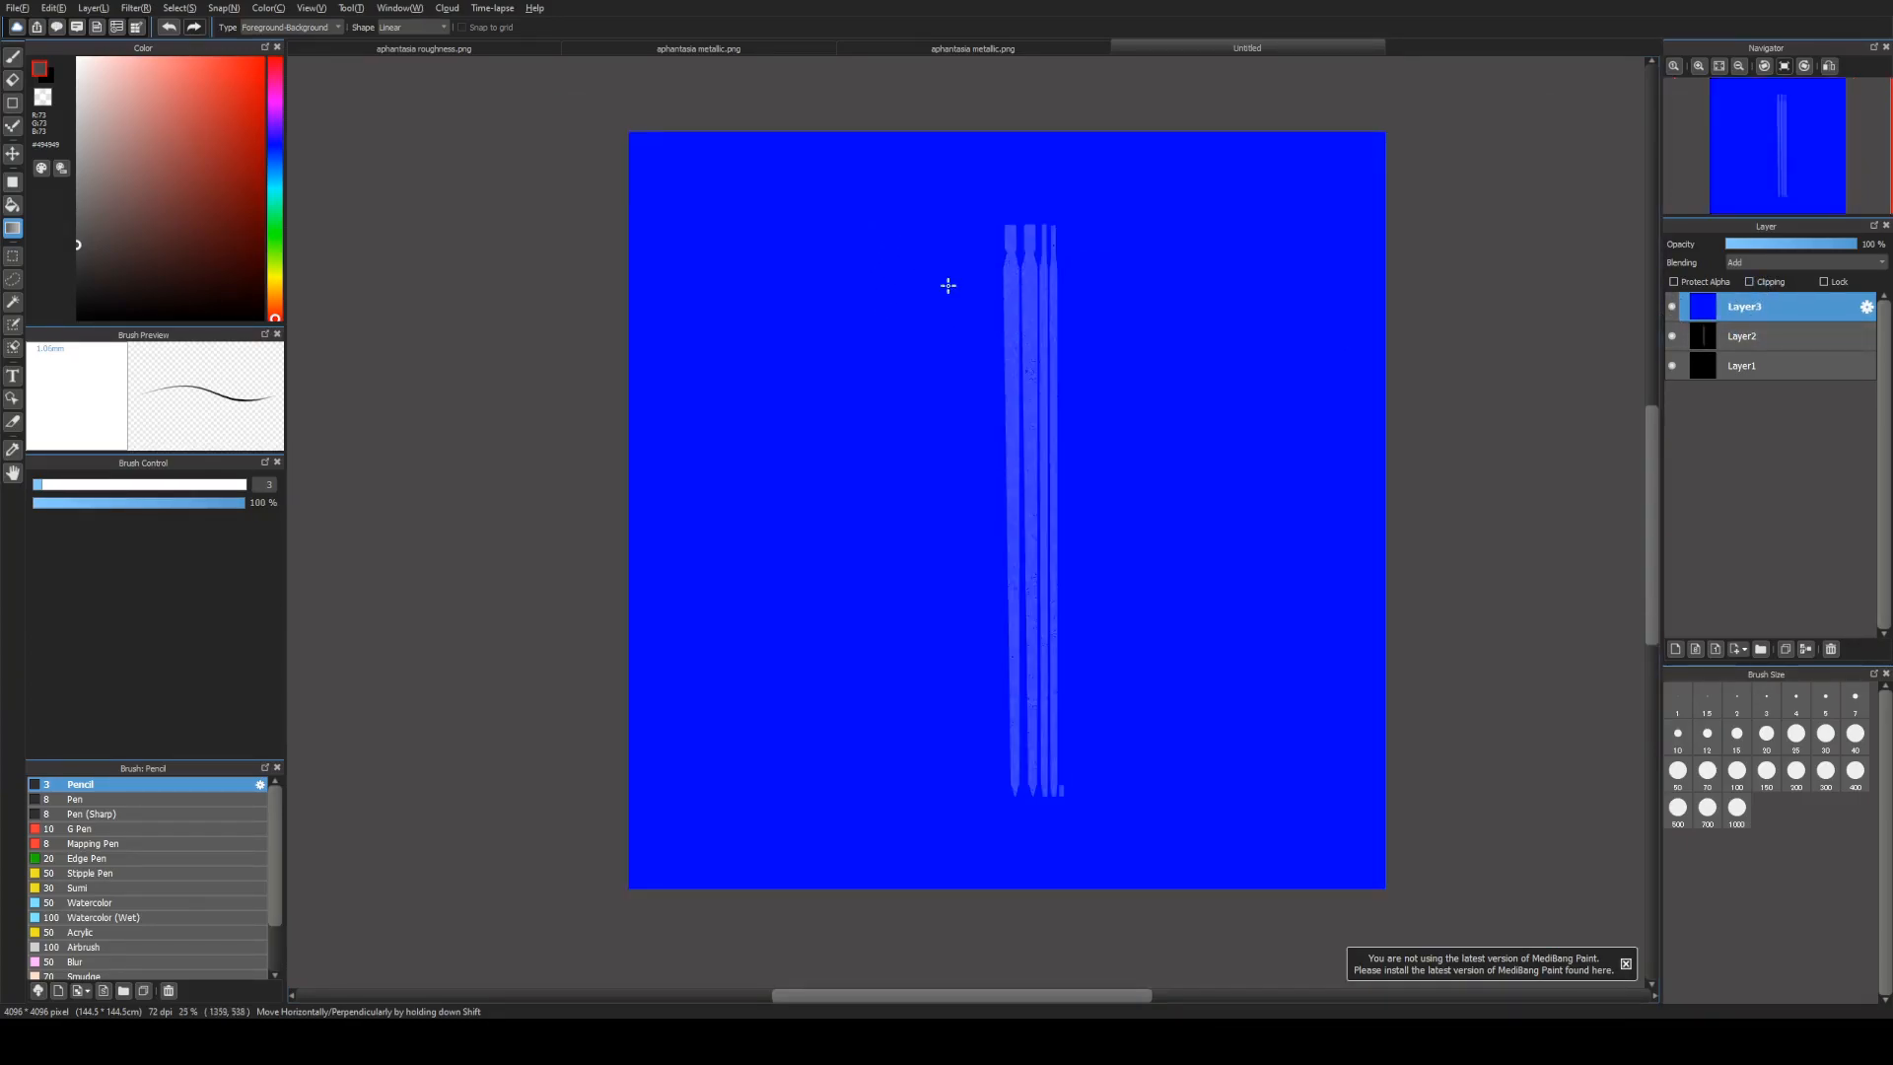
pyautogui.click(1735, 263)
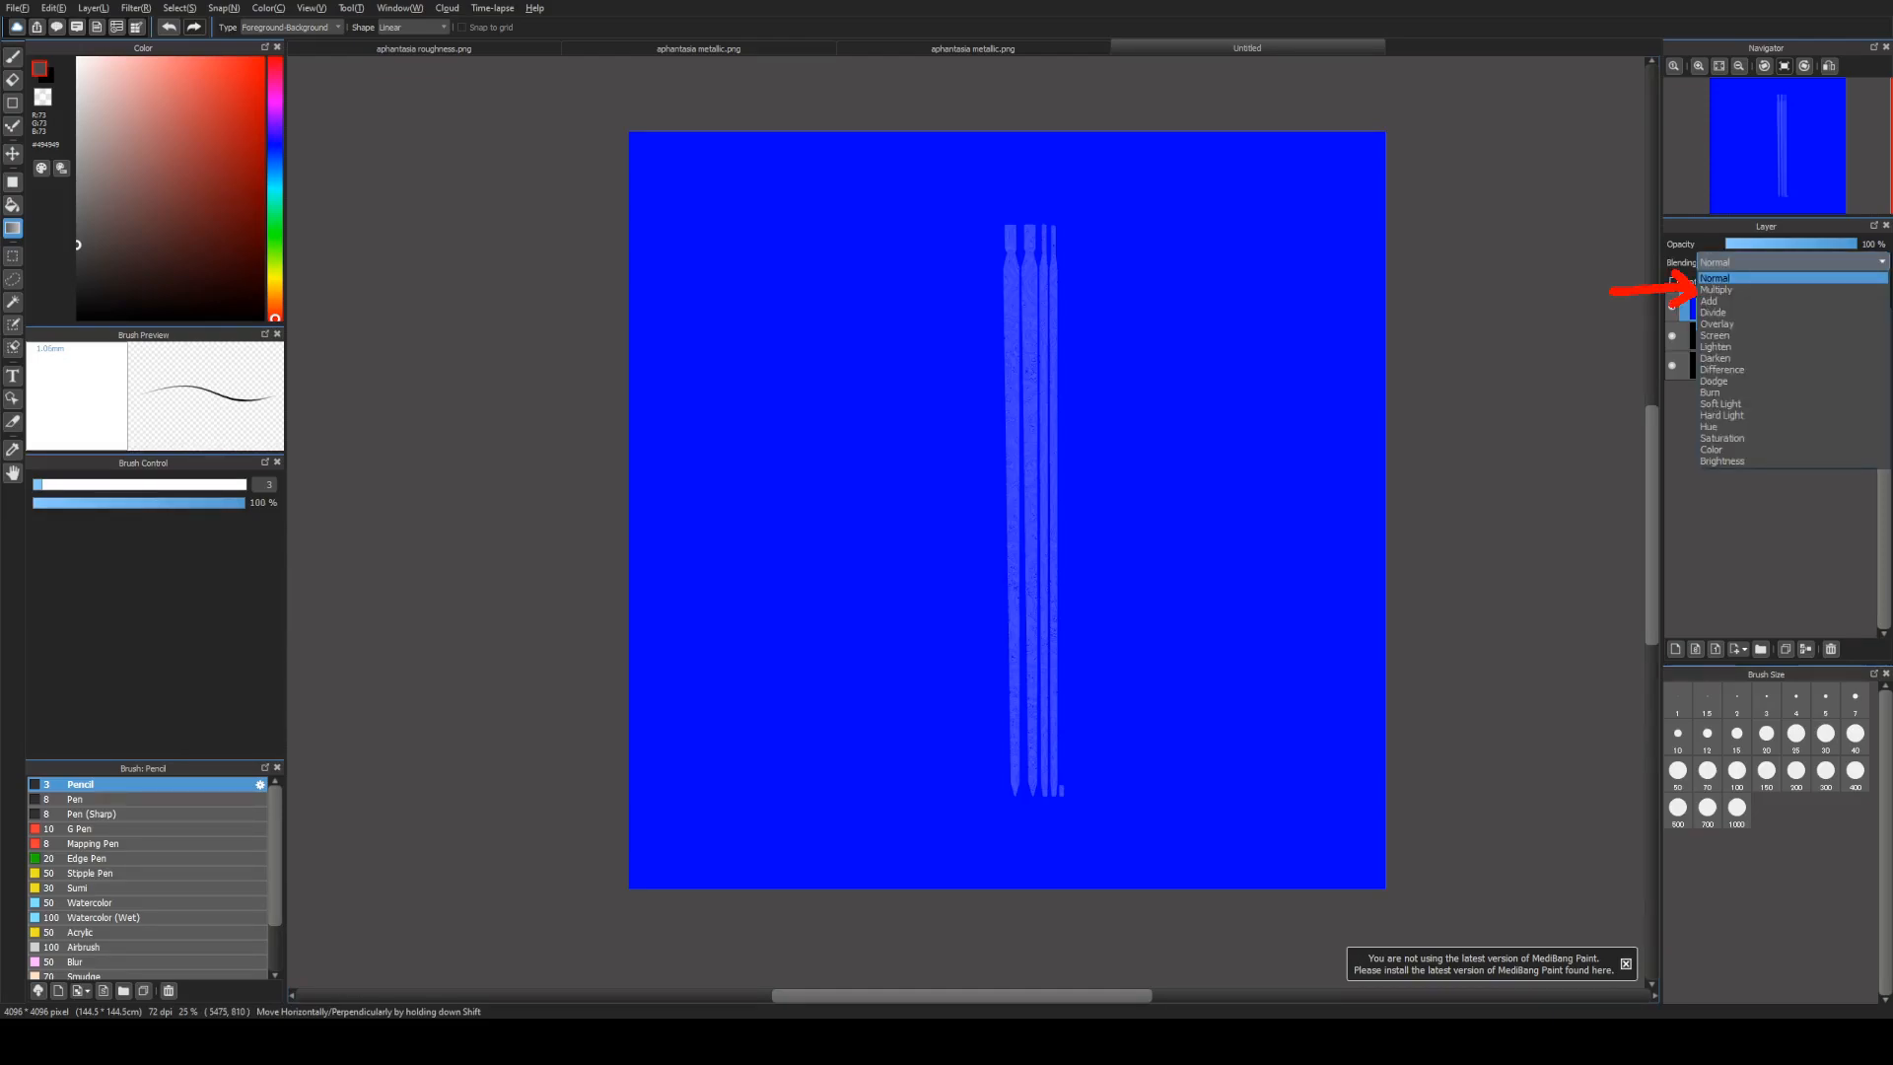
pyautogui.click(1715, 290)
# Step: Sample the blue tint on the strips up close, and hide Layer3 to compare with the grey texture
pyautogui.scroll(3, 1115, 291)
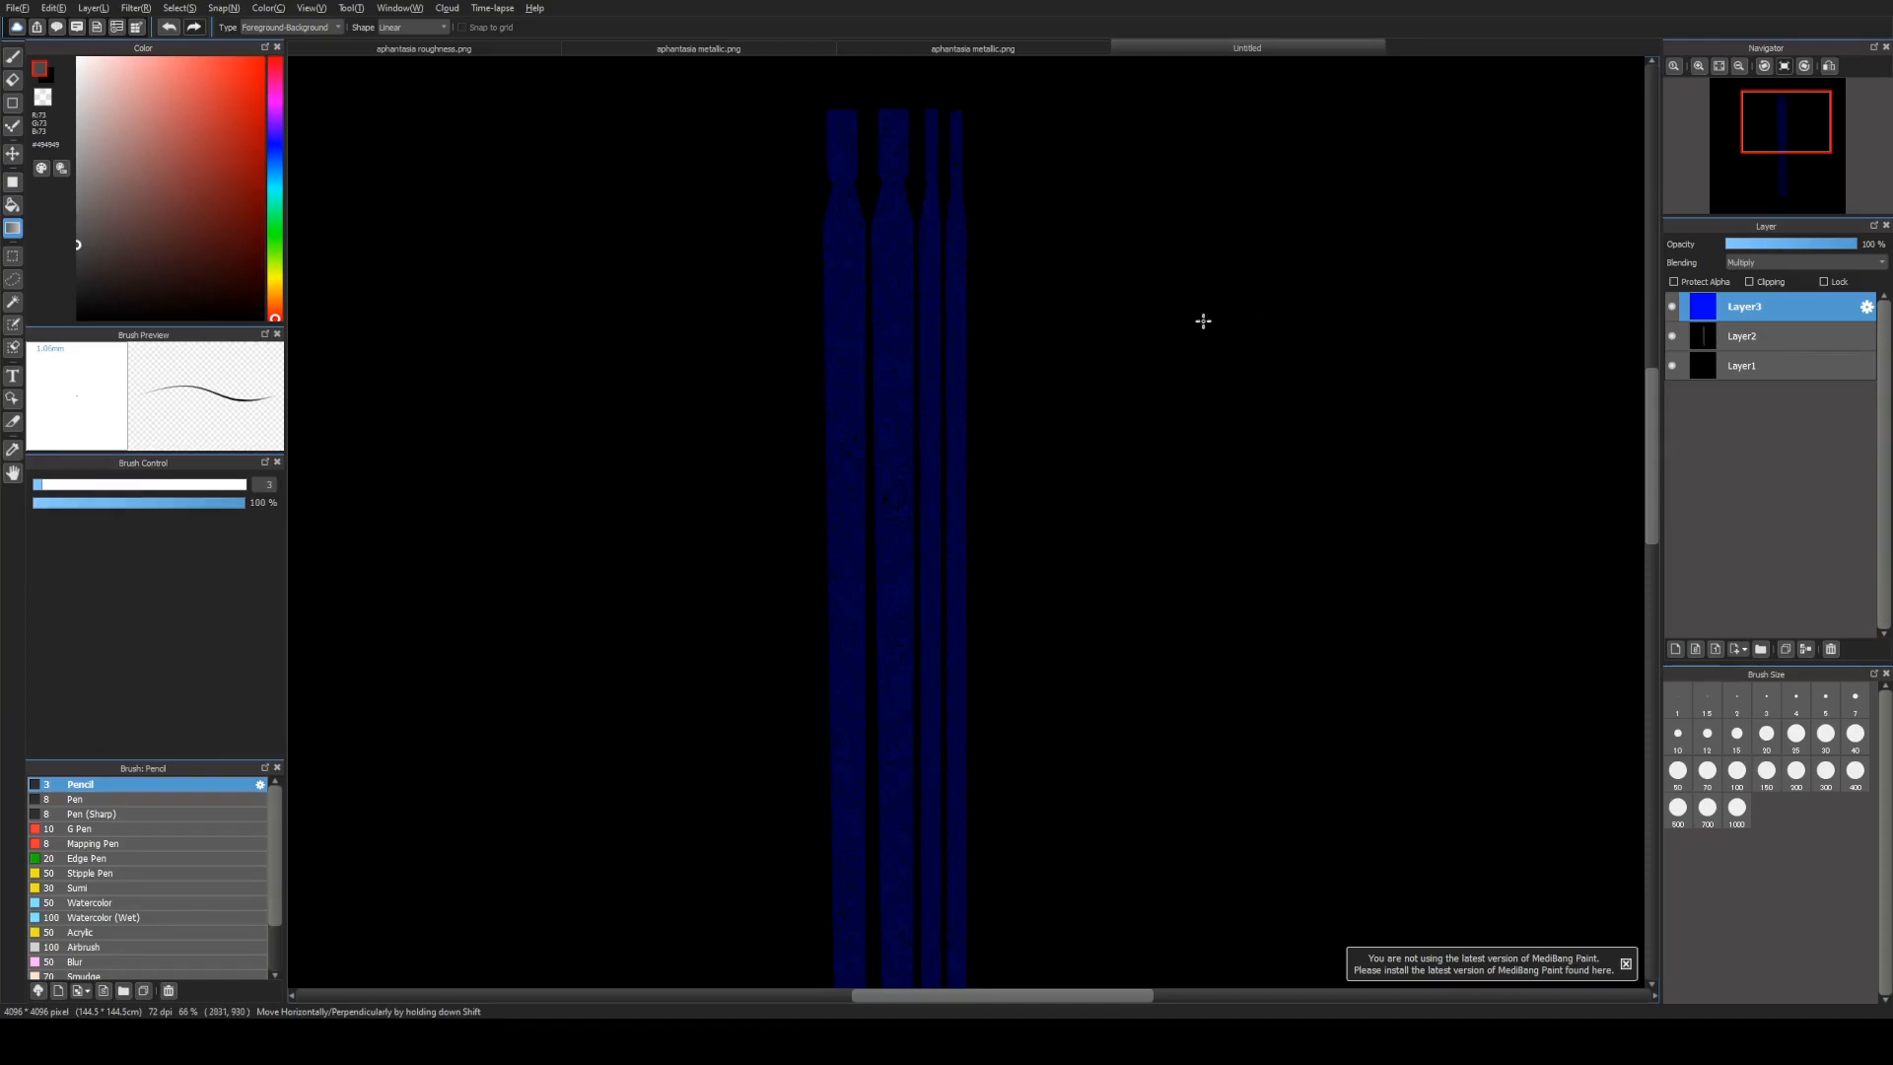
pyautogui.scroll(3, 861, 239)
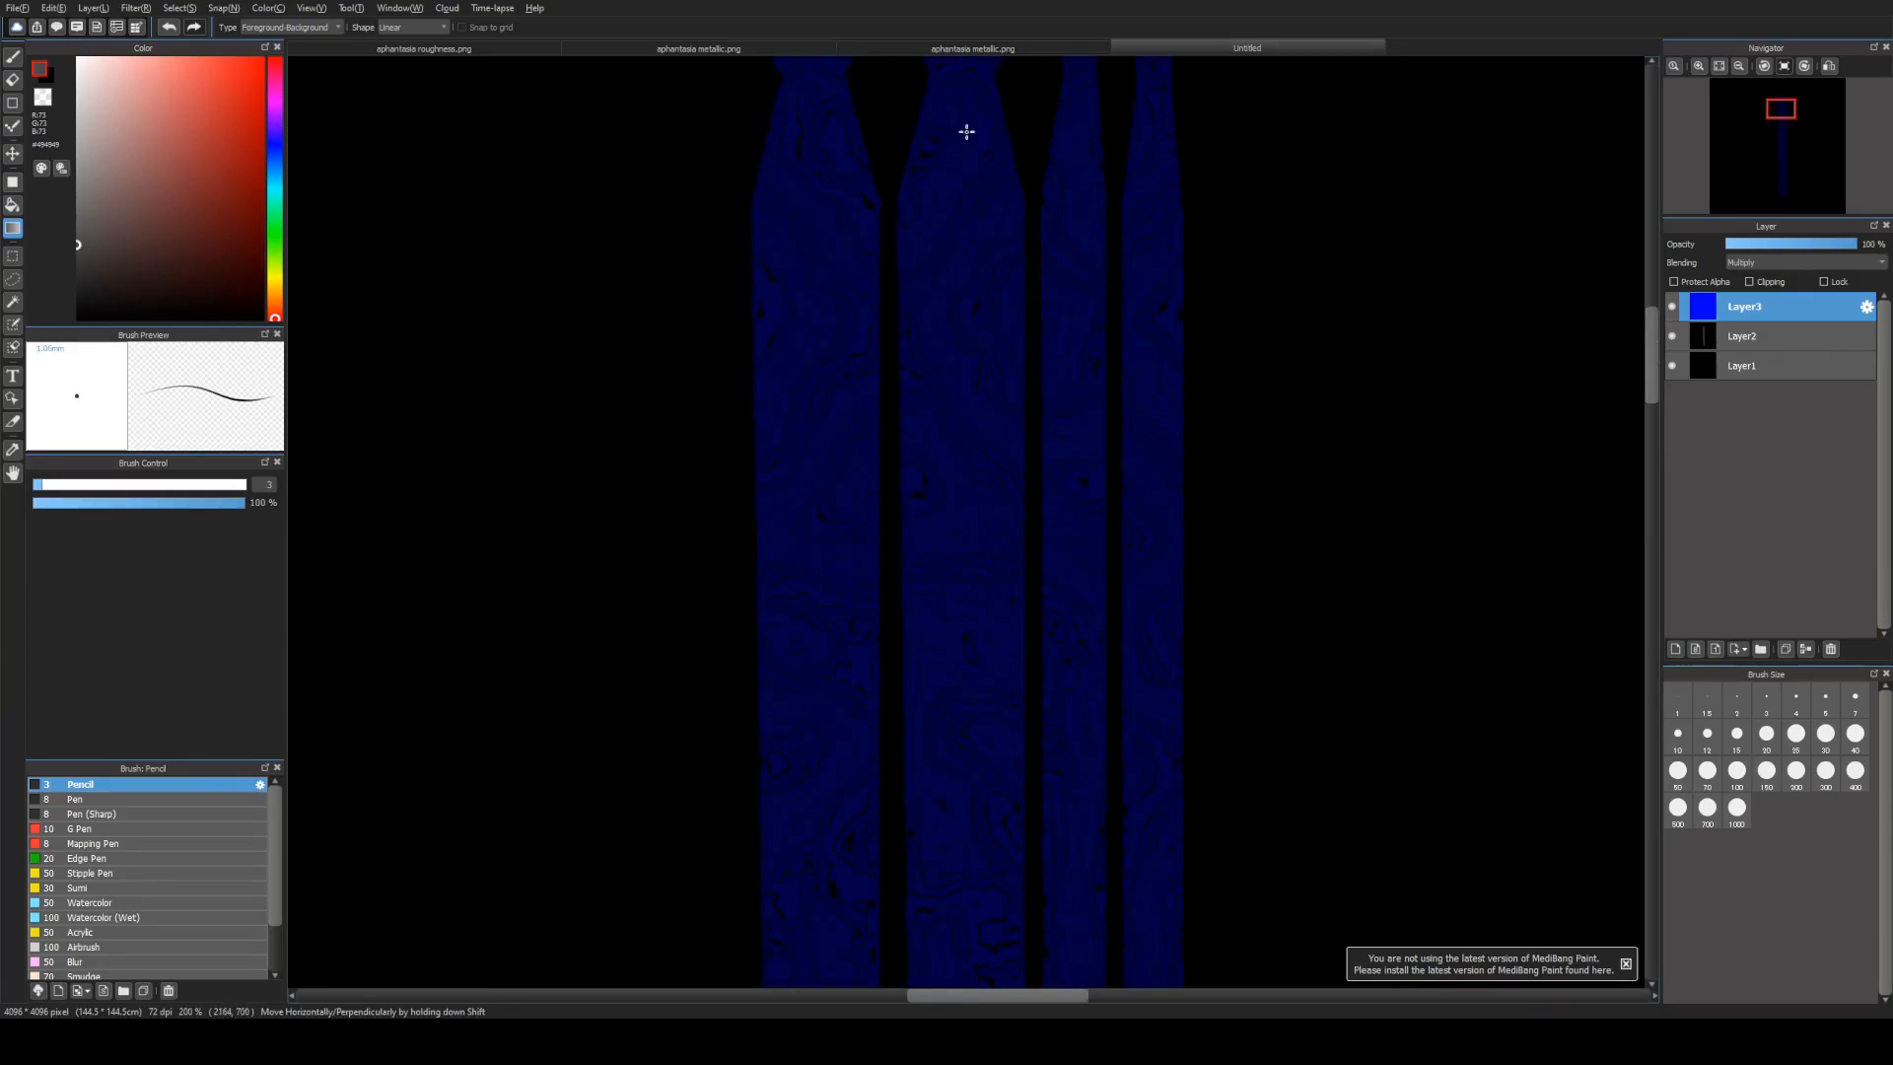
pyautogui.keyDown('alt'); pyautogui.click(977, 135); pyautogui.keyUp('alt')
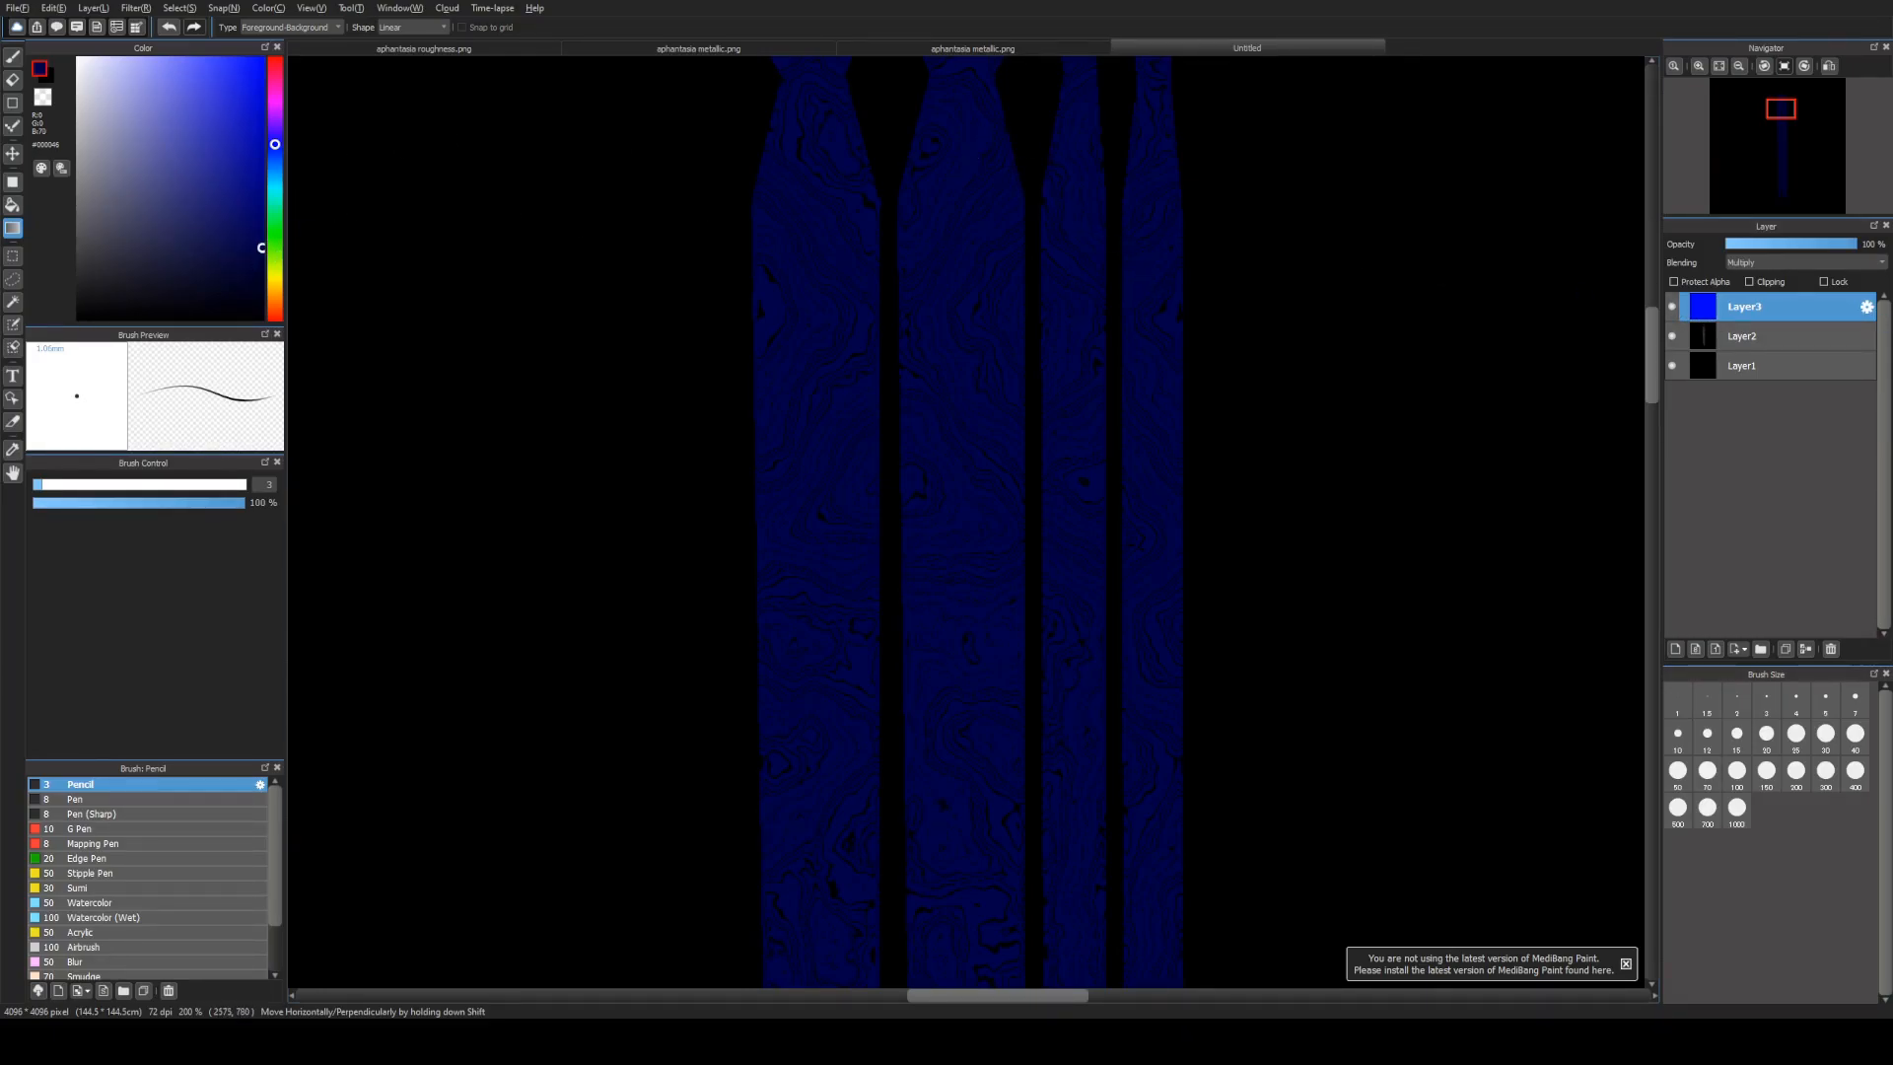
pyautogui.click(1675, 307)
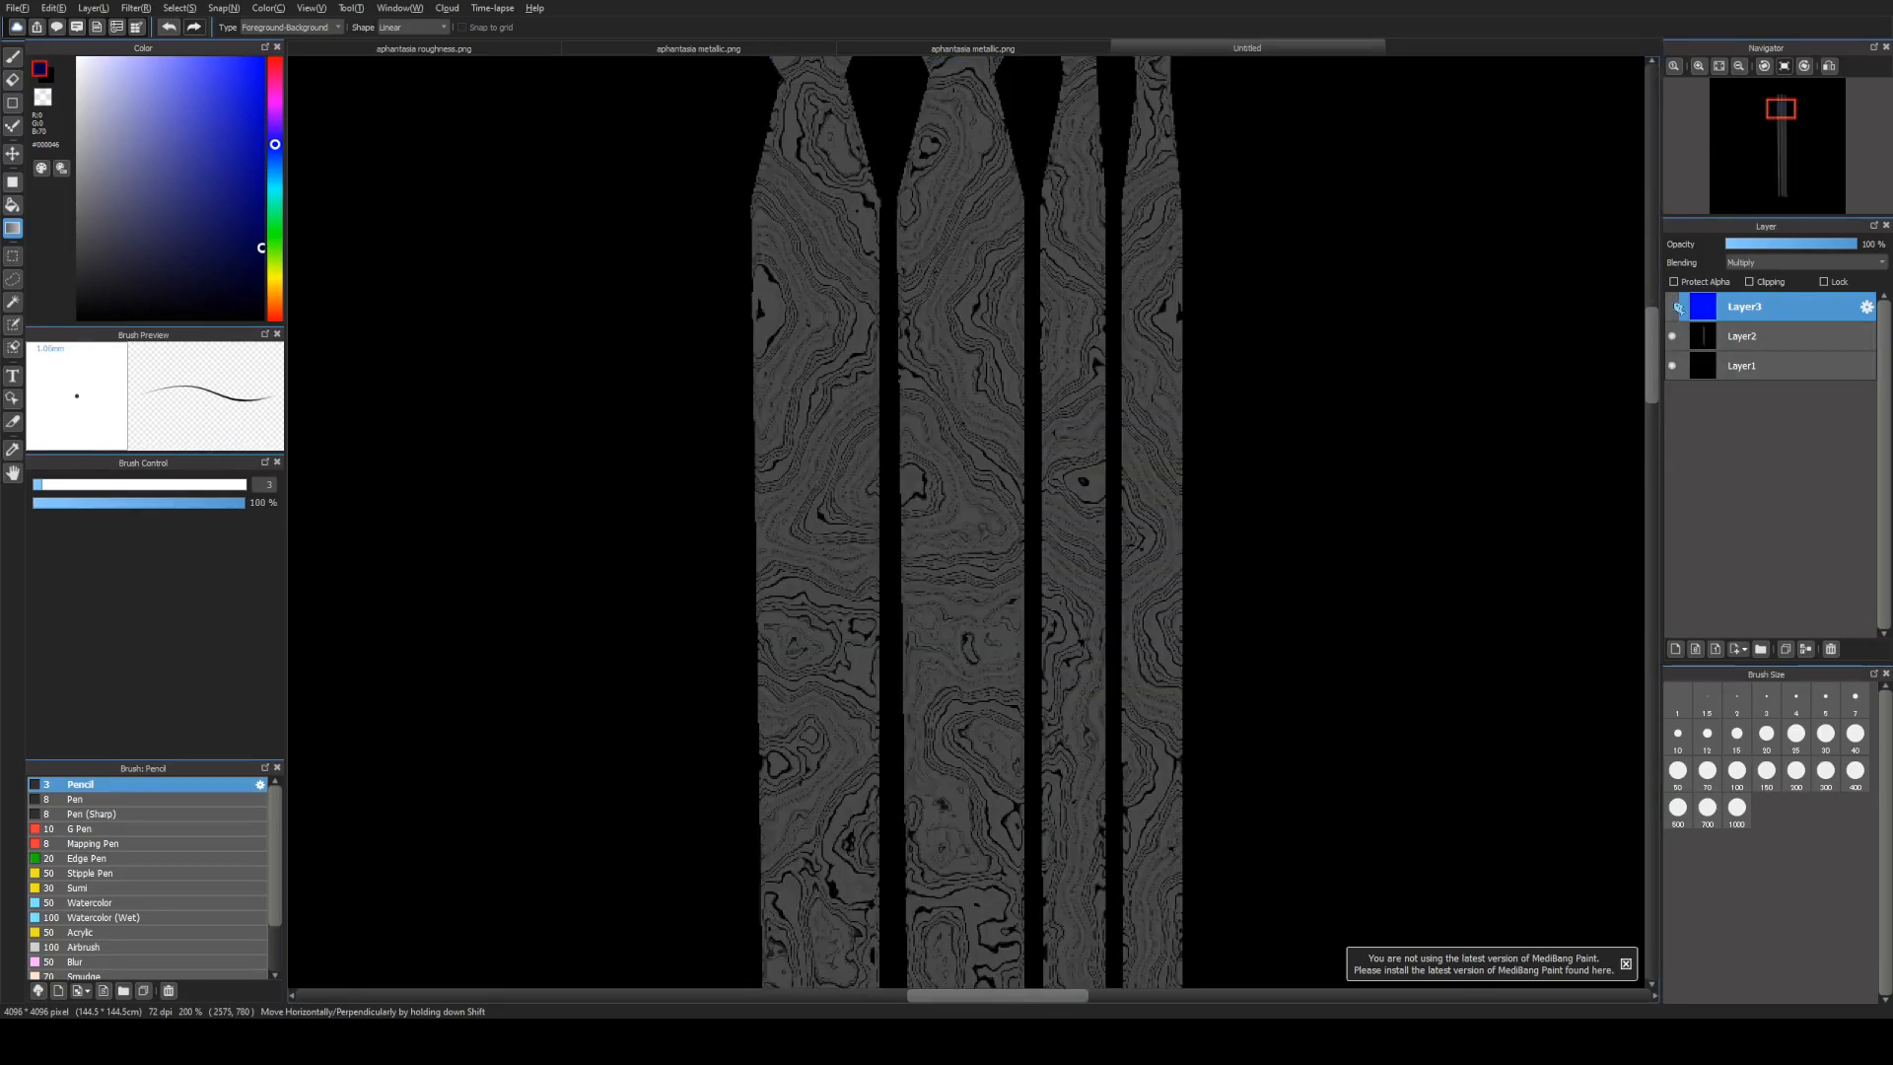
# Step: Sample the grey of the strips with the blue layer hidden, and show Layer3 again
pyautogui.keyDown('alt'); pyautogui.click(983, 138); pyautogui.keyUp('alt')
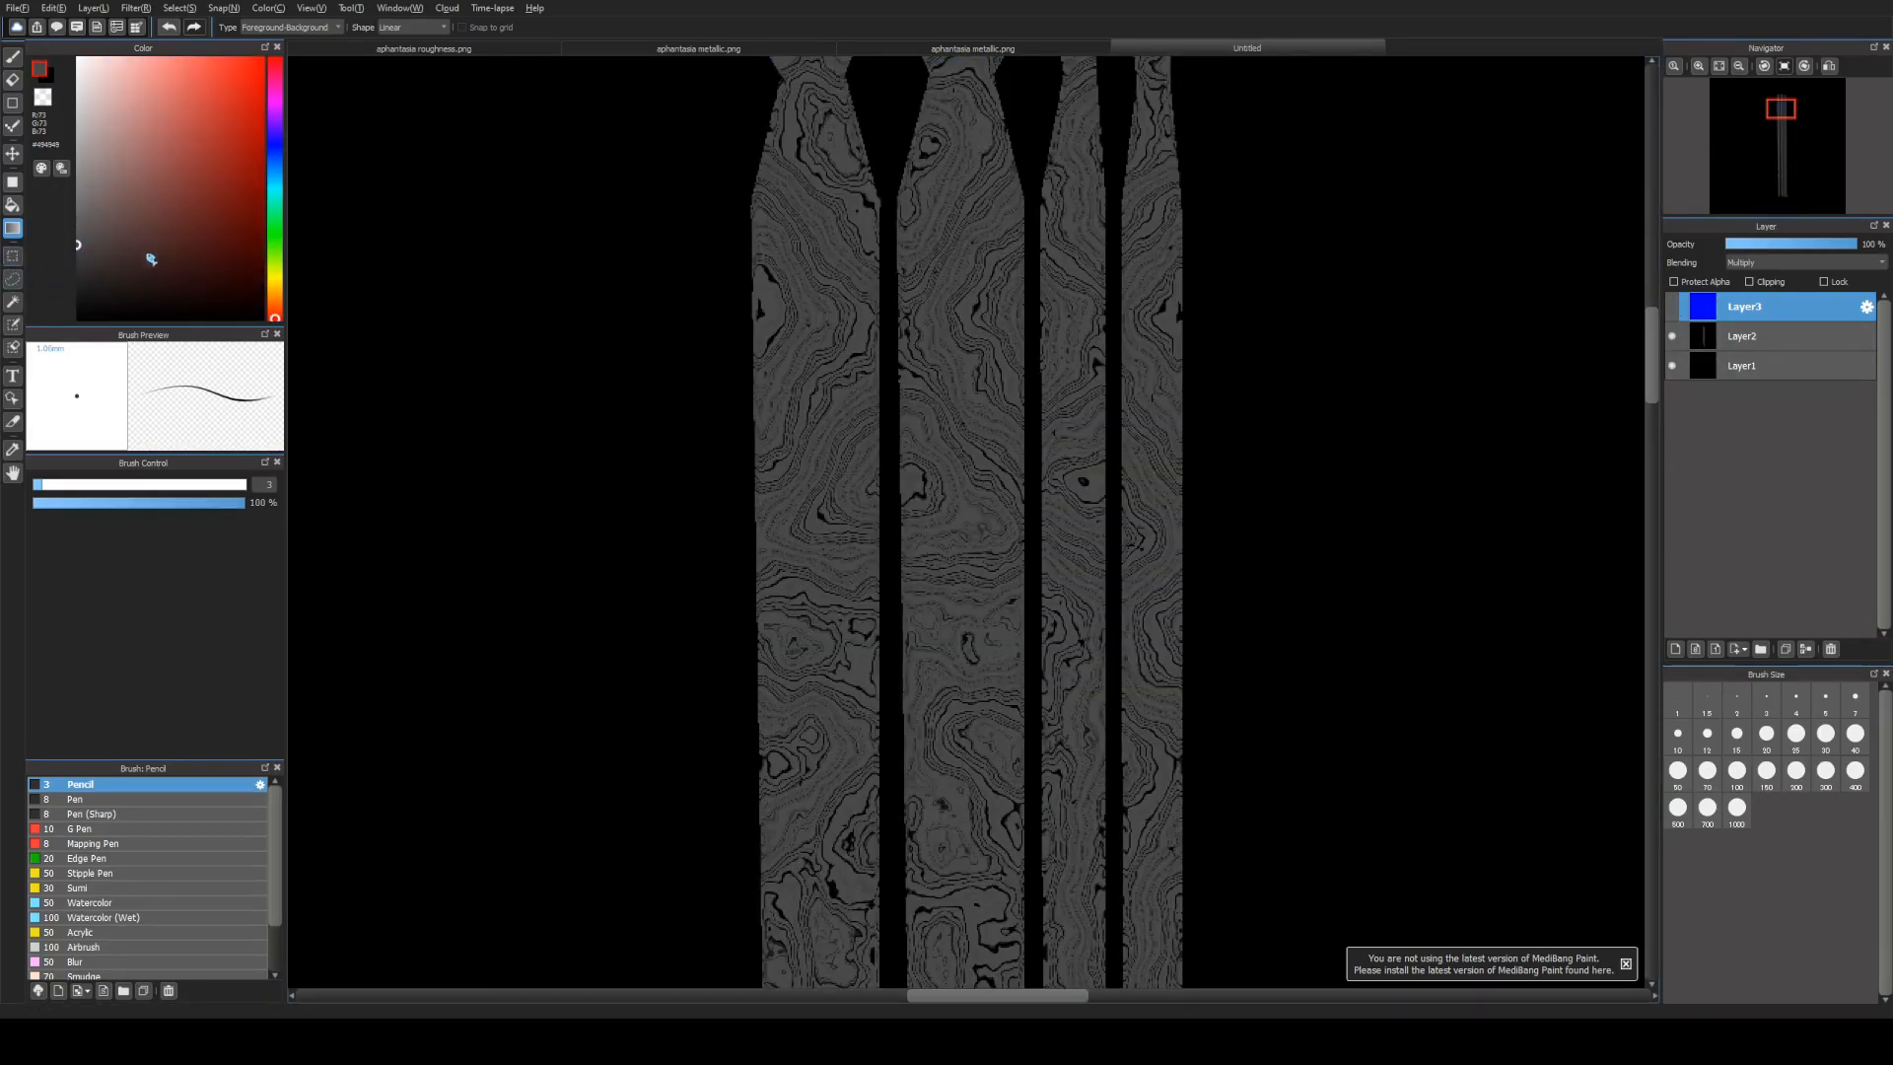
pyautogui.click(1673, 308)
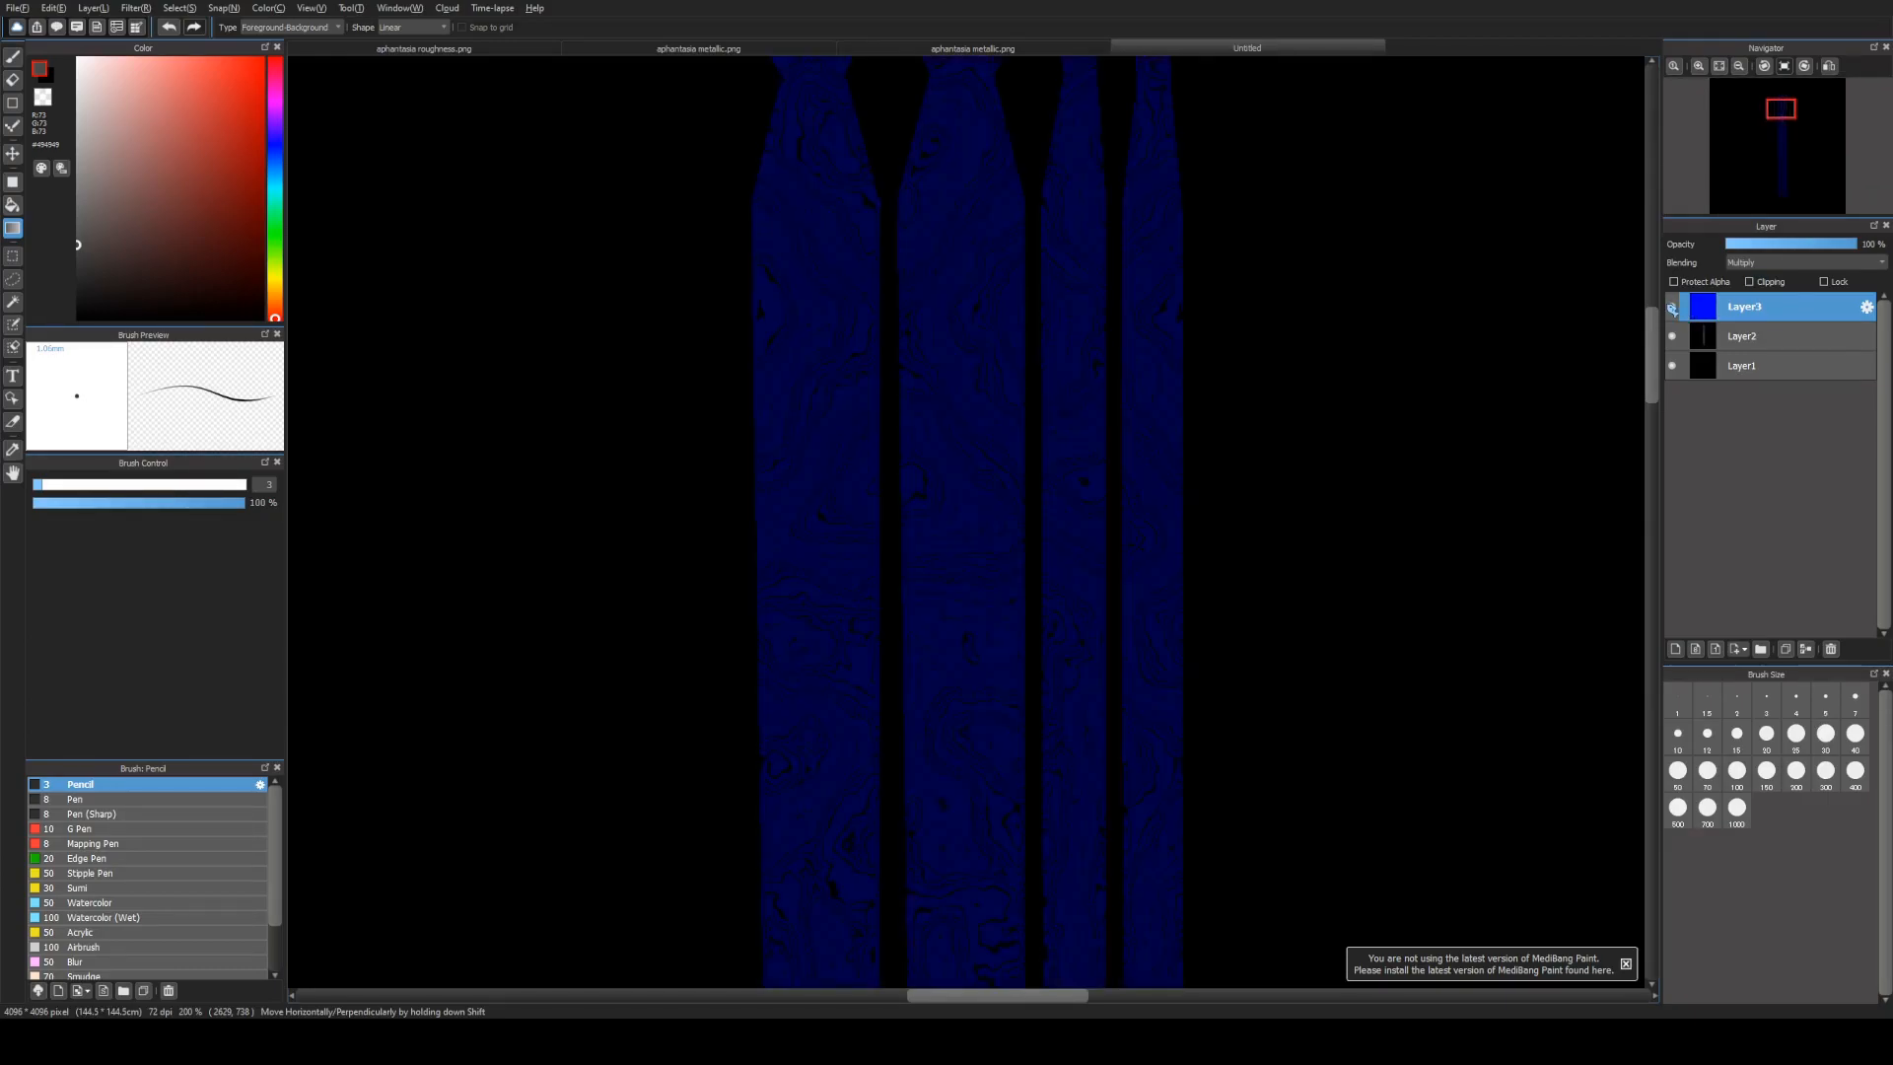
pyautogui.scroll(-4, 971, 383)
pyautogui.scroll(-3, 1019, 439)
pyautogui.scroll(2, 1031, 423)
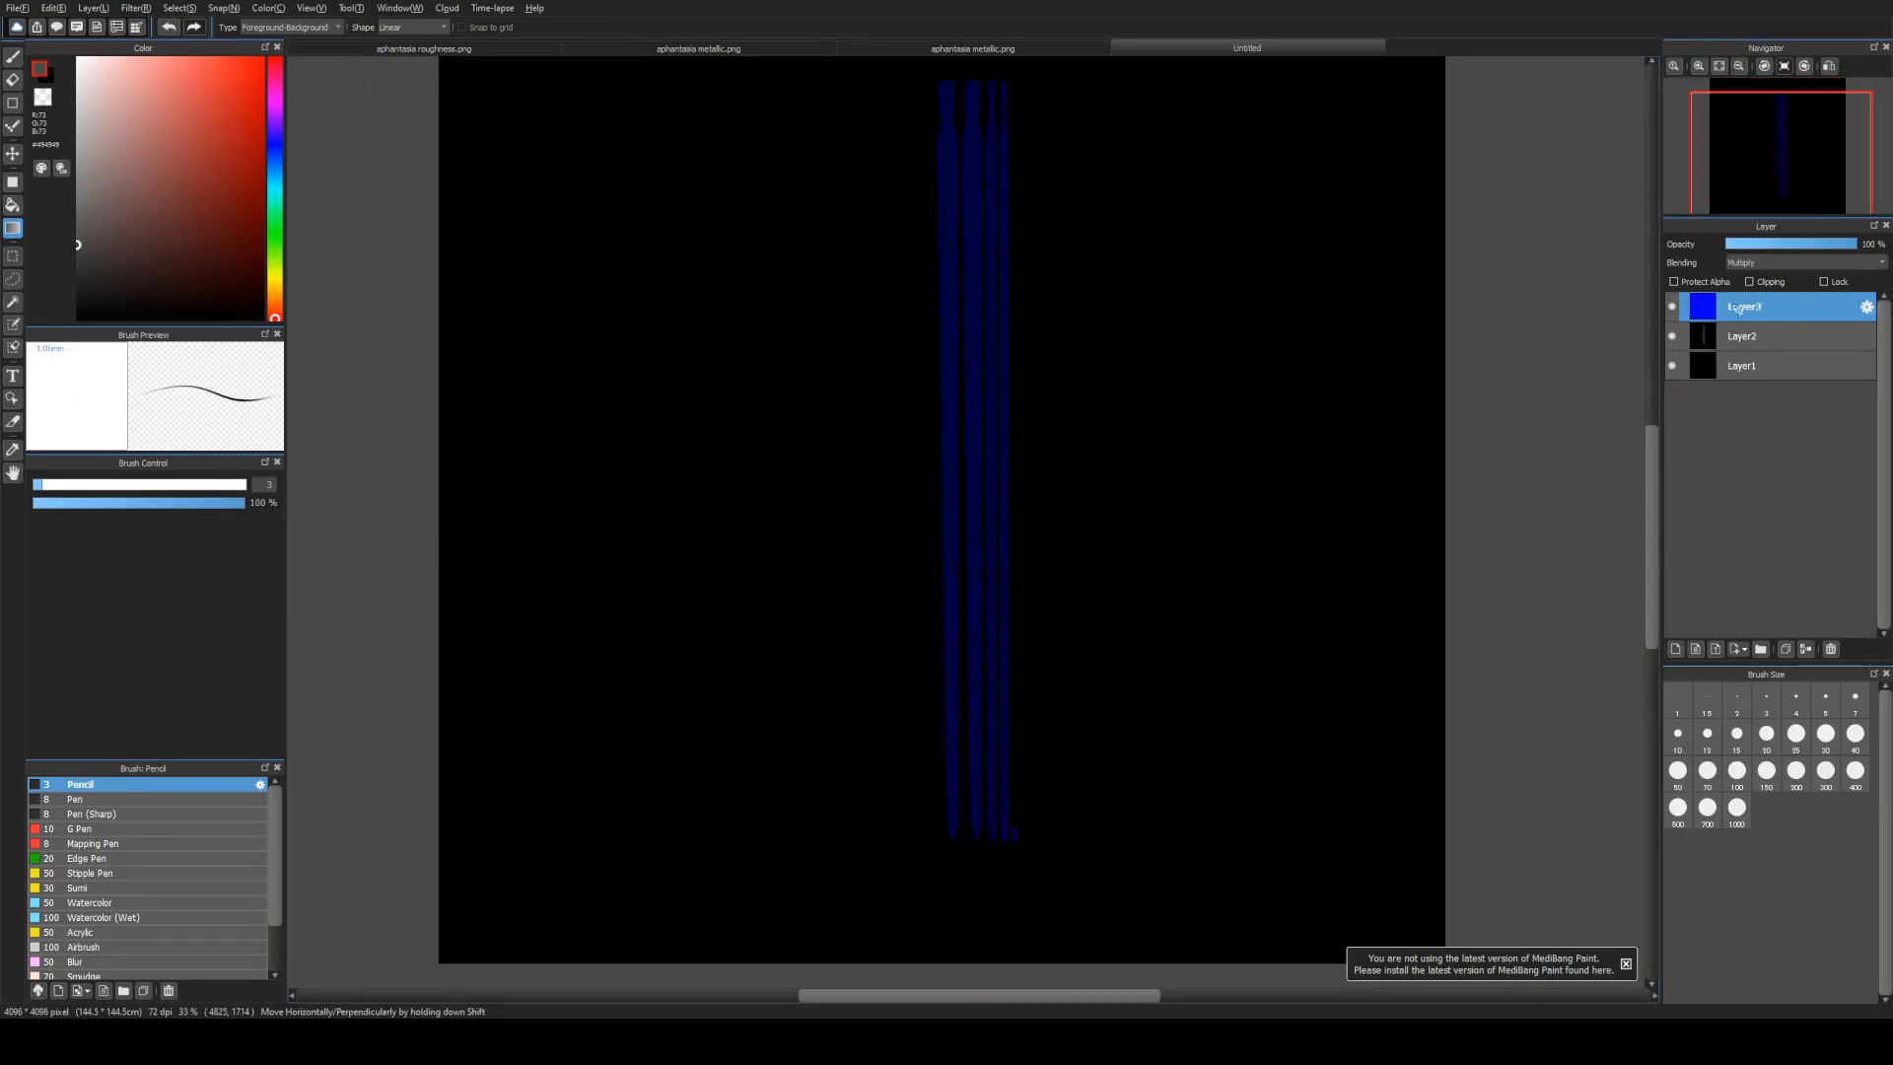
# Step: Merge the blue Multiply layer down into Layer2, undoing and redoing the merge to compare the layer stack
pyautogui.click(1769, 336)
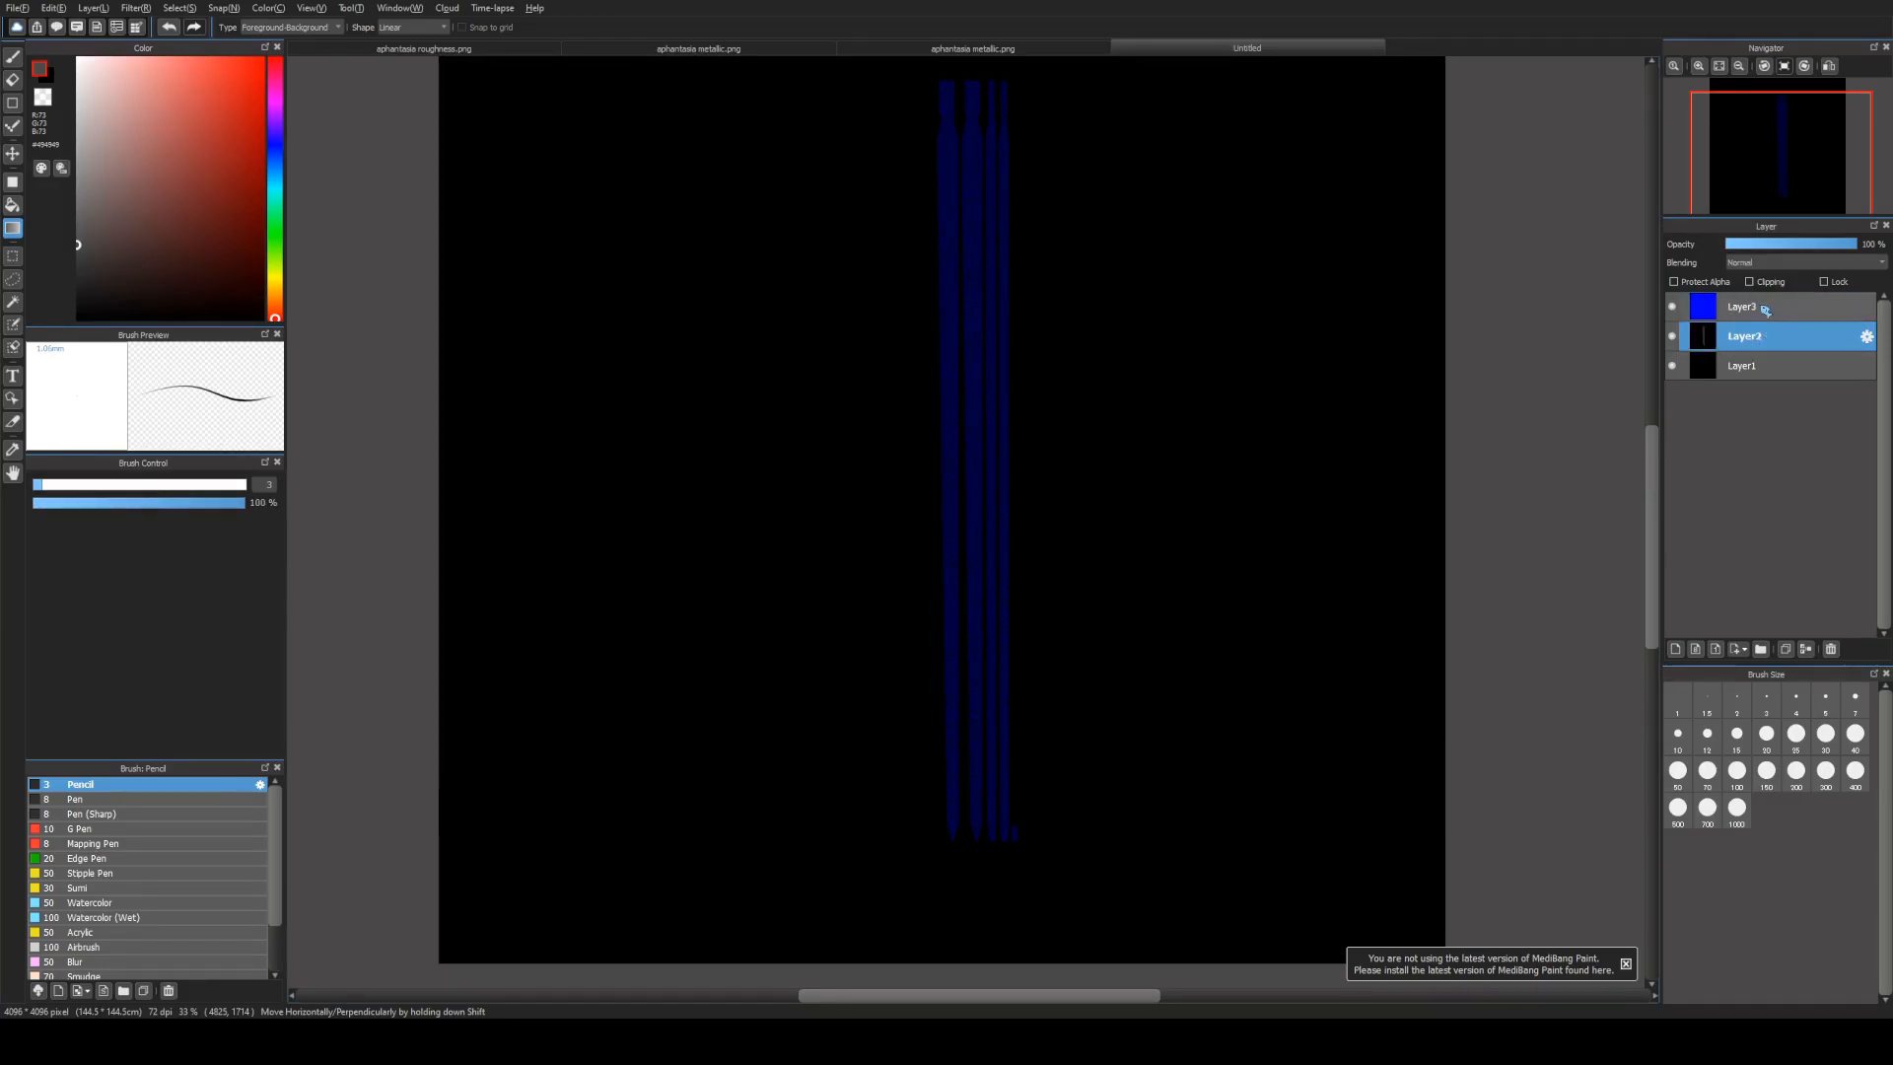
pyautogui.click(1765, 310)
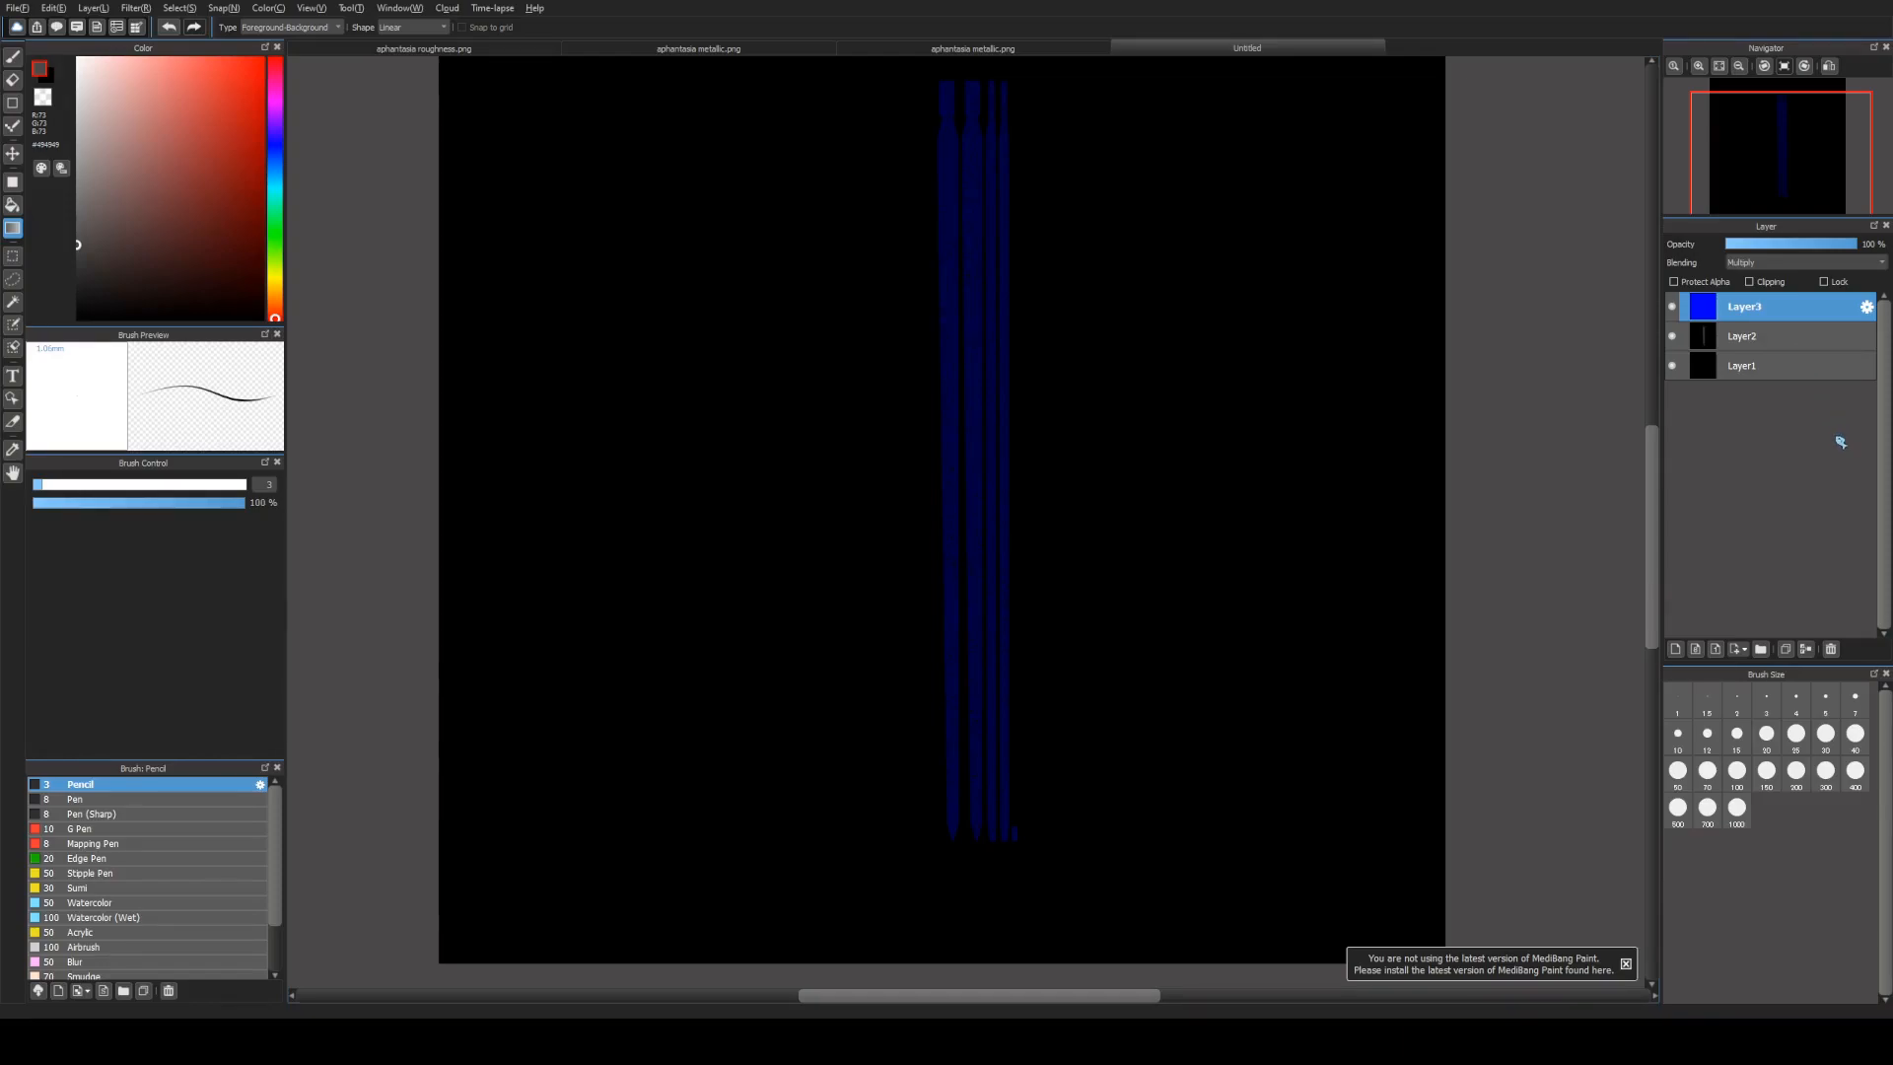
pyautogui.click(1809, 649)
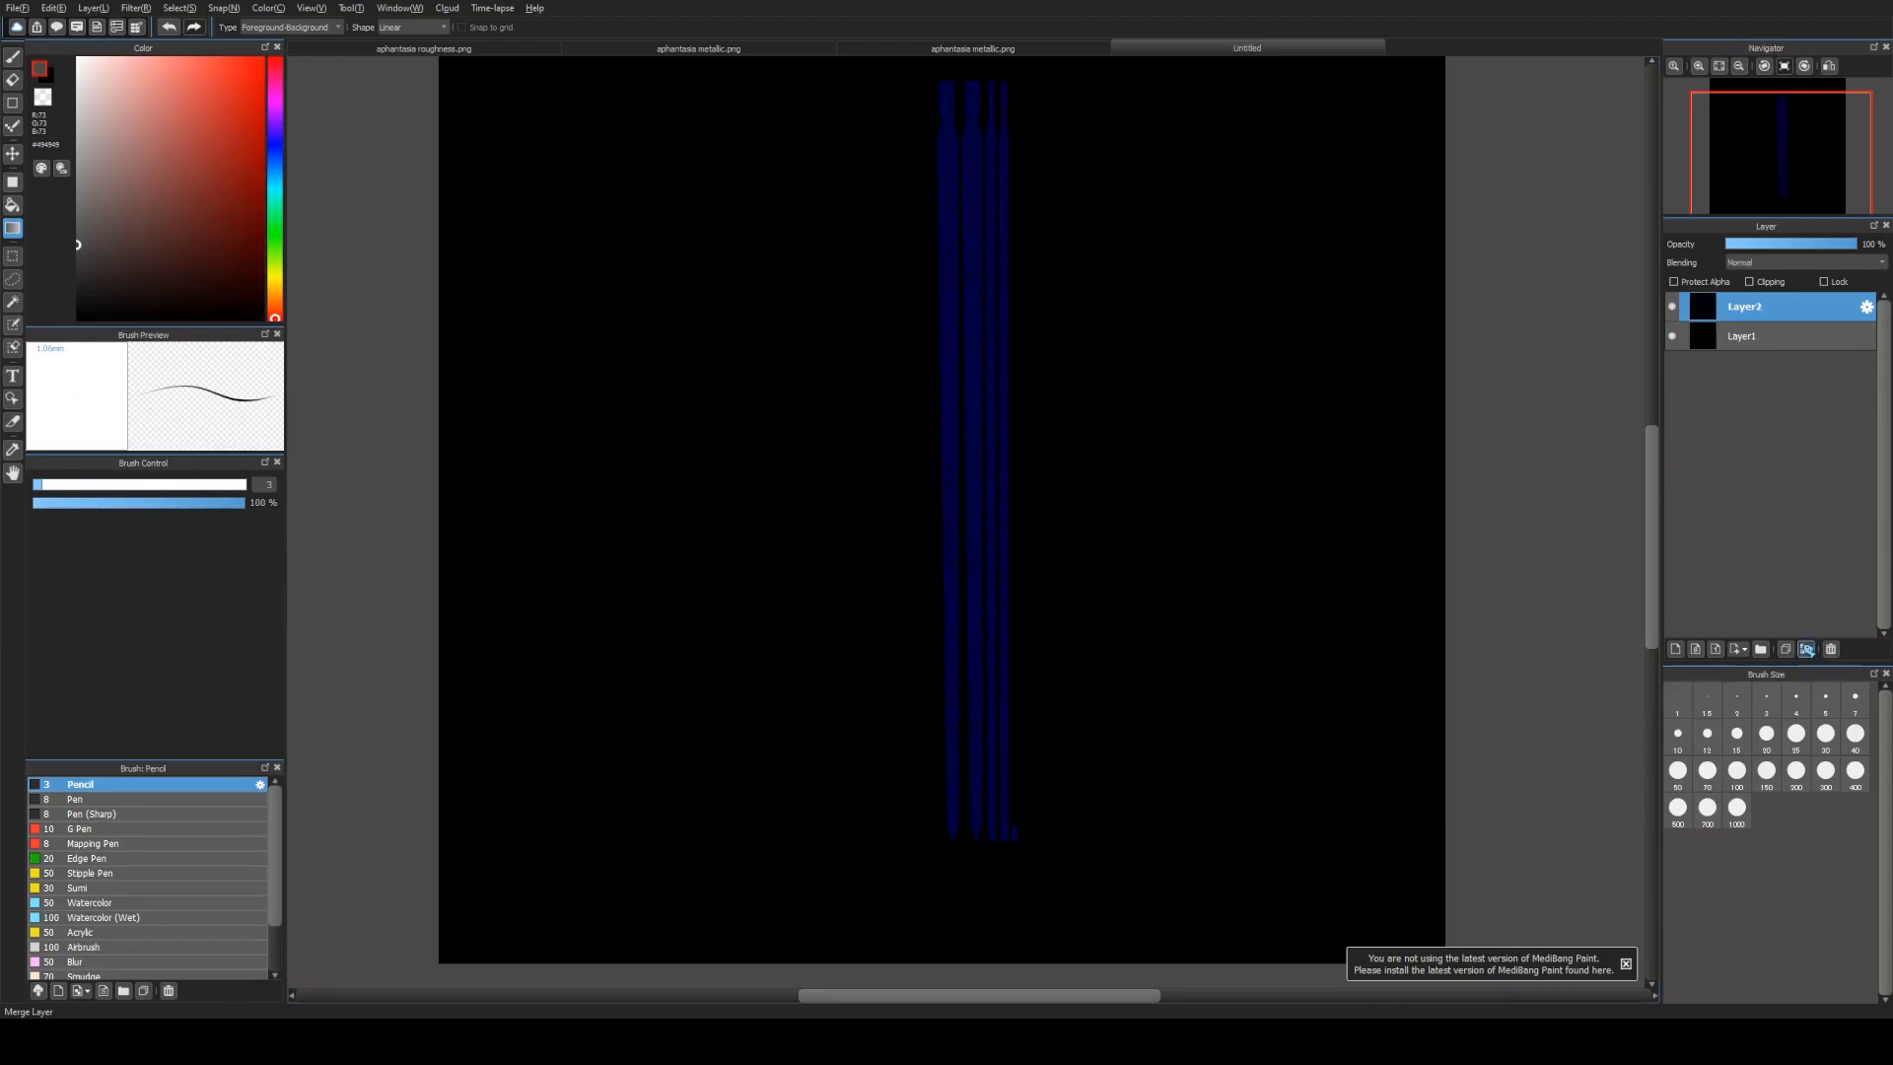
pyautogui.hotkey('ctrl', 'z')
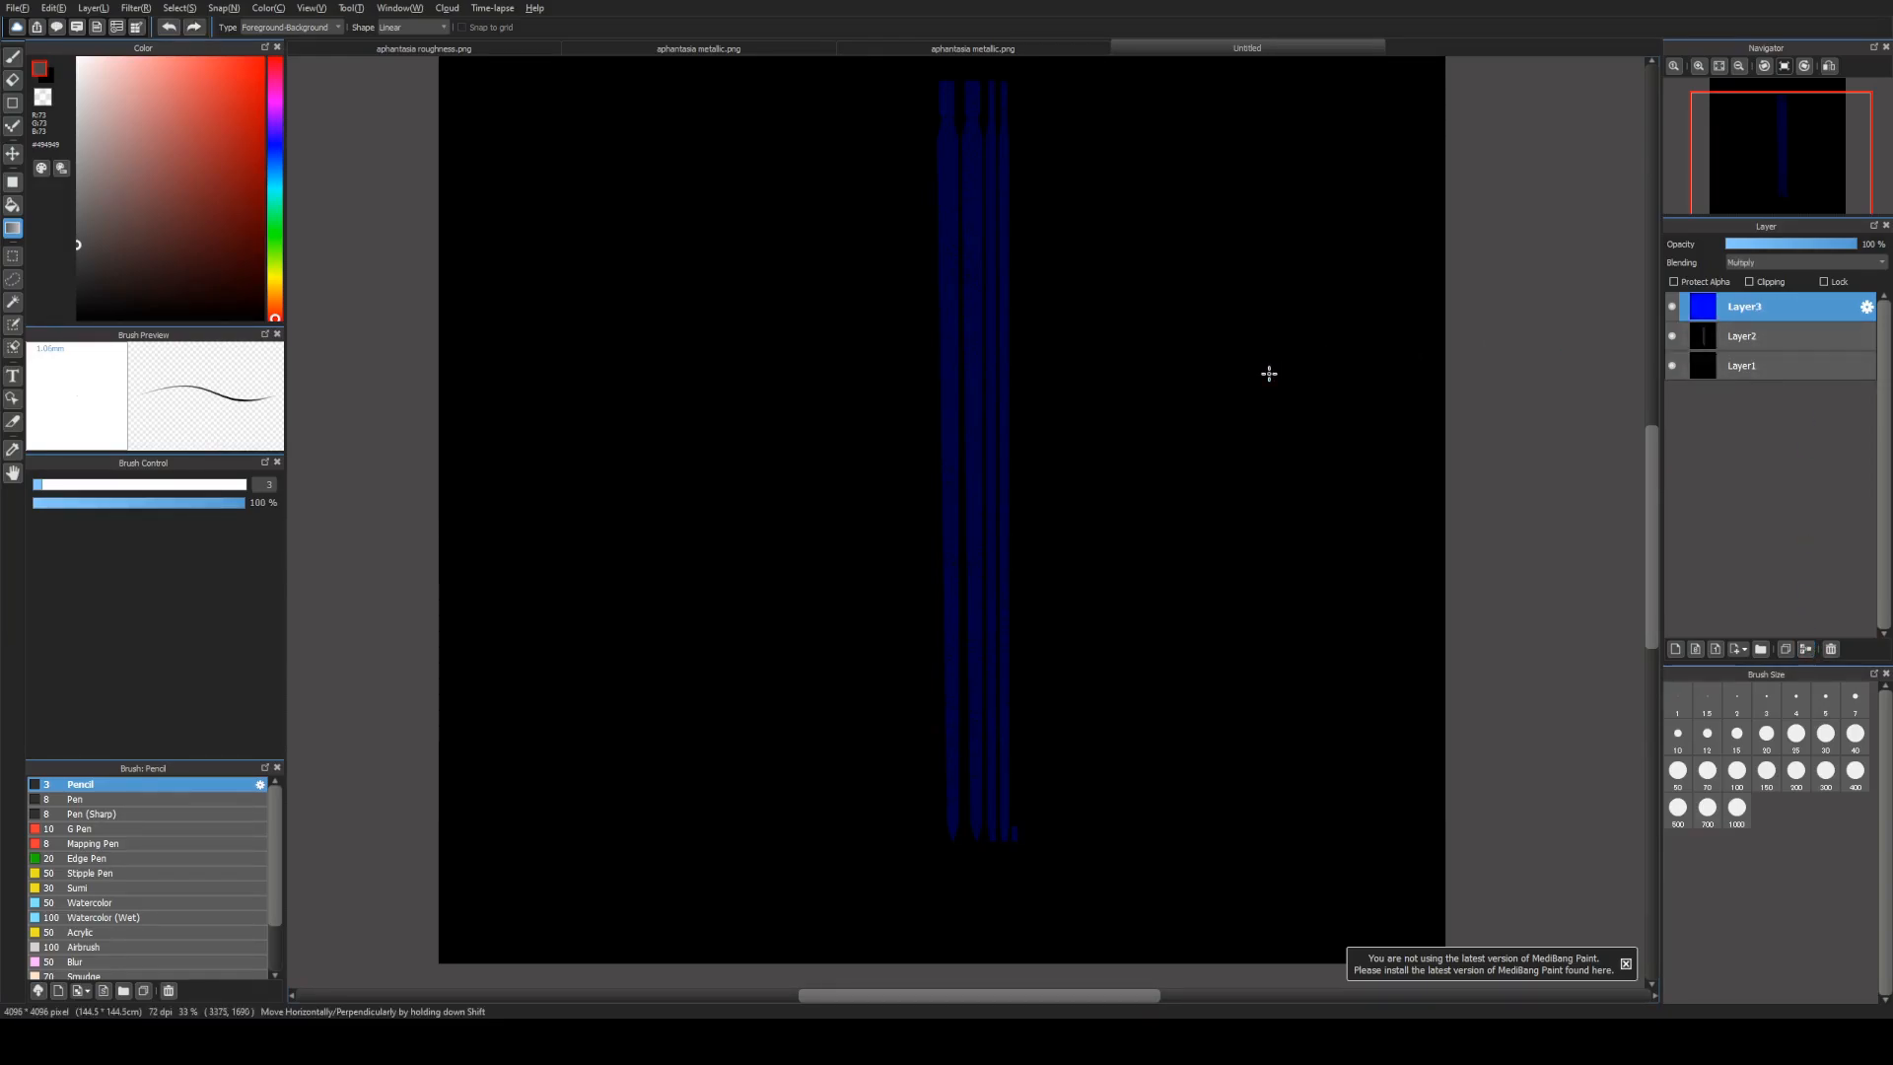
pyautogui.hotkey('ctrl', 'y')
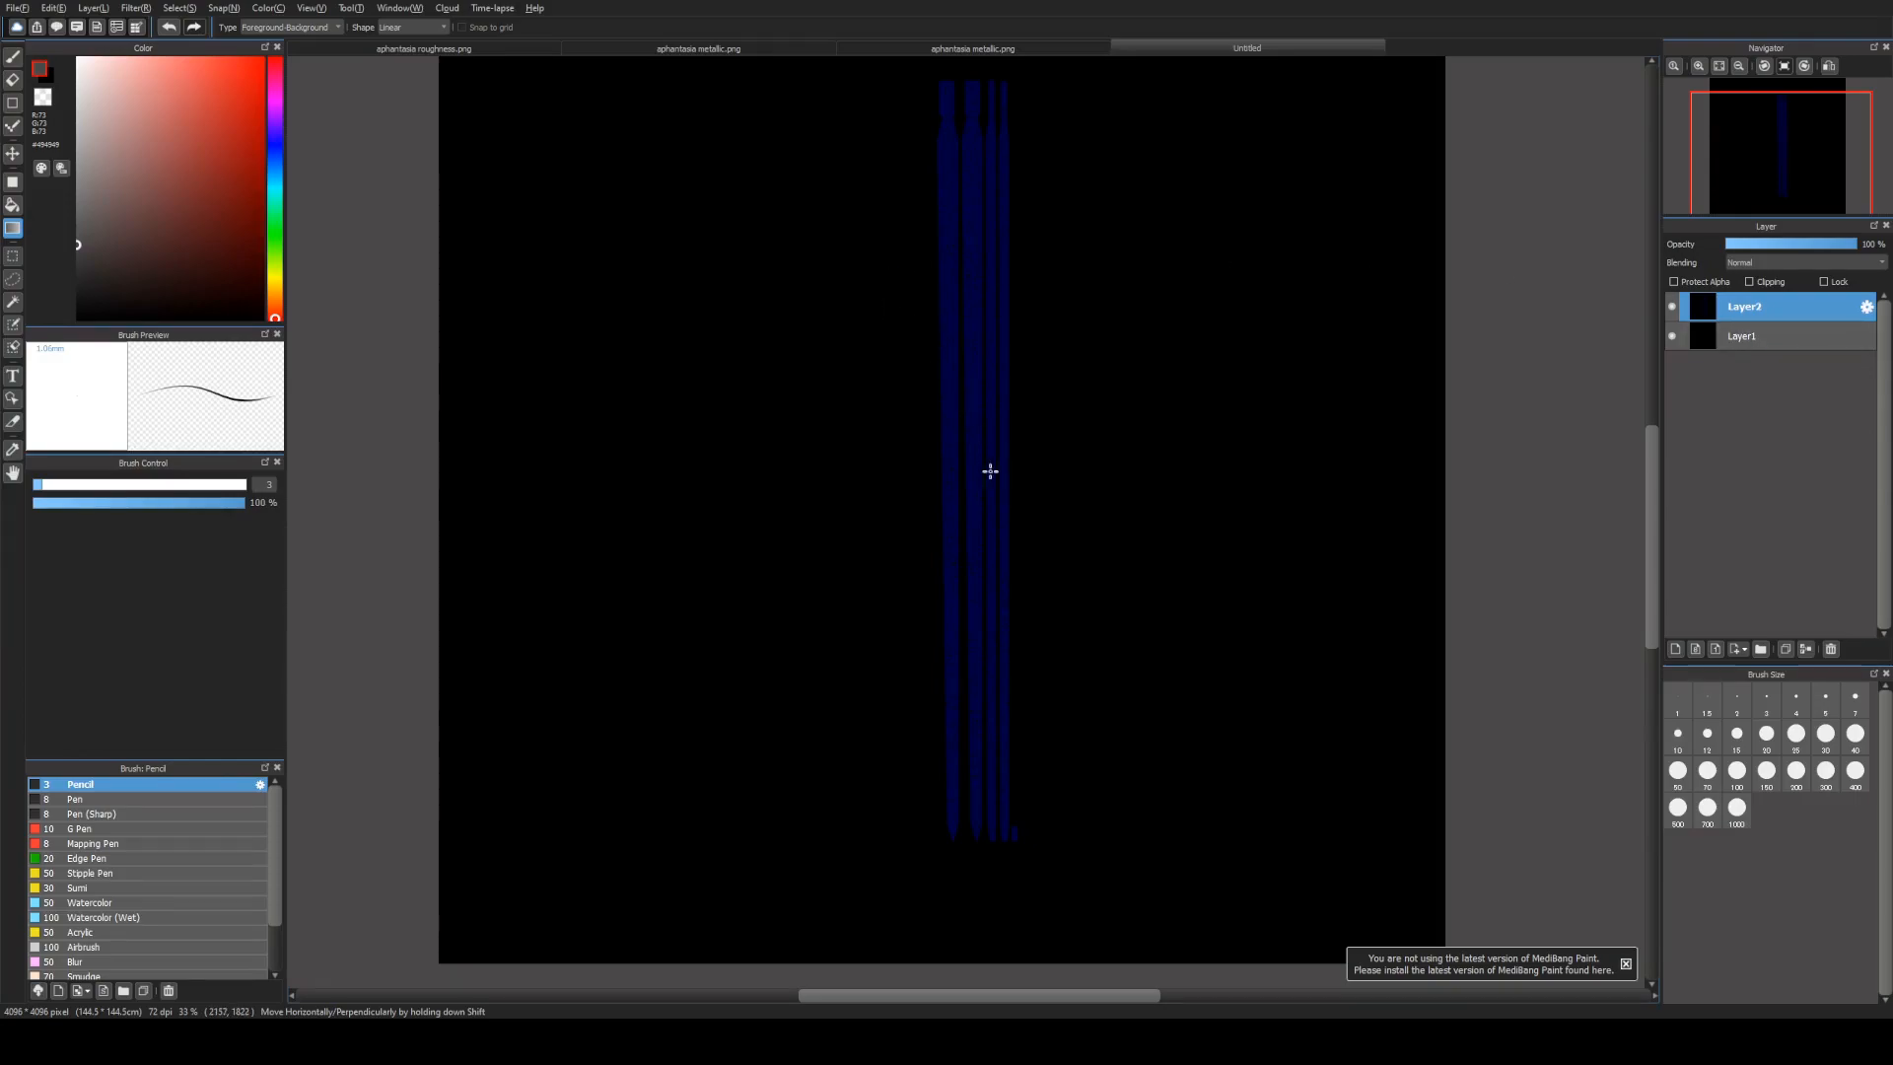
# Step: Set the blending mode of the merged blue Layer2 to Add
pyautogui.scroll(-2, 991, 414)
pyautogui.scroll(1, 1000, 332)
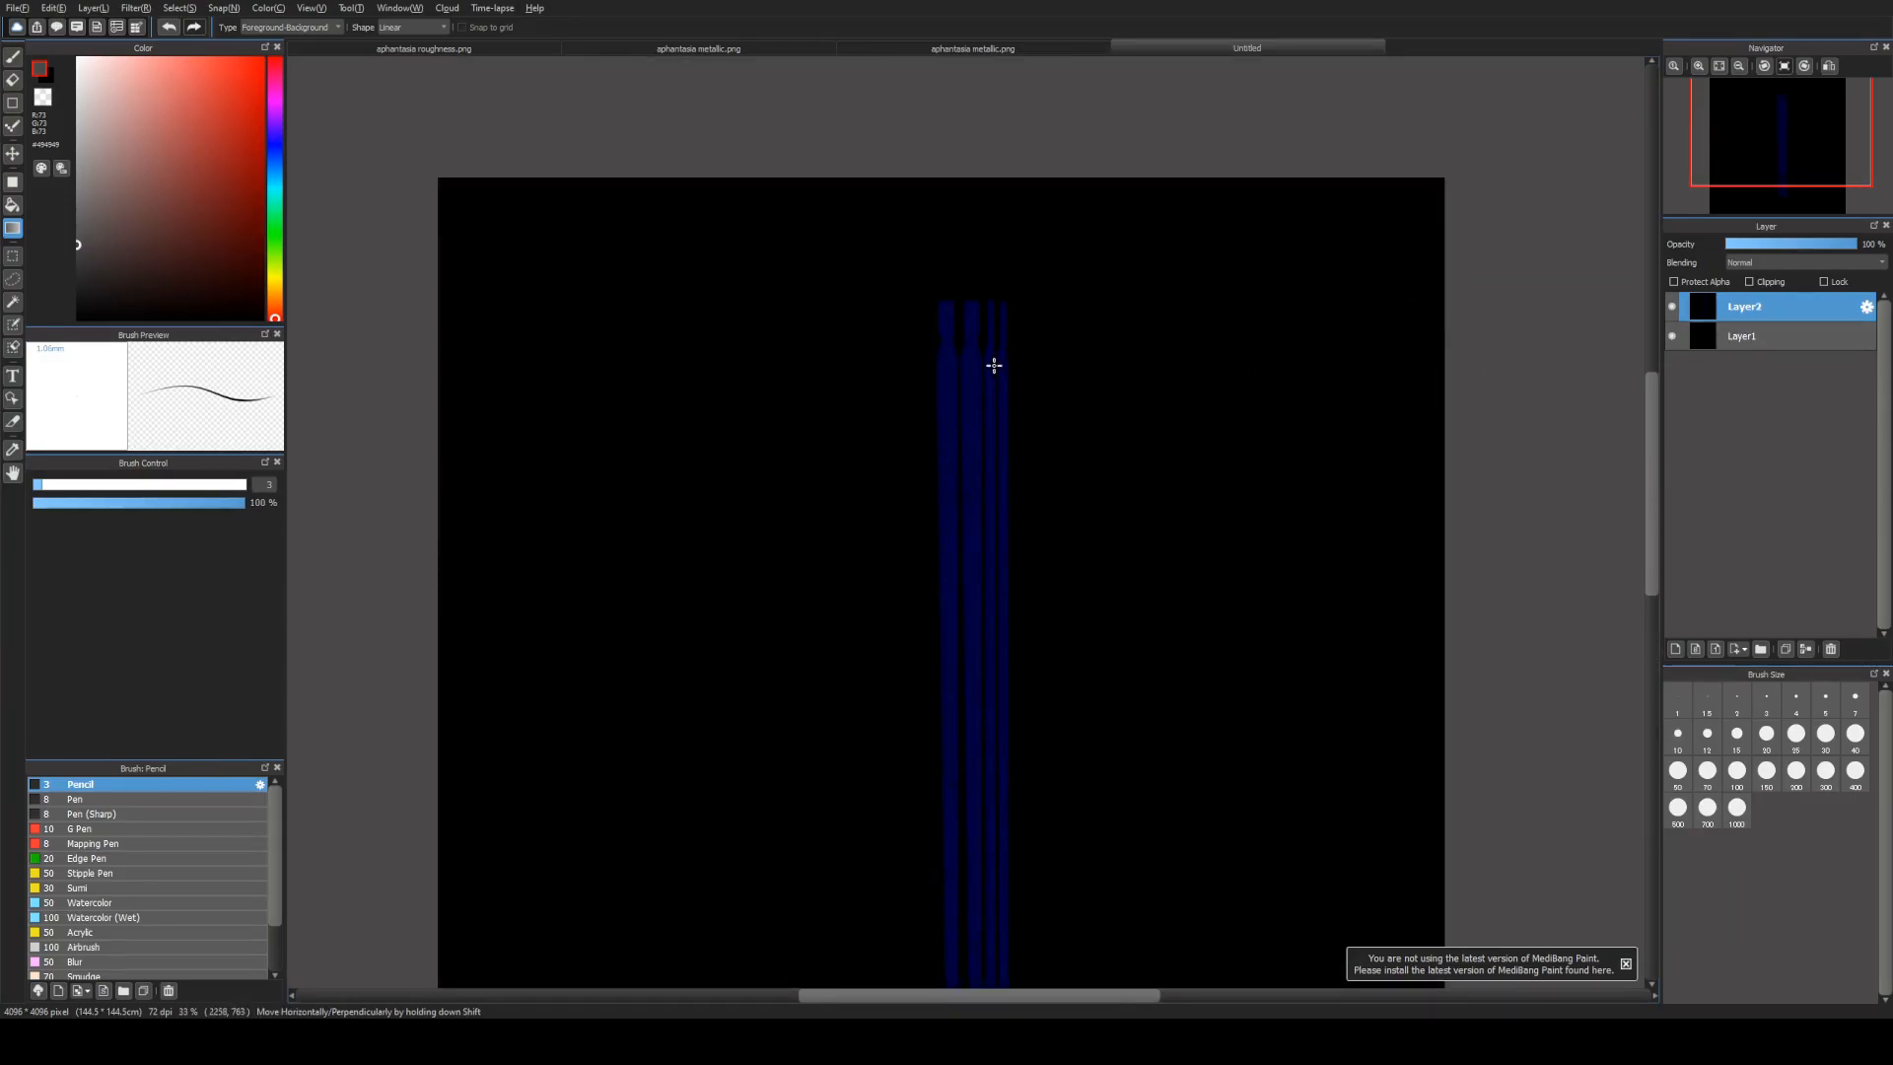
pyautogui.scroll(2, 994, 373)
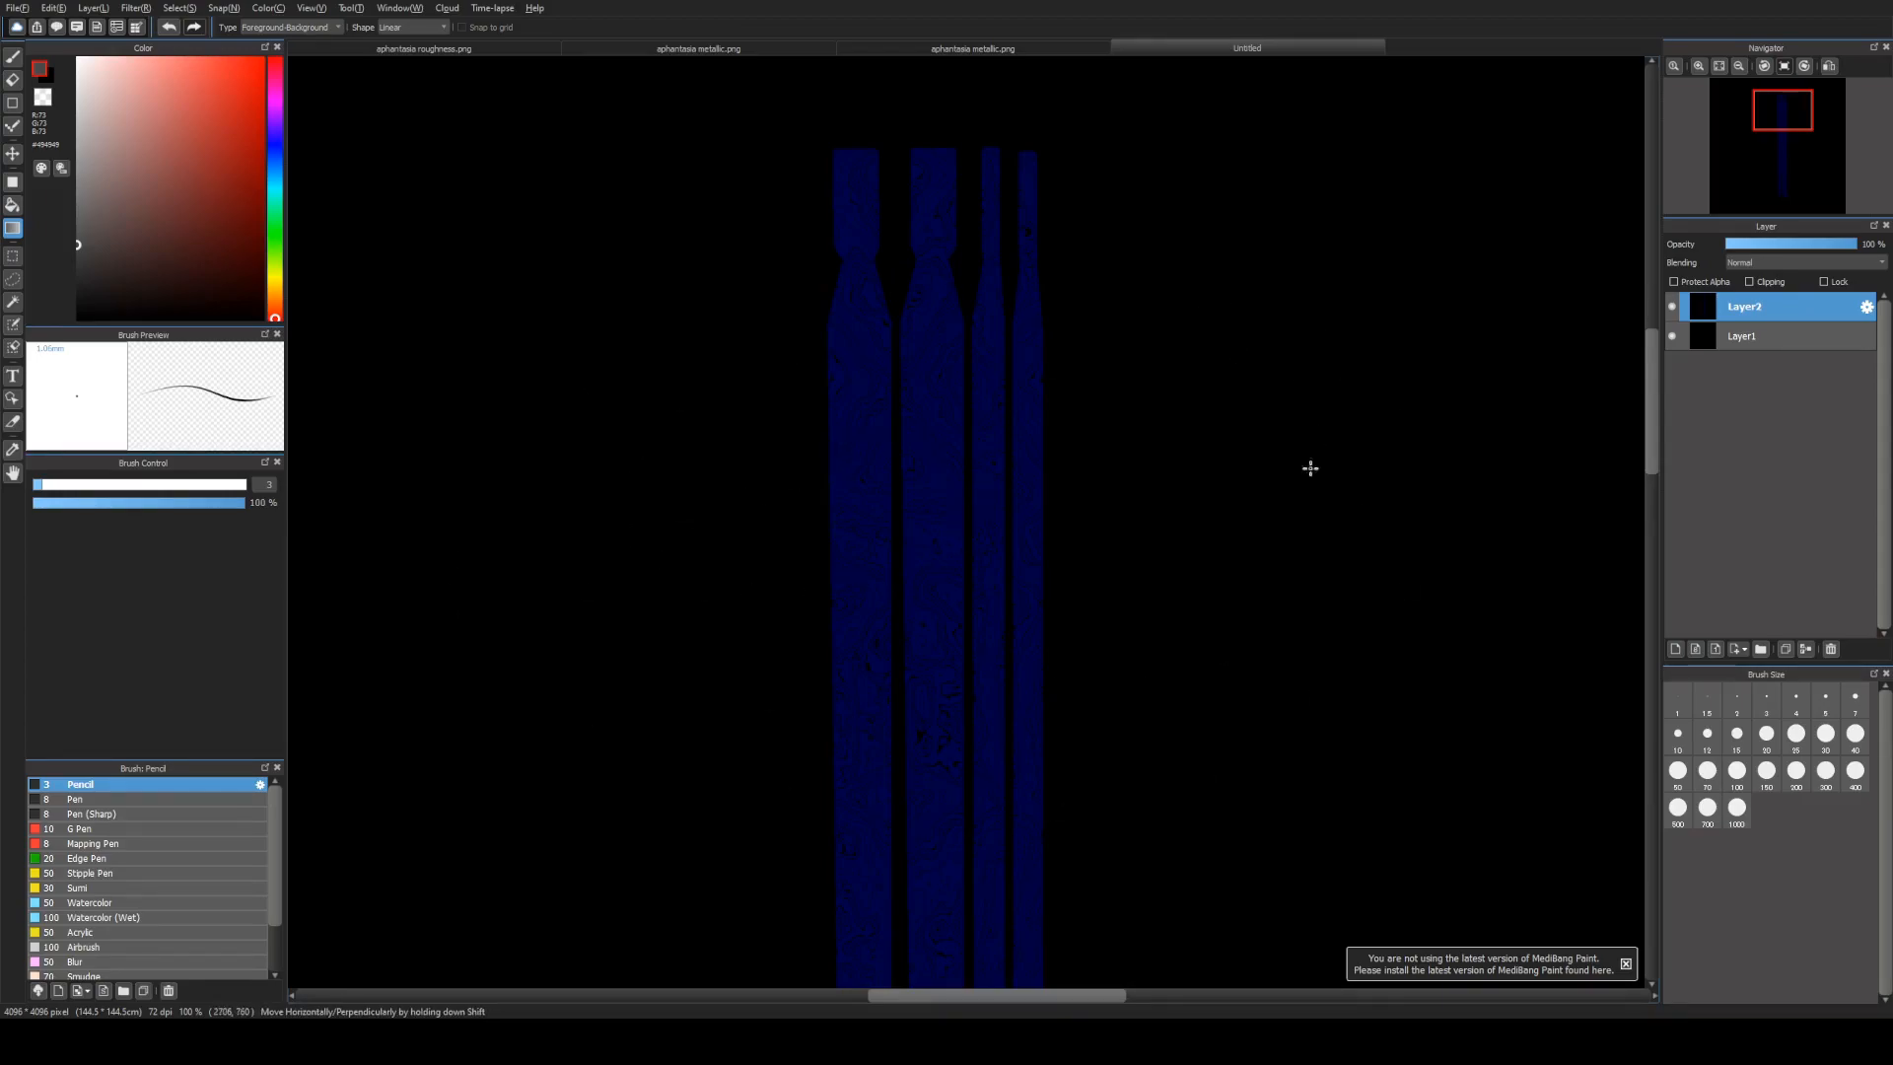
pyautogui.click(1787, 264)
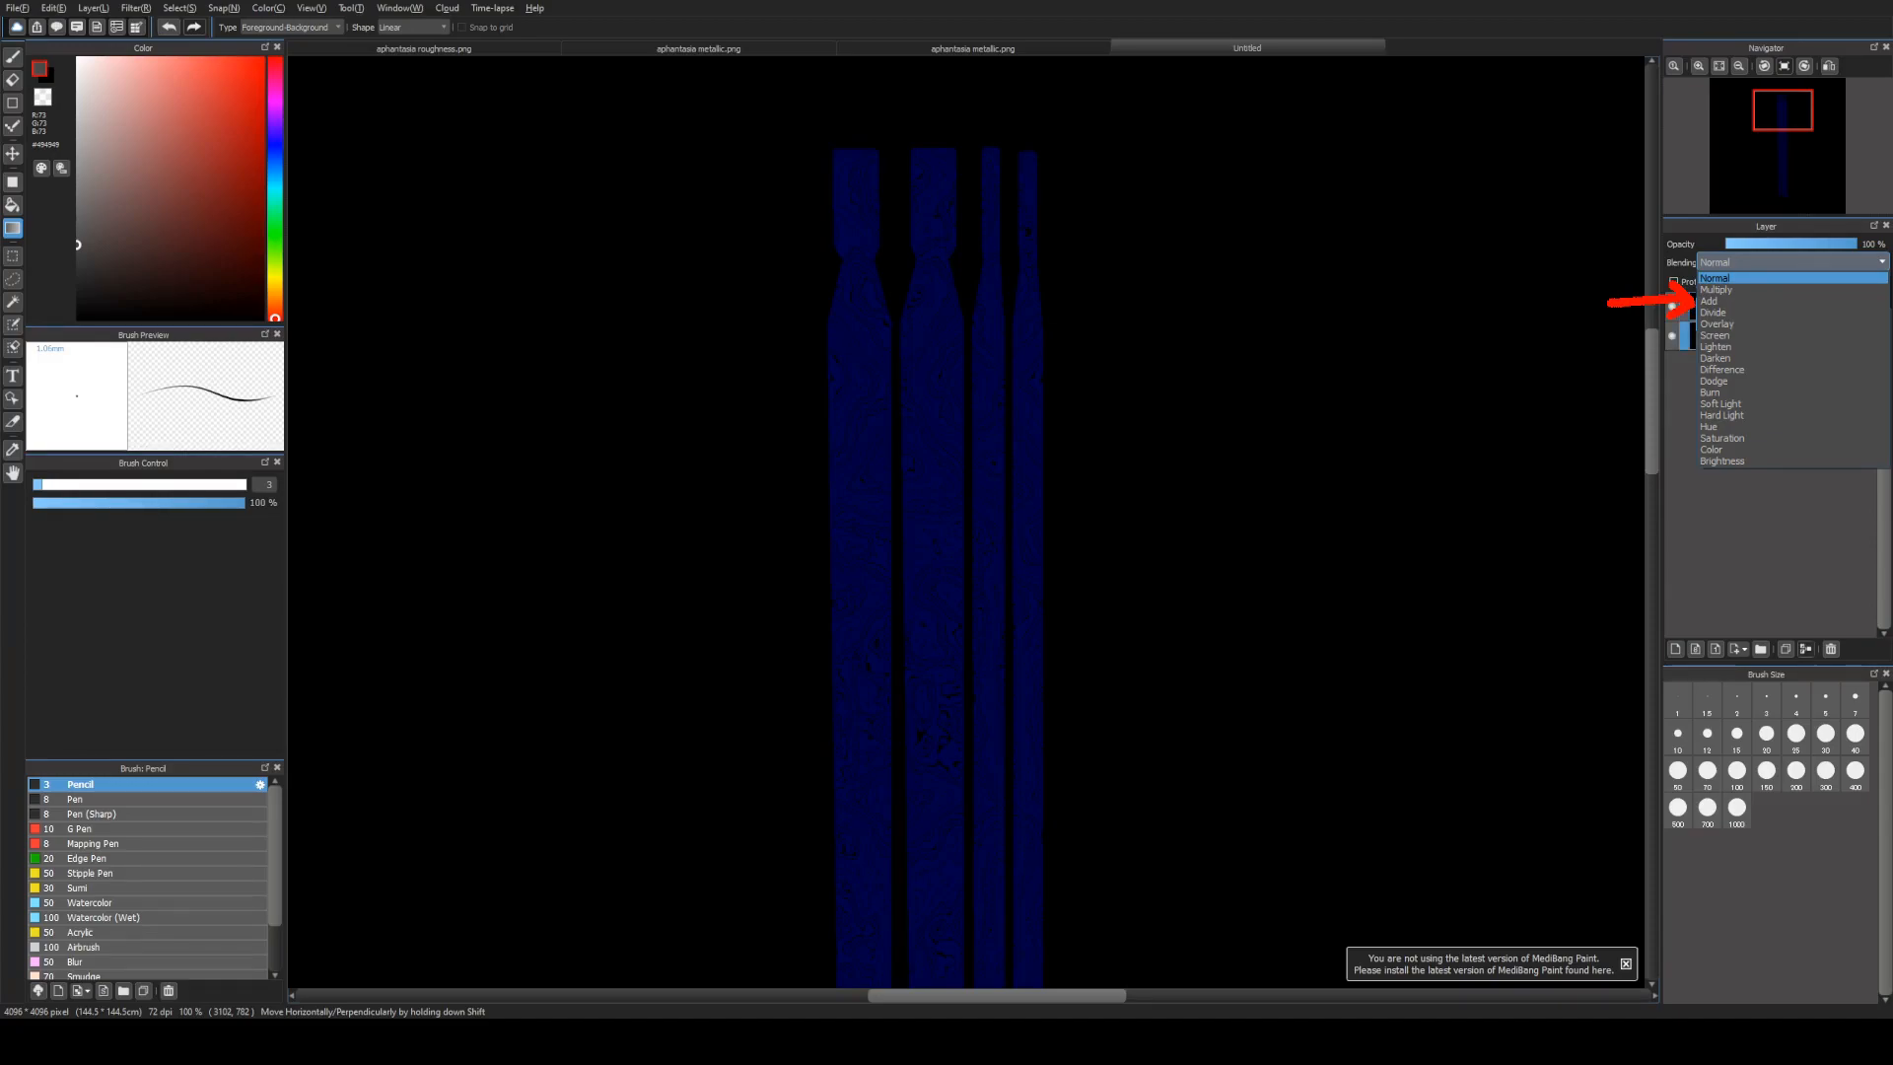
pyautogui.scroll(-6, 1161, 288)
pyautogui.scroll(2, 1153, 337)
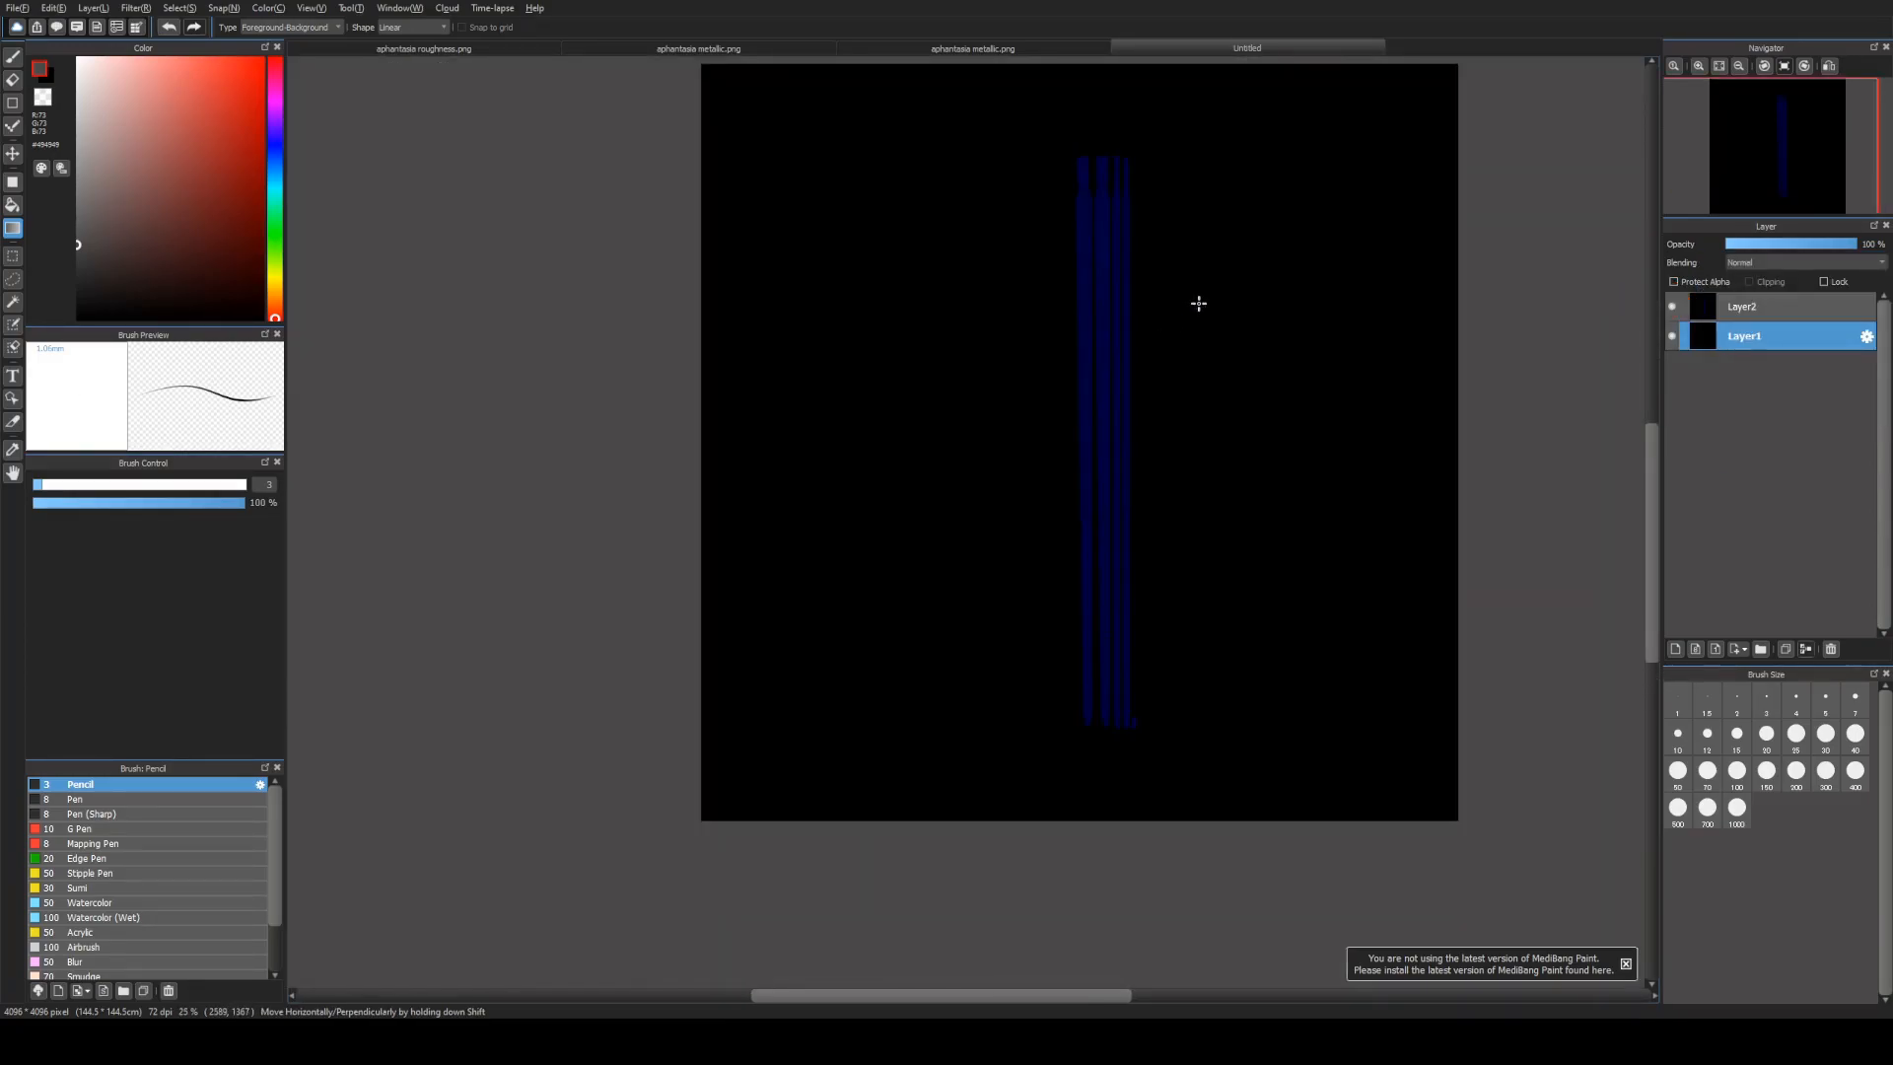
pyautogui.scroll(1, 1246, 201)
pyautogui.click(1785, 309)
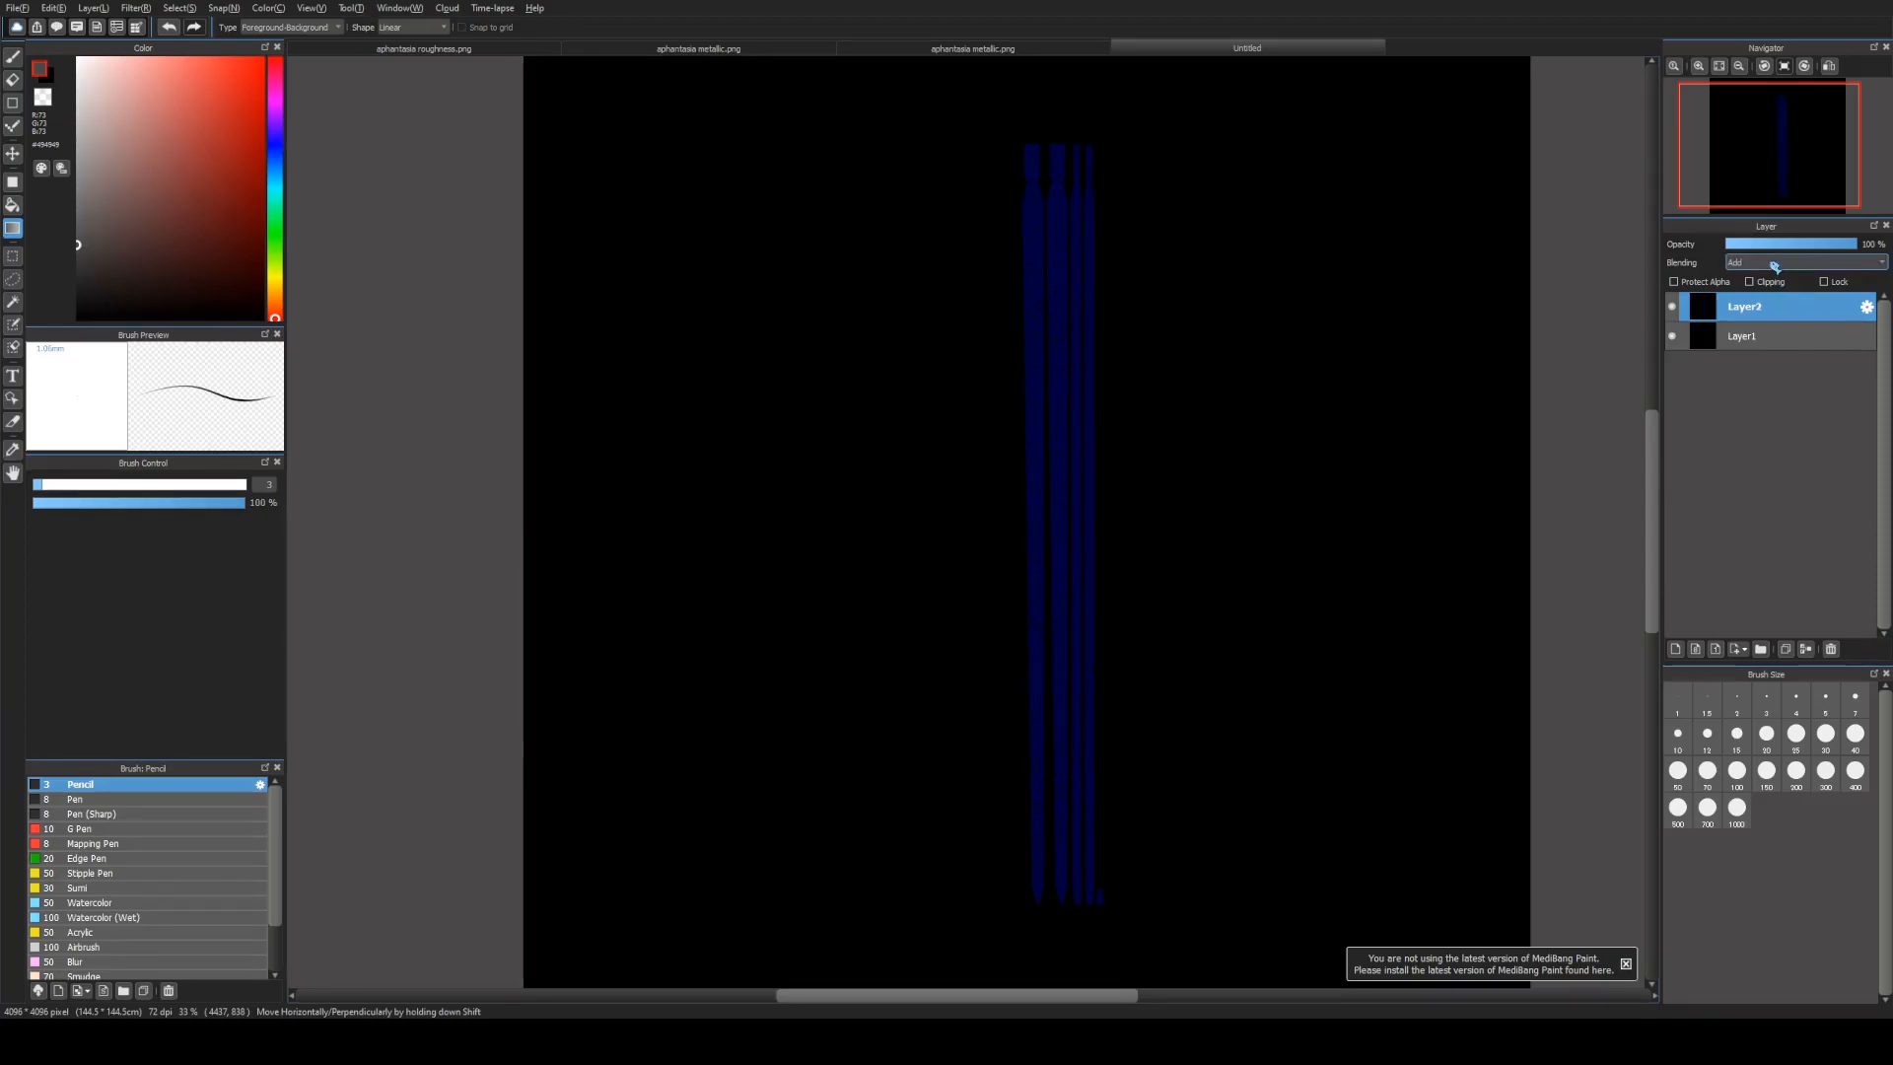
# Step: Copy the grey metallic texture with the white strip from aphantasia metallic.png and paste it as a new layer in the Untitled document
pyautogui.click(723, 50)
pyautogui.click(466, 46)
pyautogui.click(698, 47)
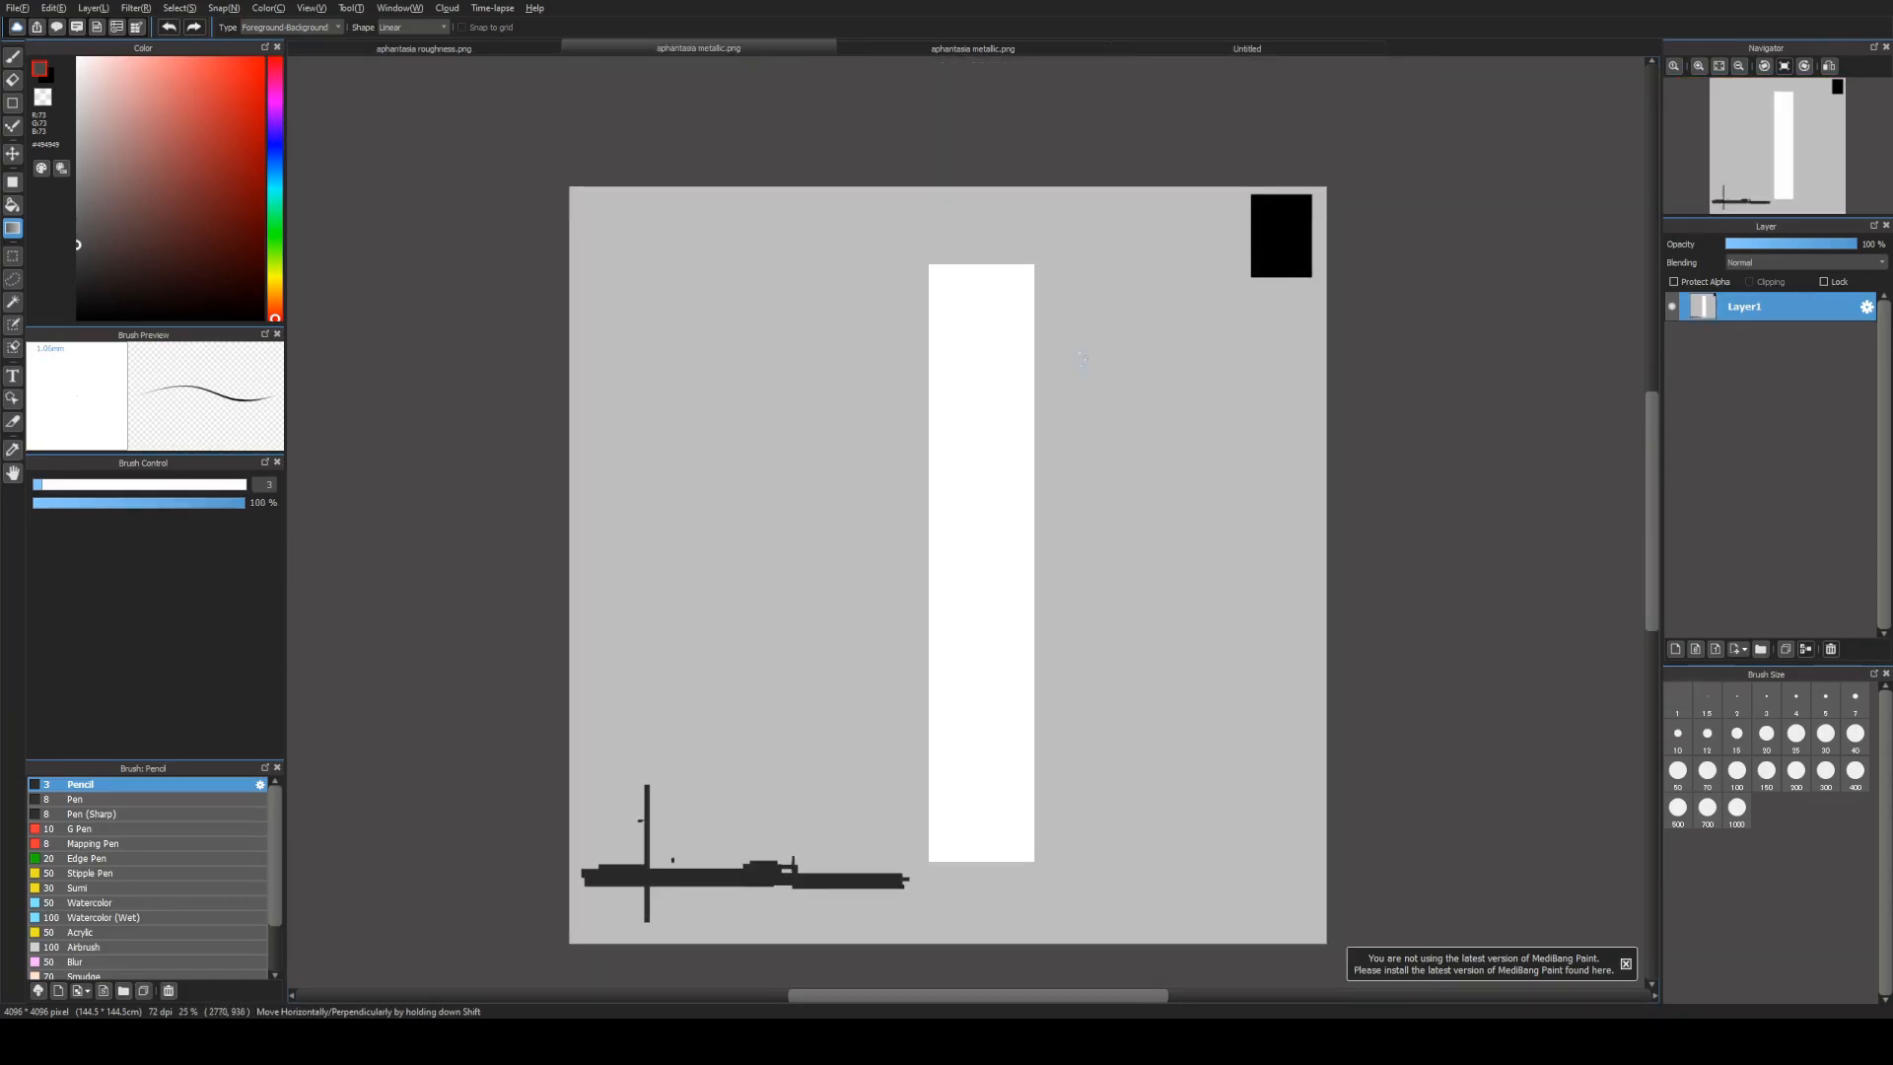
pyautogui.click(1227, 48)
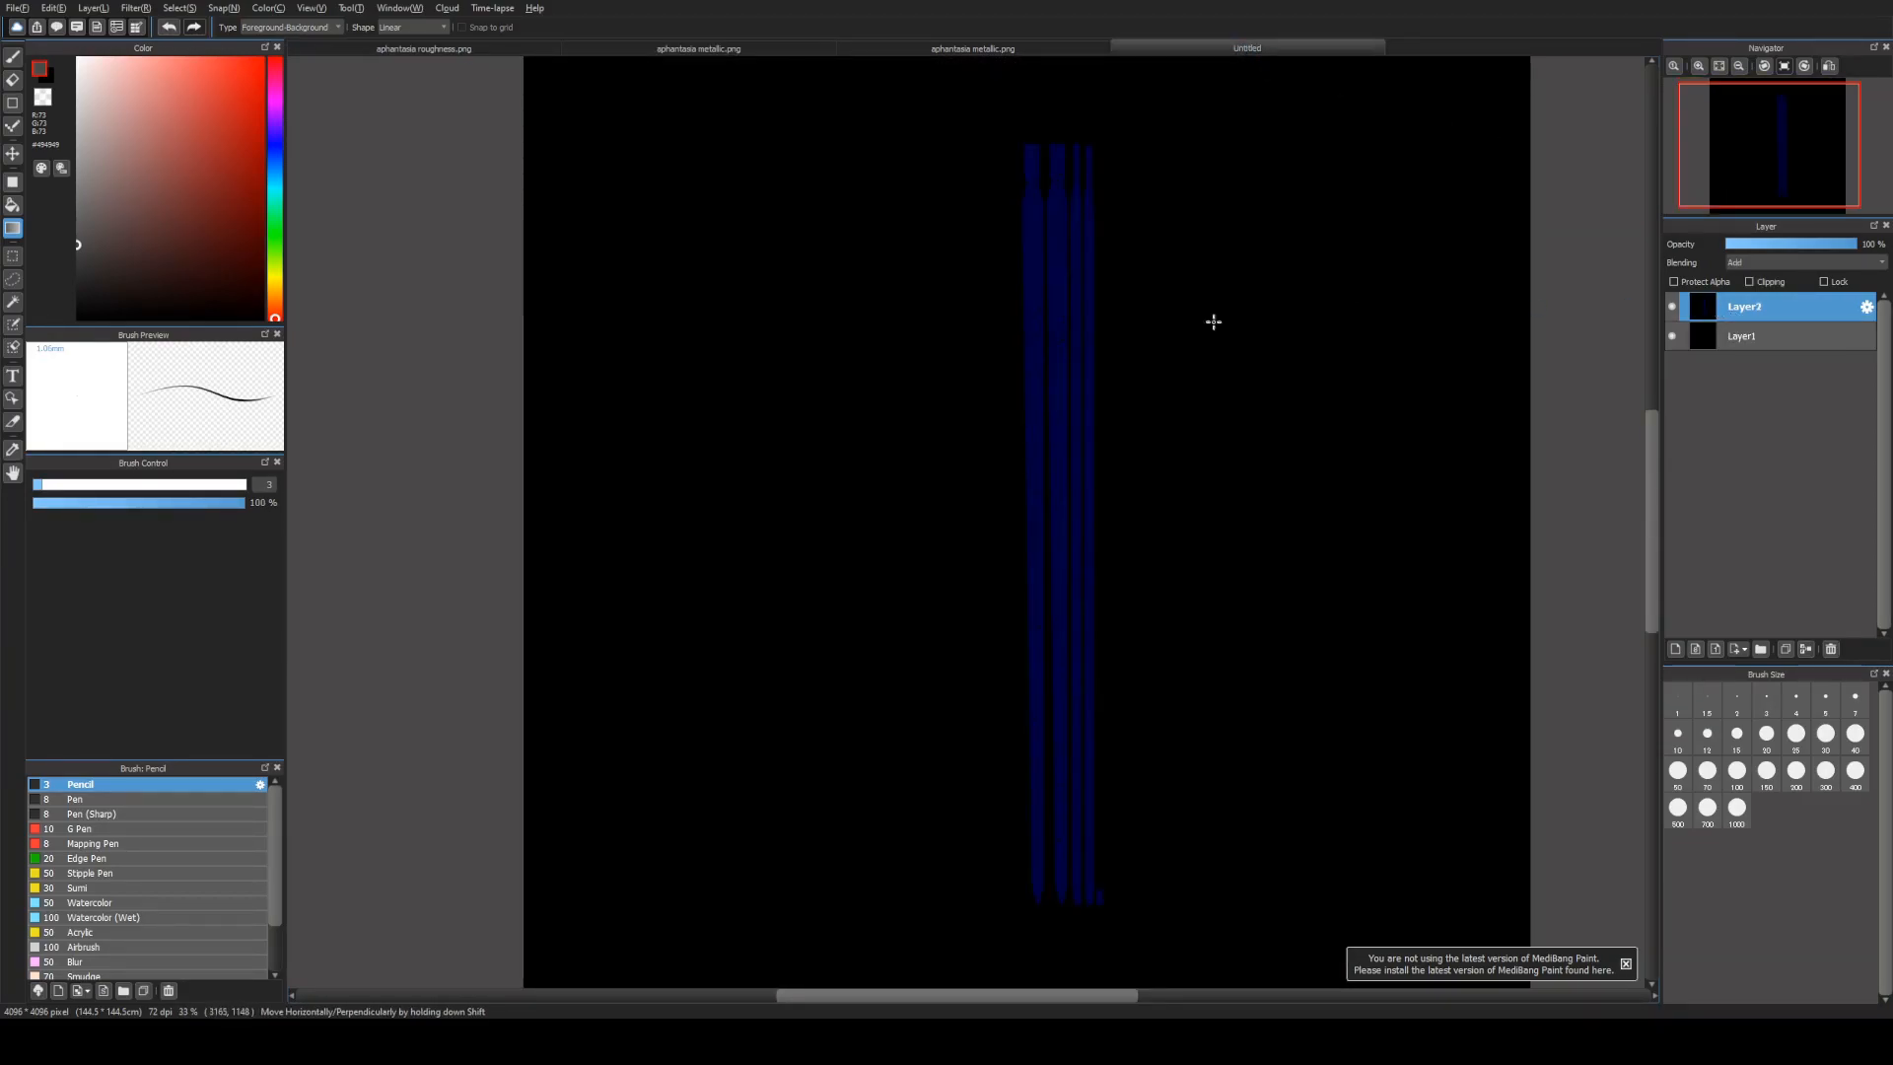
pyautogui.hotkey('ctrl', 'v')
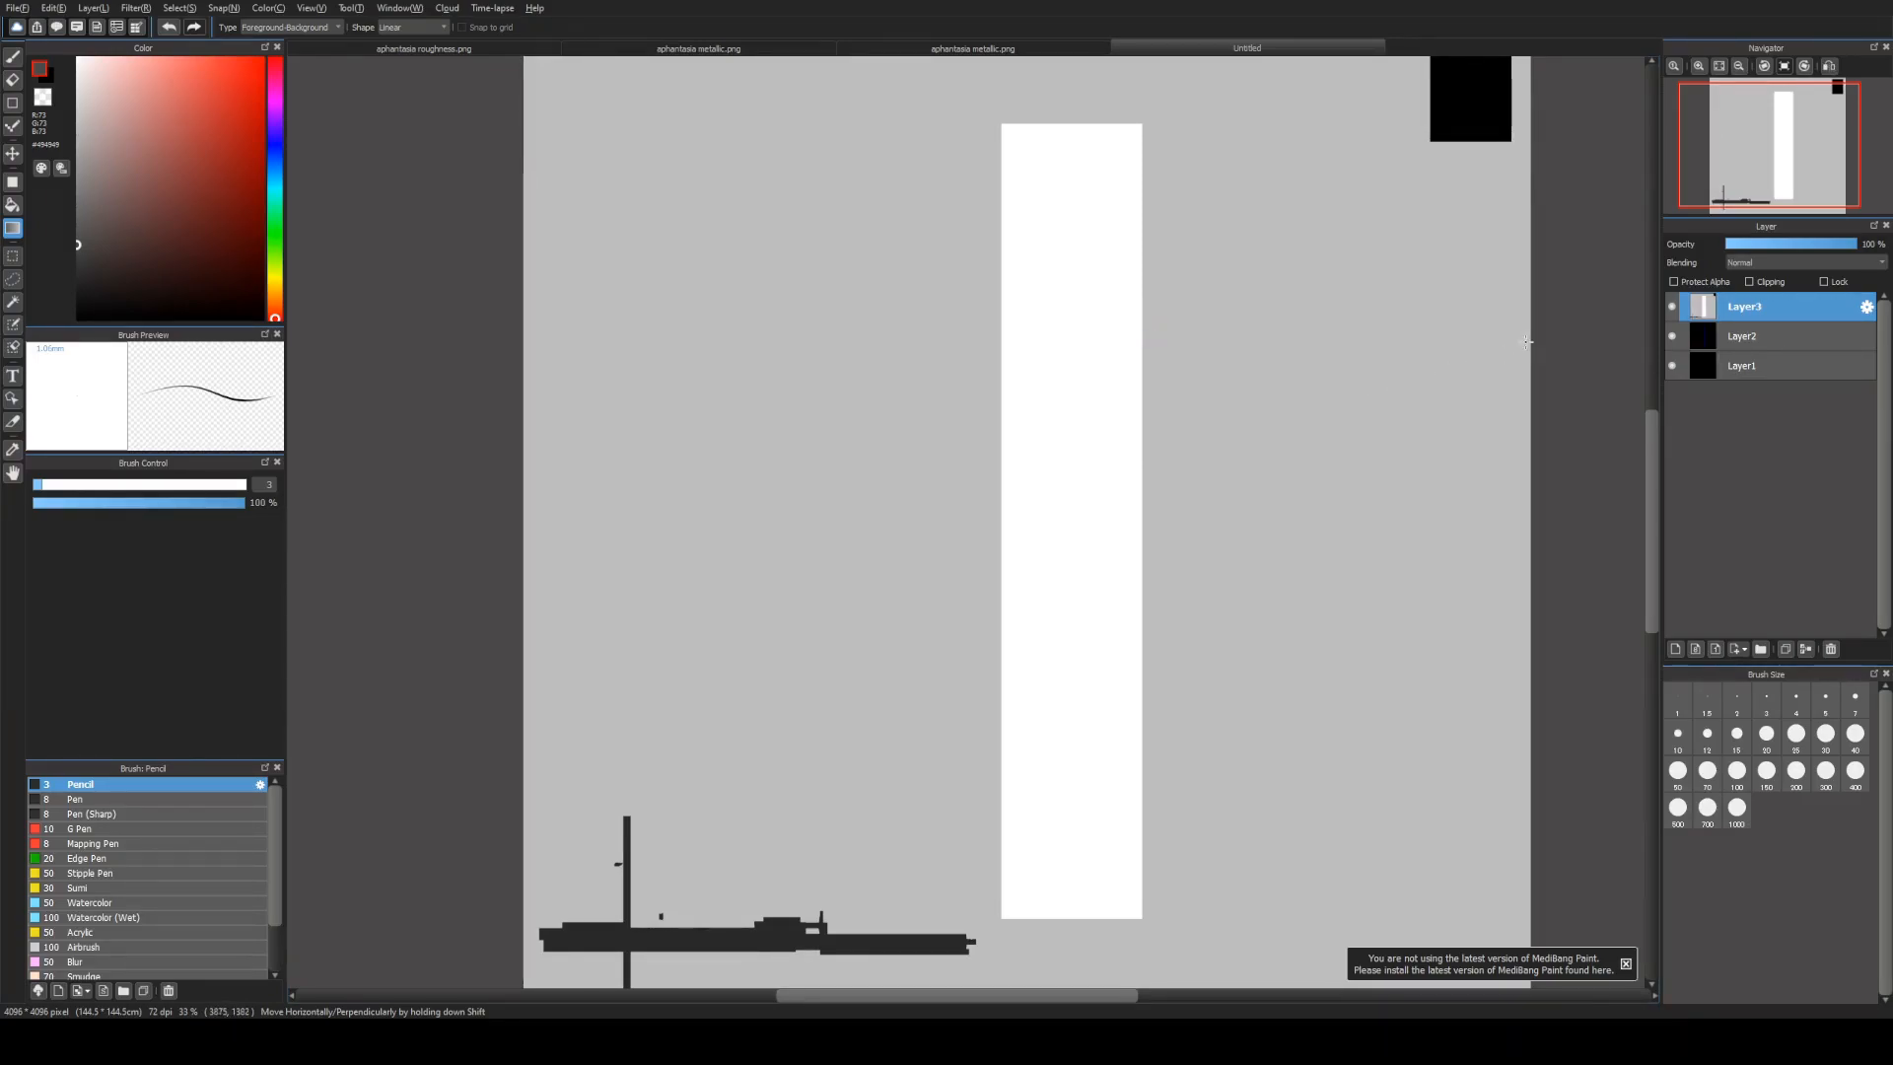
# Step: Create a new layer above the pasted metallic texture and fill it with pure red (#FF0000)
pyautogui.click(264, 58)
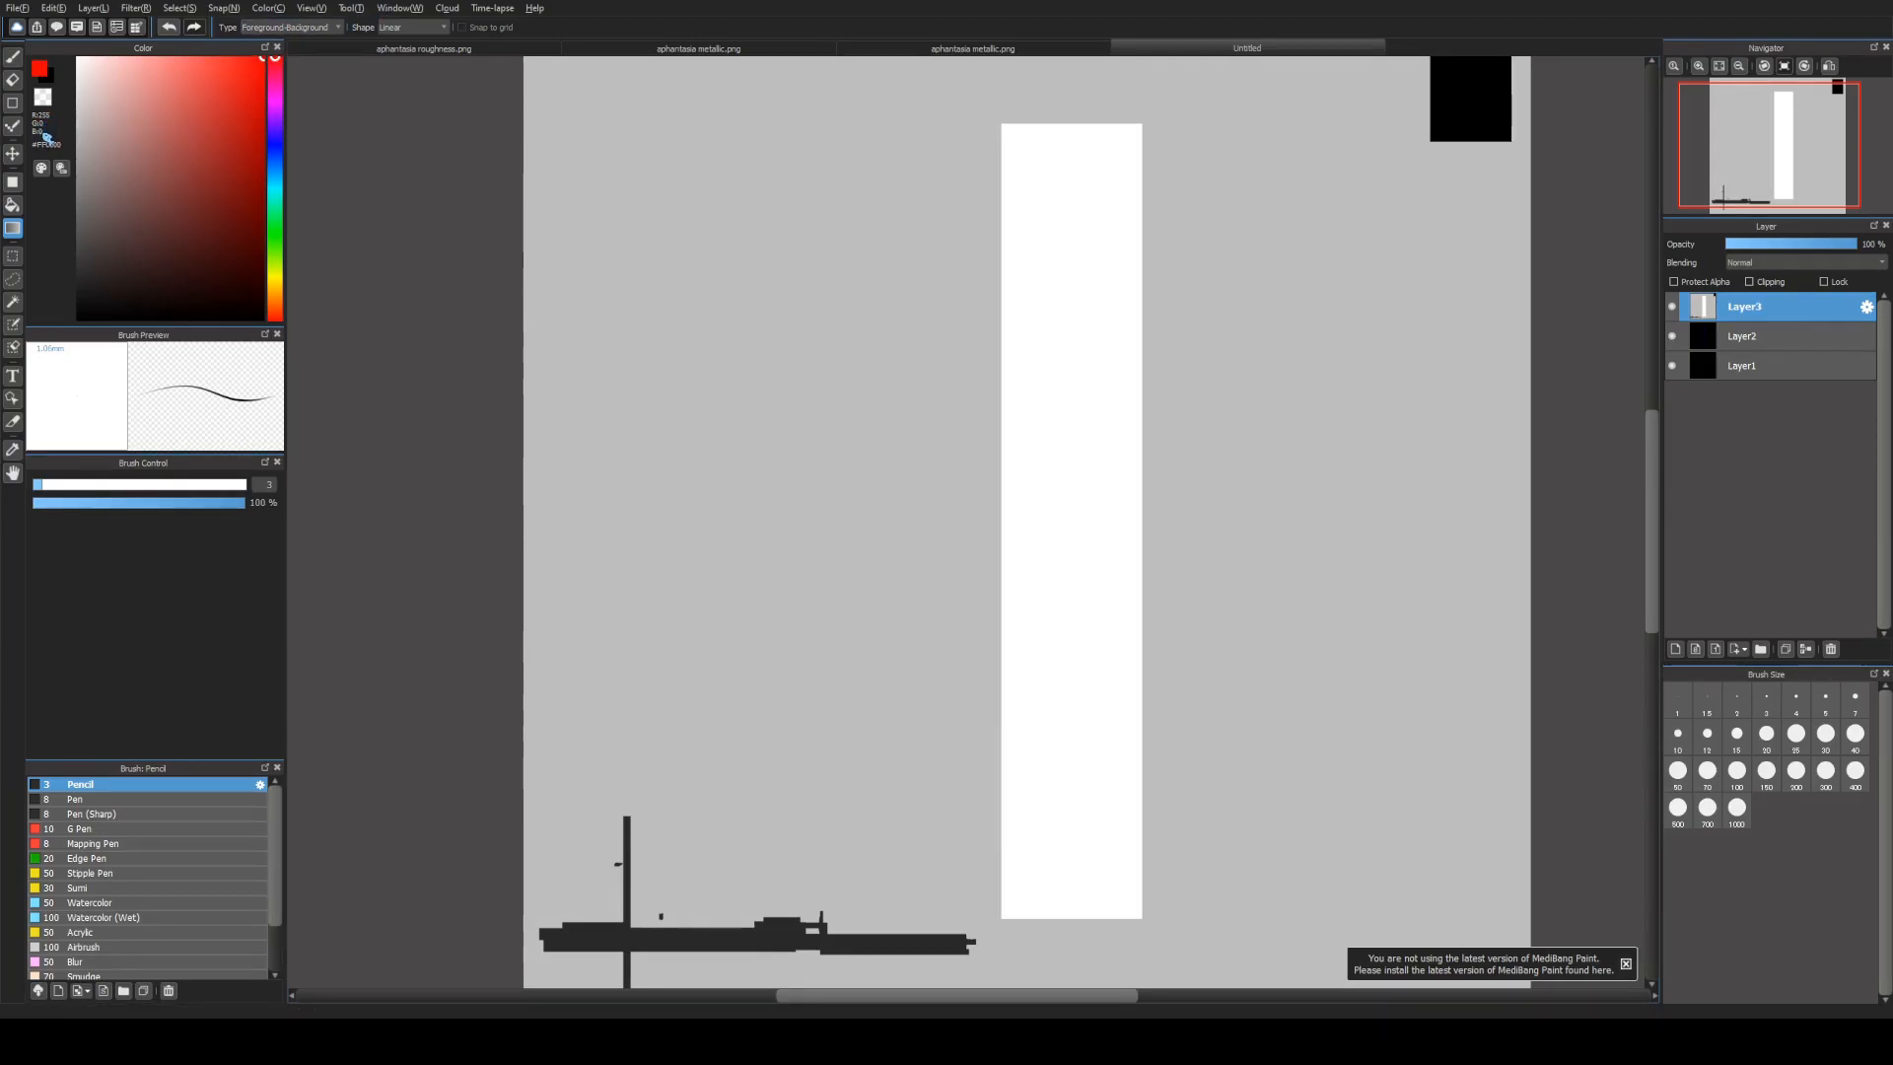
pyautogui.scroll(-1, 1260, 382)
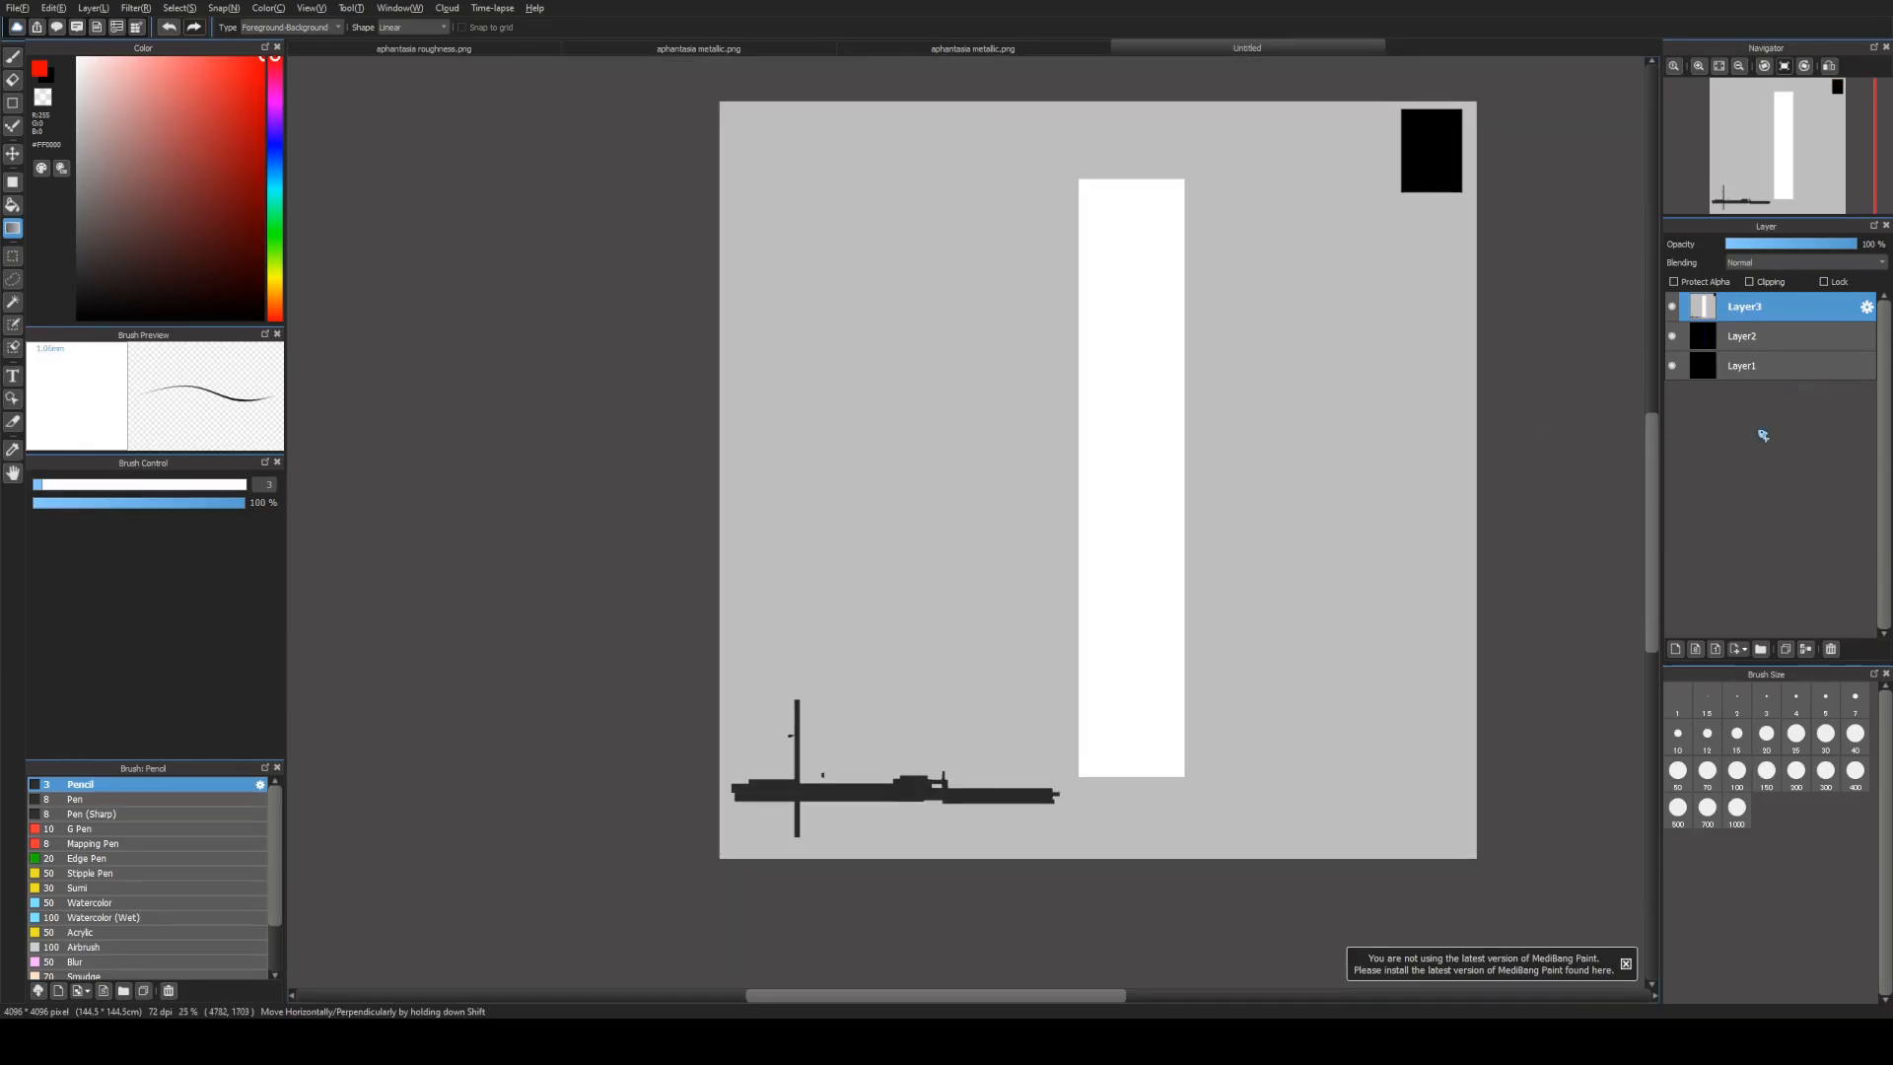
pyautogui.click(1676, 649)
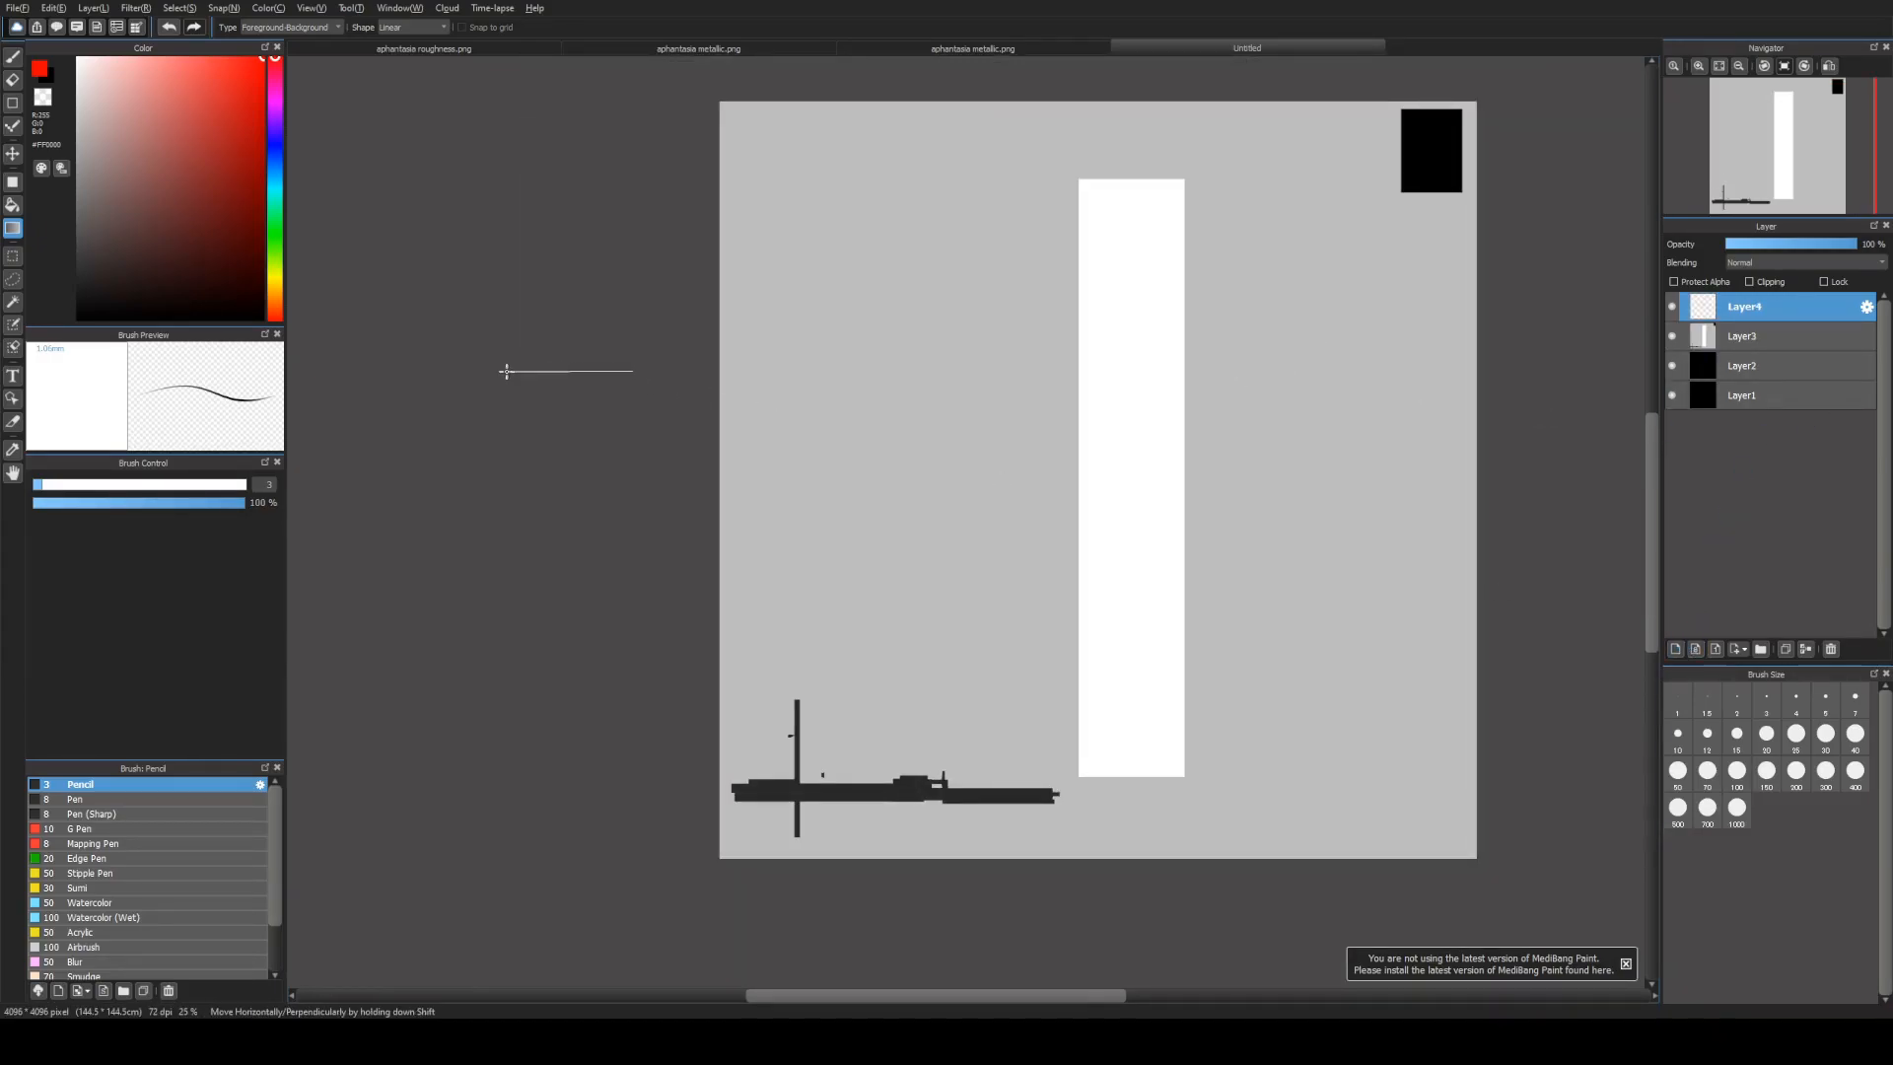
pyautogui.moveTo(506, 371); pyautogui.dragTo(505, 371)
# Step: Set the red Layer4's blending mode to Multiply to tint the metallic texture beneath it
pyautogui.click(1775, 262)
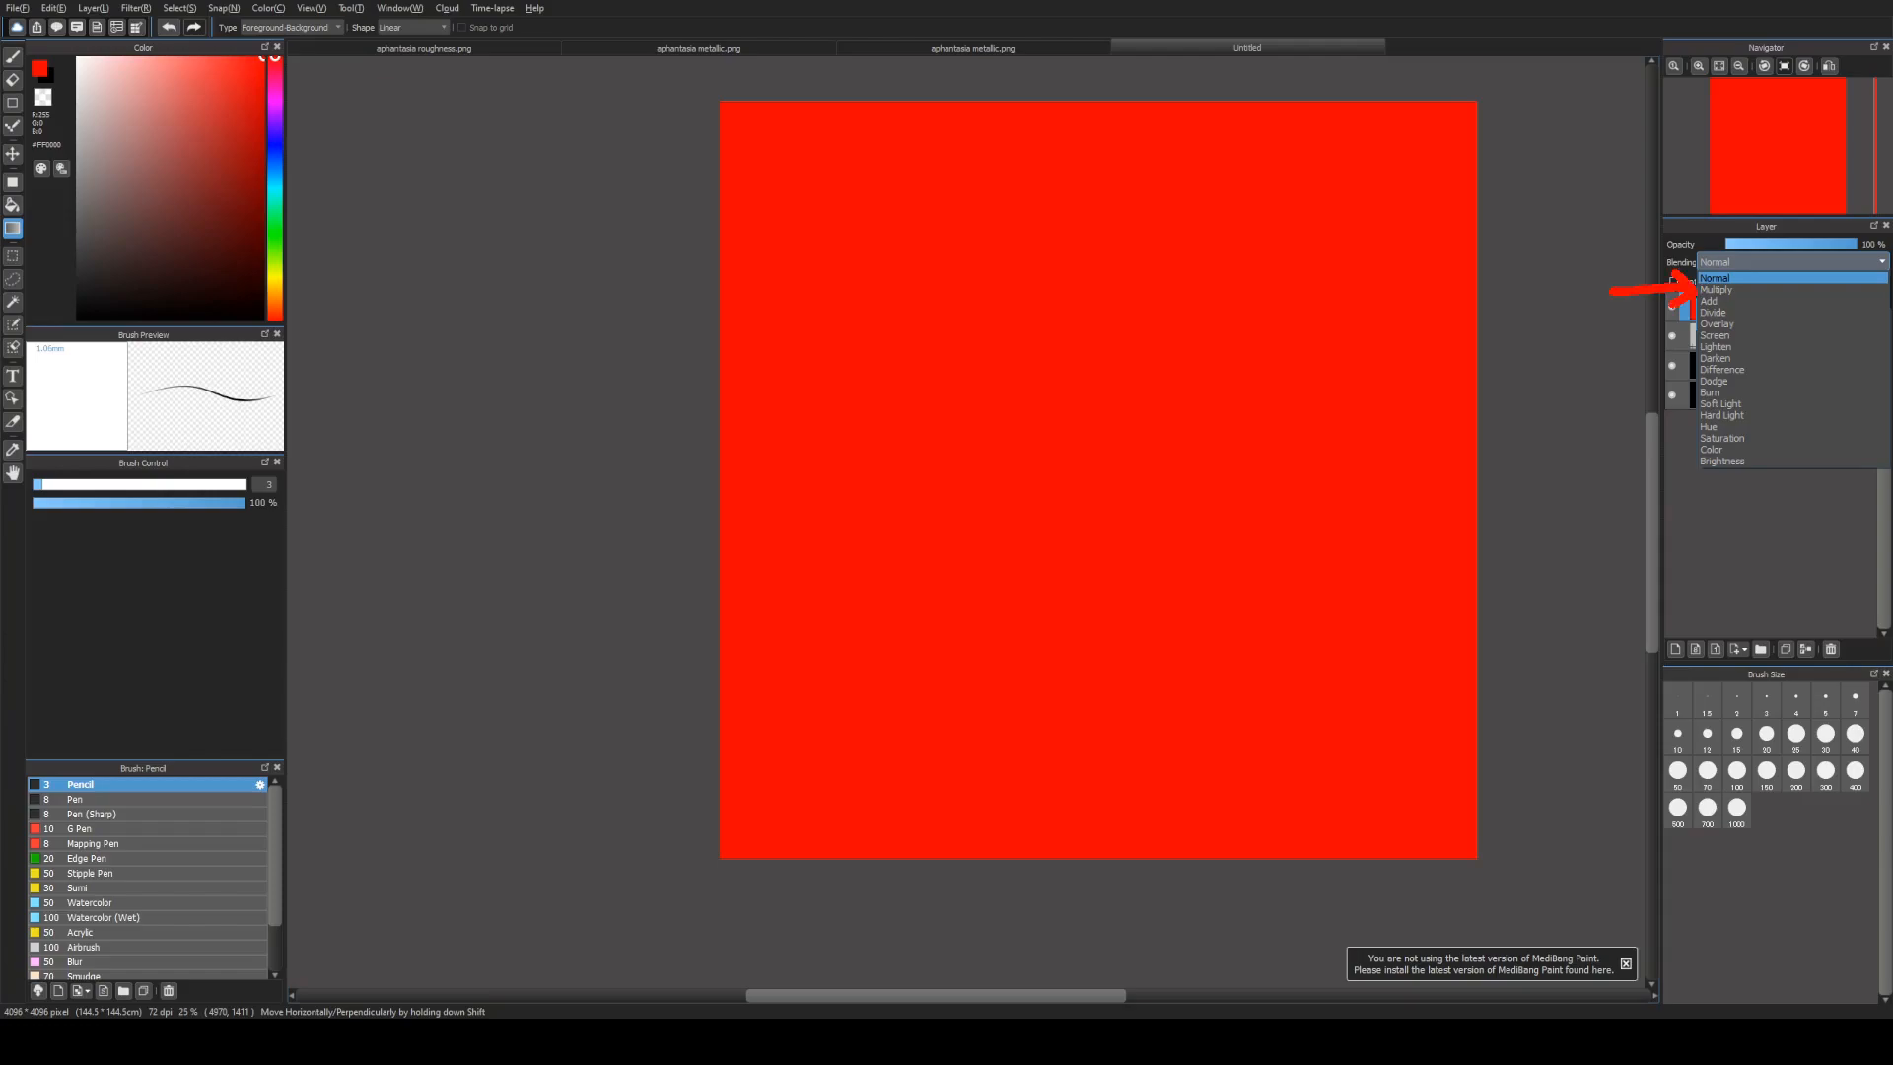
pyautogui.scroll(2, 1260, 336)
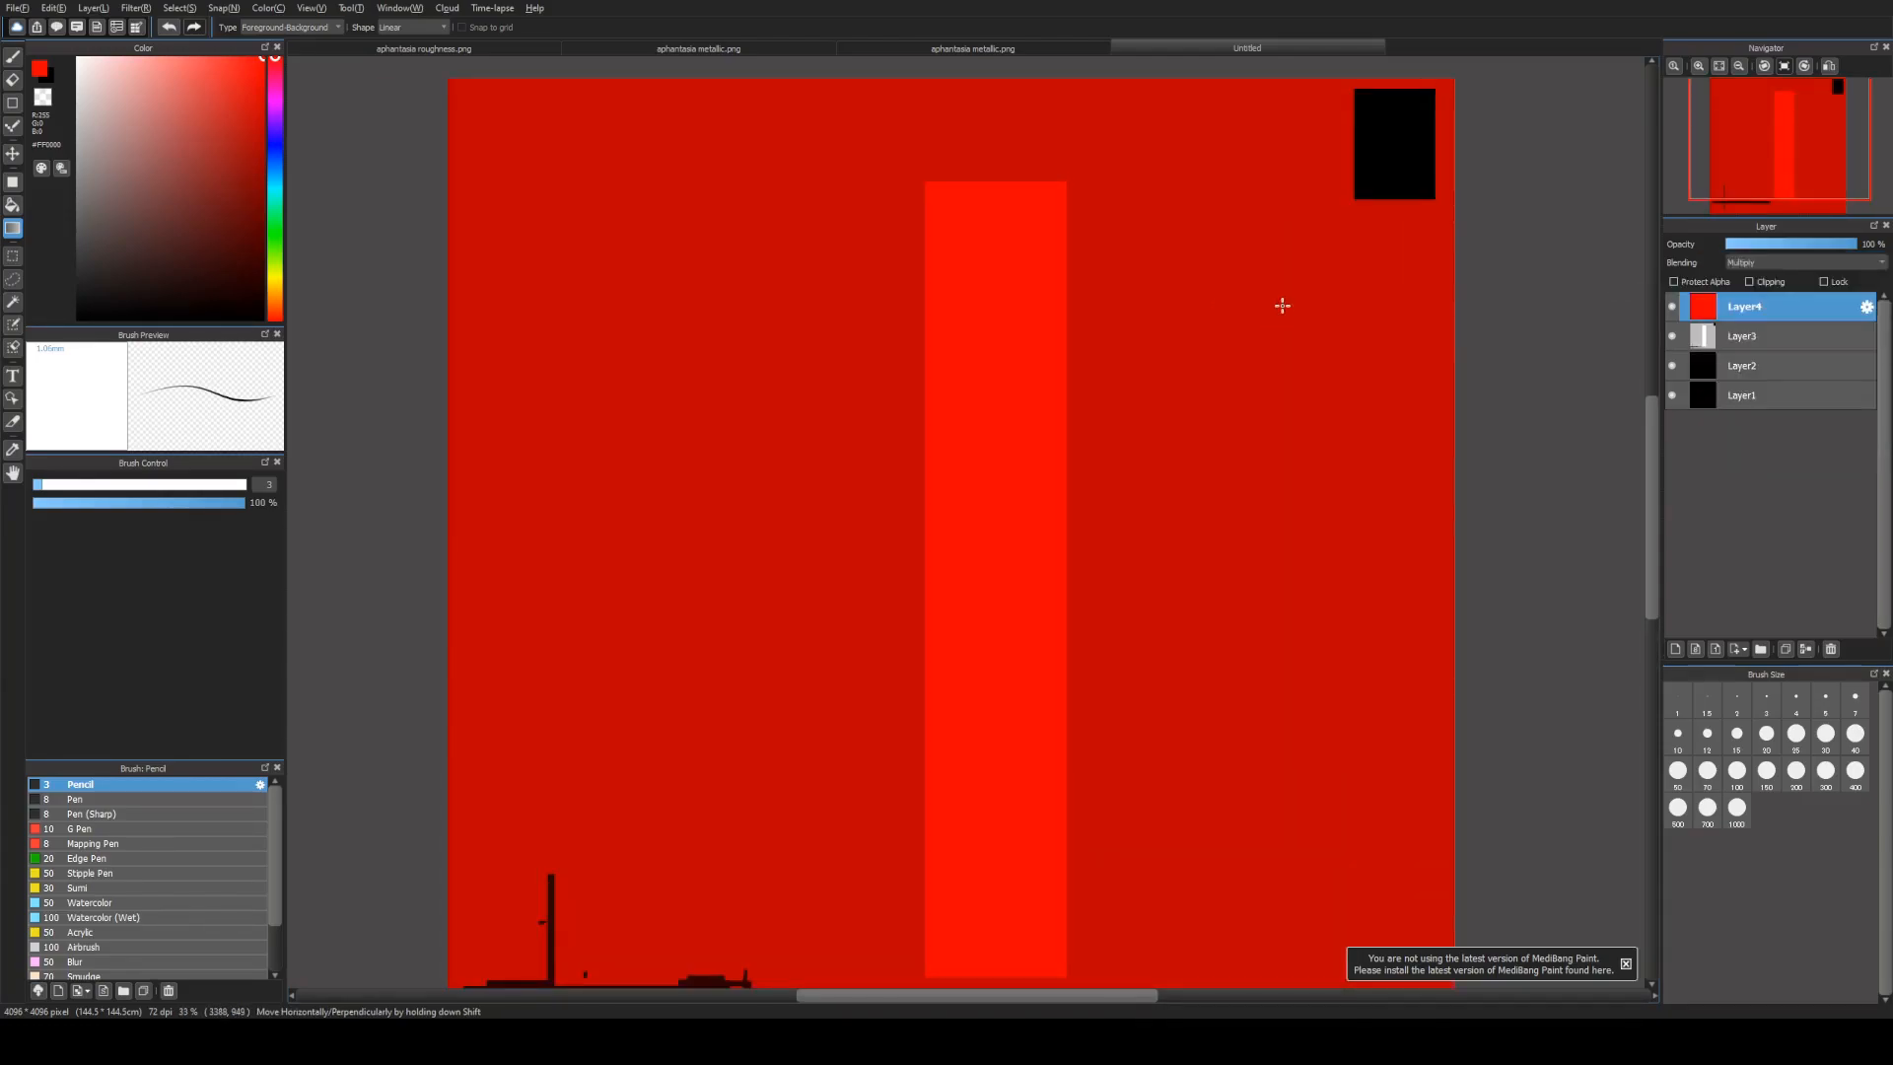
pyautogui.scroll(-1, 1235, 296)
pyautogui.scroll(1, 1120, 465)
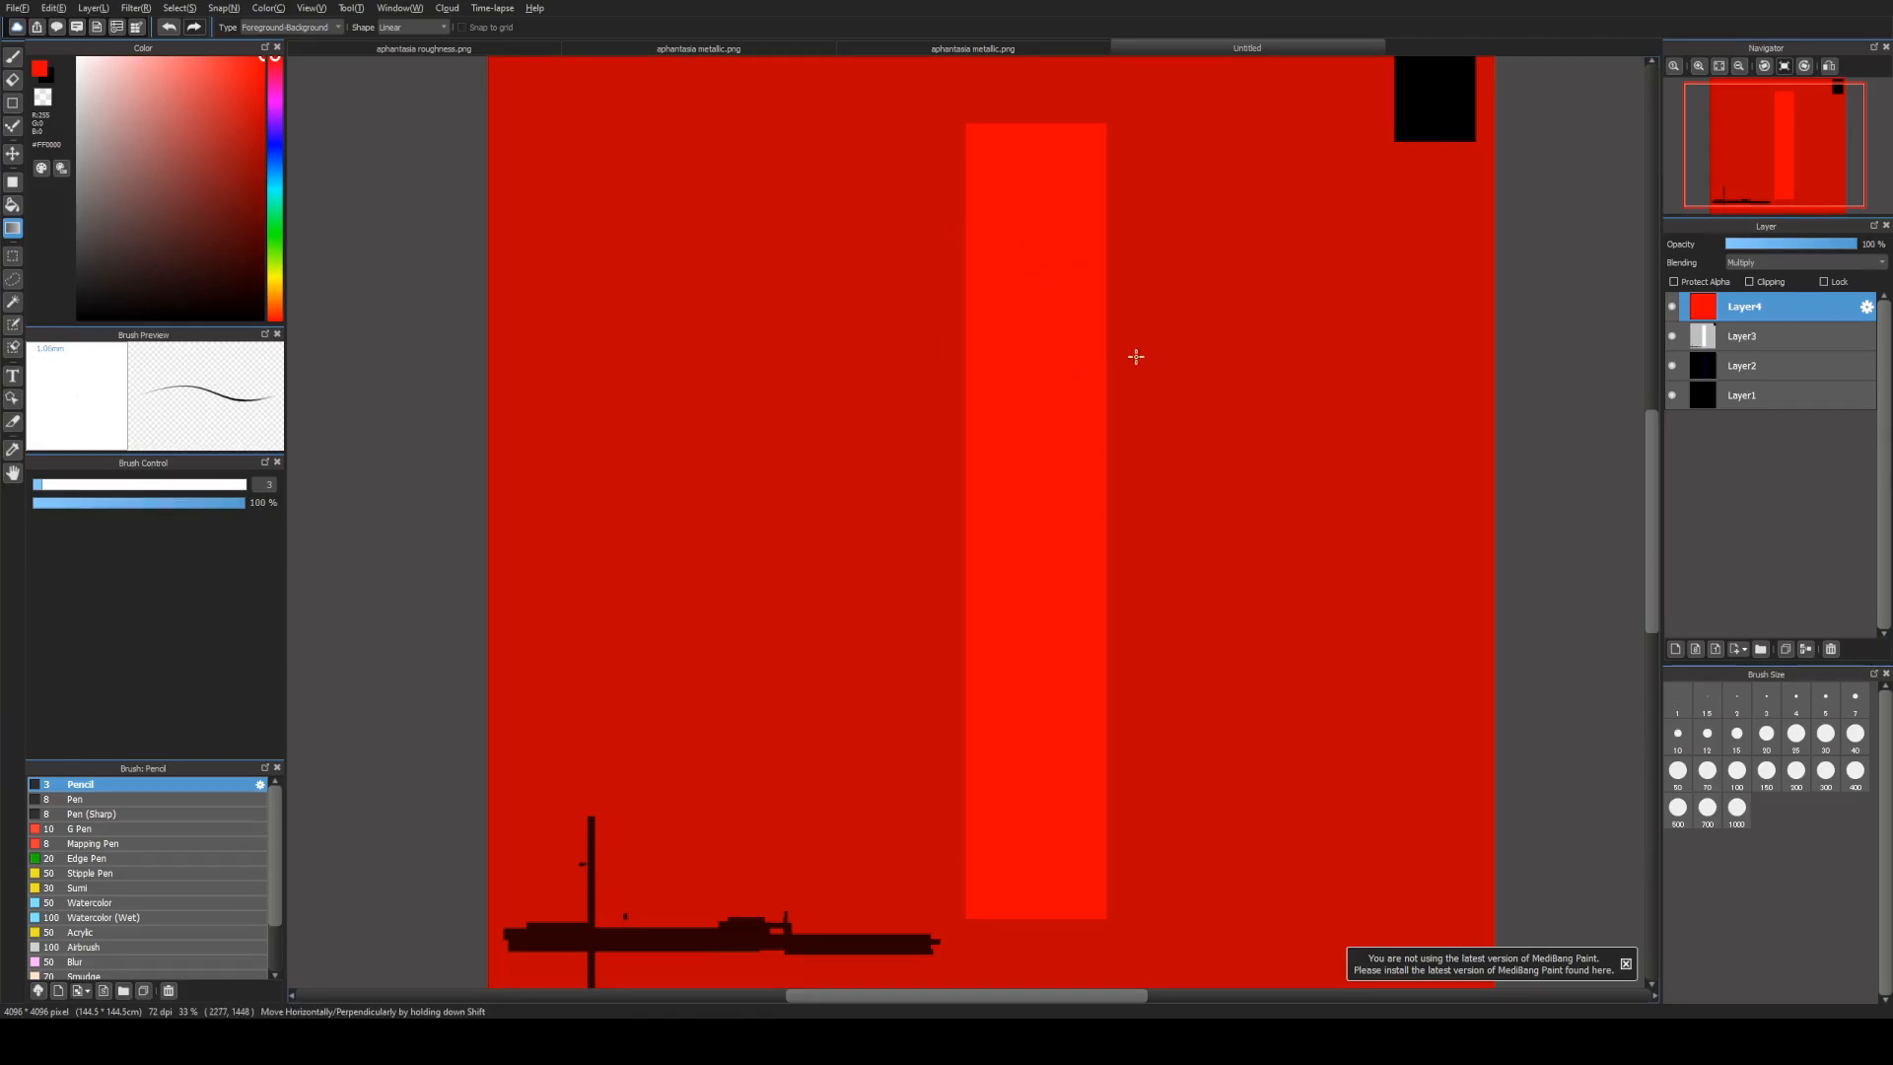
# Step: Sample the red background, the dark sword shape and the black rectangle, and inspect the tinted texture up close
pyautogui.keyDown('alt'); pyautogui.click(737, 336); pyautogui.keyUp('alt')
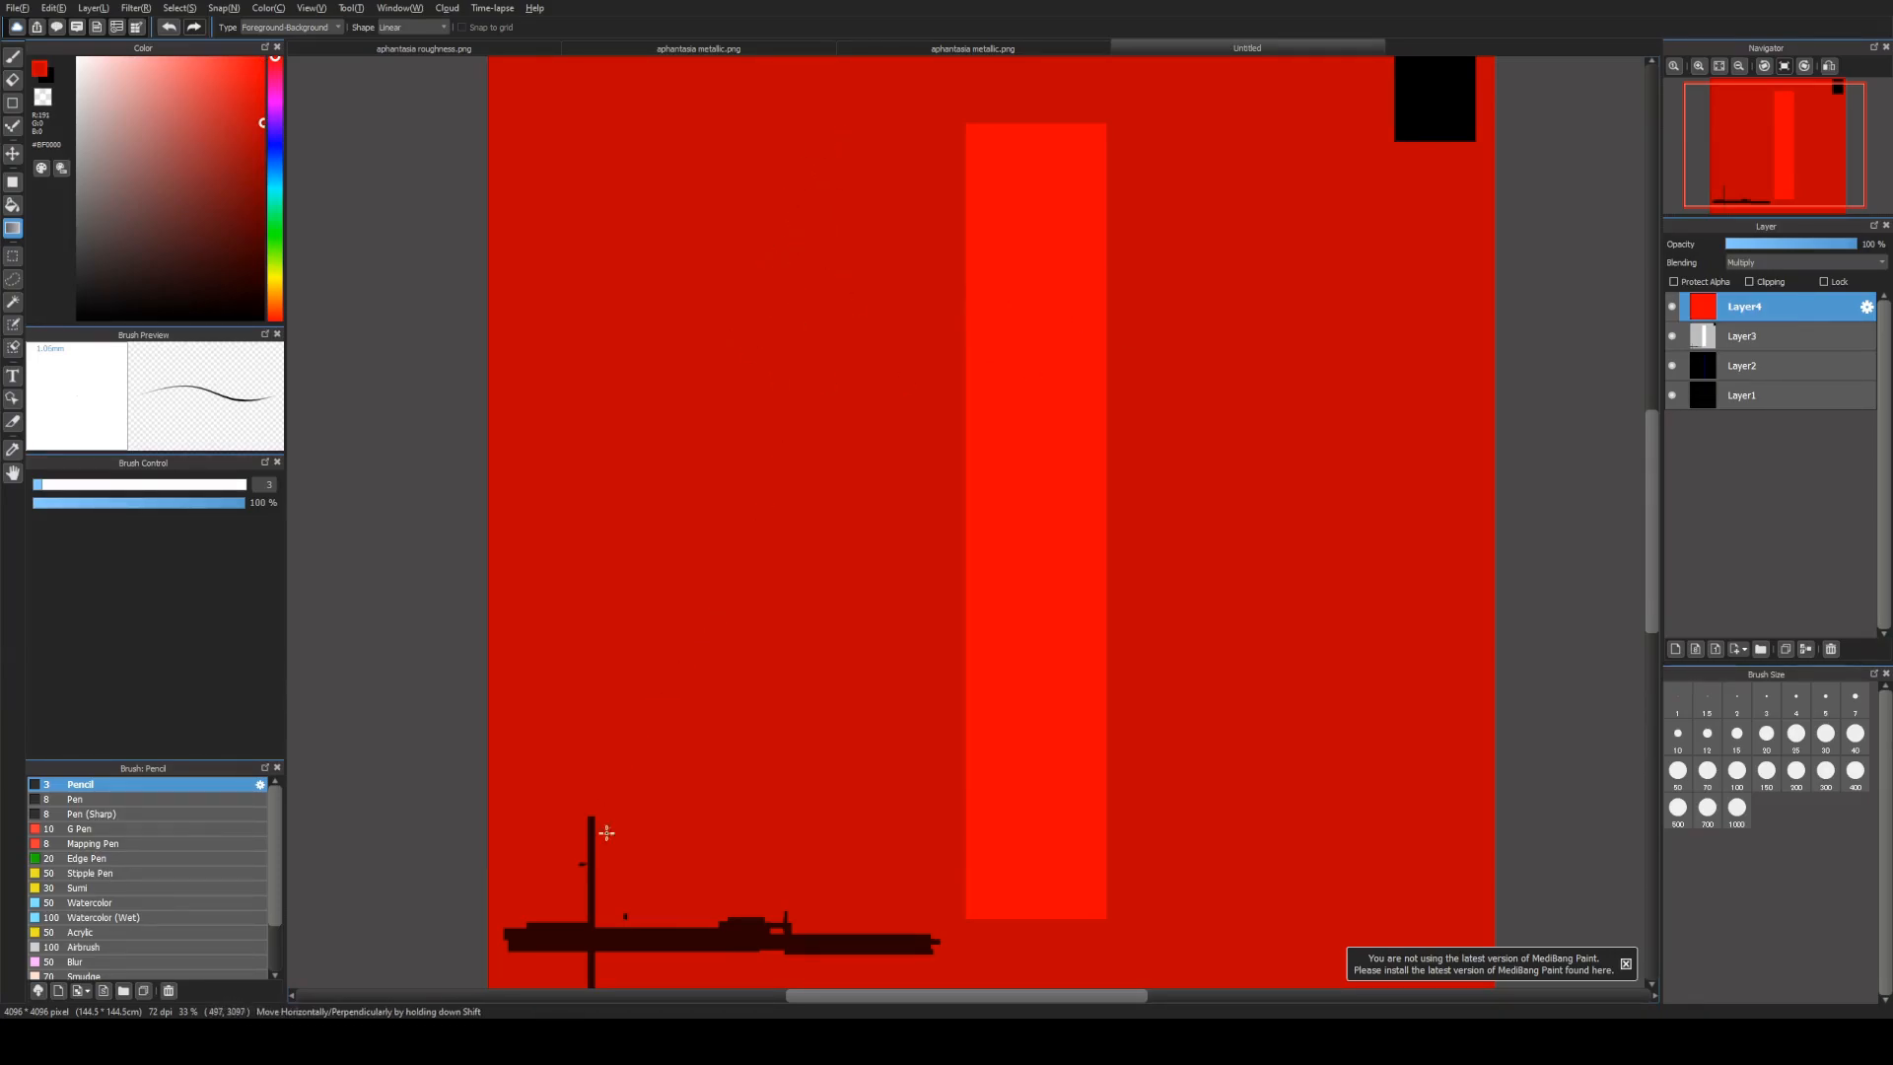
pyautogui.keyDown('alt'); pyautogui.click(738, 942); pyautogui.keyUp('alt')
pyautogui.scroll(-2, 779, 592)
pyautogui.scroll(5, 757, 680)
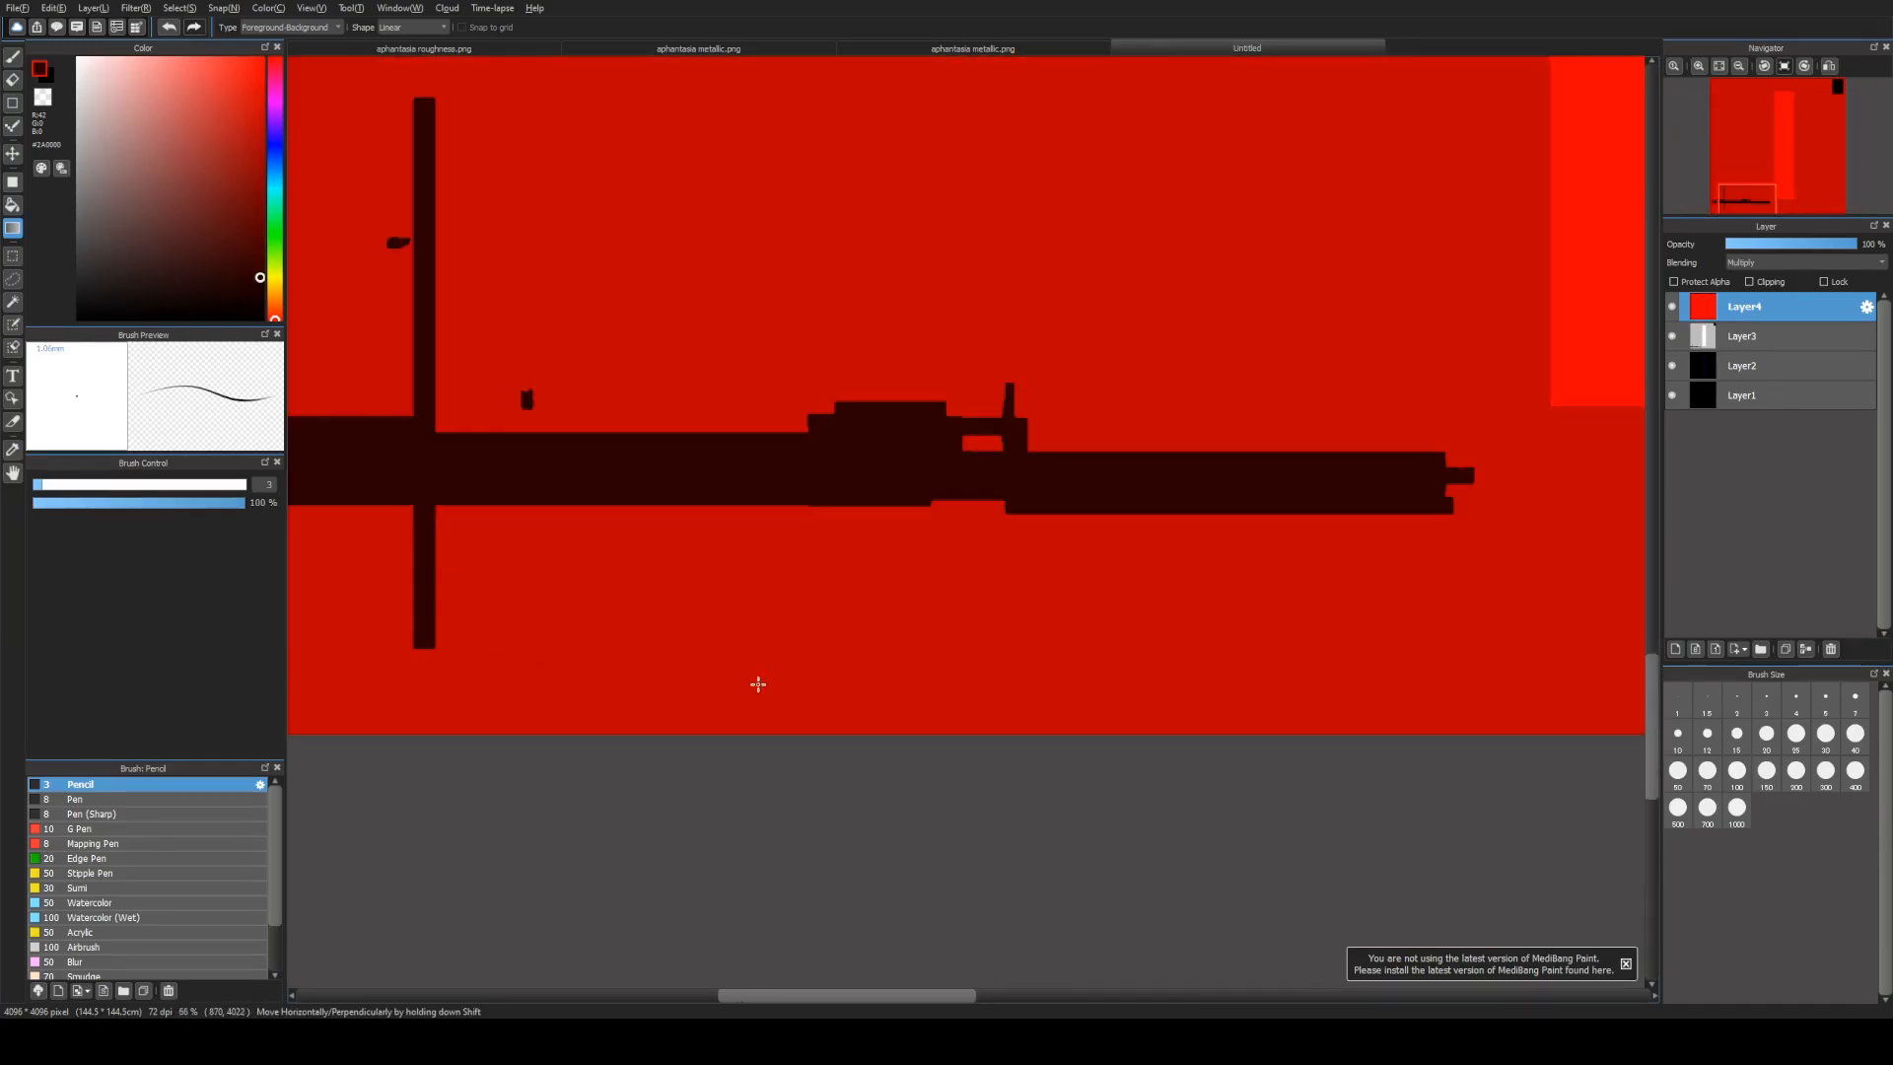
pyautogui.scroll(5, 921, 395)
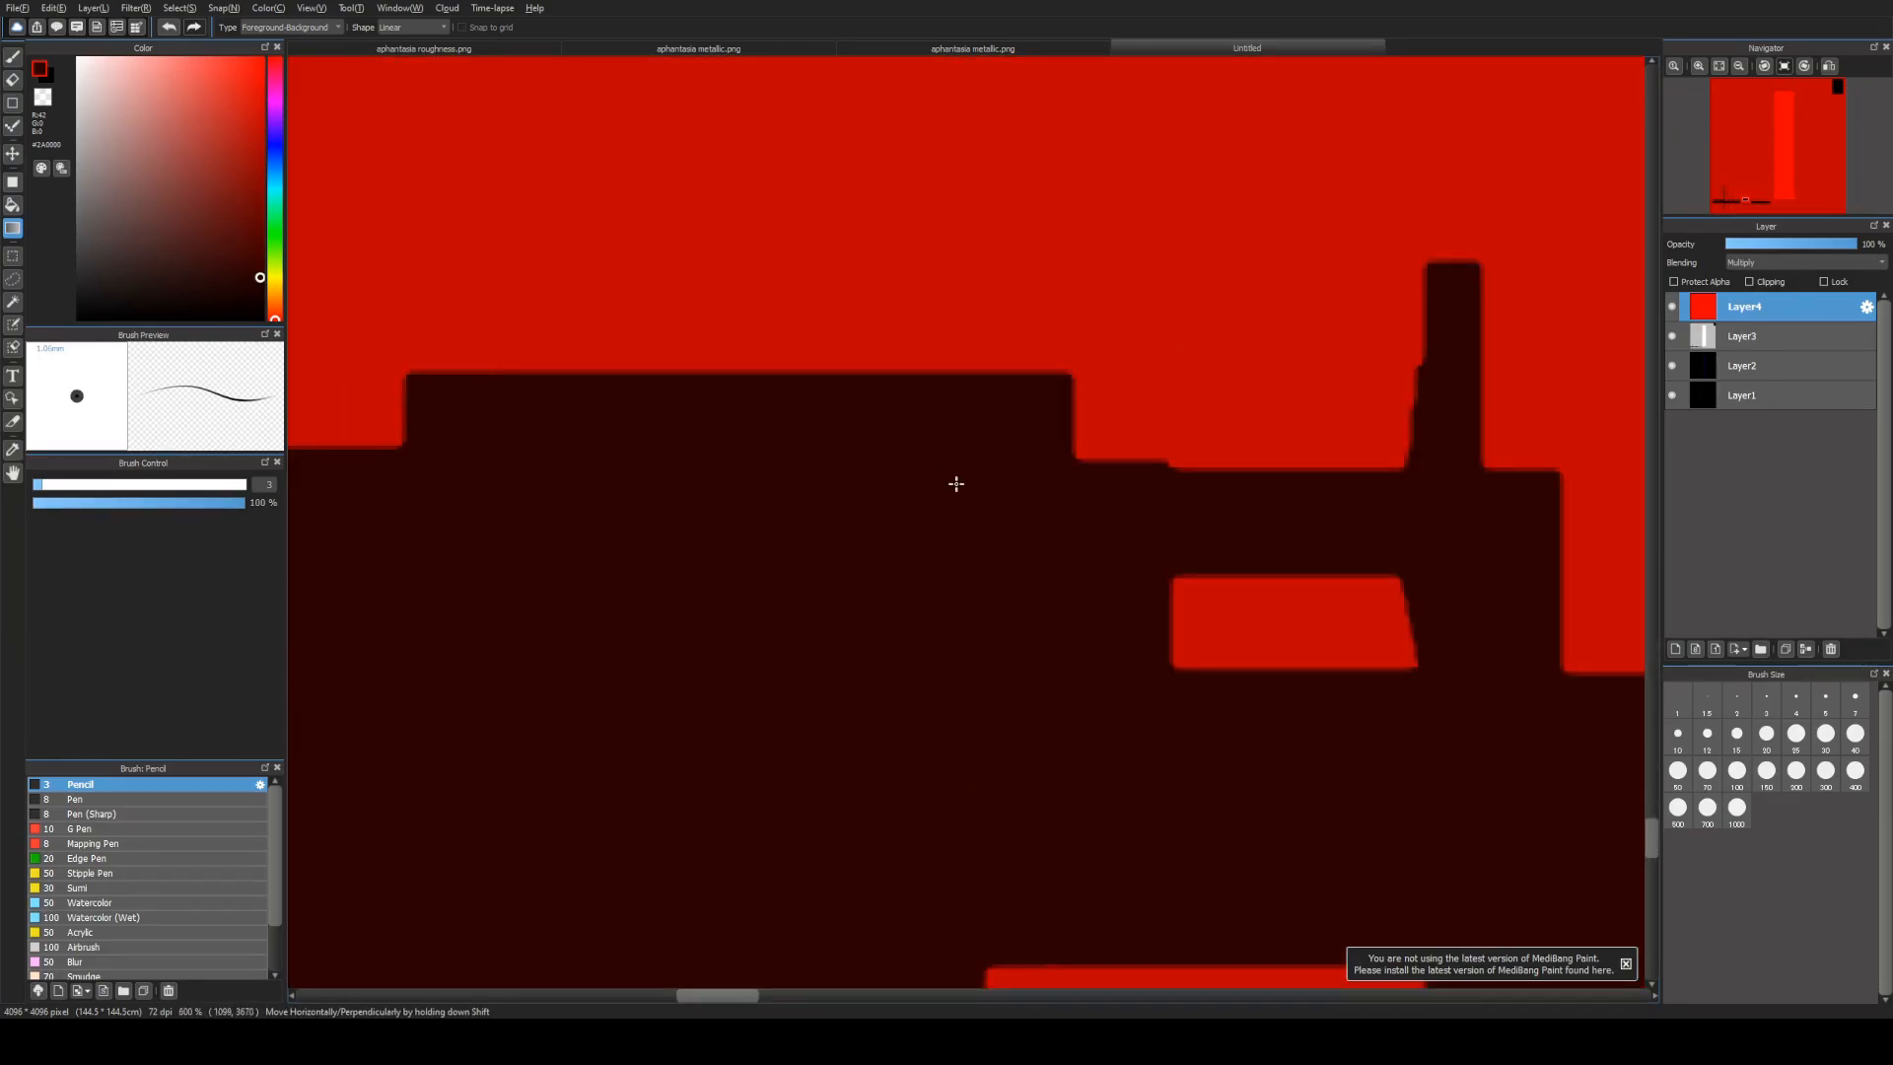
pyautogui.scroll(-3, 1003, 530)
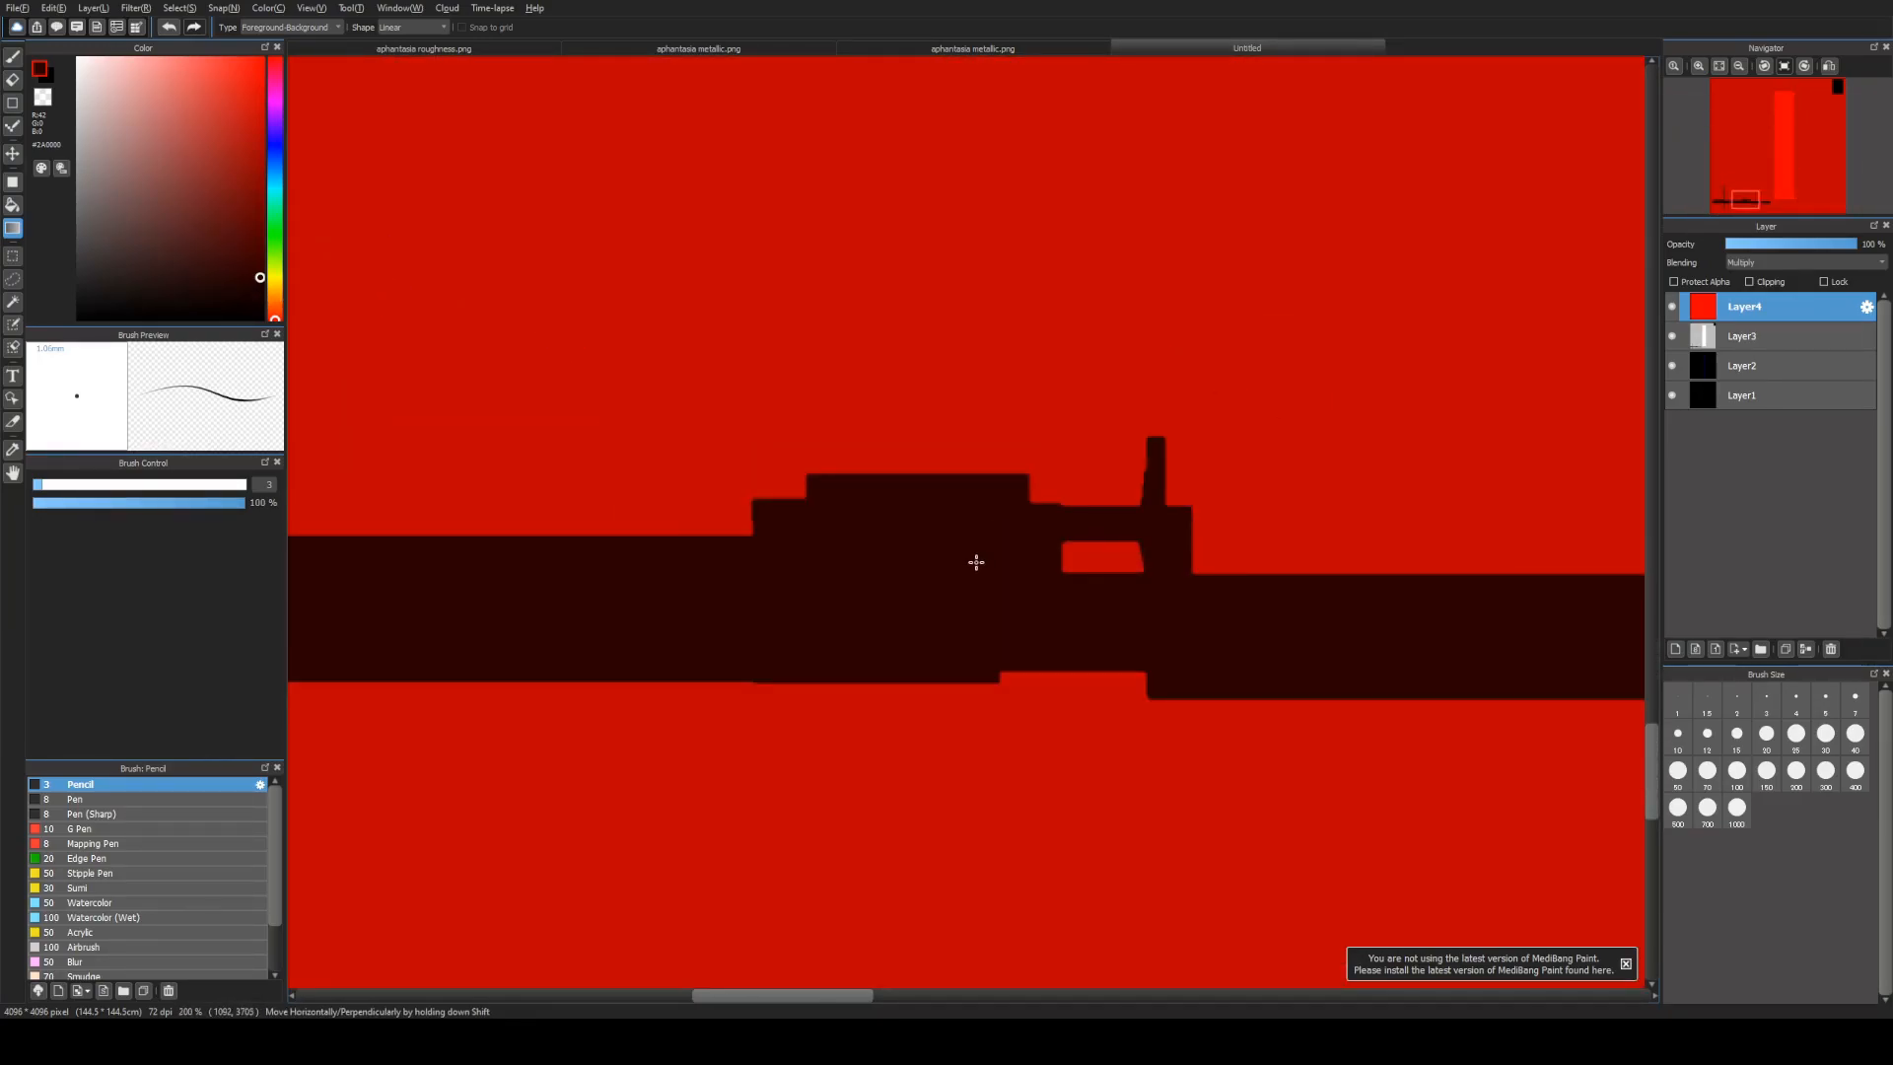
pyautogui.scroll(-6, 979, 563)
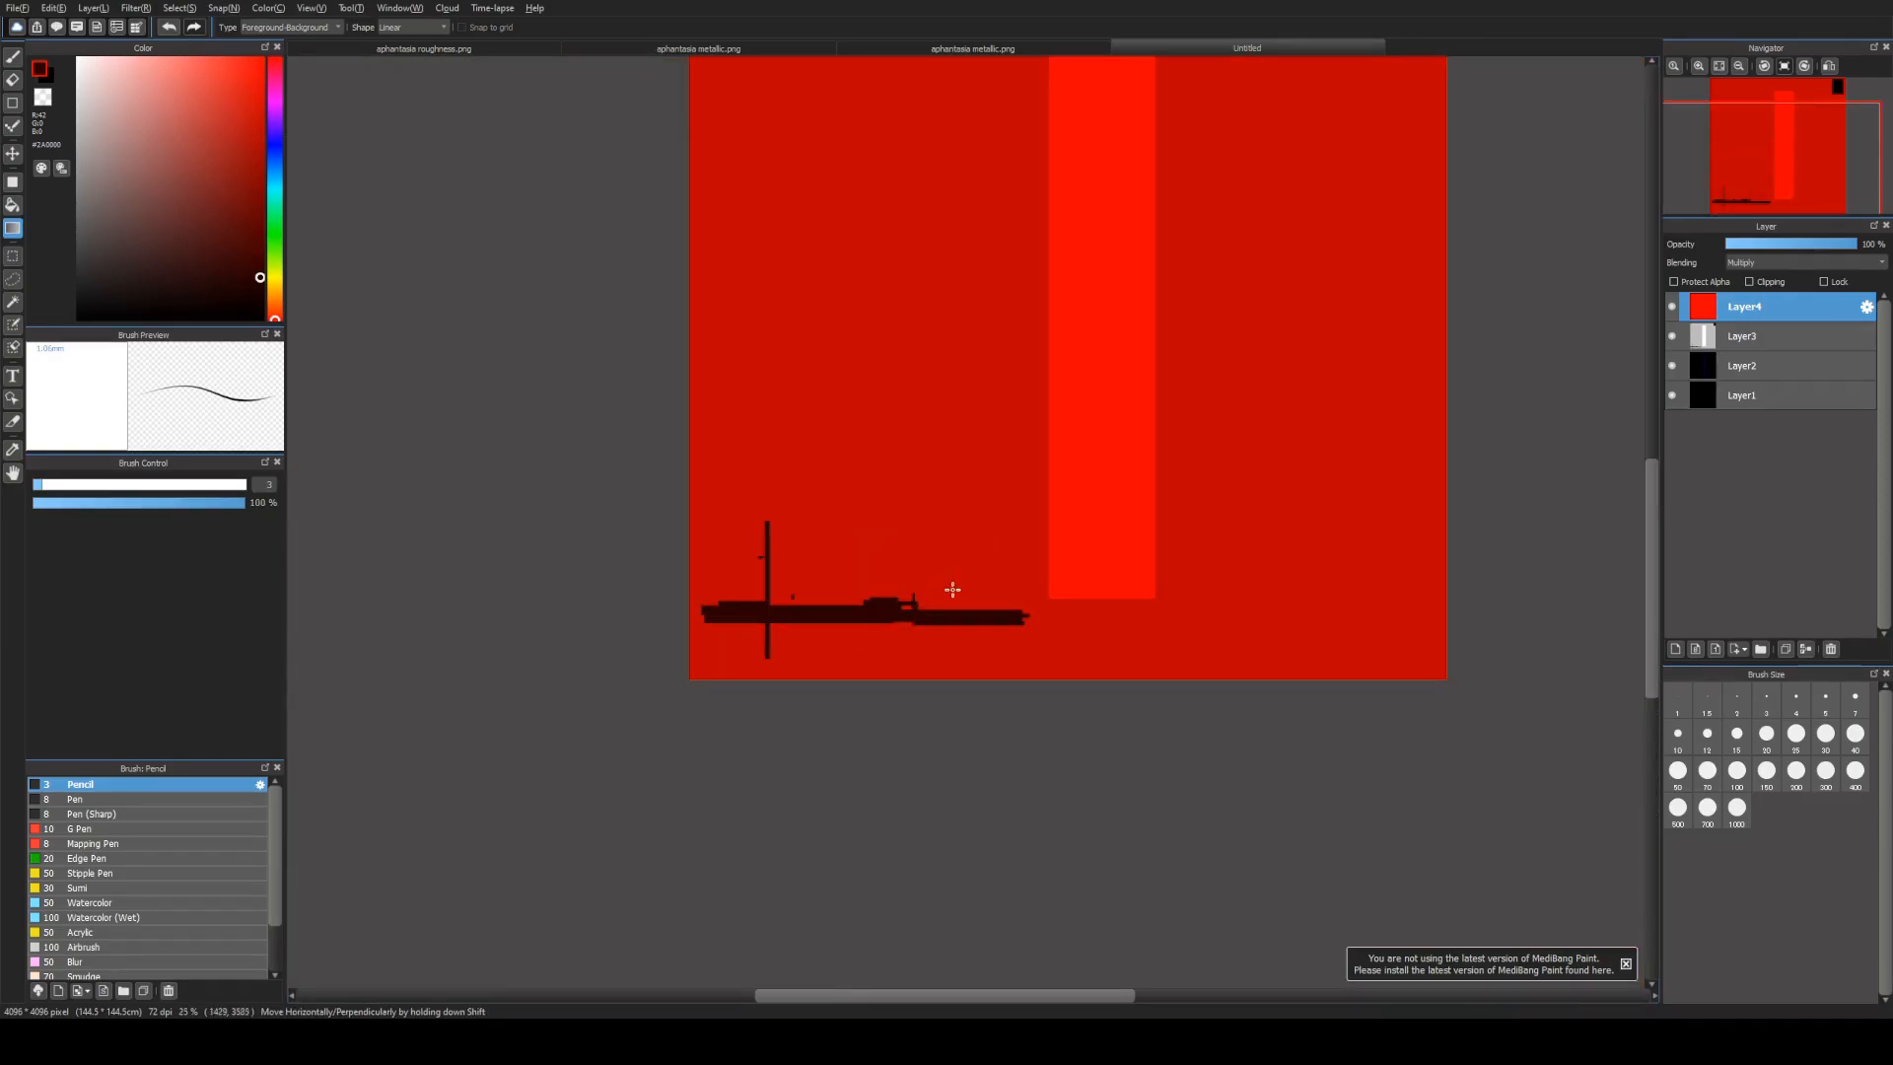
pyautogui.scroll(3, 953, 590)
pyautogui.scroll(-4, 718, 704)
pyautogui.rightClick(1074, 254)
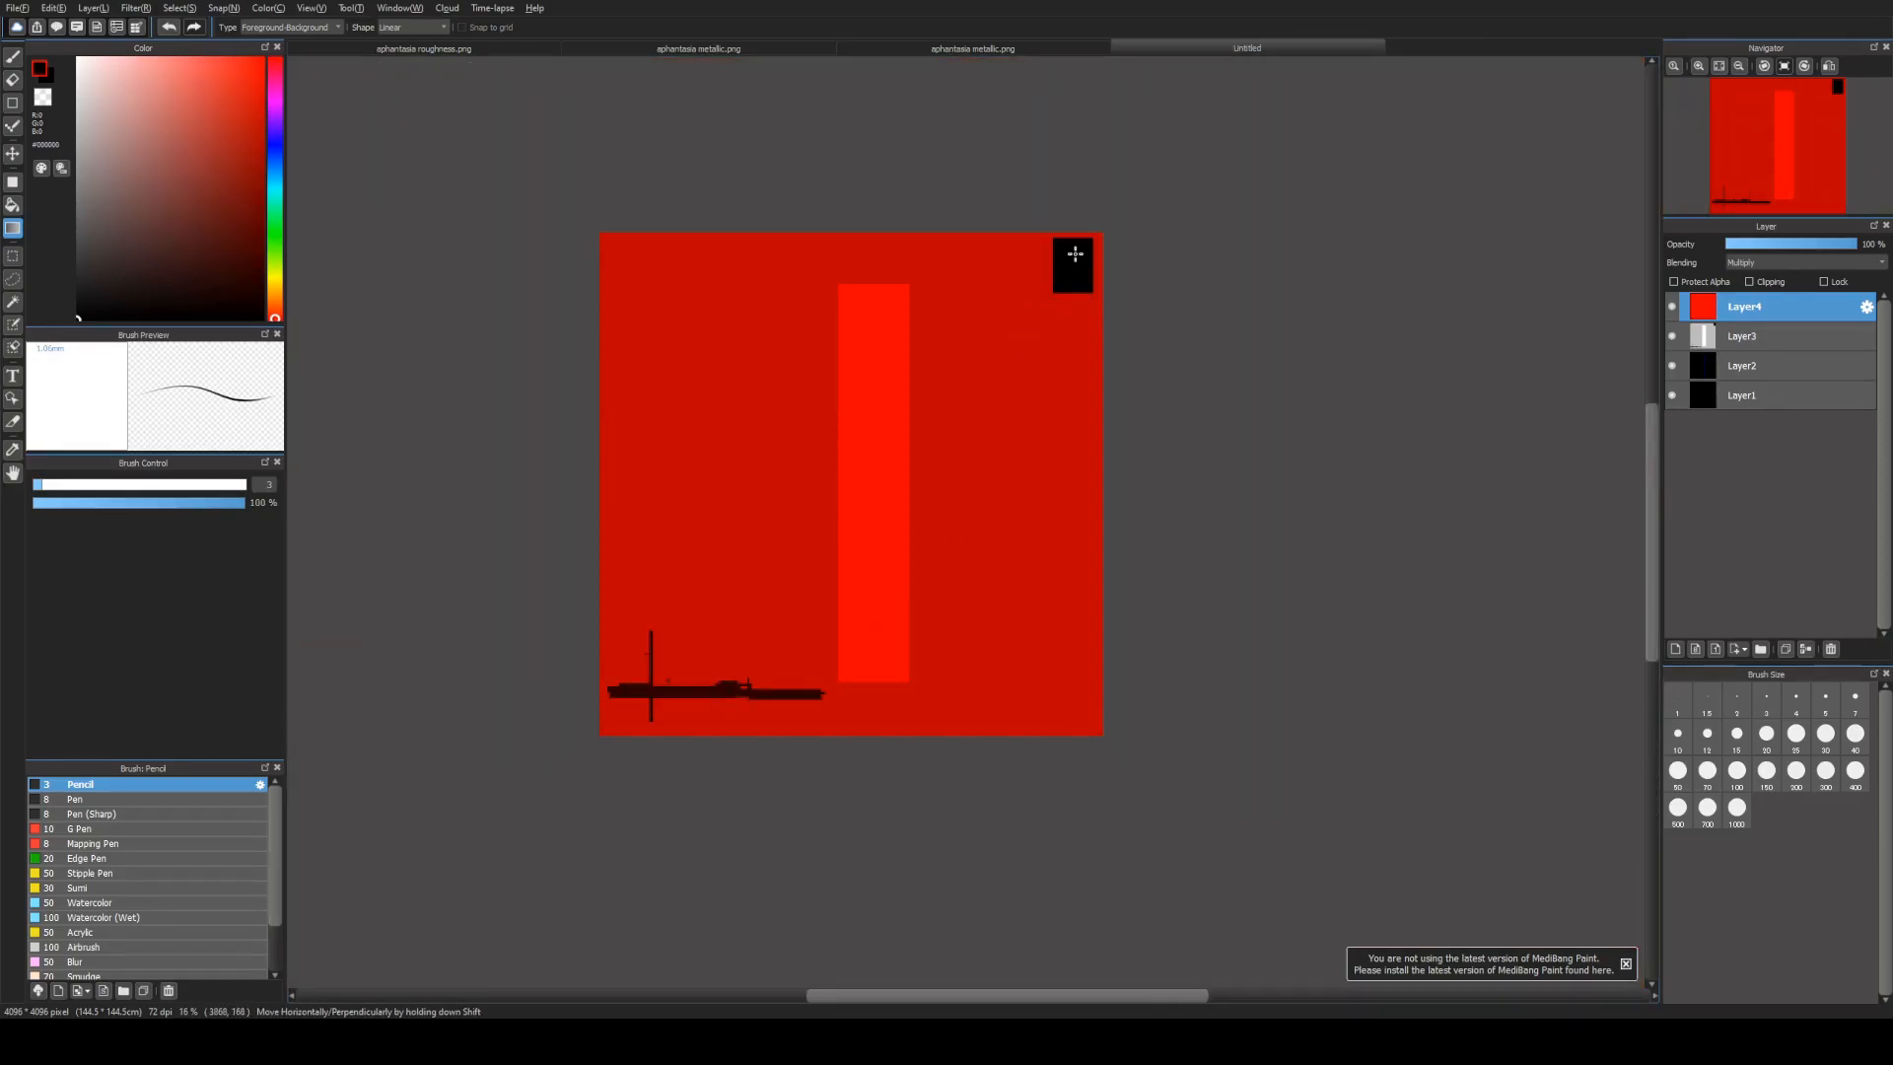
# Step: Merge the red layer down into the metallic Layer3 and set the merged layer's blending mode to Add
pyautogui.scroll(1, 657, 296)
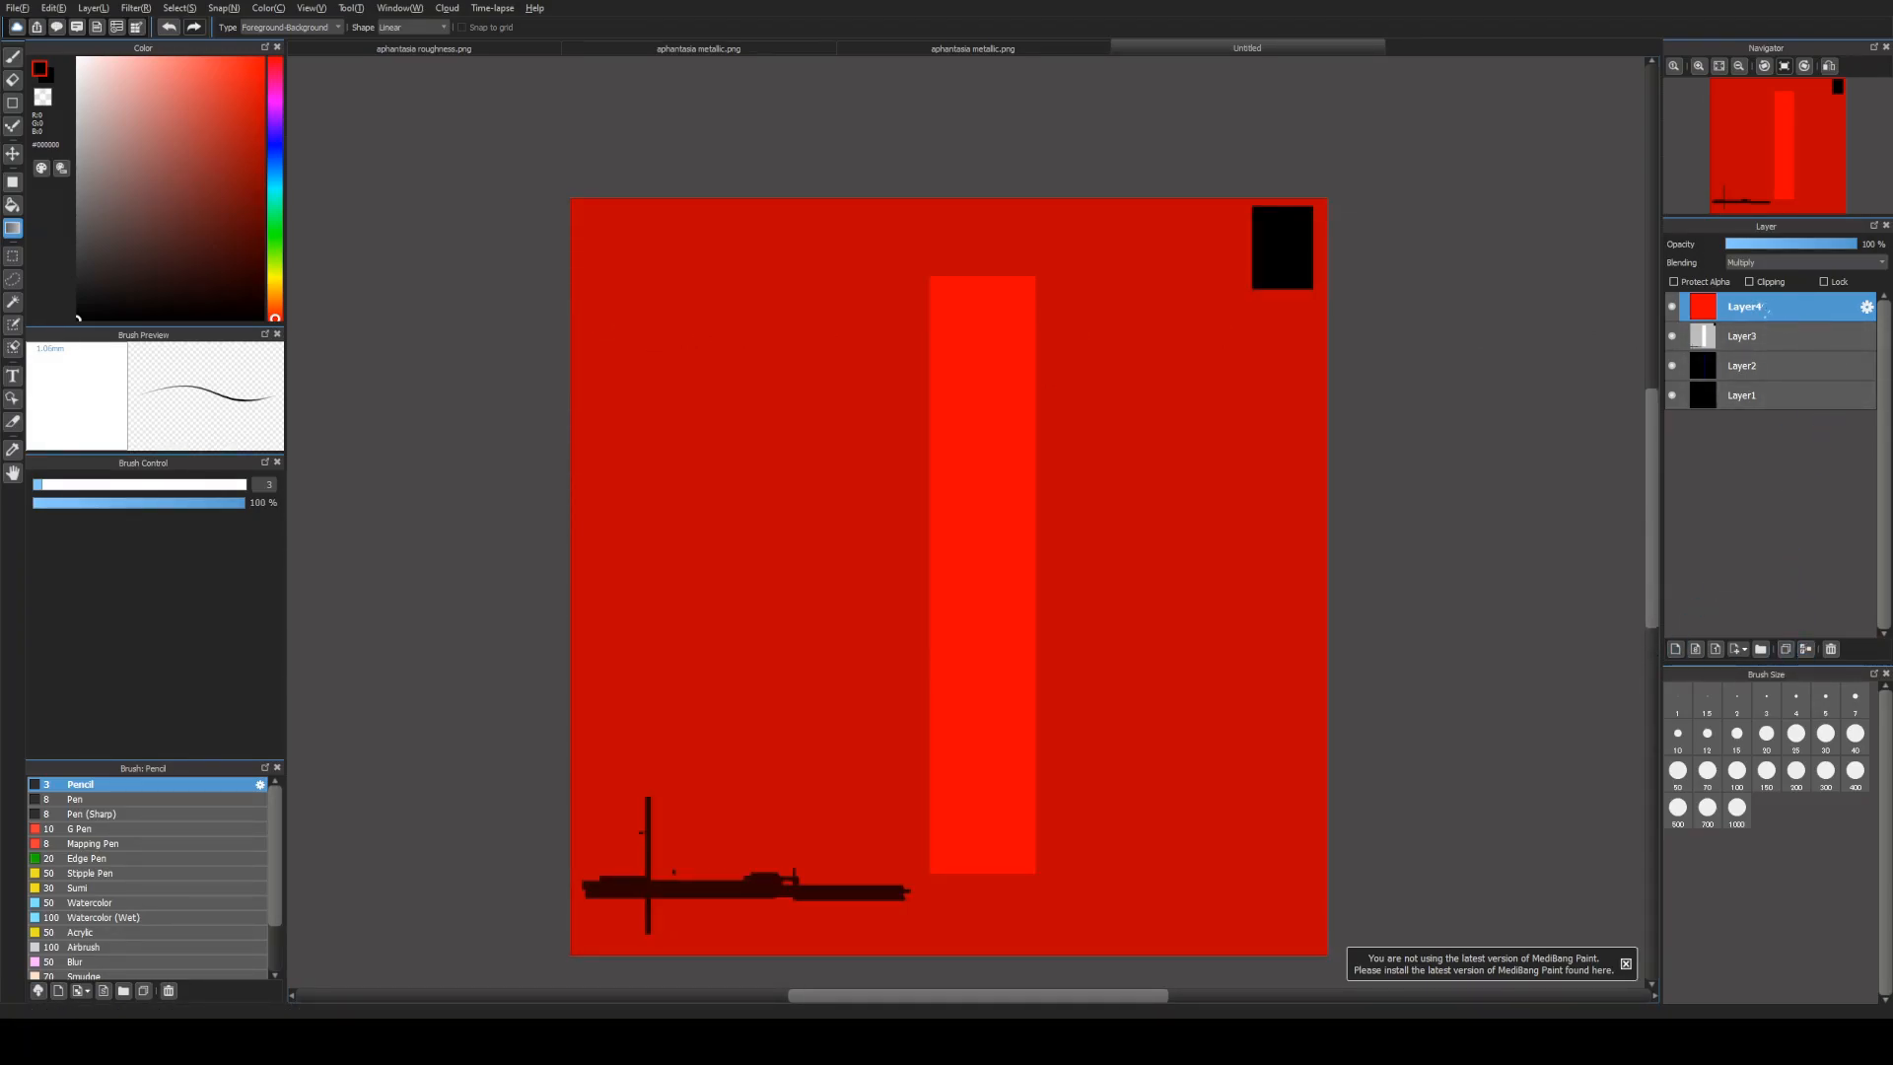
pyautogui.click(1769, 262)
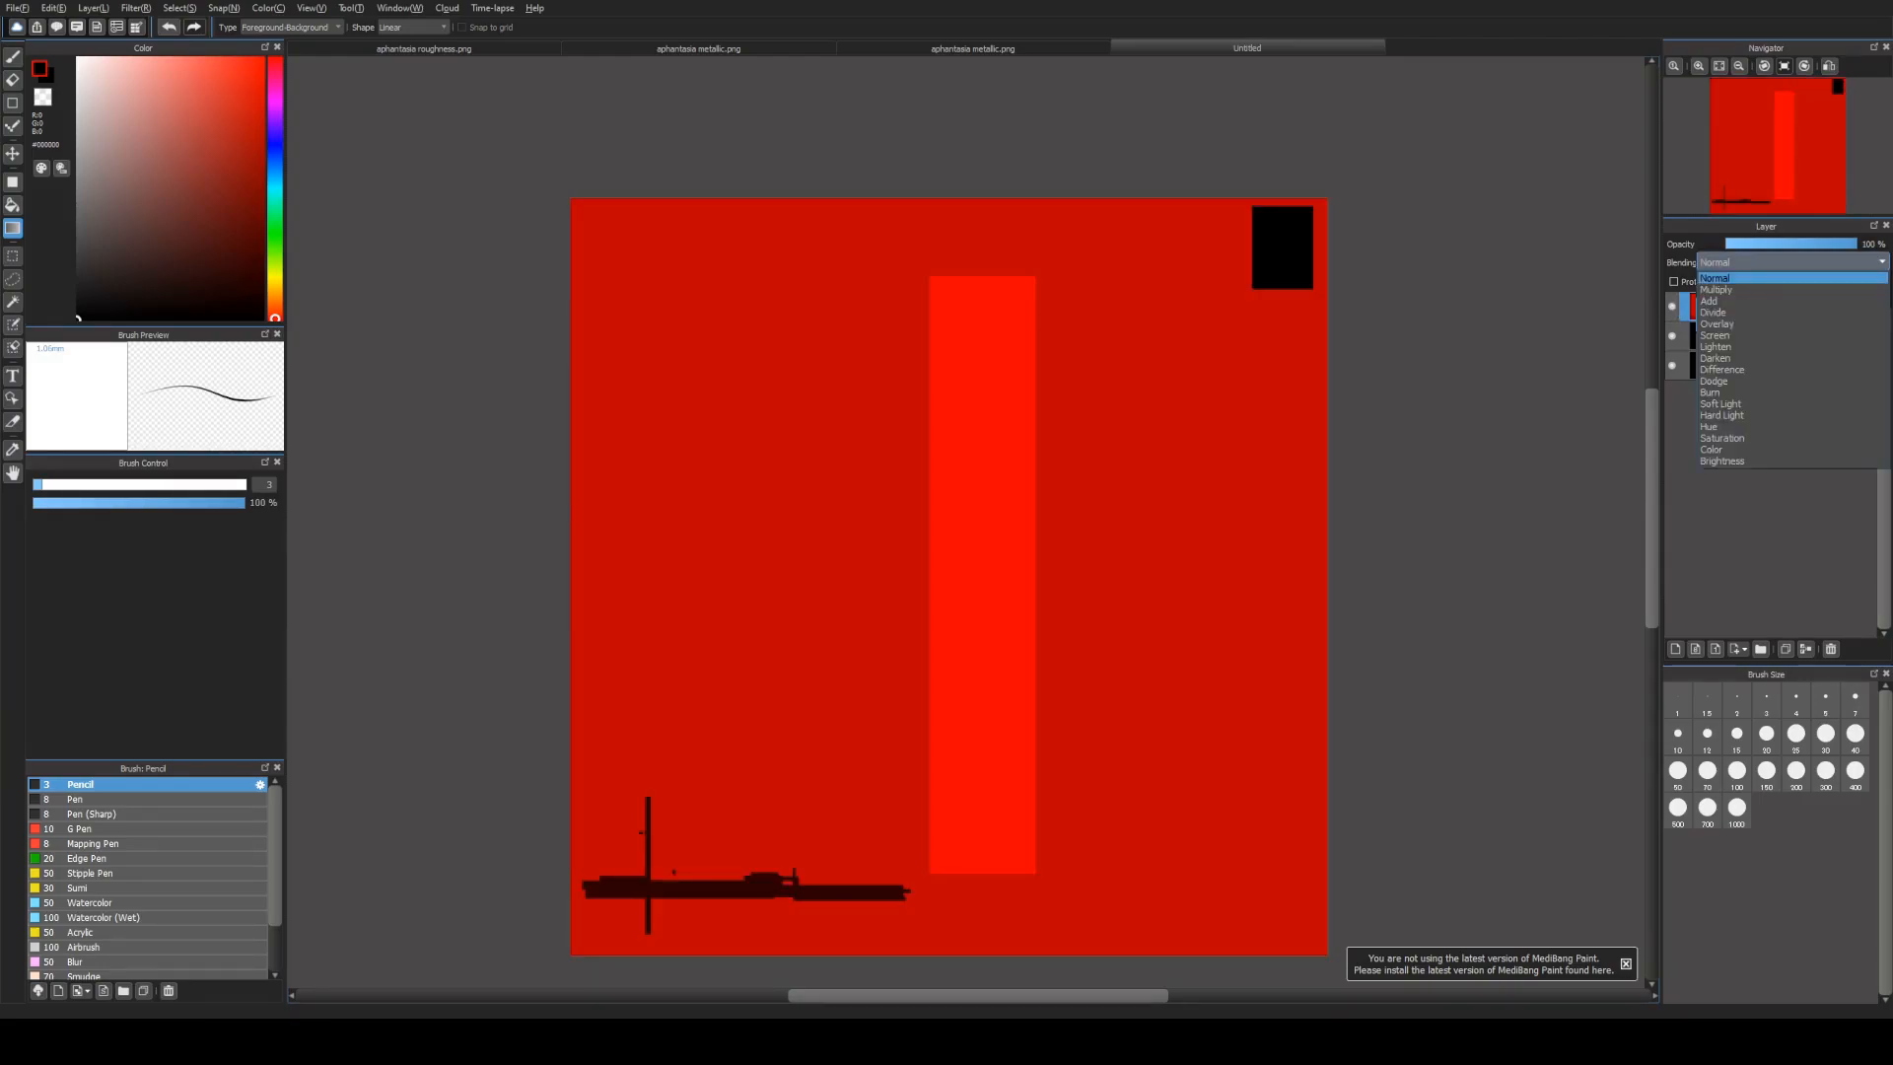
pyautogui.click(1709, 301)
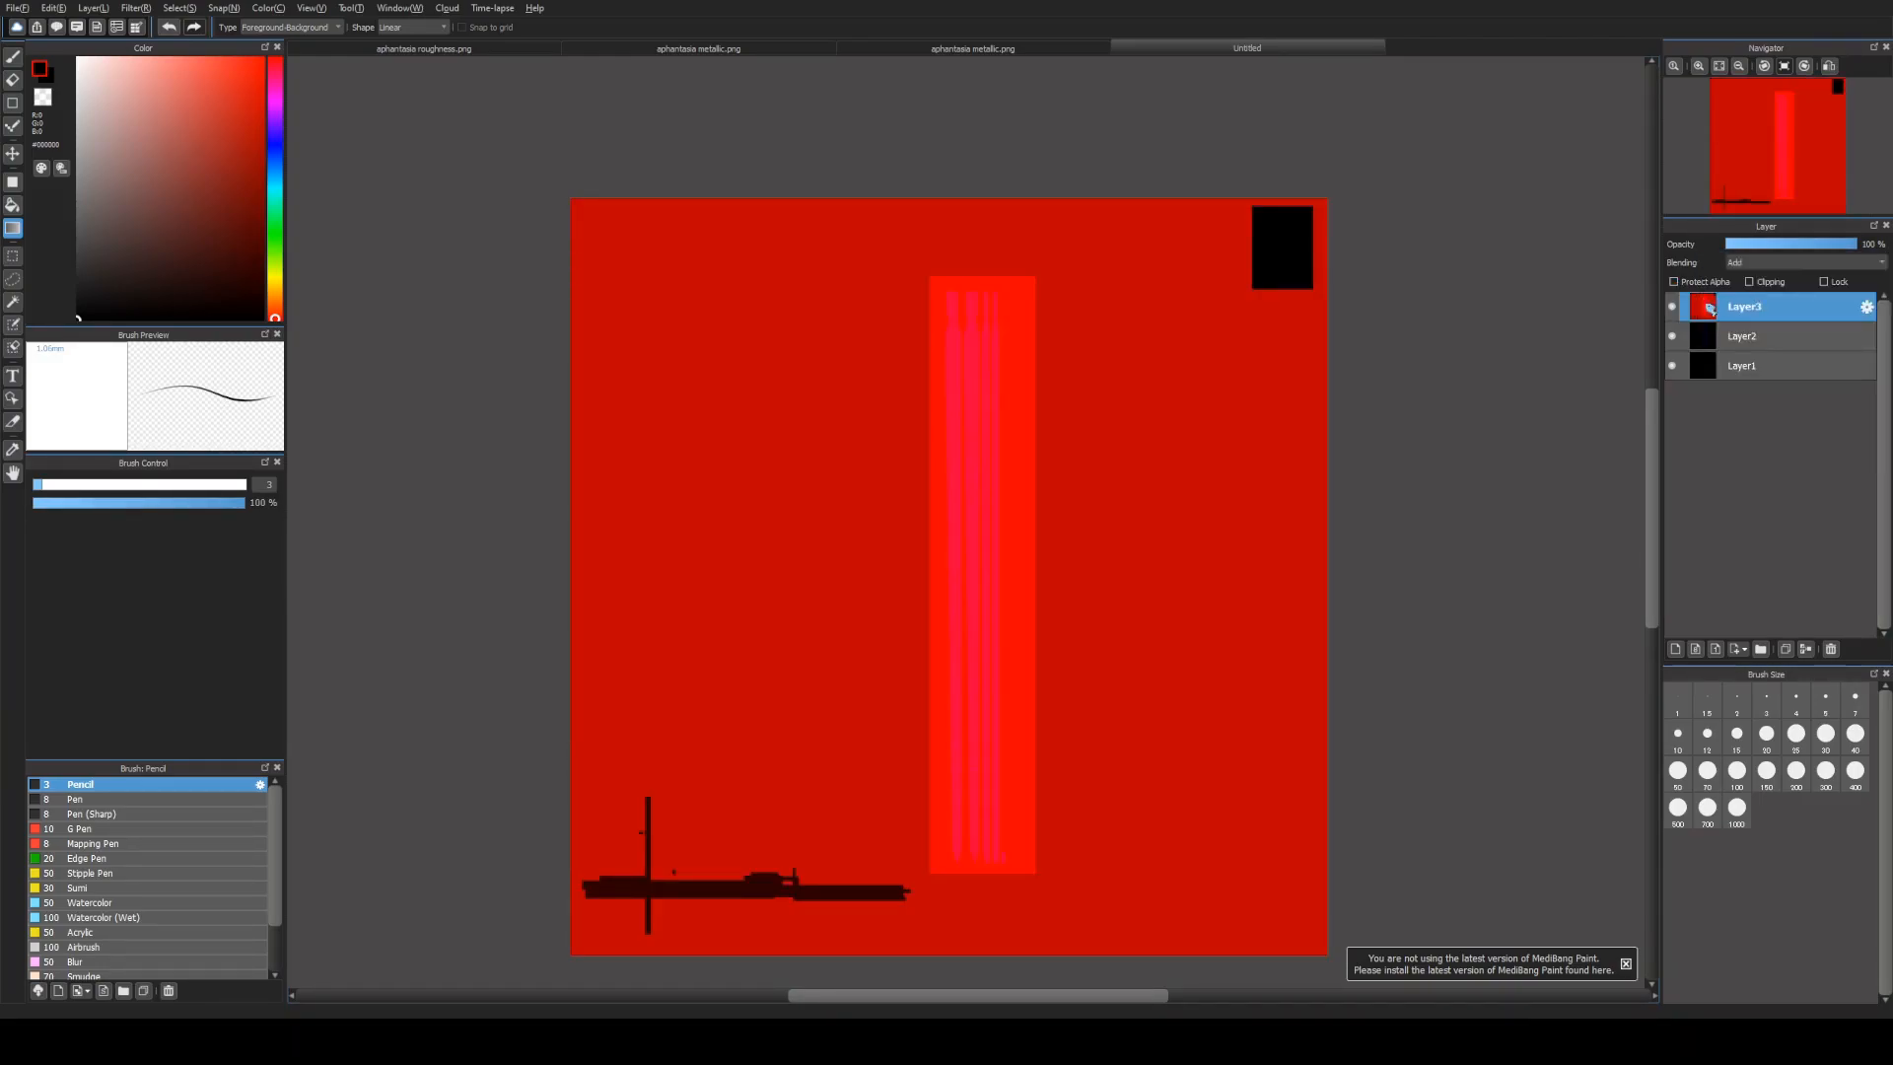
# Step: Zoom in on the patterned strips and sample their pink areas and the surrounding red
pyautogui.scroll(2, 970, 335)
pyautogui.scroll(5, 970, 332)
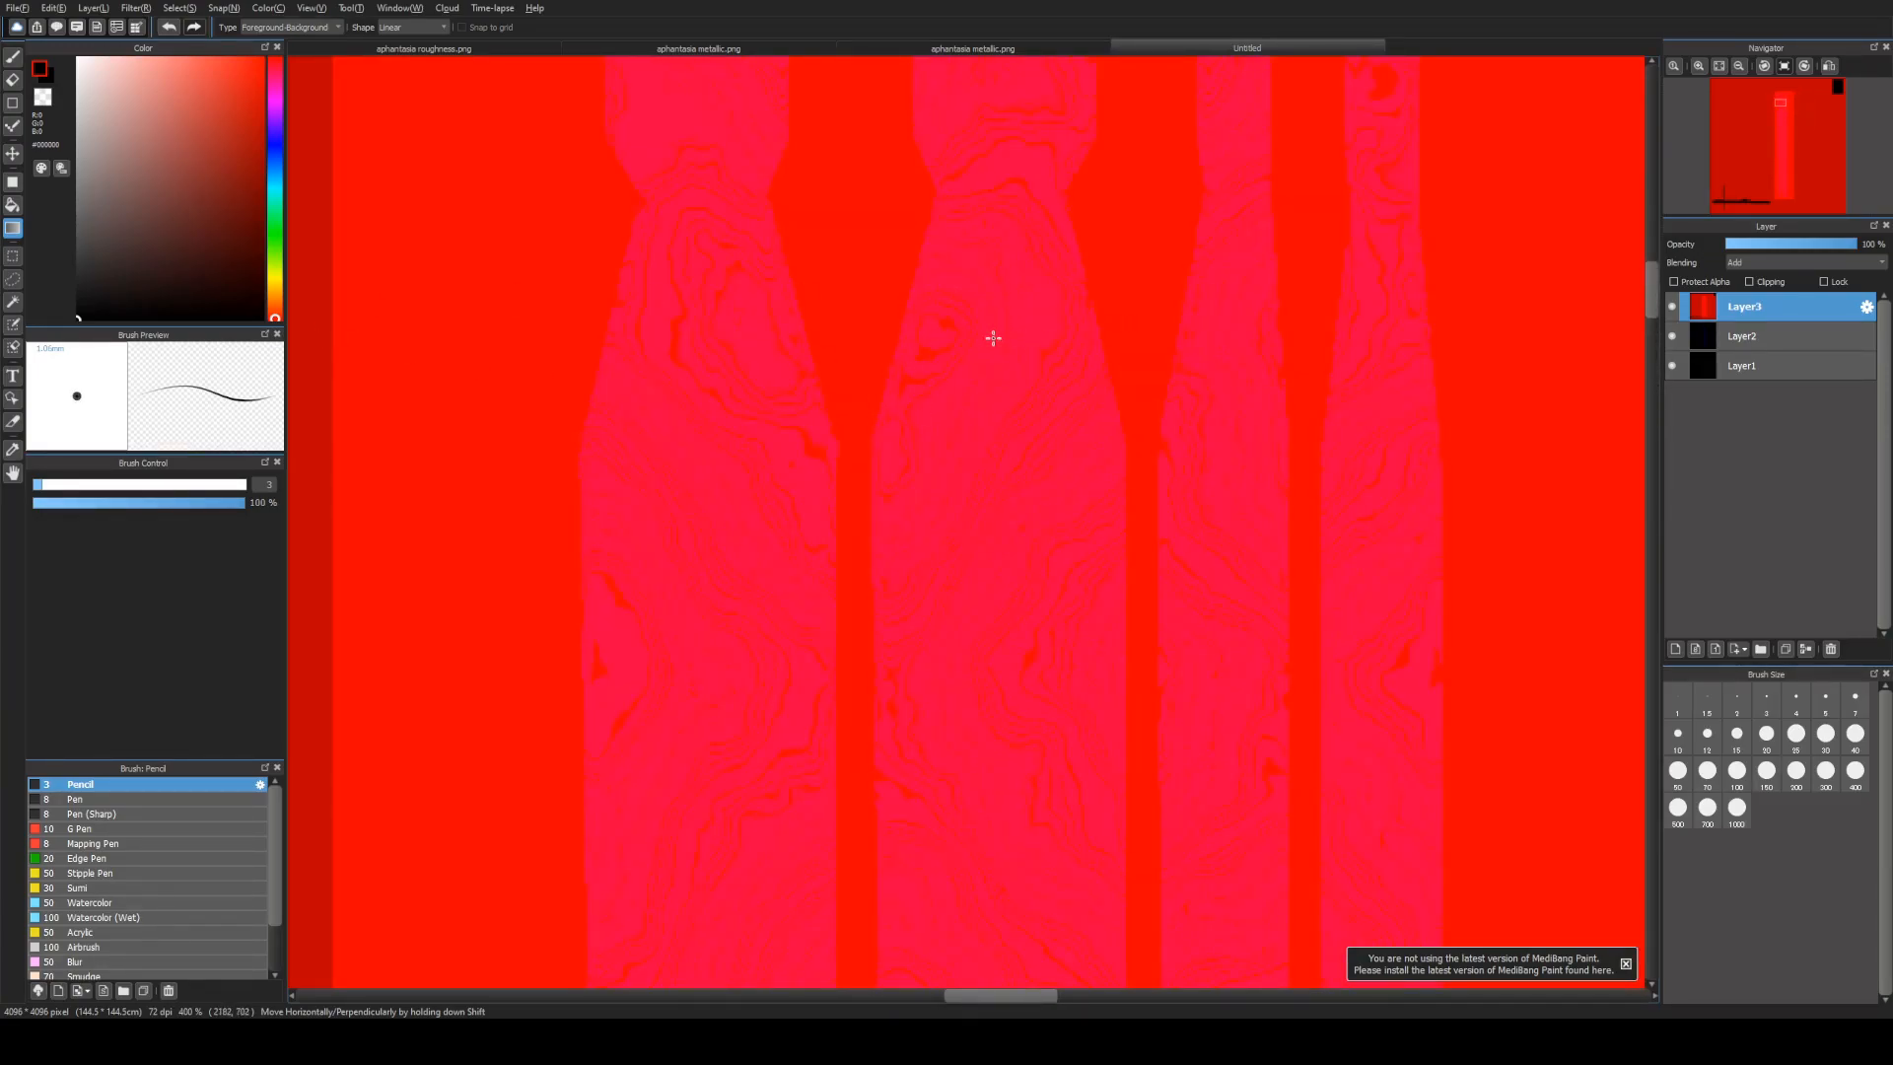
pyautogui.scroll(1, 754, 335)
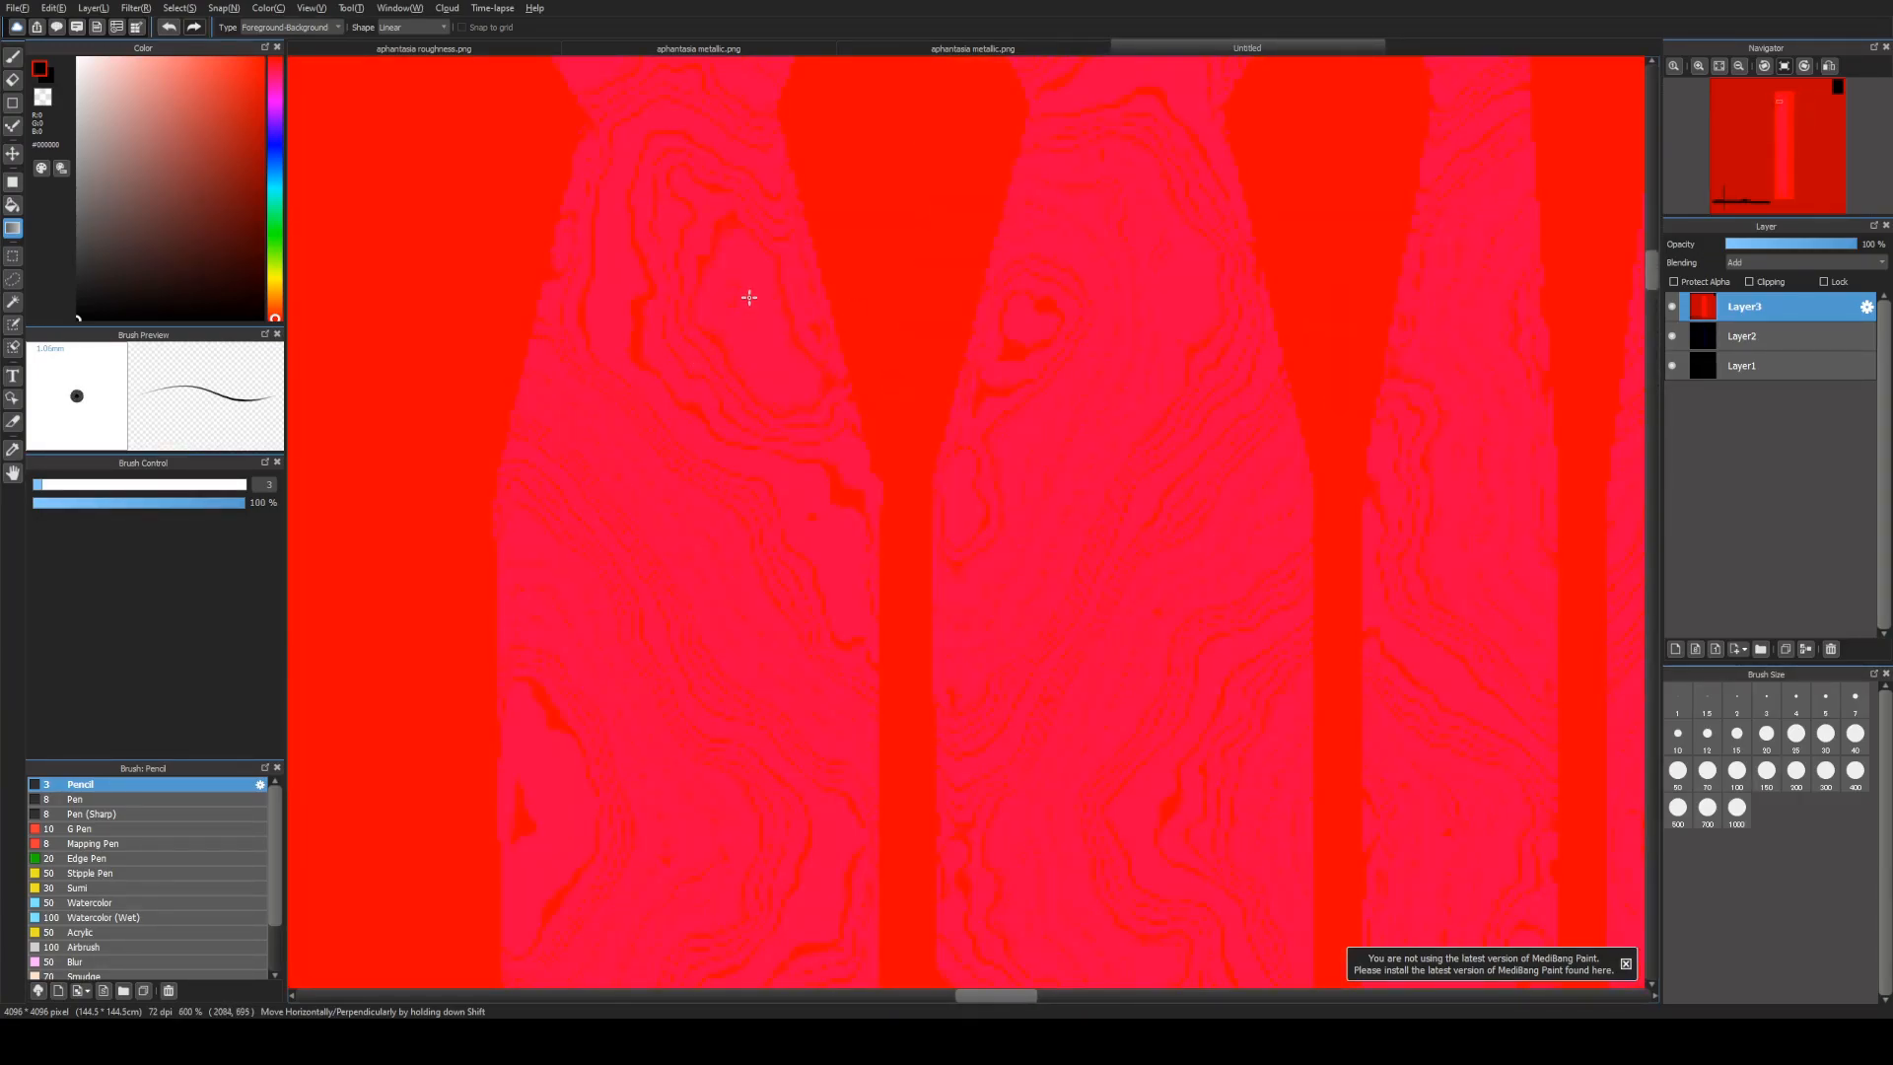
pyautogui.keyDown('alt'); pyautogui.click(755, 257); pyautogui.keyUp('alt')
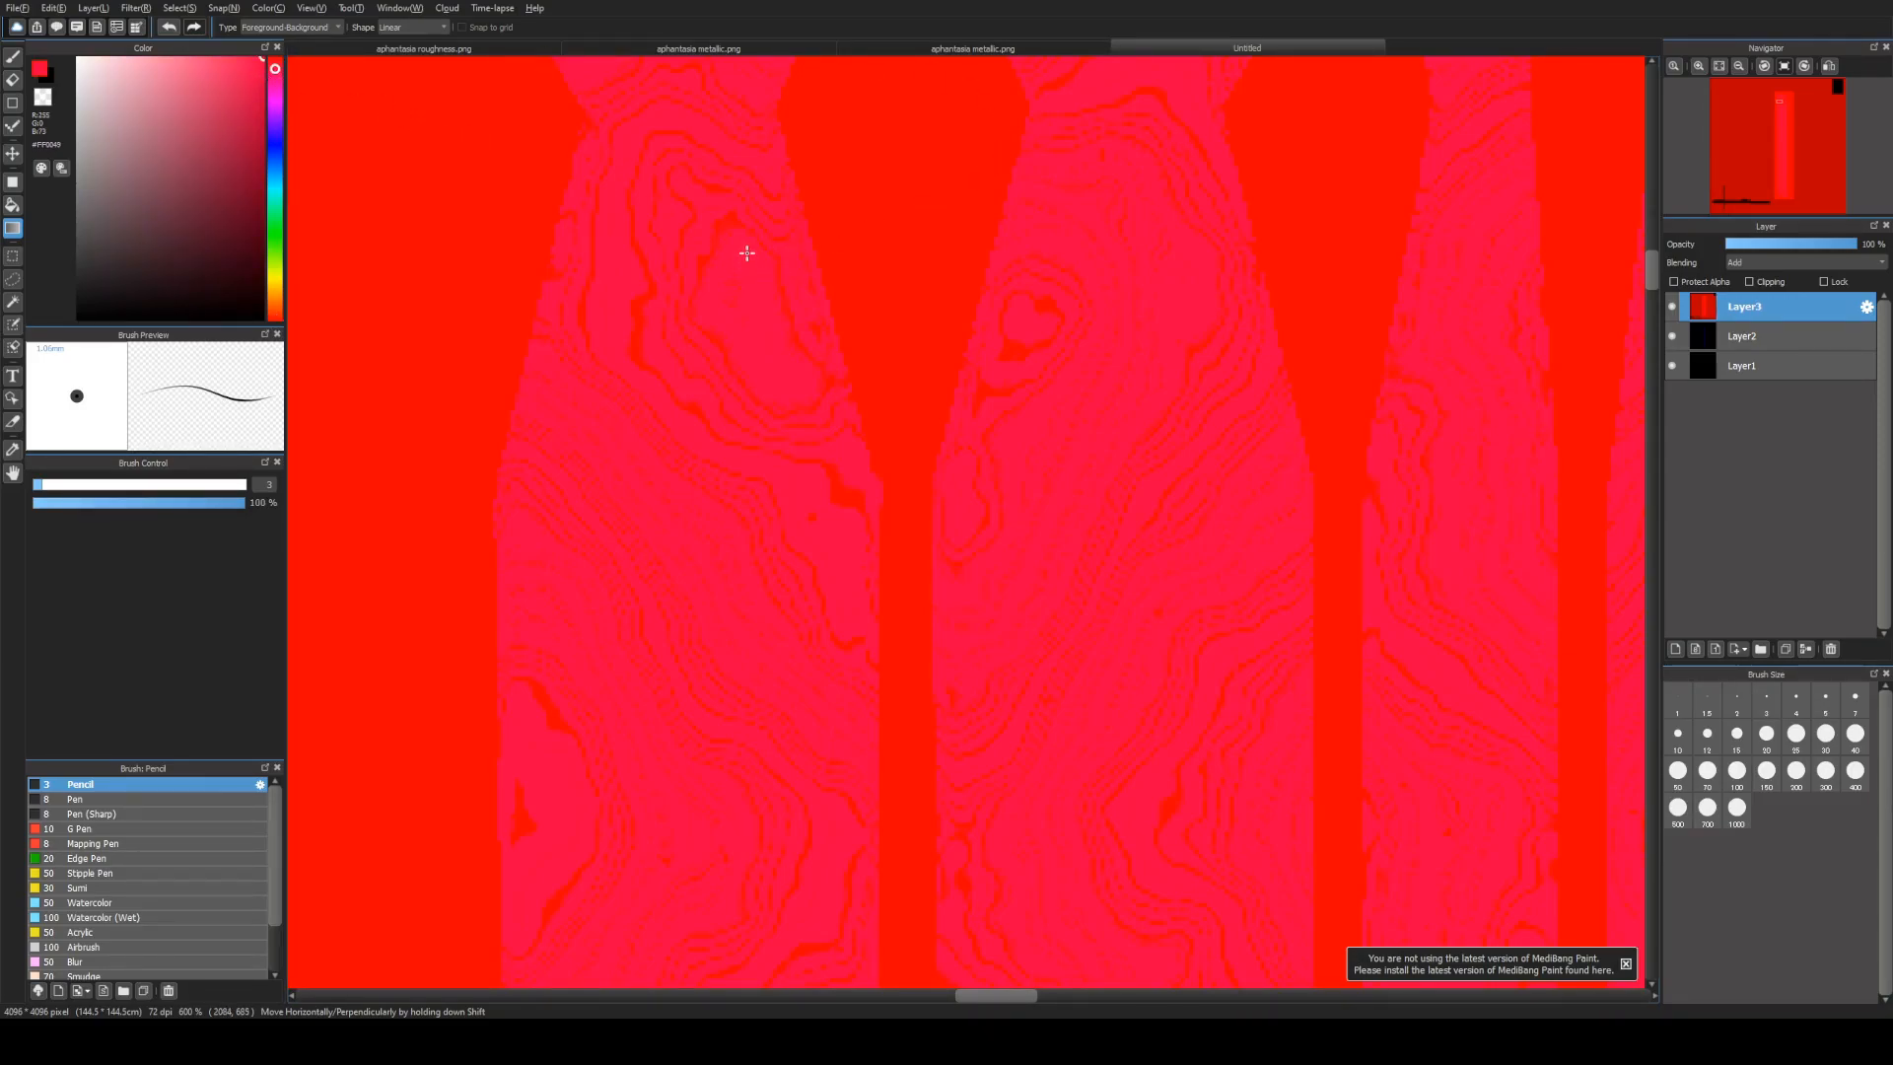
pyautogui.keyDown('alt'); pyautogui.click(927, 185); pyautogui.keyUp('alt')
pyautogui.keyDown('alt'); pyautogui.click(1050, 275); pyautogui.keyUp('alt')
pyautogui.click(1778, 334)
pyautogui.click(1780, 306)
pyautogui.click(1773, 334)
pyautogui.click(1770, 305)
pyautogui.click(1762, 336)
pyautogui.click(1765, 307)
pyautogui.click(1675, 648)
pyautogui.hotkey('ctrl', 'z')
# Step: Switch to the second aphantasia metallic.png document and sample the black background of its texture
pyautogui.click(986, 50)
pyautogui.moveTo(1006, 252); pyautogui.dragTo(1004, 256)
pyautogui.hotkey('ctrl', 'z')
pyautogui.press('b')
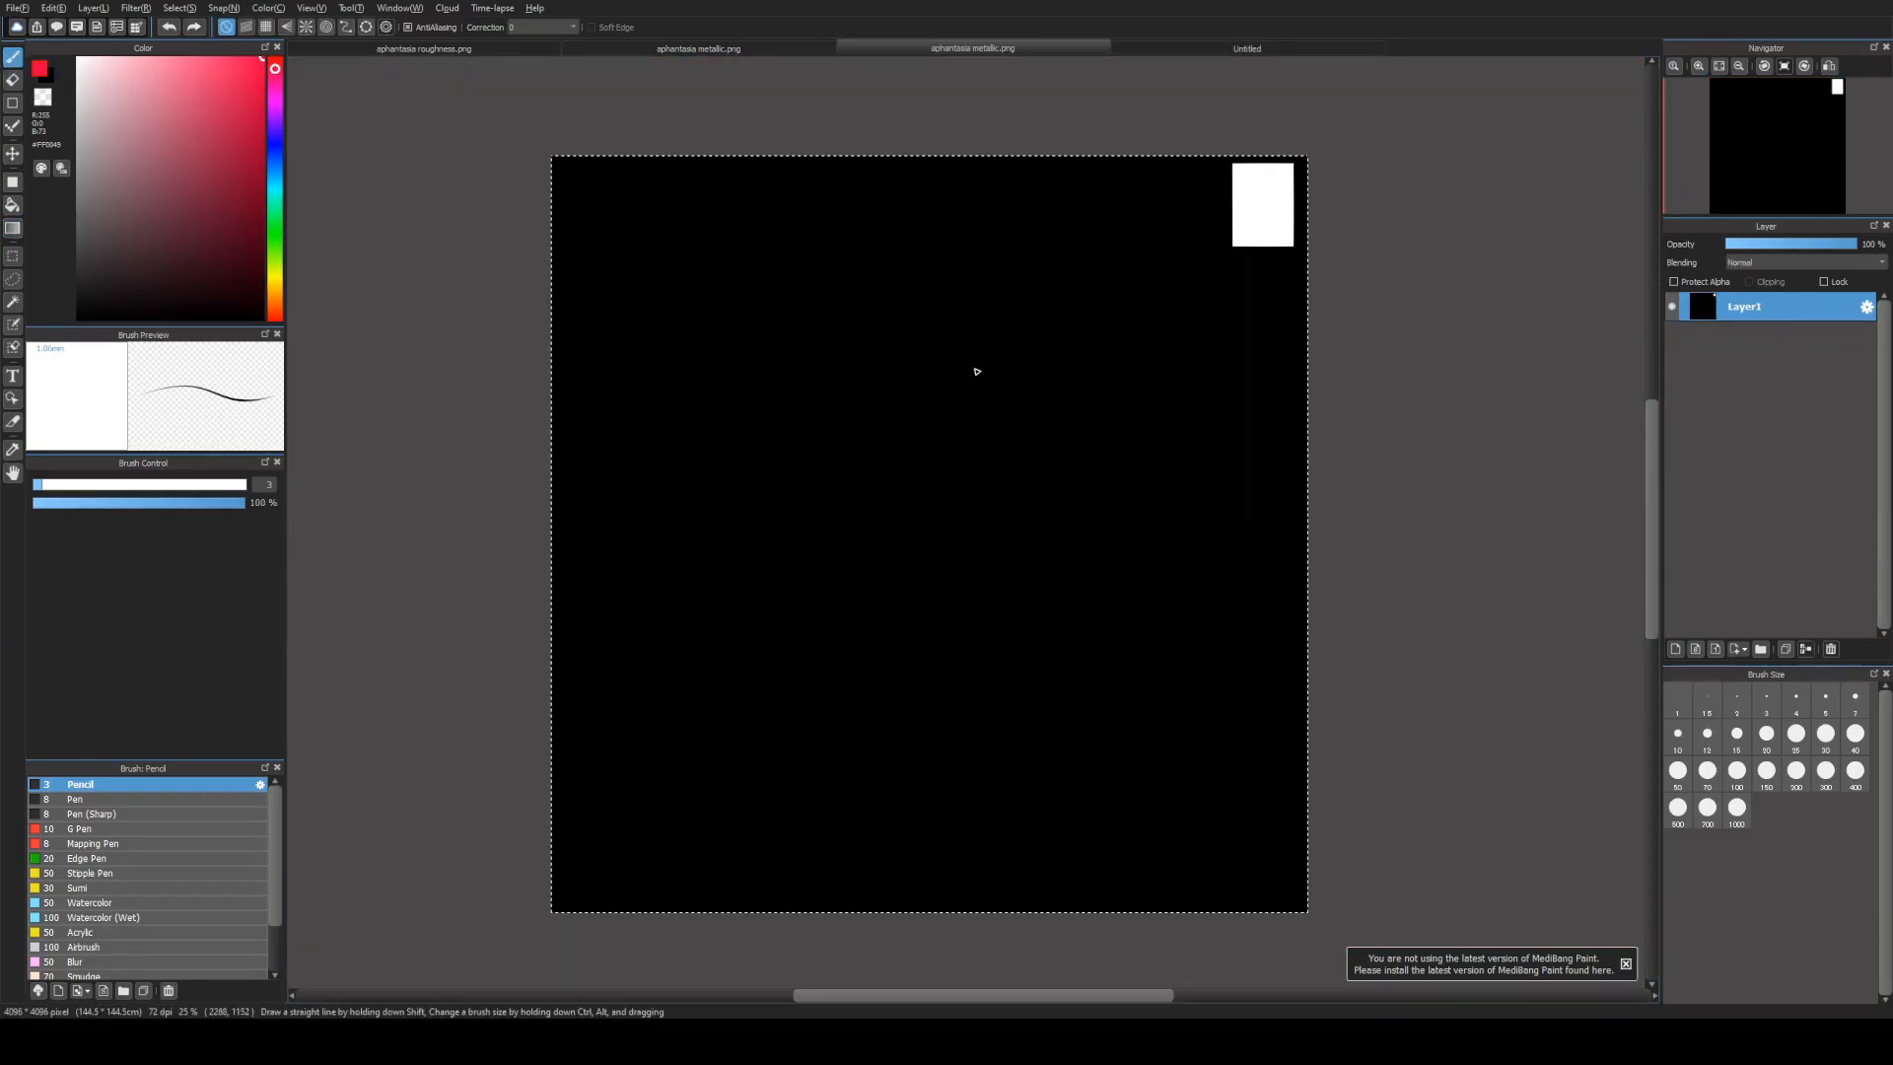
pyautogui.keyDown('alt'); pyautogui.click(952, 570); pyautogui.keyUp('alt')
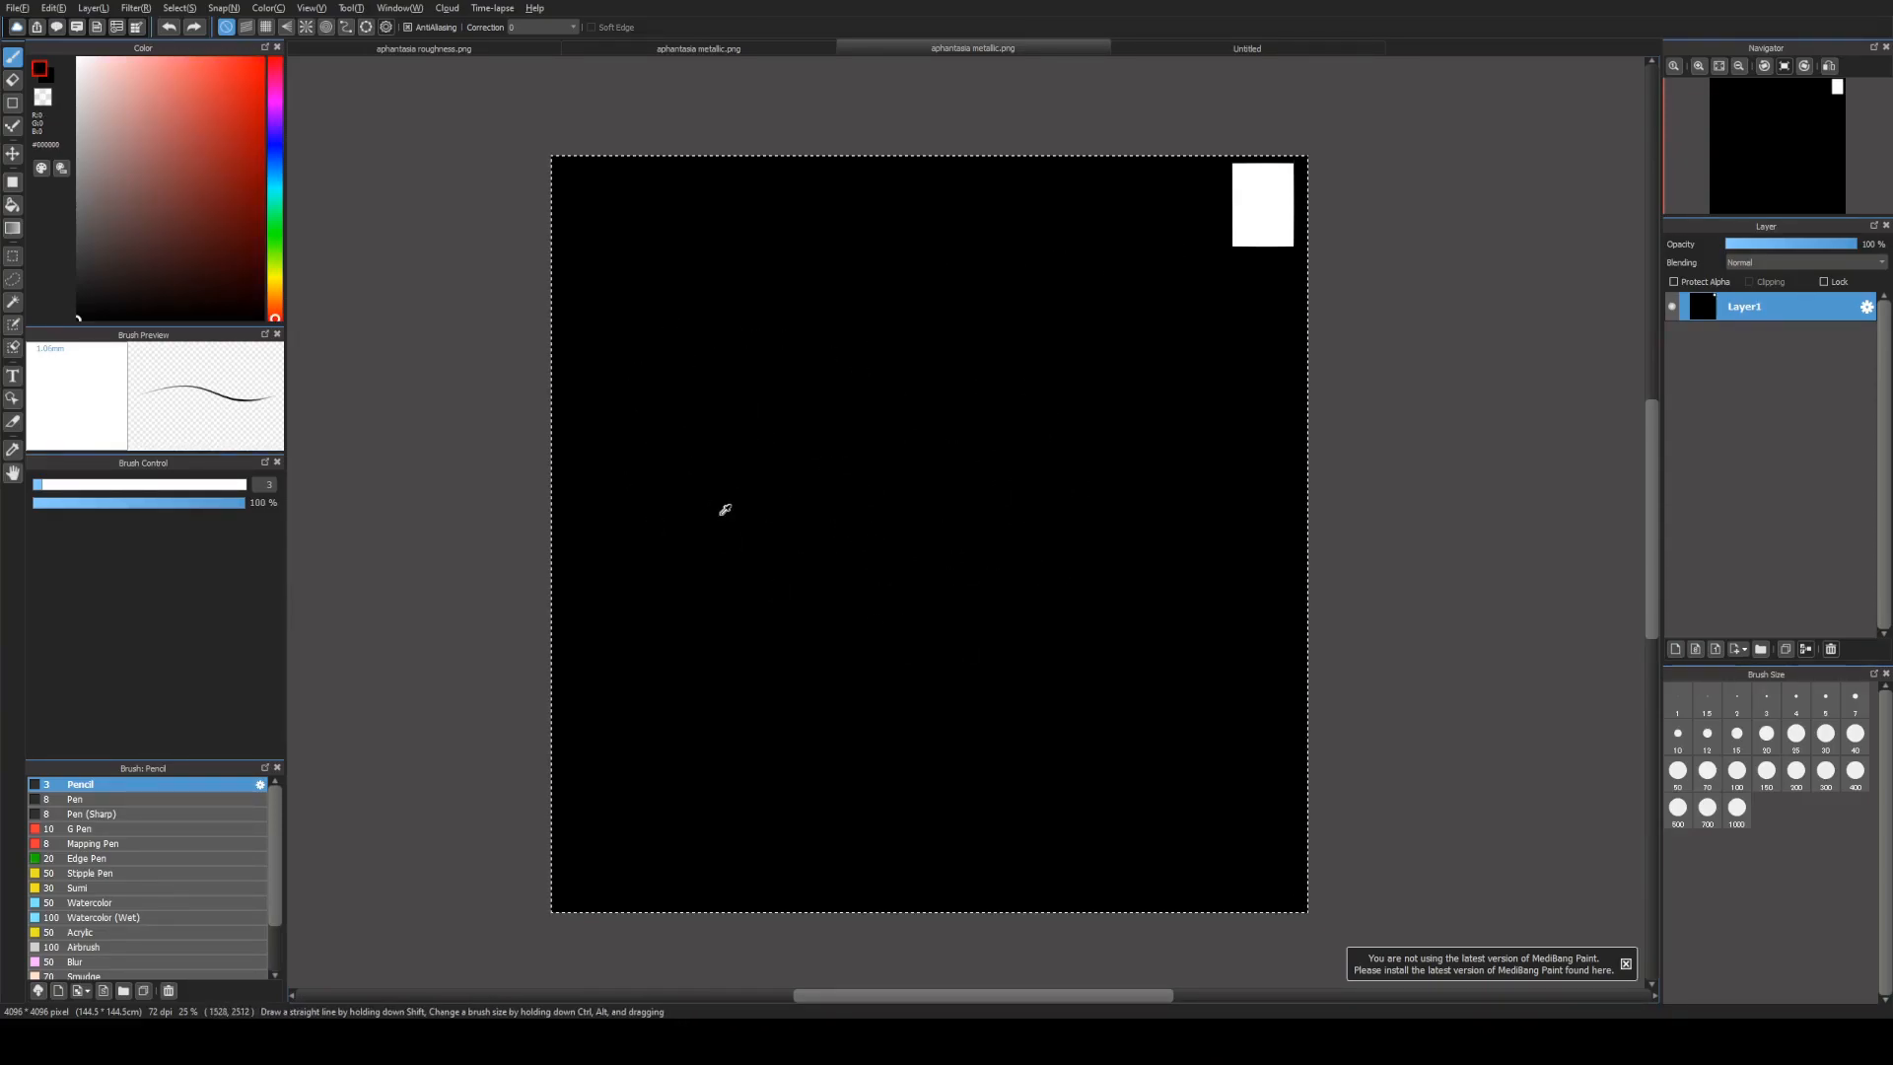
# Step: Fill two overlapping rectangles with white in the right half of the black metallic texture
pyautogui.click(15, 258)
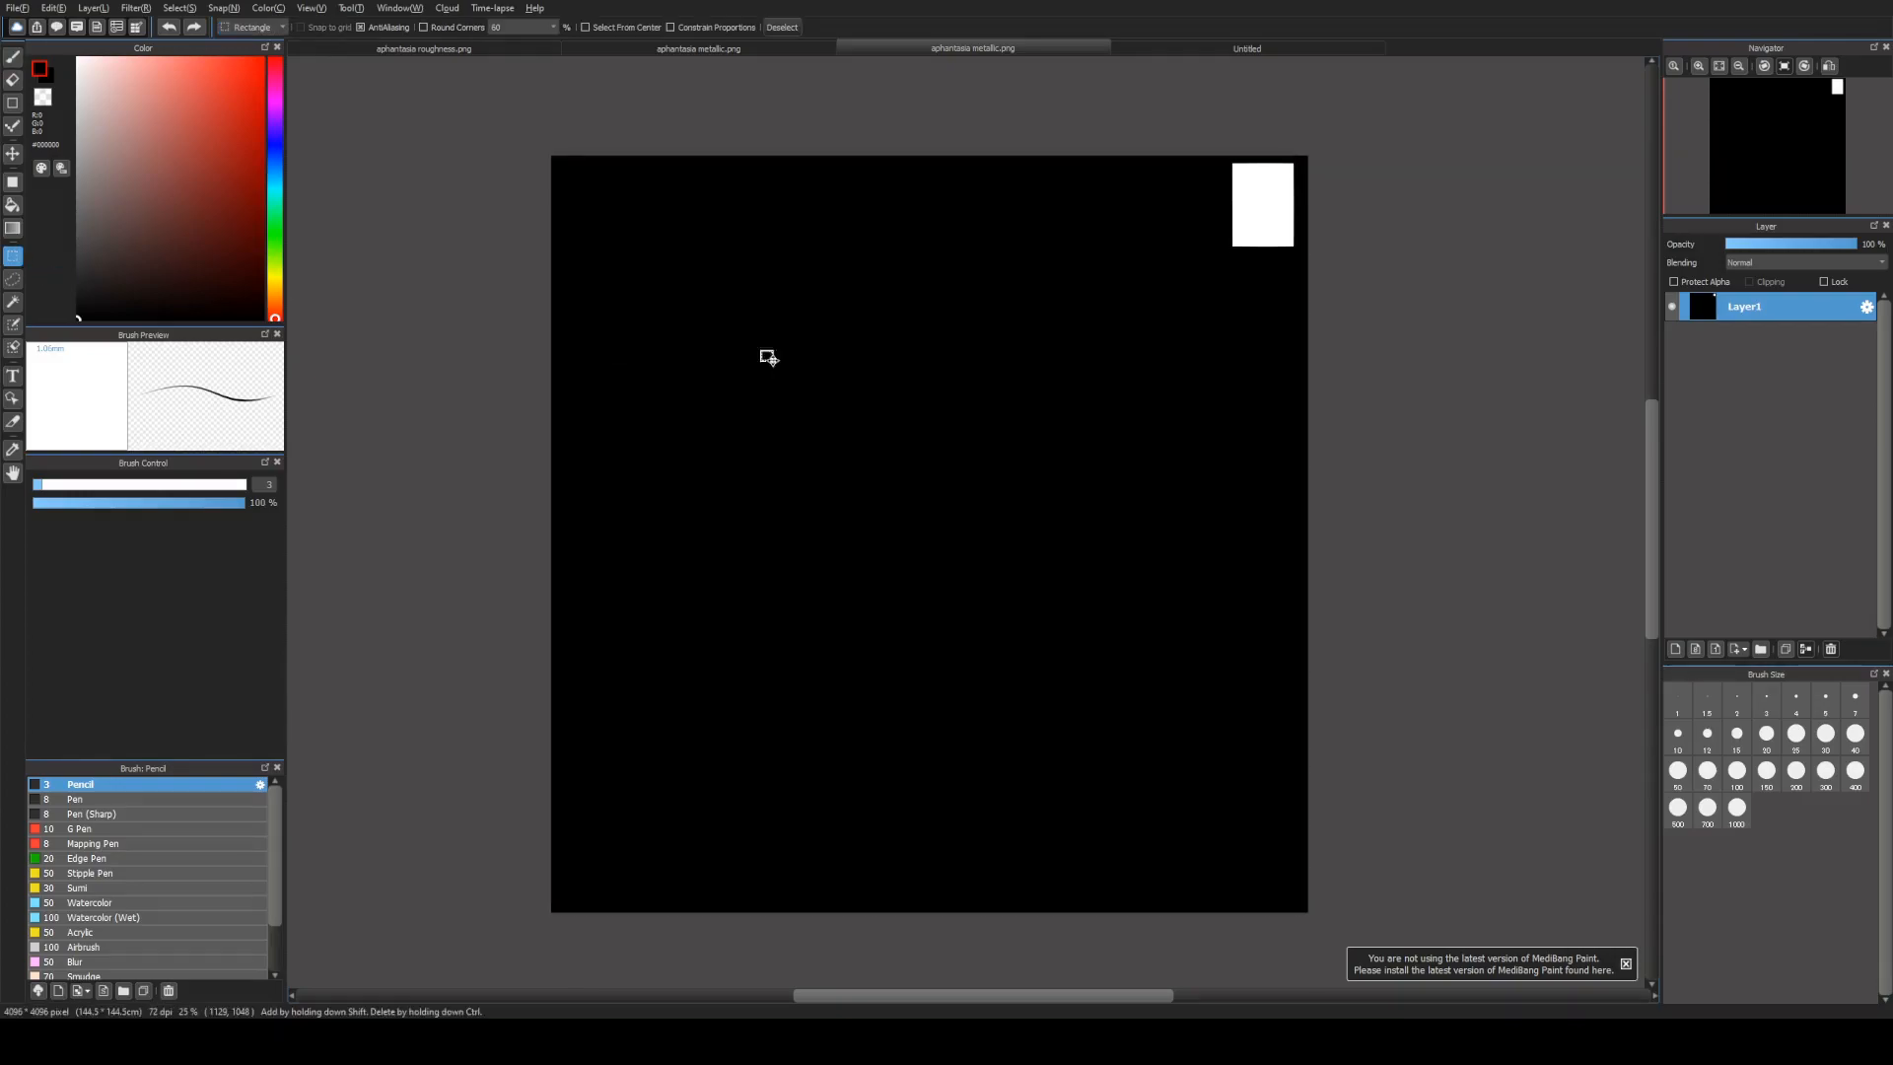
pyautogui.moveTo(148, 186); pyautogui.dragTo(77, 57)
pyautogui.moveTo(1095, 431); pyautogui.dragTo(1221, 597)
pyautogui.hotkey('ctrl', 'd')
pyautogui.moveTo(1122, 468); pyautogui.dragTo(1249, 623)
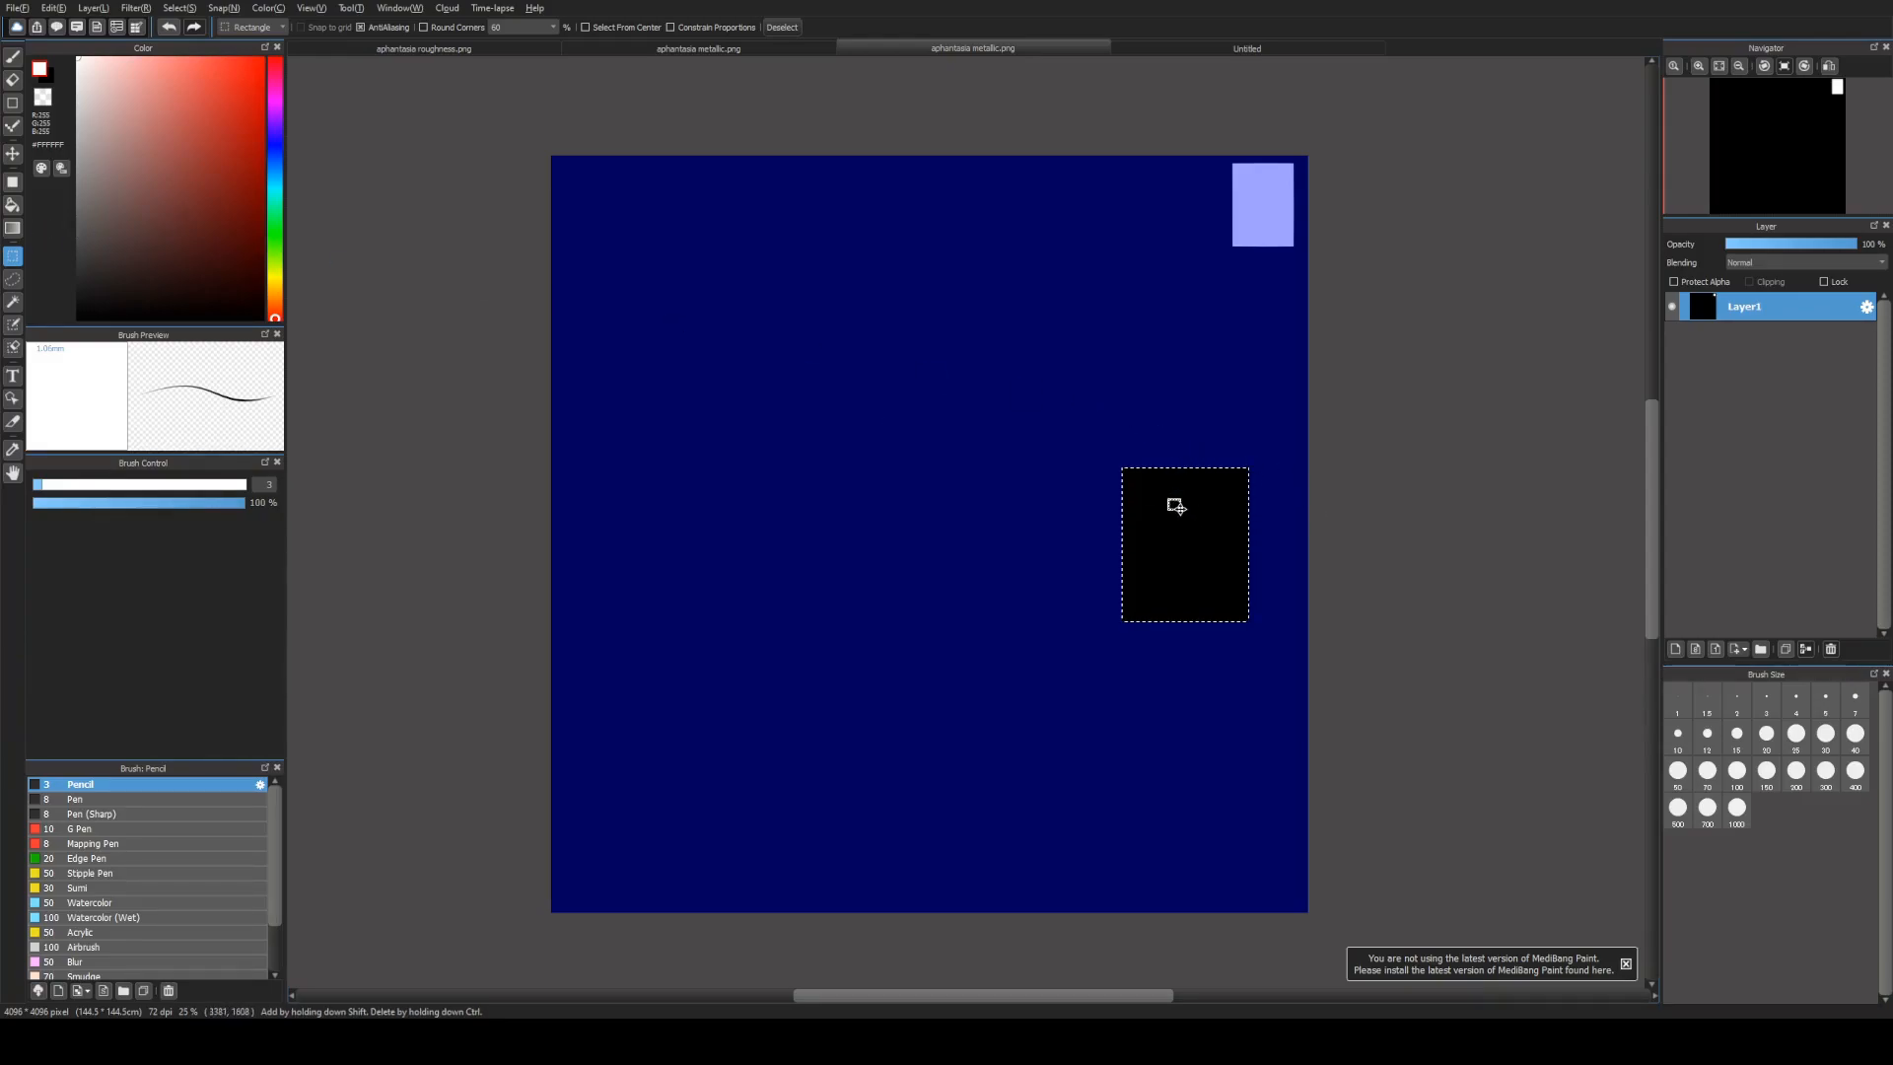
pyautogui.hotkey('ctrl', 'u')
pyautogui.hotkey('ctrl', 'd')
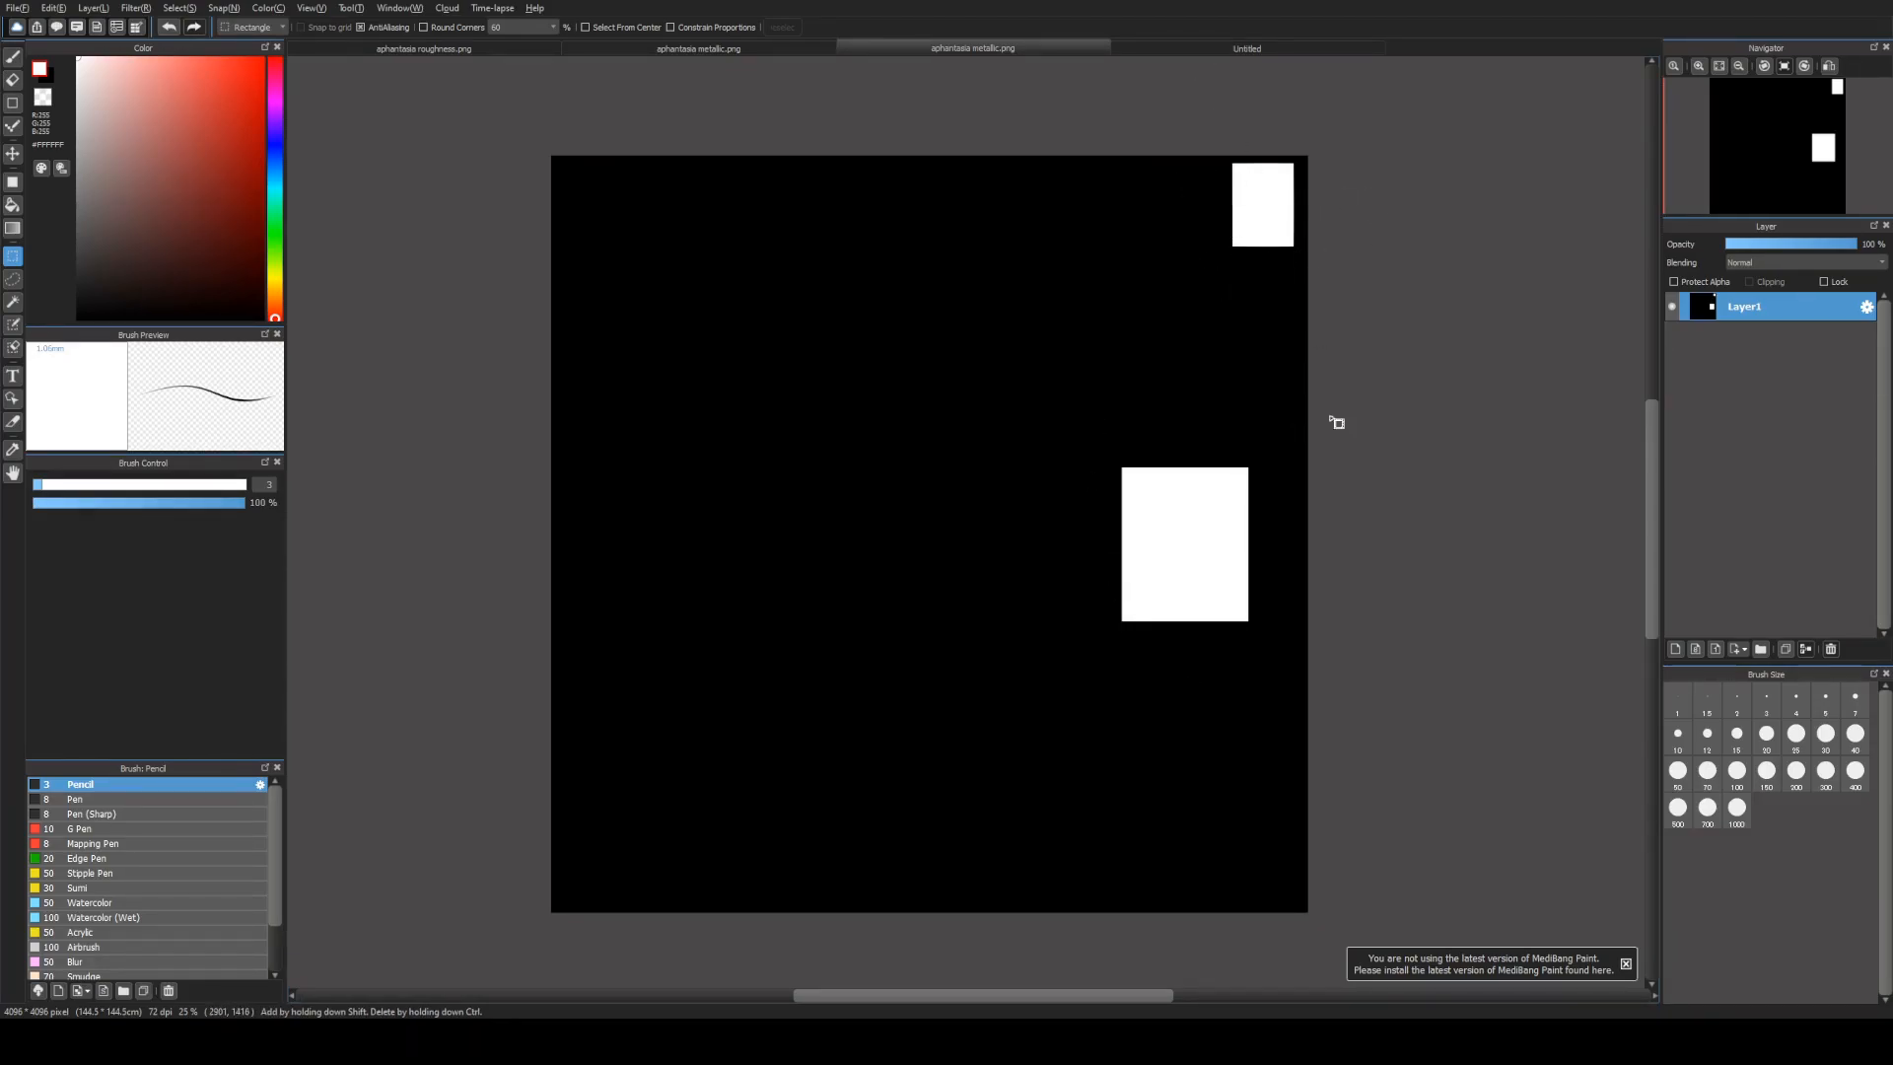
pyautogui.moveTo(1080, 387); pyautogui.dragTo(1253, 581)
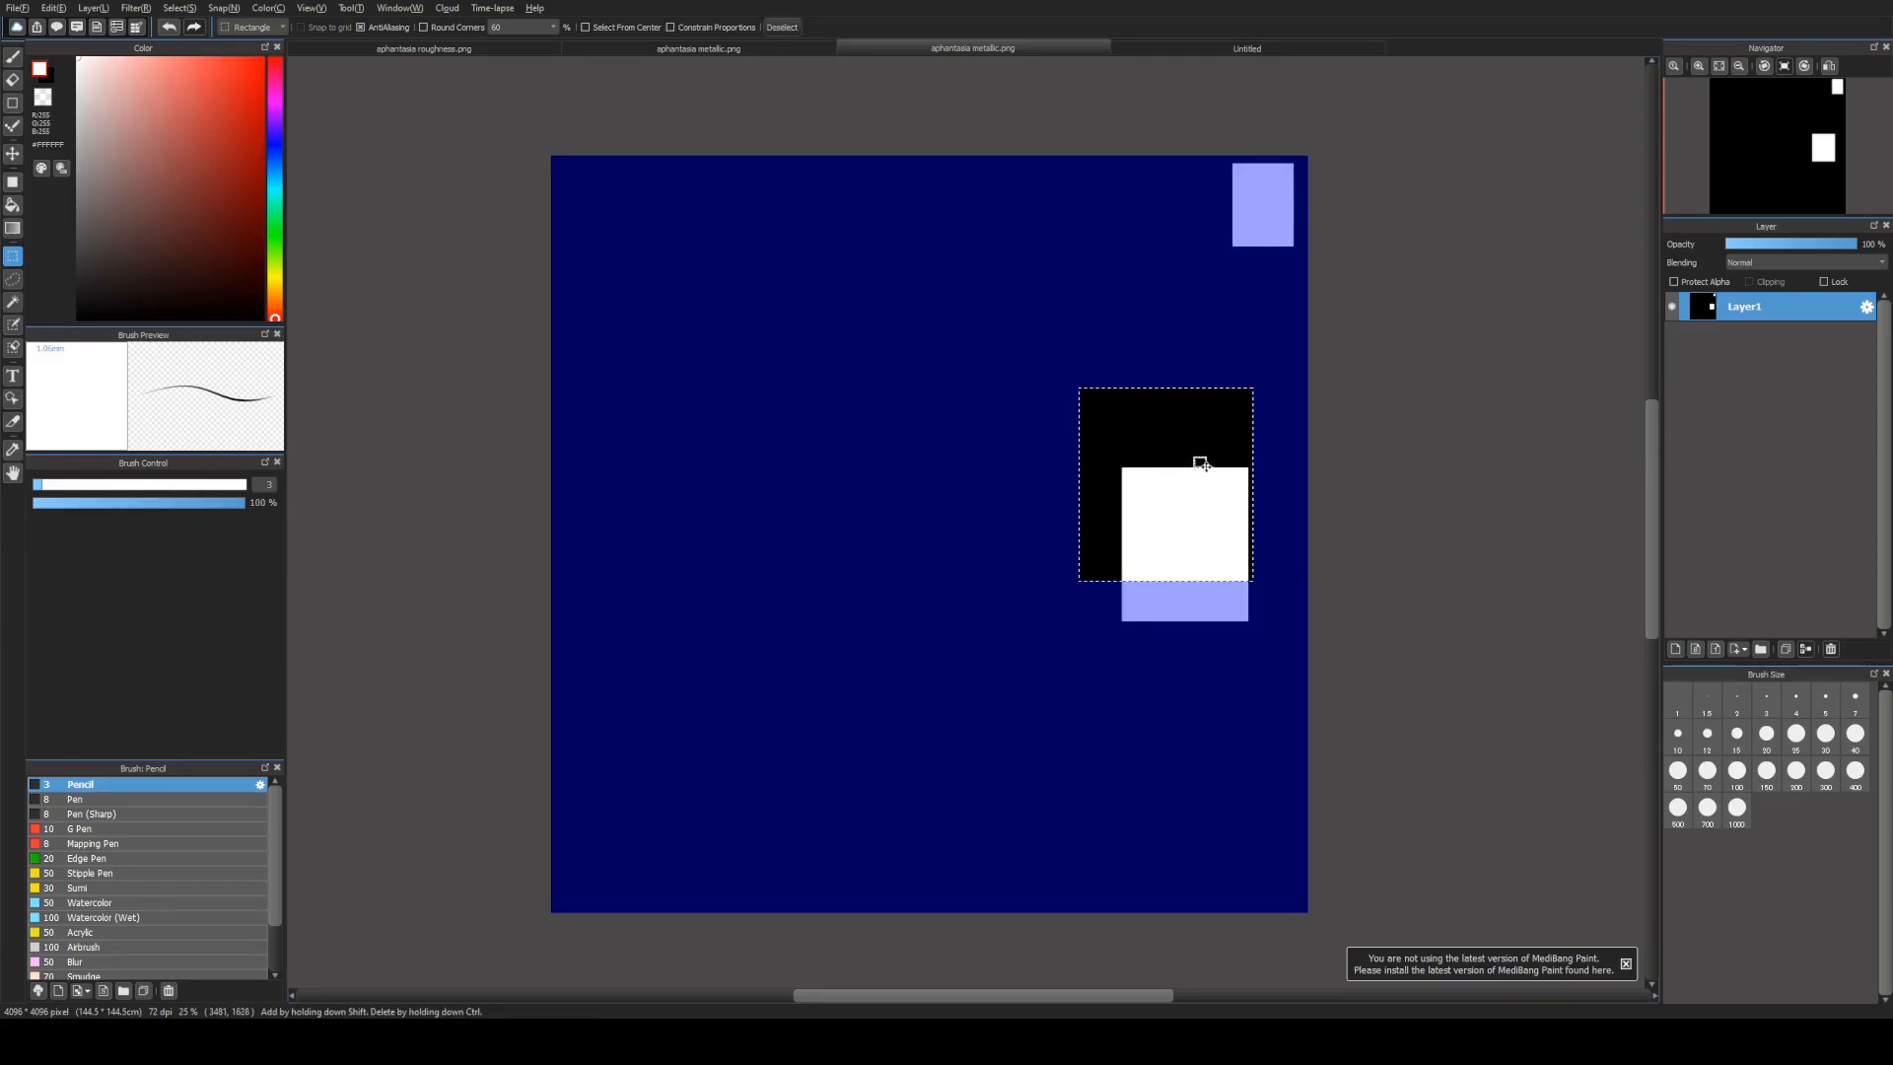
pyautogui.press('Insert')
pyautogui.hotkey('ctrl', 'd')
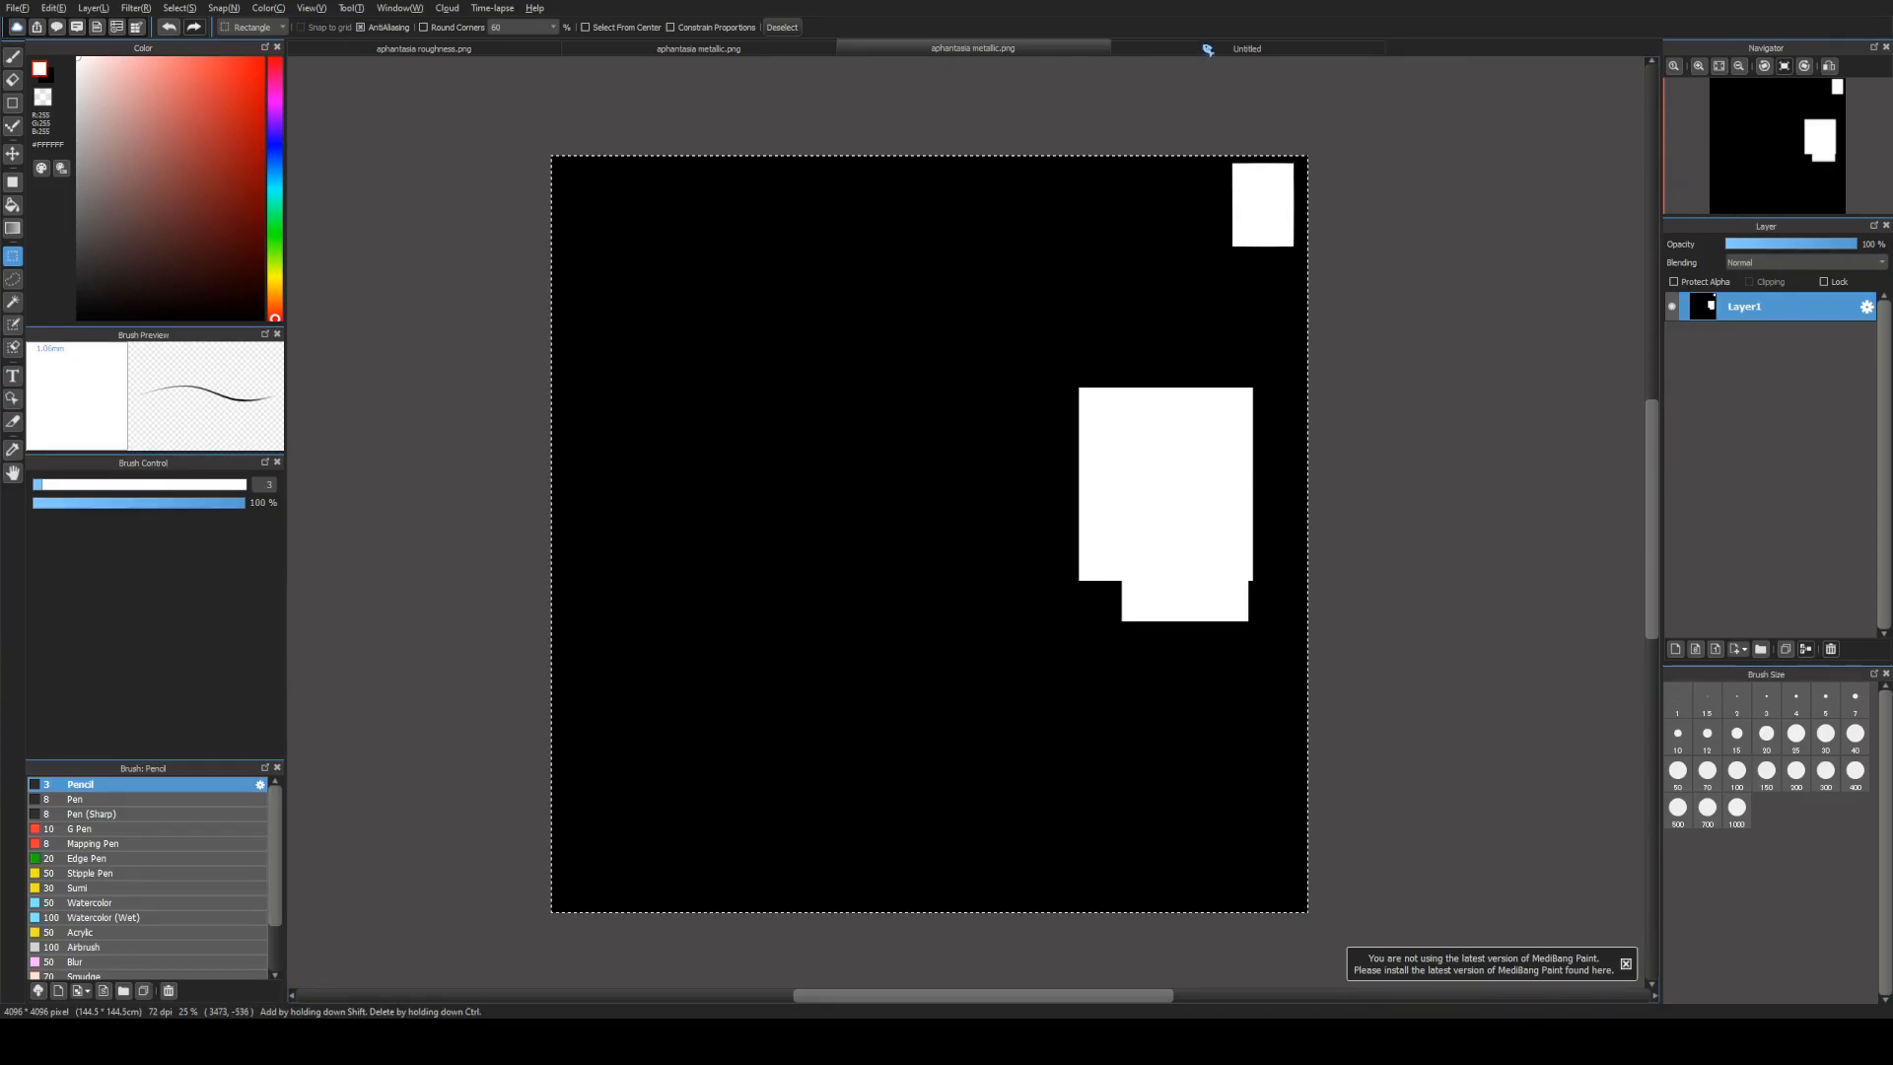
# Step: Copy the edited black-and-white metallic texture into the Untitled document as a new layer above Layer3
pyautogui.click(1223, 48)
pyautogui.scroll(-10, 1069, 139)
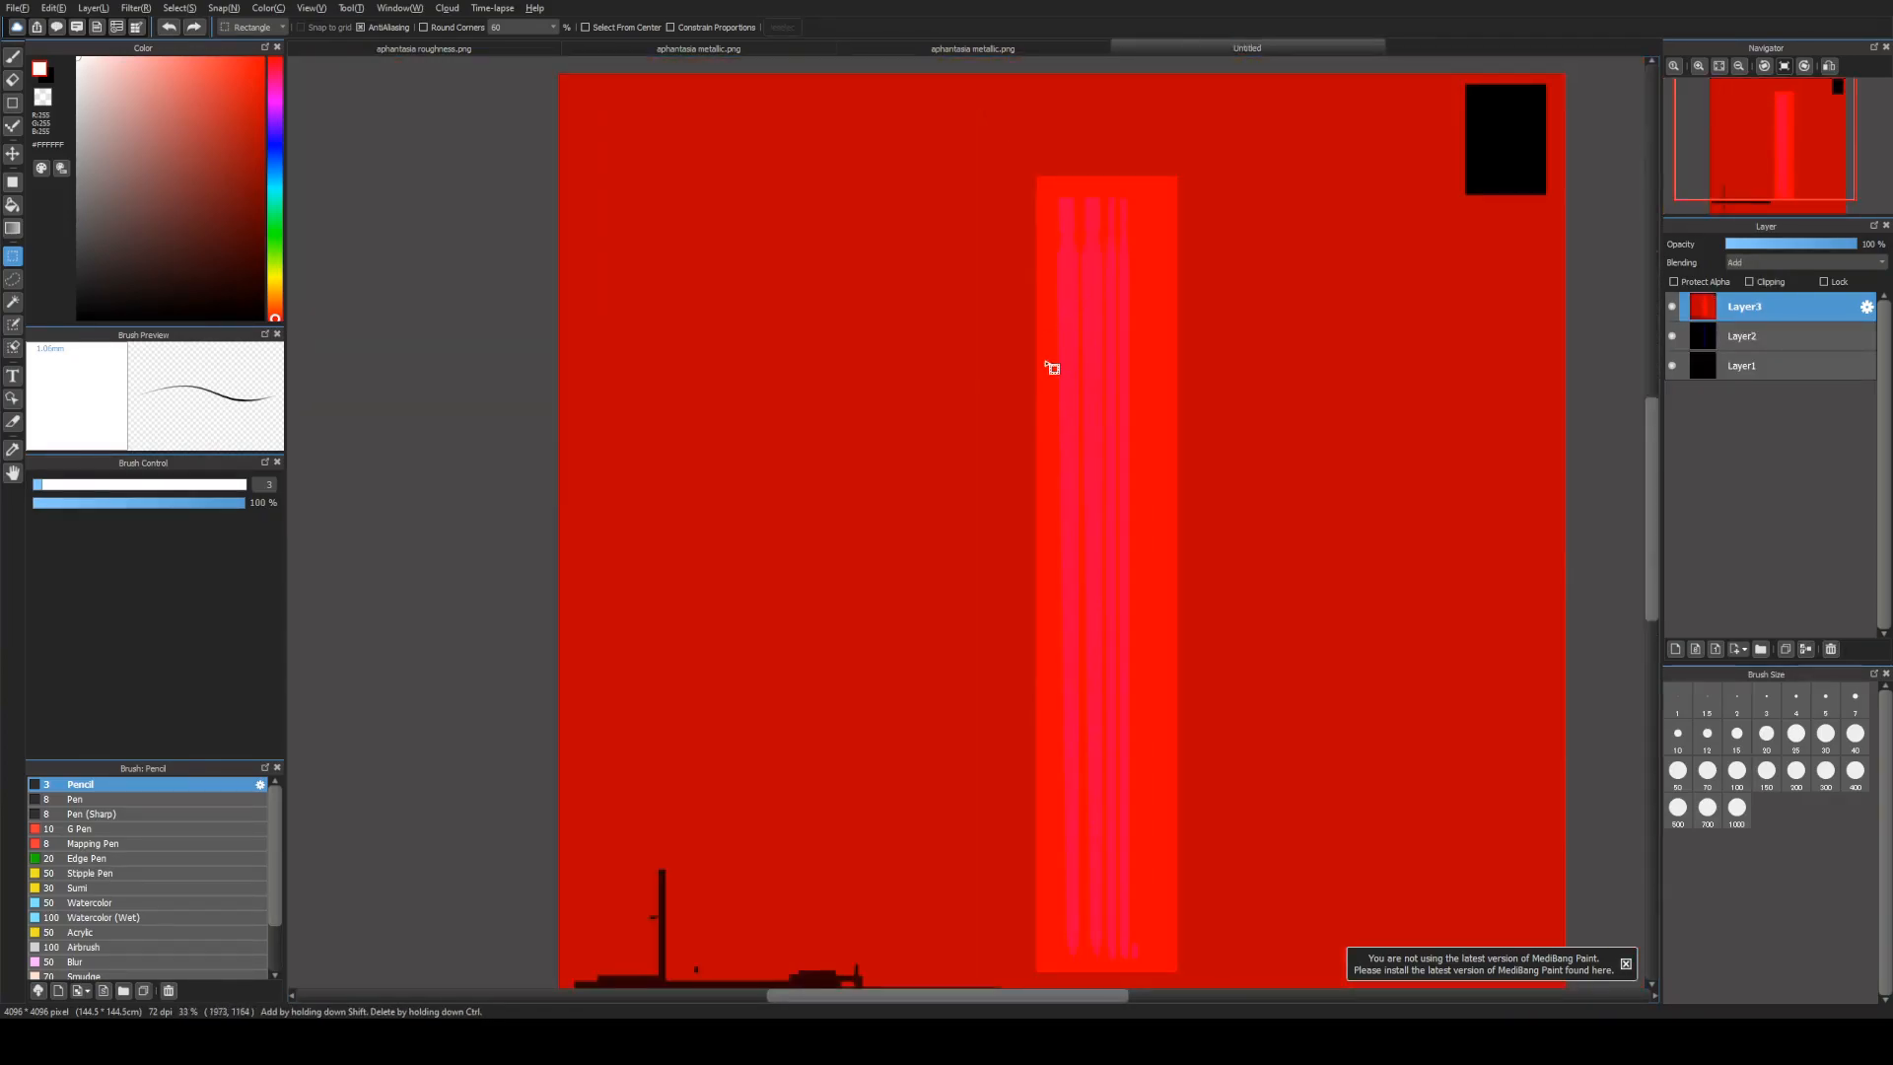
pyautogui.scroll(1, 1115, 384)
pyautogui.hotkey('ctrl', 'v')
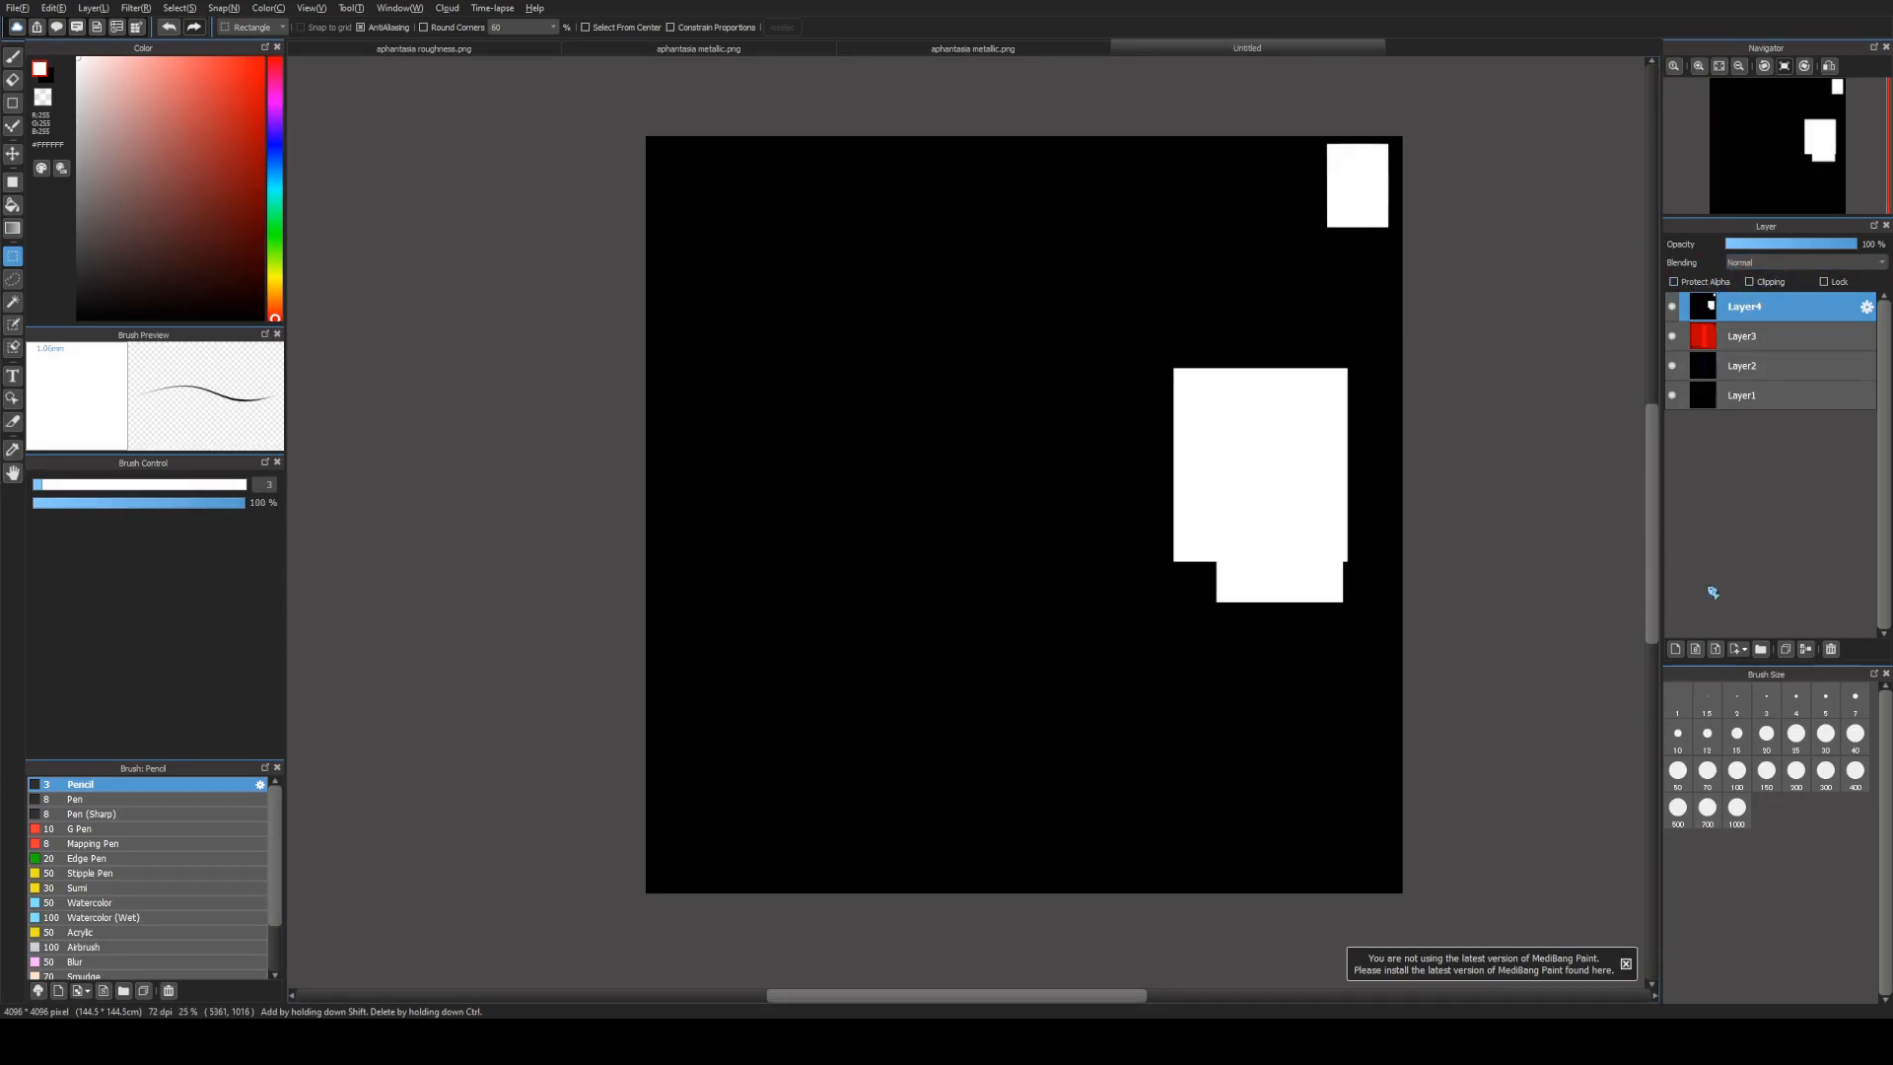
# Step: Tint the pasted texture by merging down a Multiply layer filled with green (RGB 0, 255, 0), and set its blending mode to Add
pyautogui.click(1675, 649)
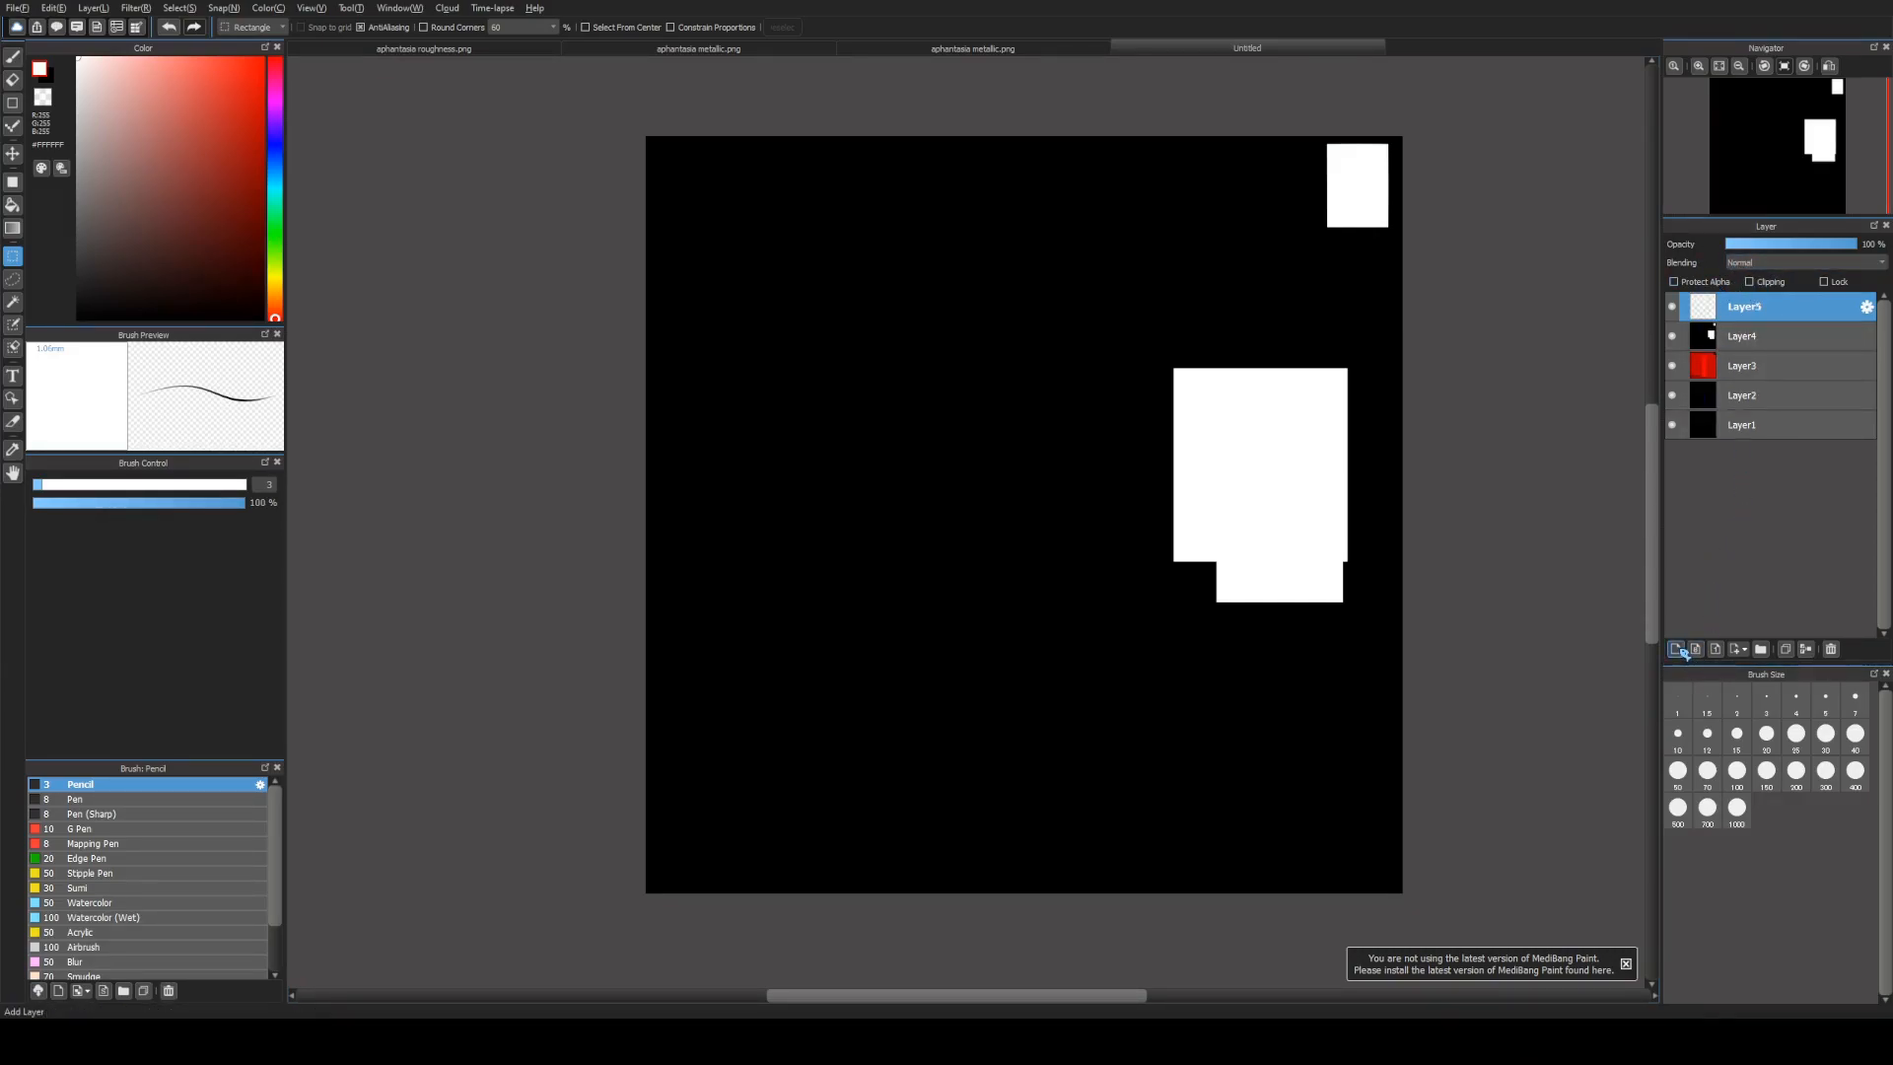
pyautogui.click(42, 169)
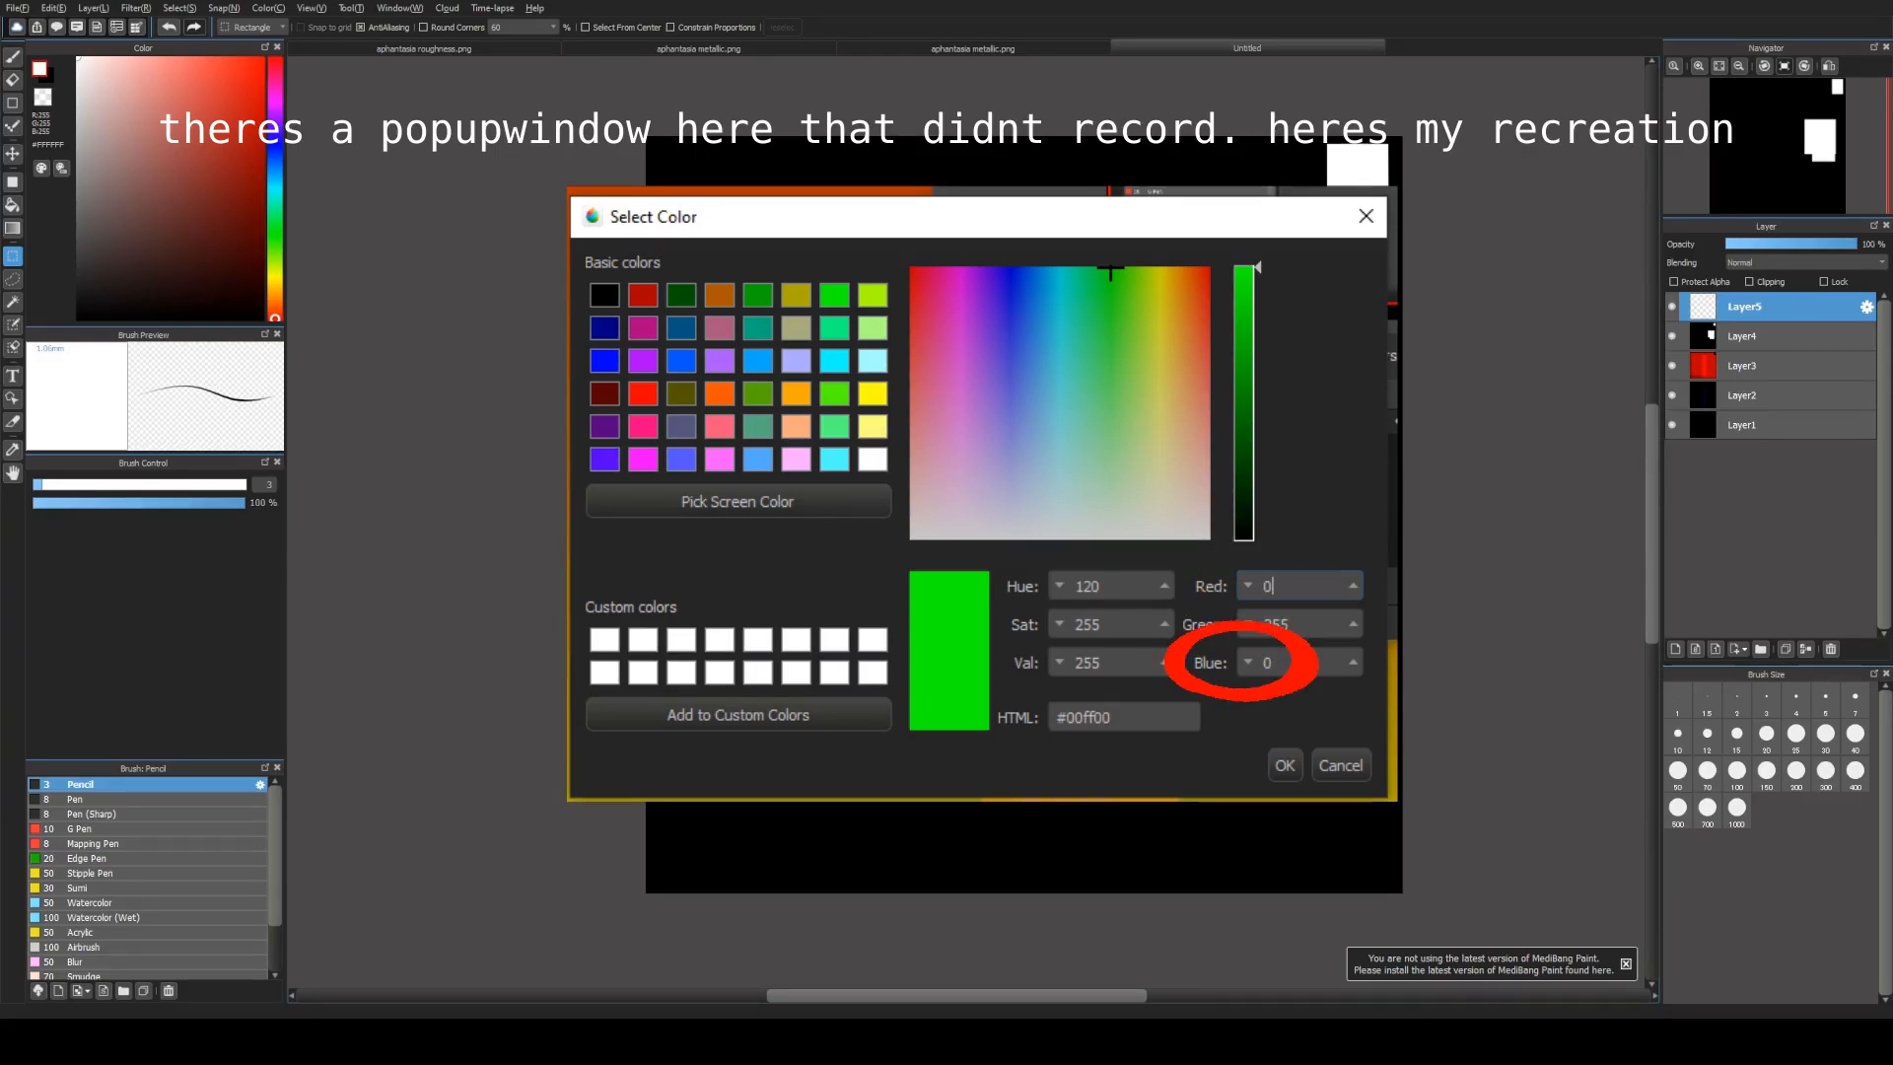
pyautogui.press('Return')
pyautogui.click(13, 228)
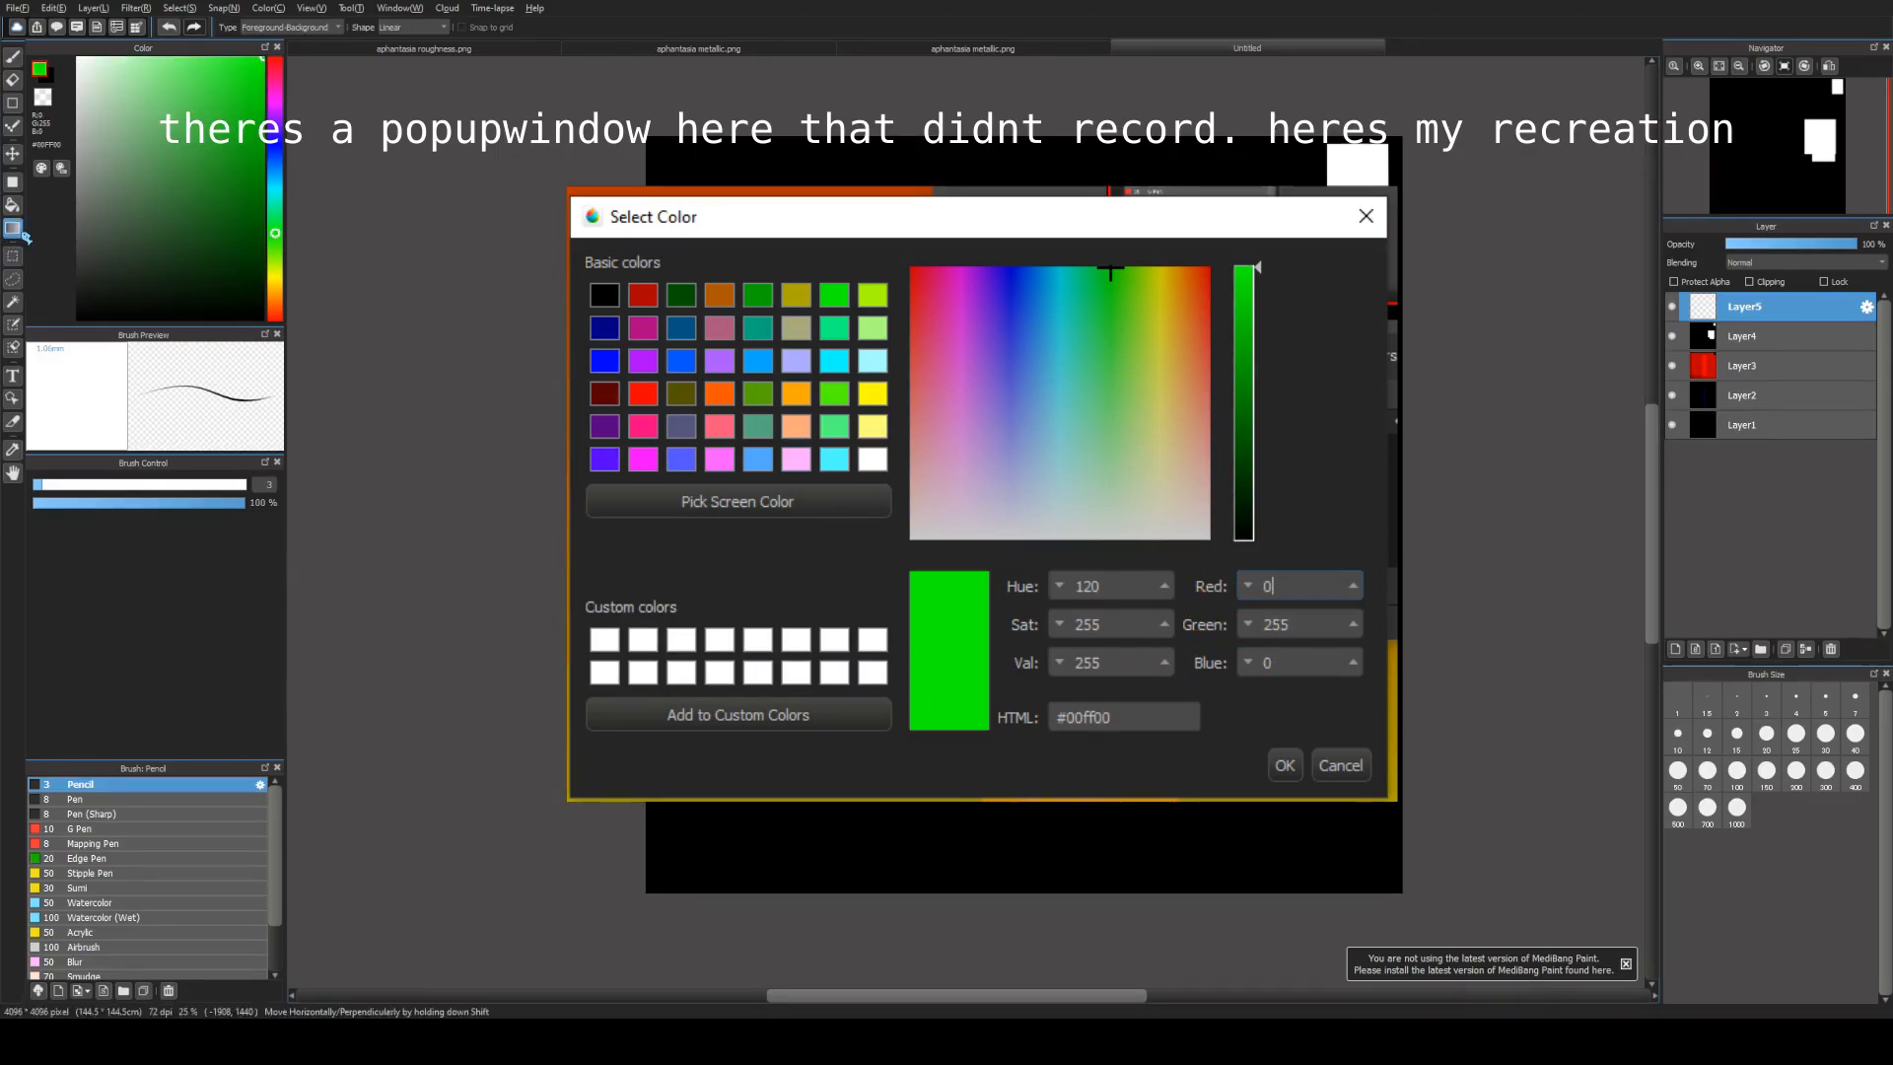
pyautogui.moveTo(558, 436); pyautogui.dragTo(479, 425)
pyautogui.scroll(-1, 1760, 267)
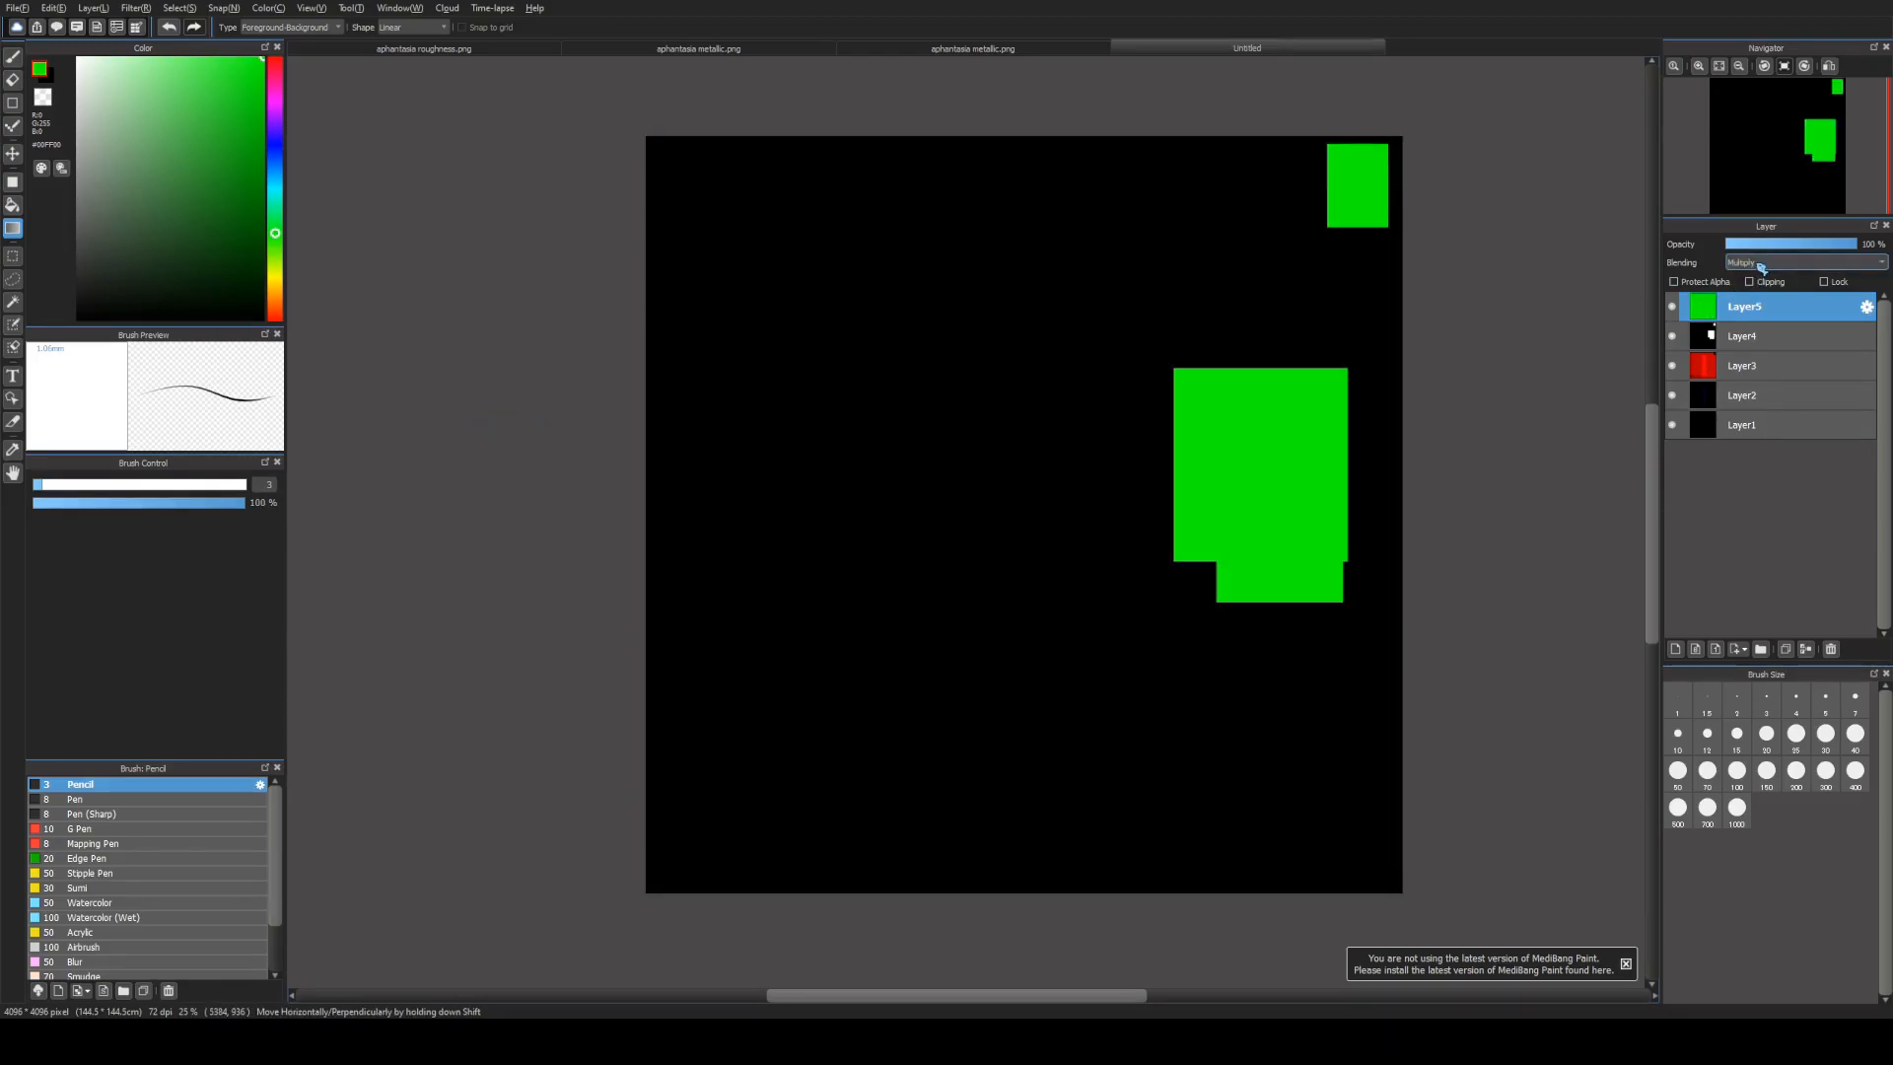
pyautogui.hotkey('ctrl', 'e')
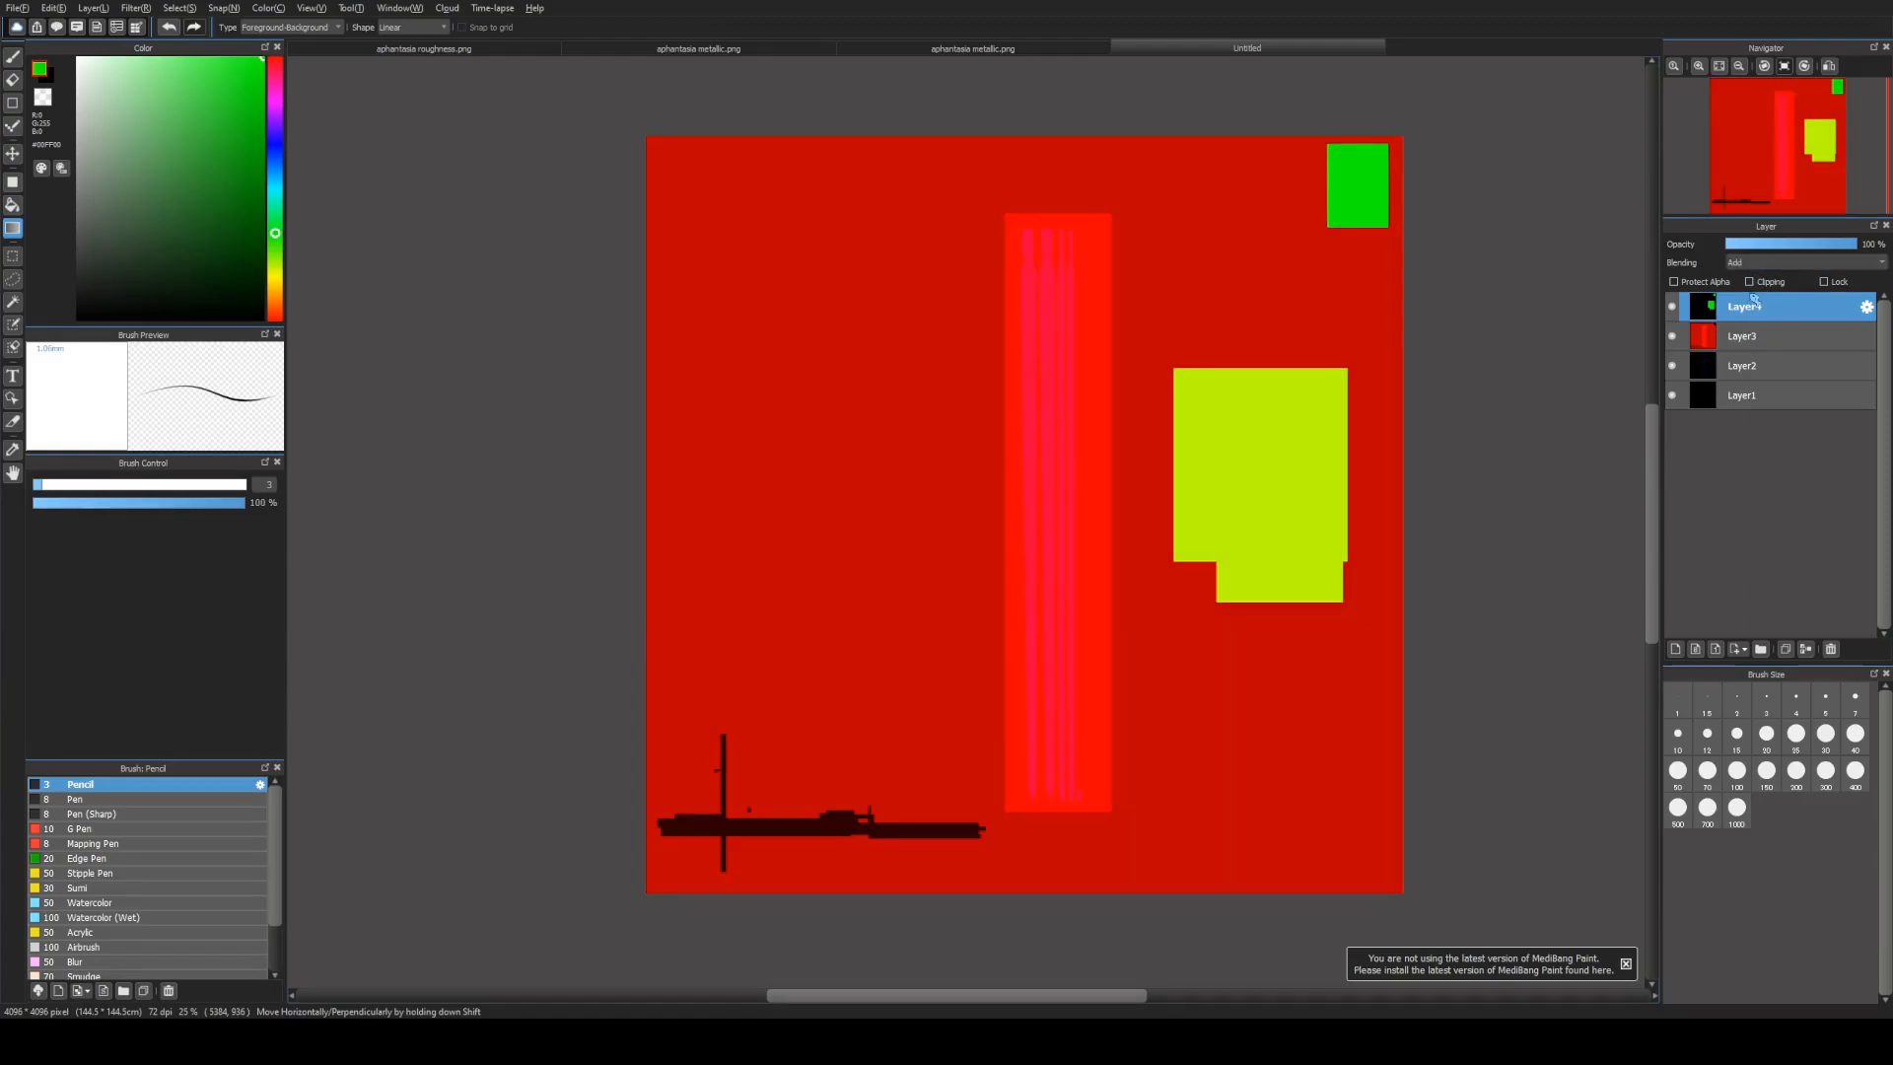
# Step: Sample the colour where the green rectangles overlap the red texture and examine Layer3 and Layer4 in the combined image
pyautogui.scroll(2, 1293, 439)
pyautogui.press('b')
pyautogui.keyDown('alt'); pyautogui.click(1268, 398); pyautogui.keyUp('alt')
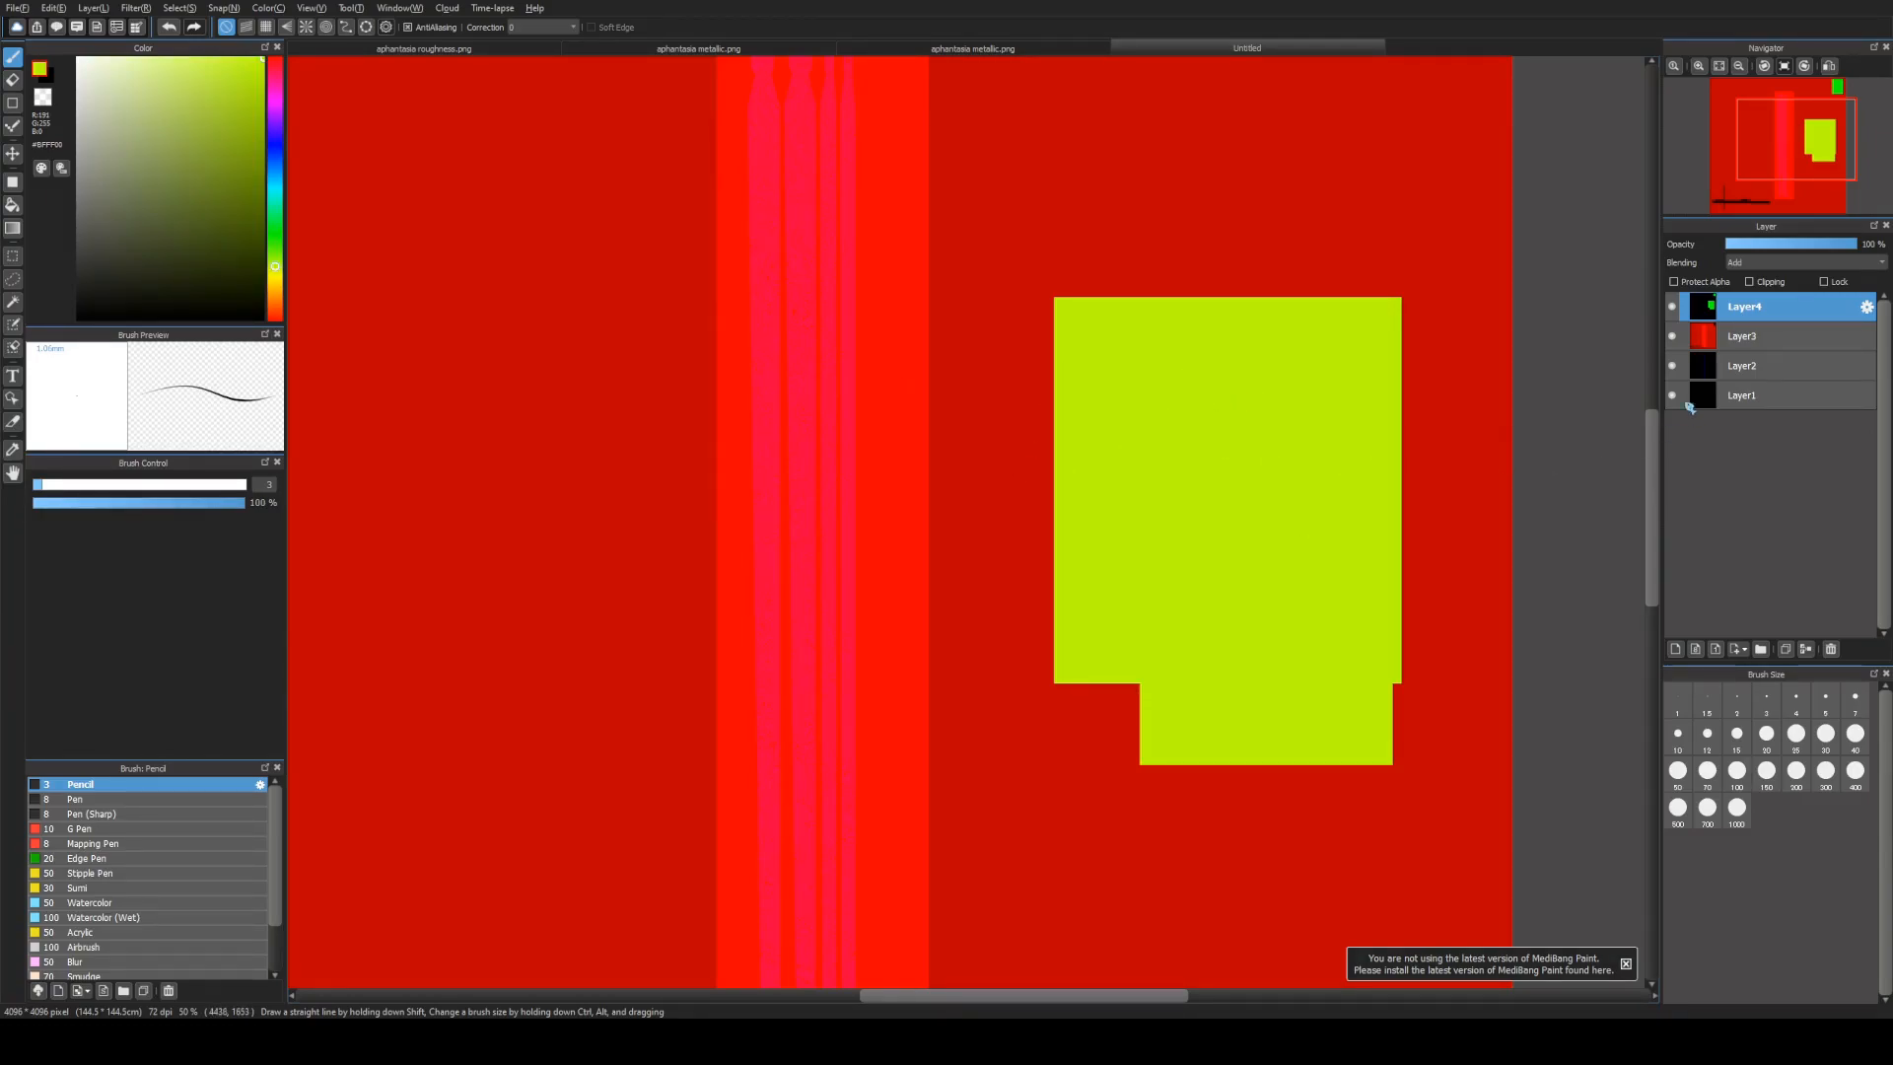
pyautogui.click(1756, 335)
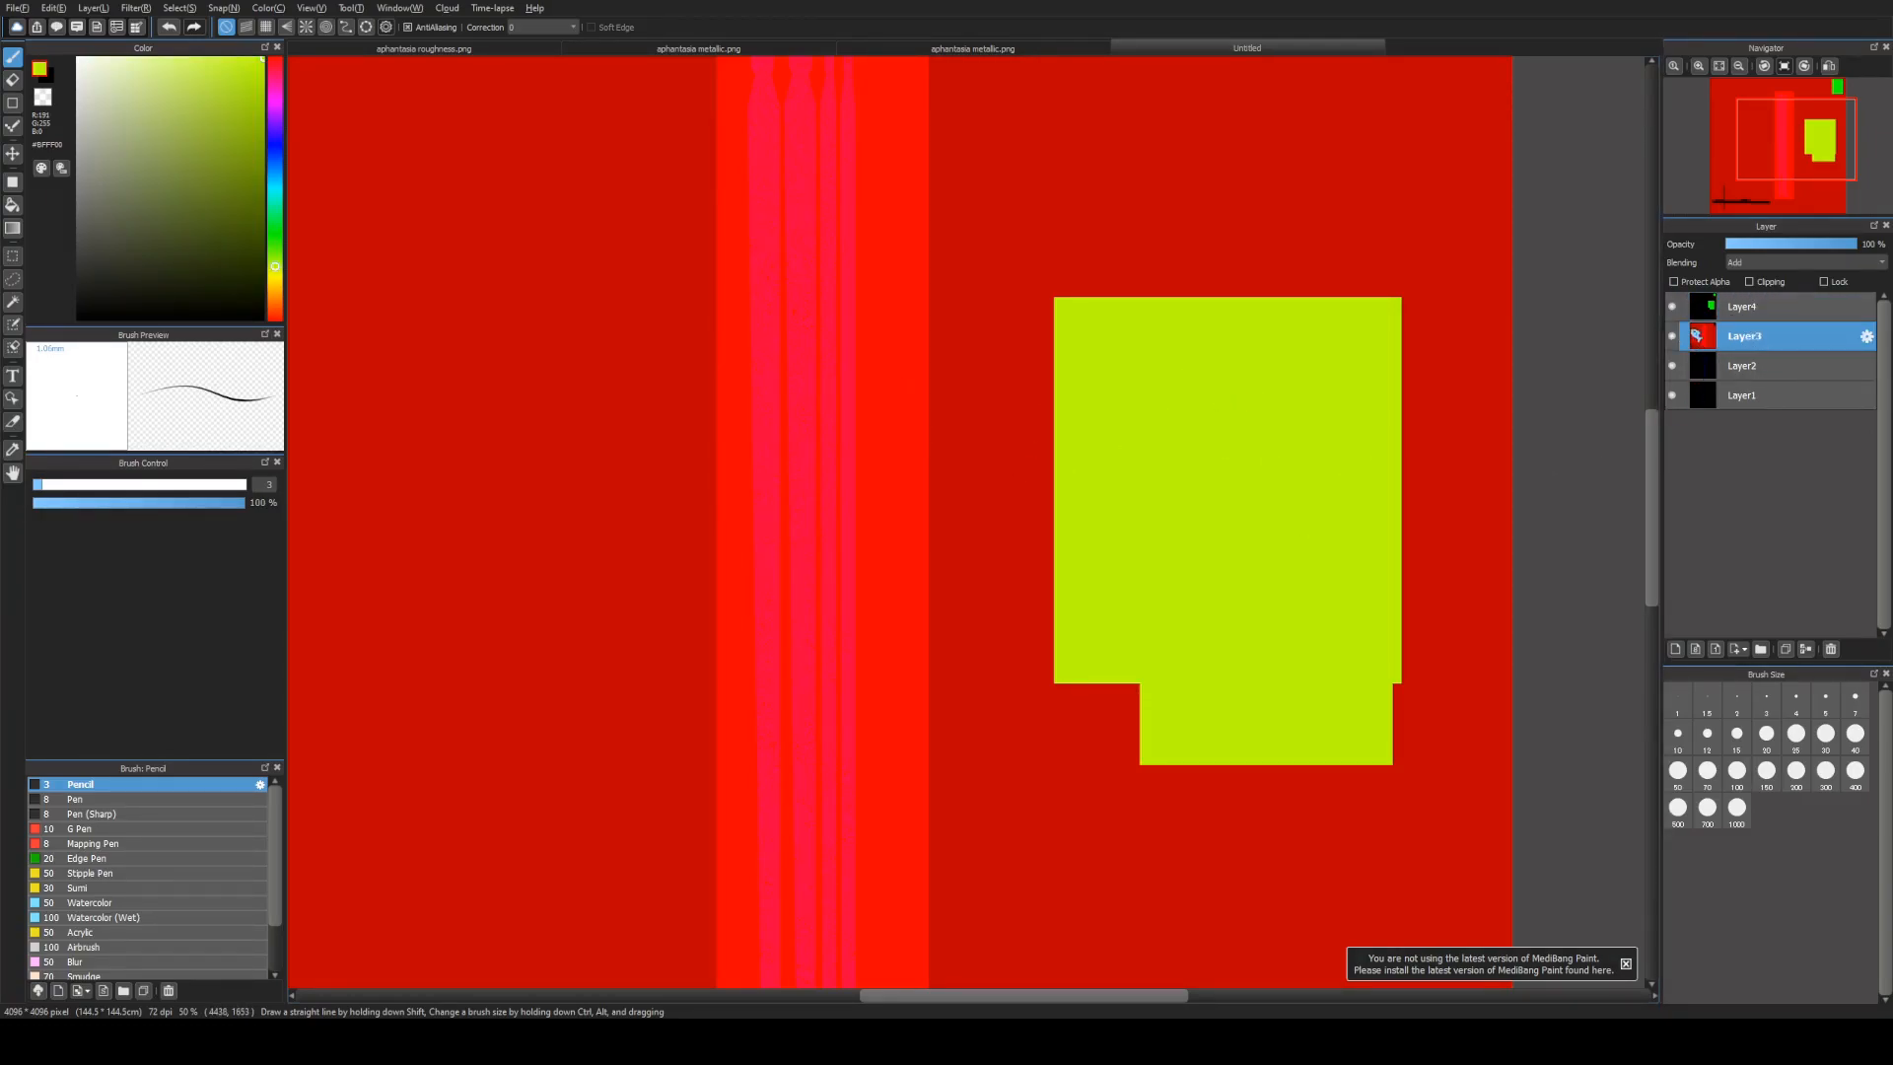
pyautogui.click(1748, 310)
pyautogui.scroll(-2, 1644, 352)
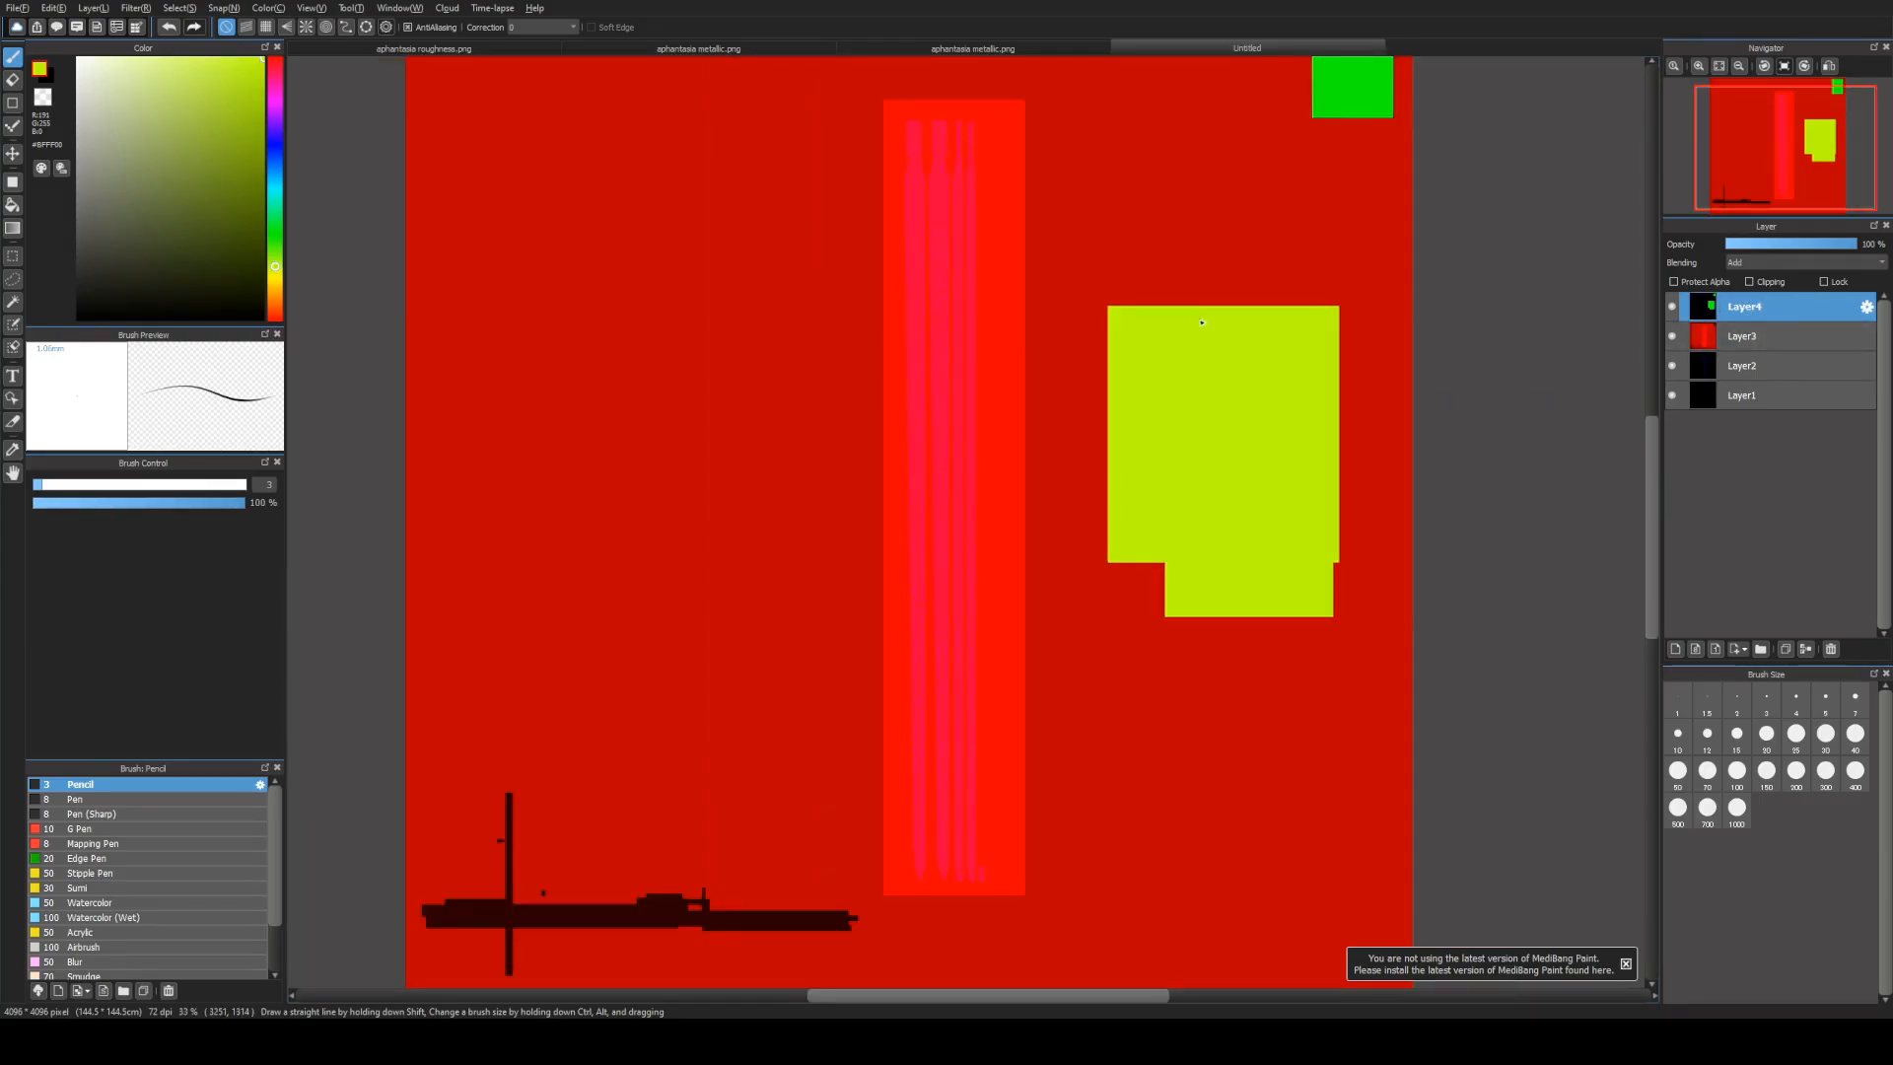
pyautogui.scroll(-1, 1028, 409)
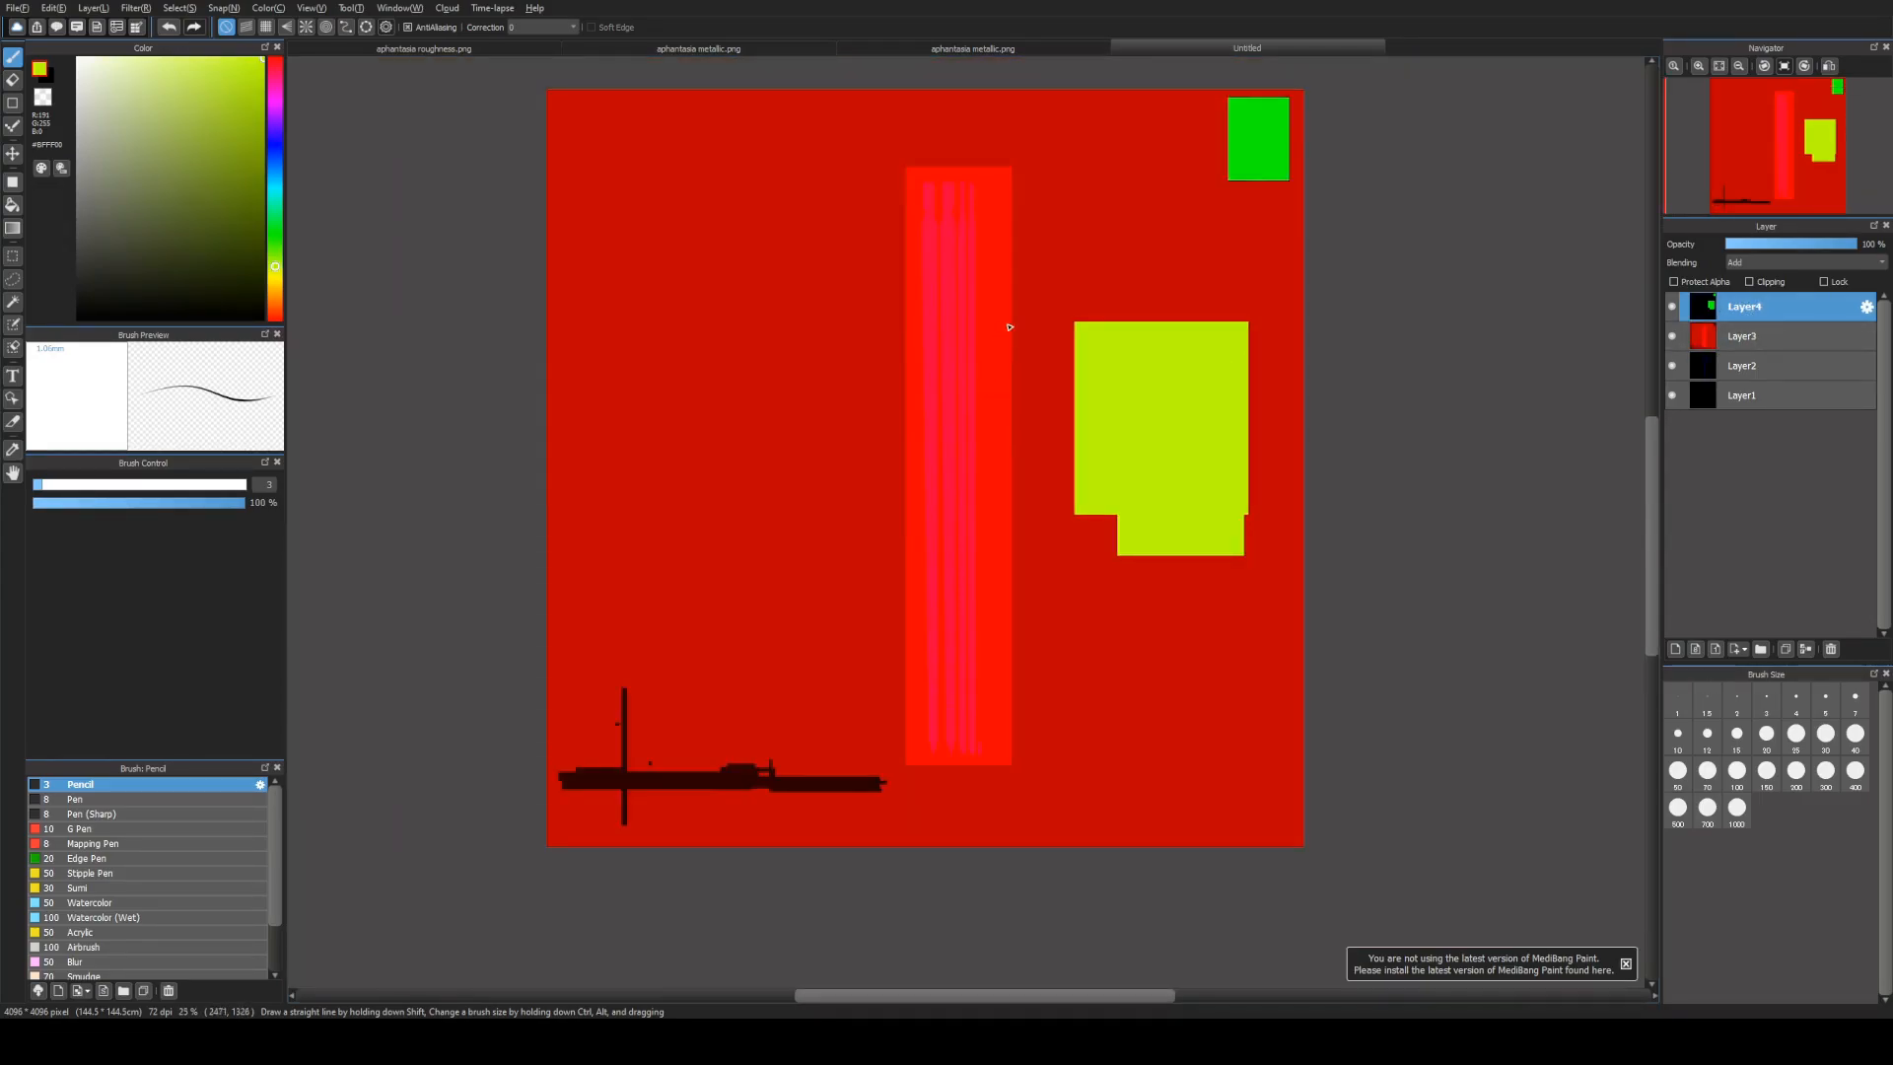
pyautogui.scroll(1, 1002, 295)
pyautogui.scroll(-1, 998, 263)
pyautogui.scroll(1, 978, 296)
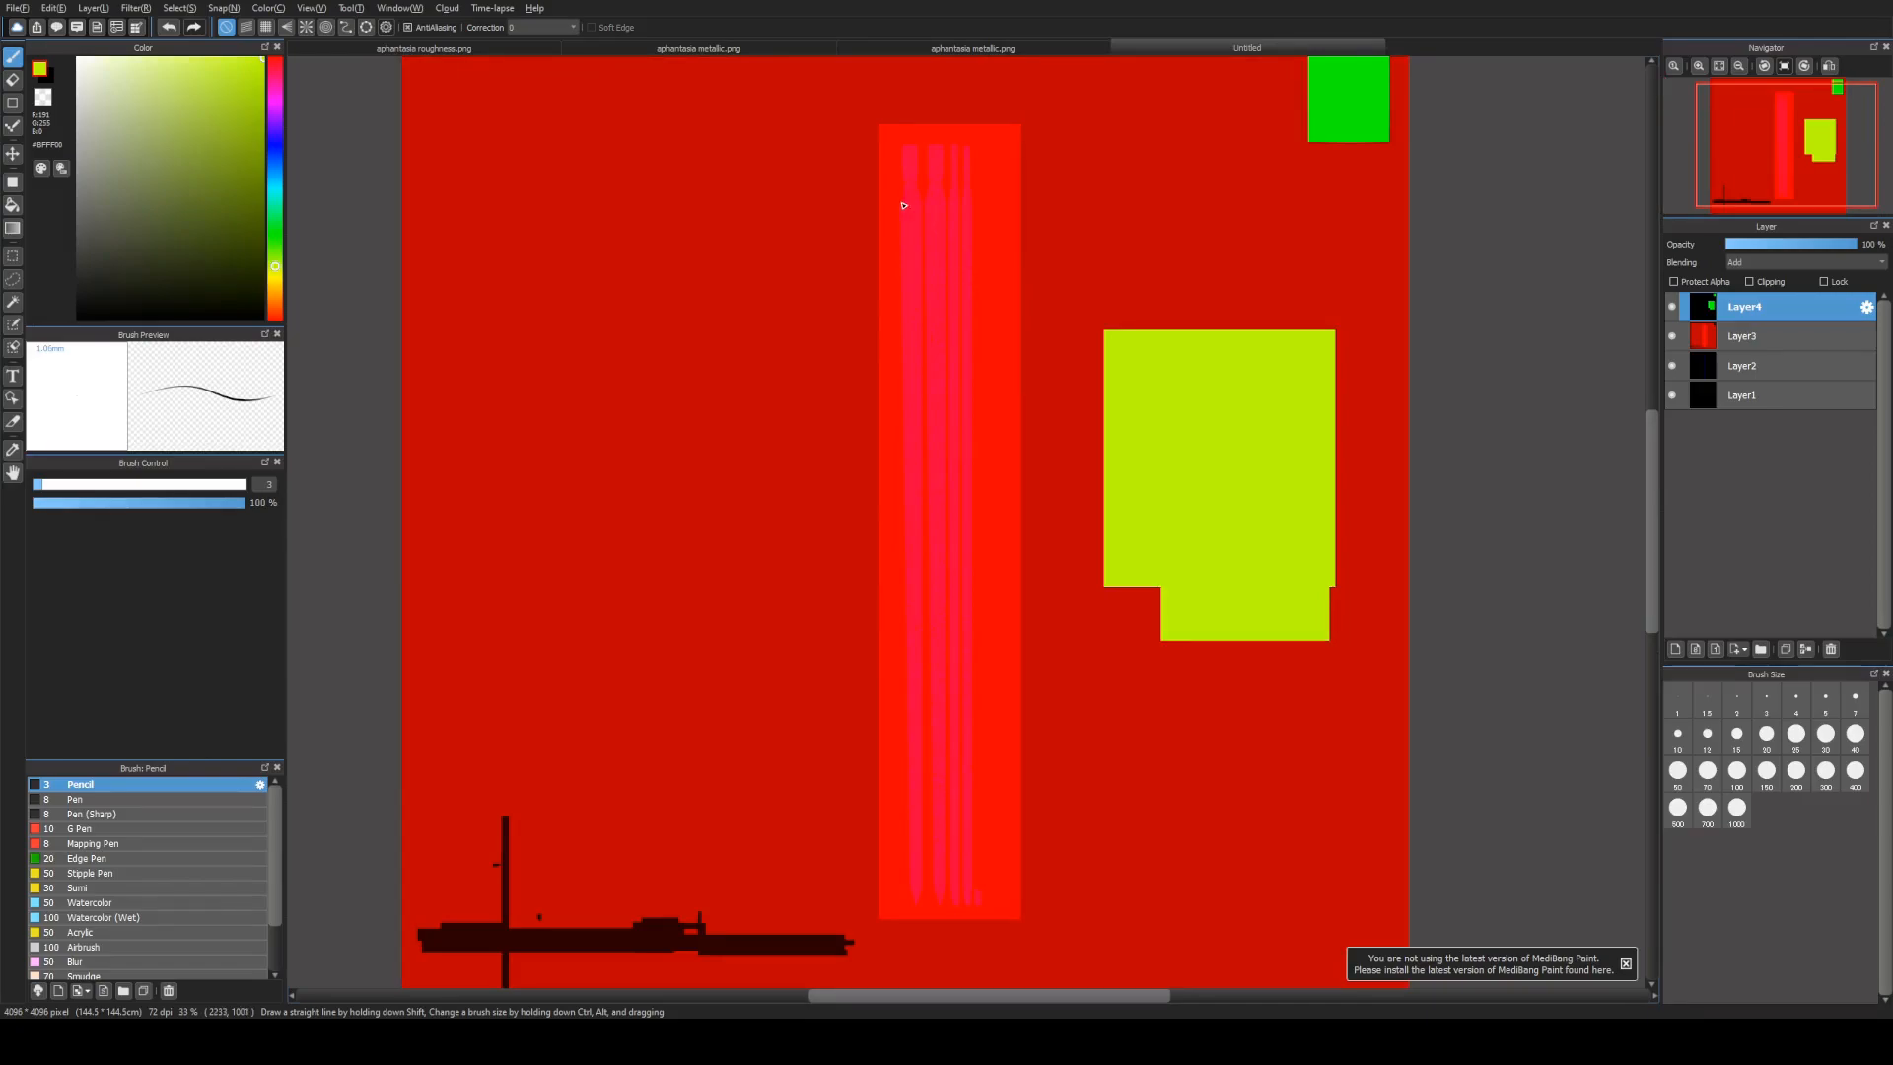
# Step: Replace the second aphantasia metallic.png texture with a vertical gradient running from white at the bottom to black at the top
pyautogui.click(902, 50)
pyautogui.click(811, 52)
pyautogui.click(939, 51)
pyautogui.click(13, 229)
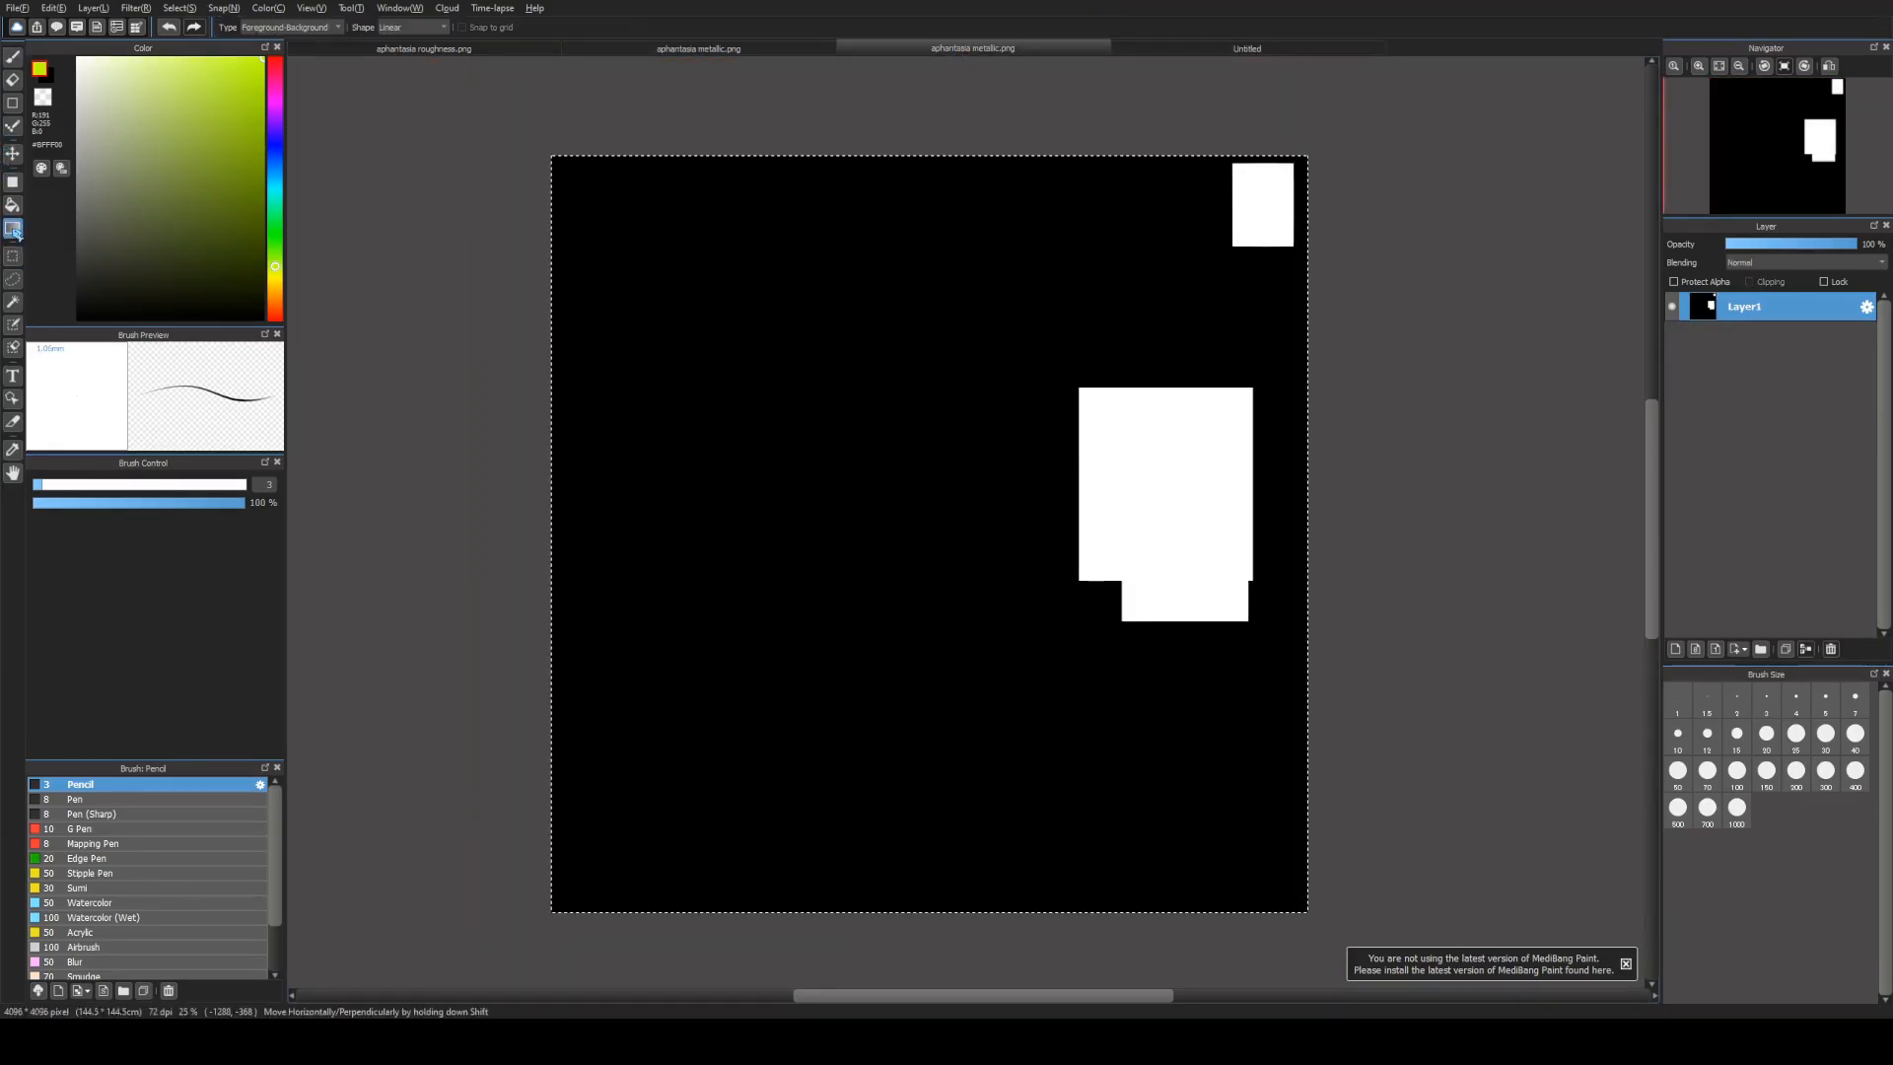
pyautogui.click(78, 58)
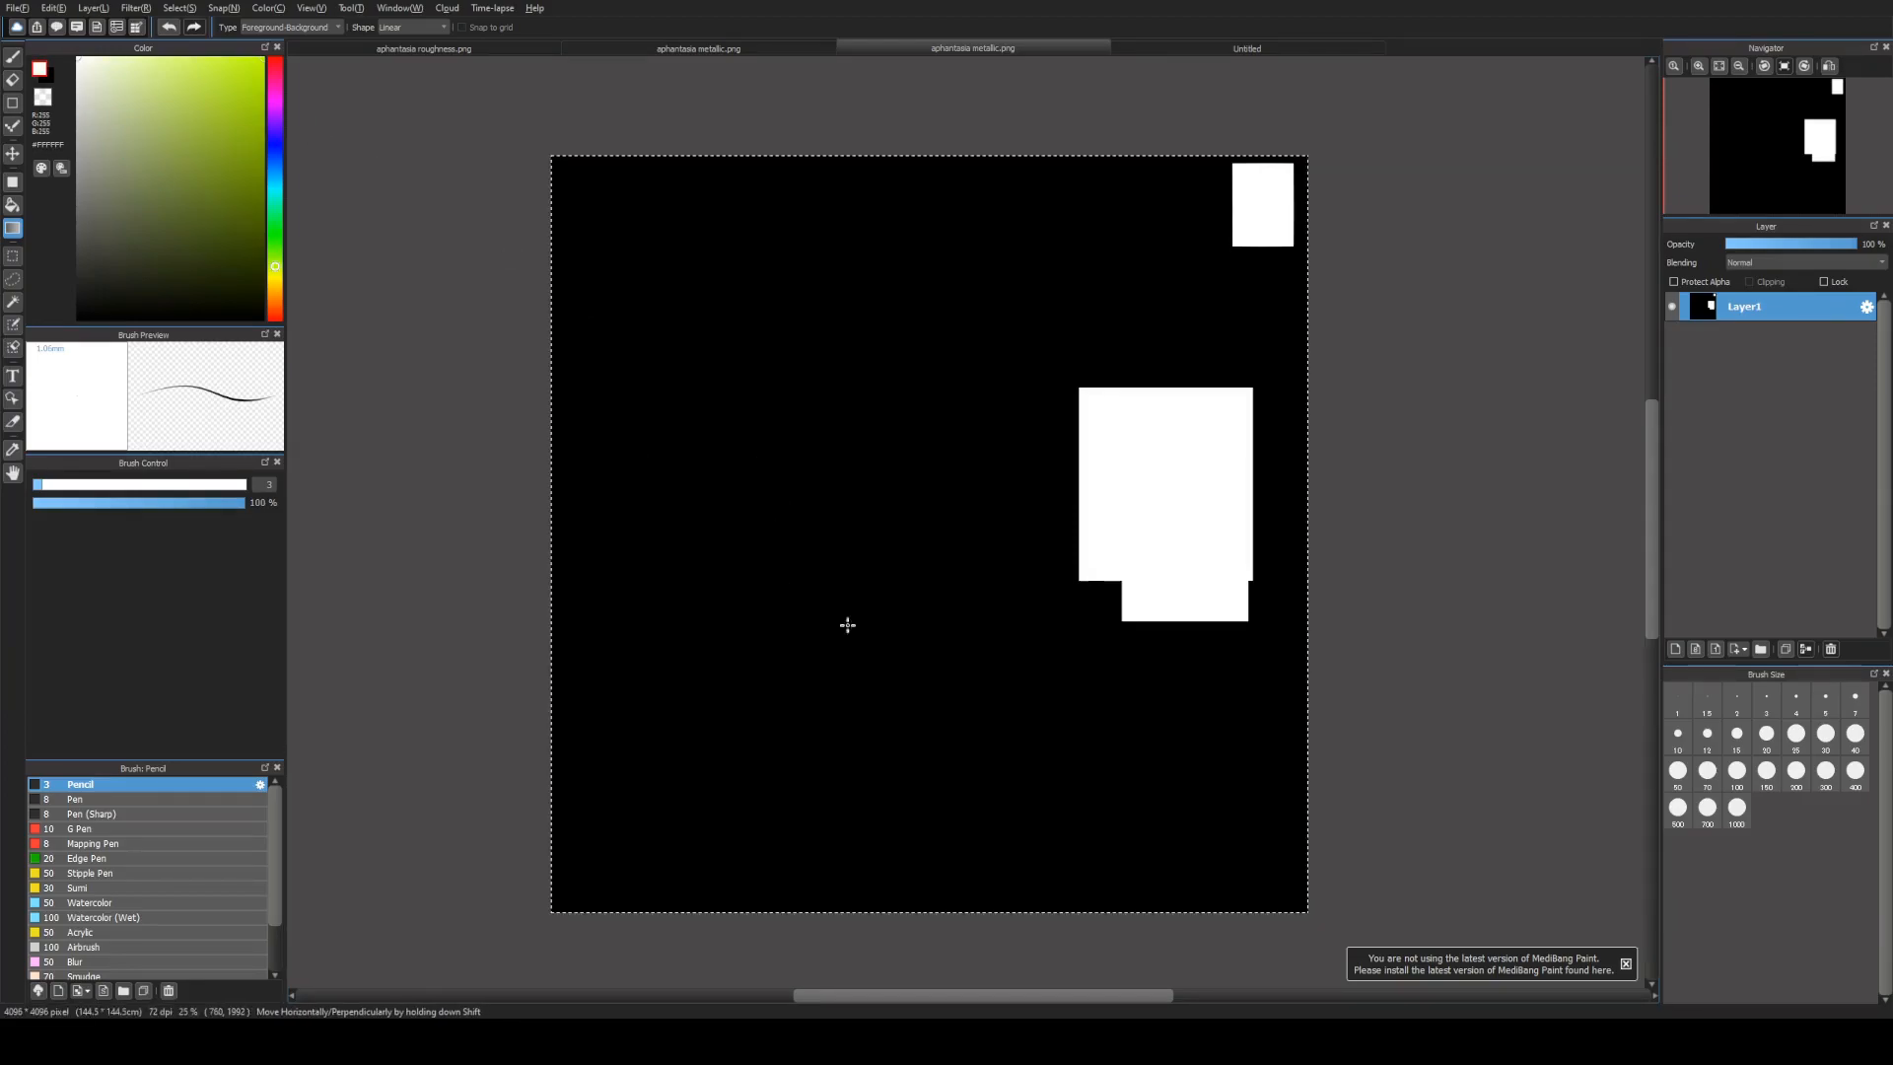
pyautogui.moveTo(974, 883); pyautogui.dragTo(976, 177)
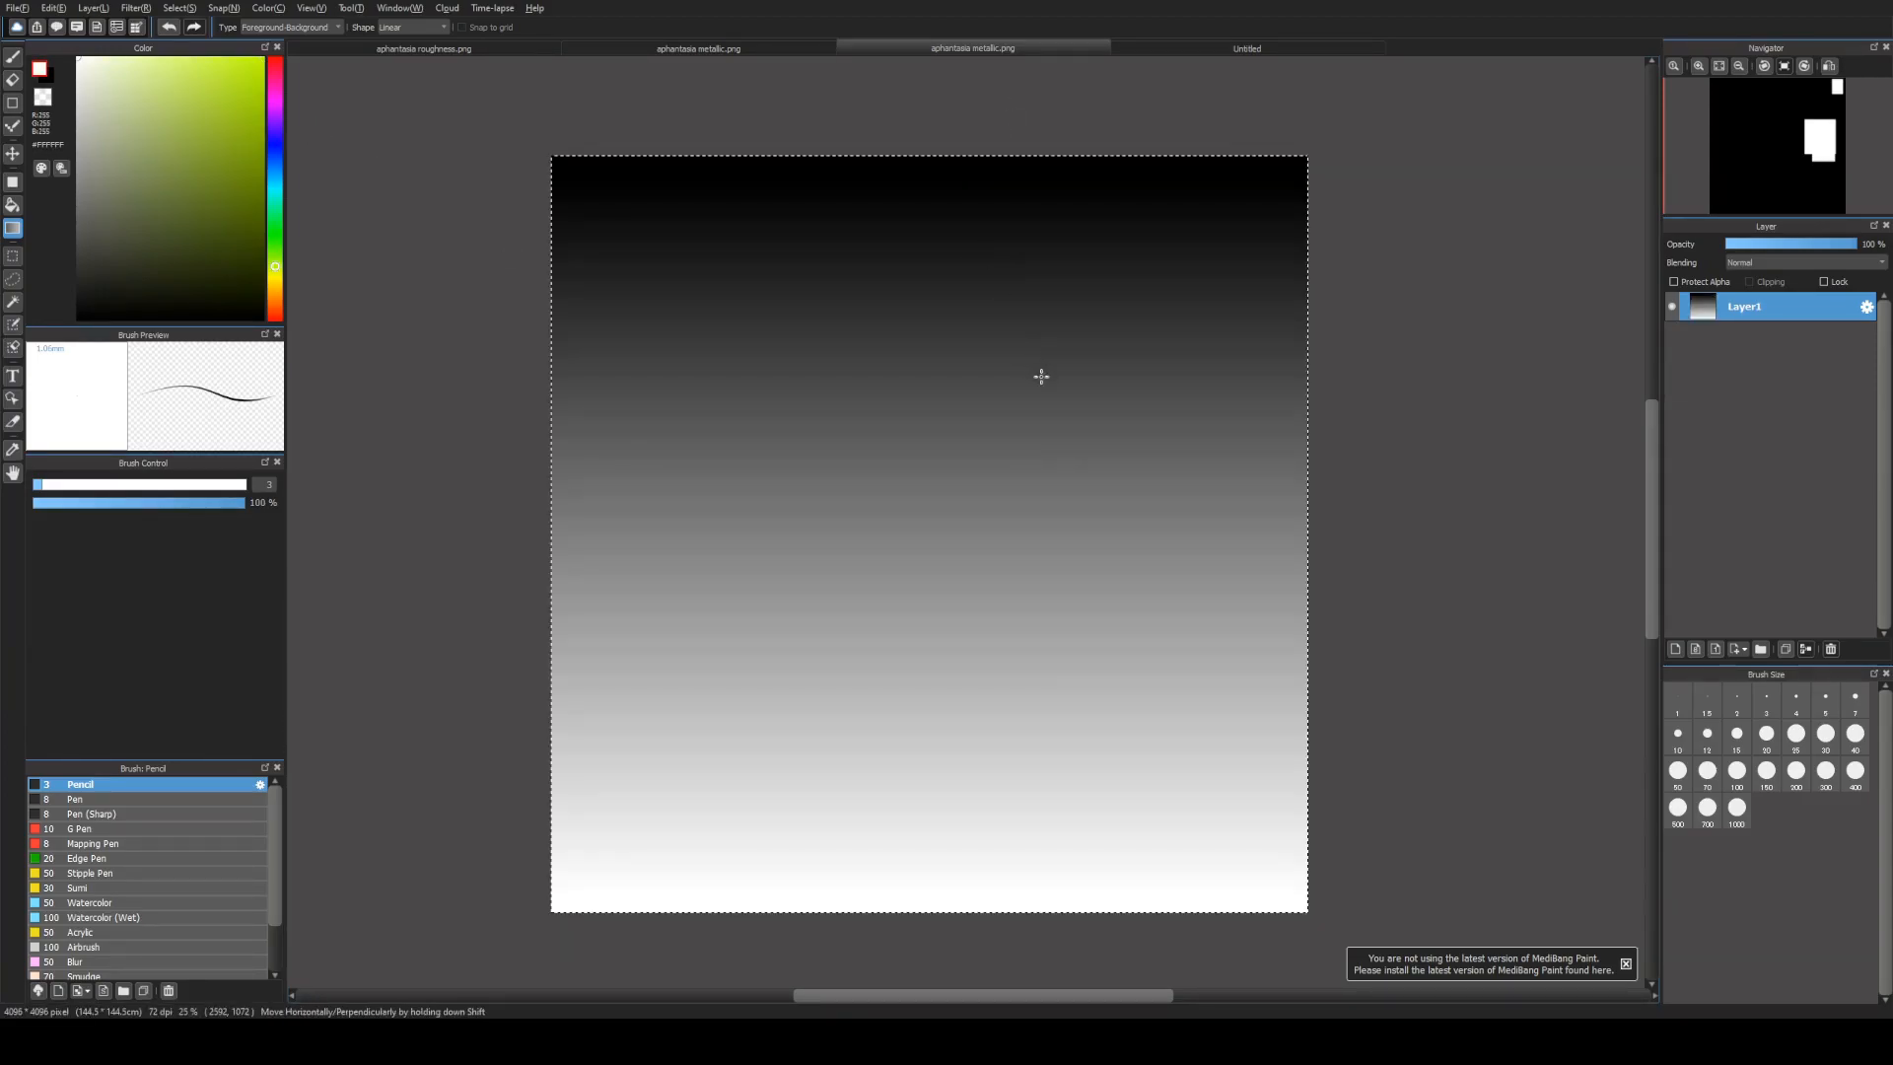
# Step: Delete the green Layer4 from the Untitled document and paste the black-to-white gradient texture as a new layer
pyautogui.click(1240, 47)
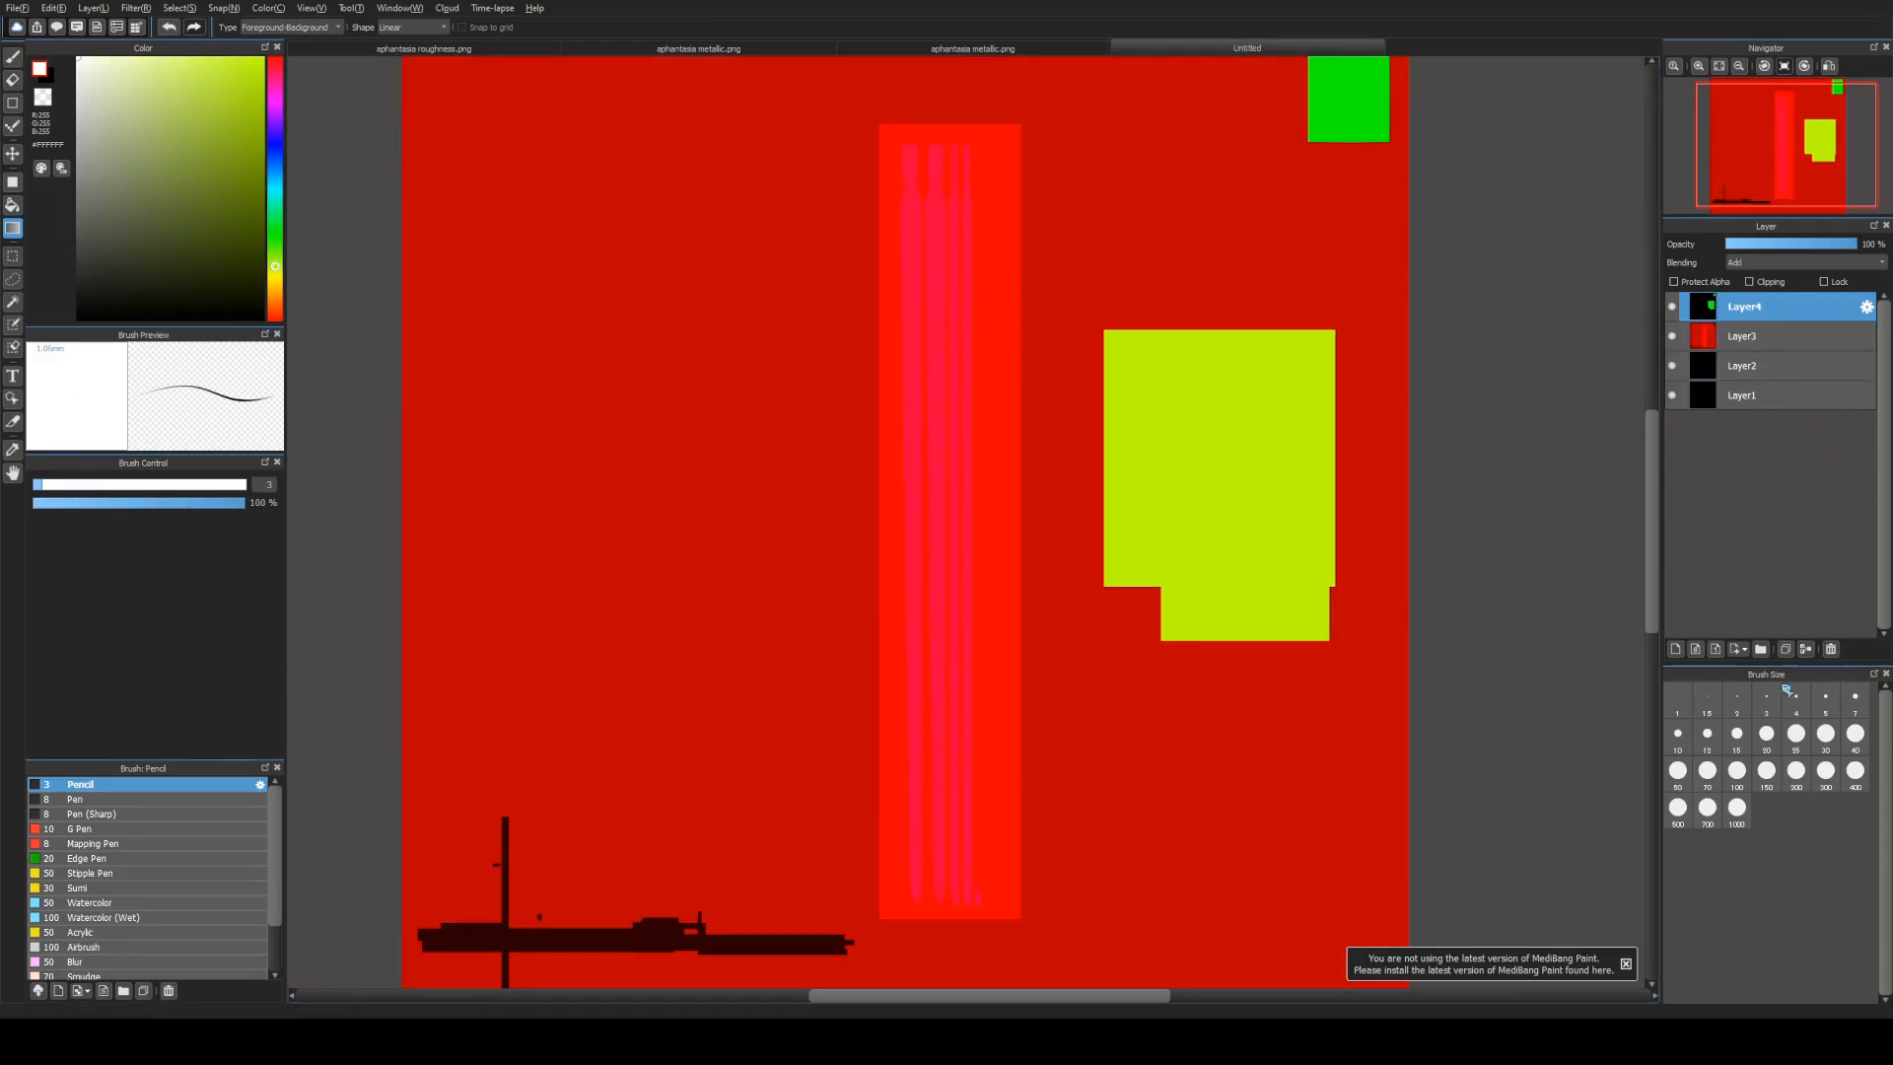
pyautogui.click(1831, 648)
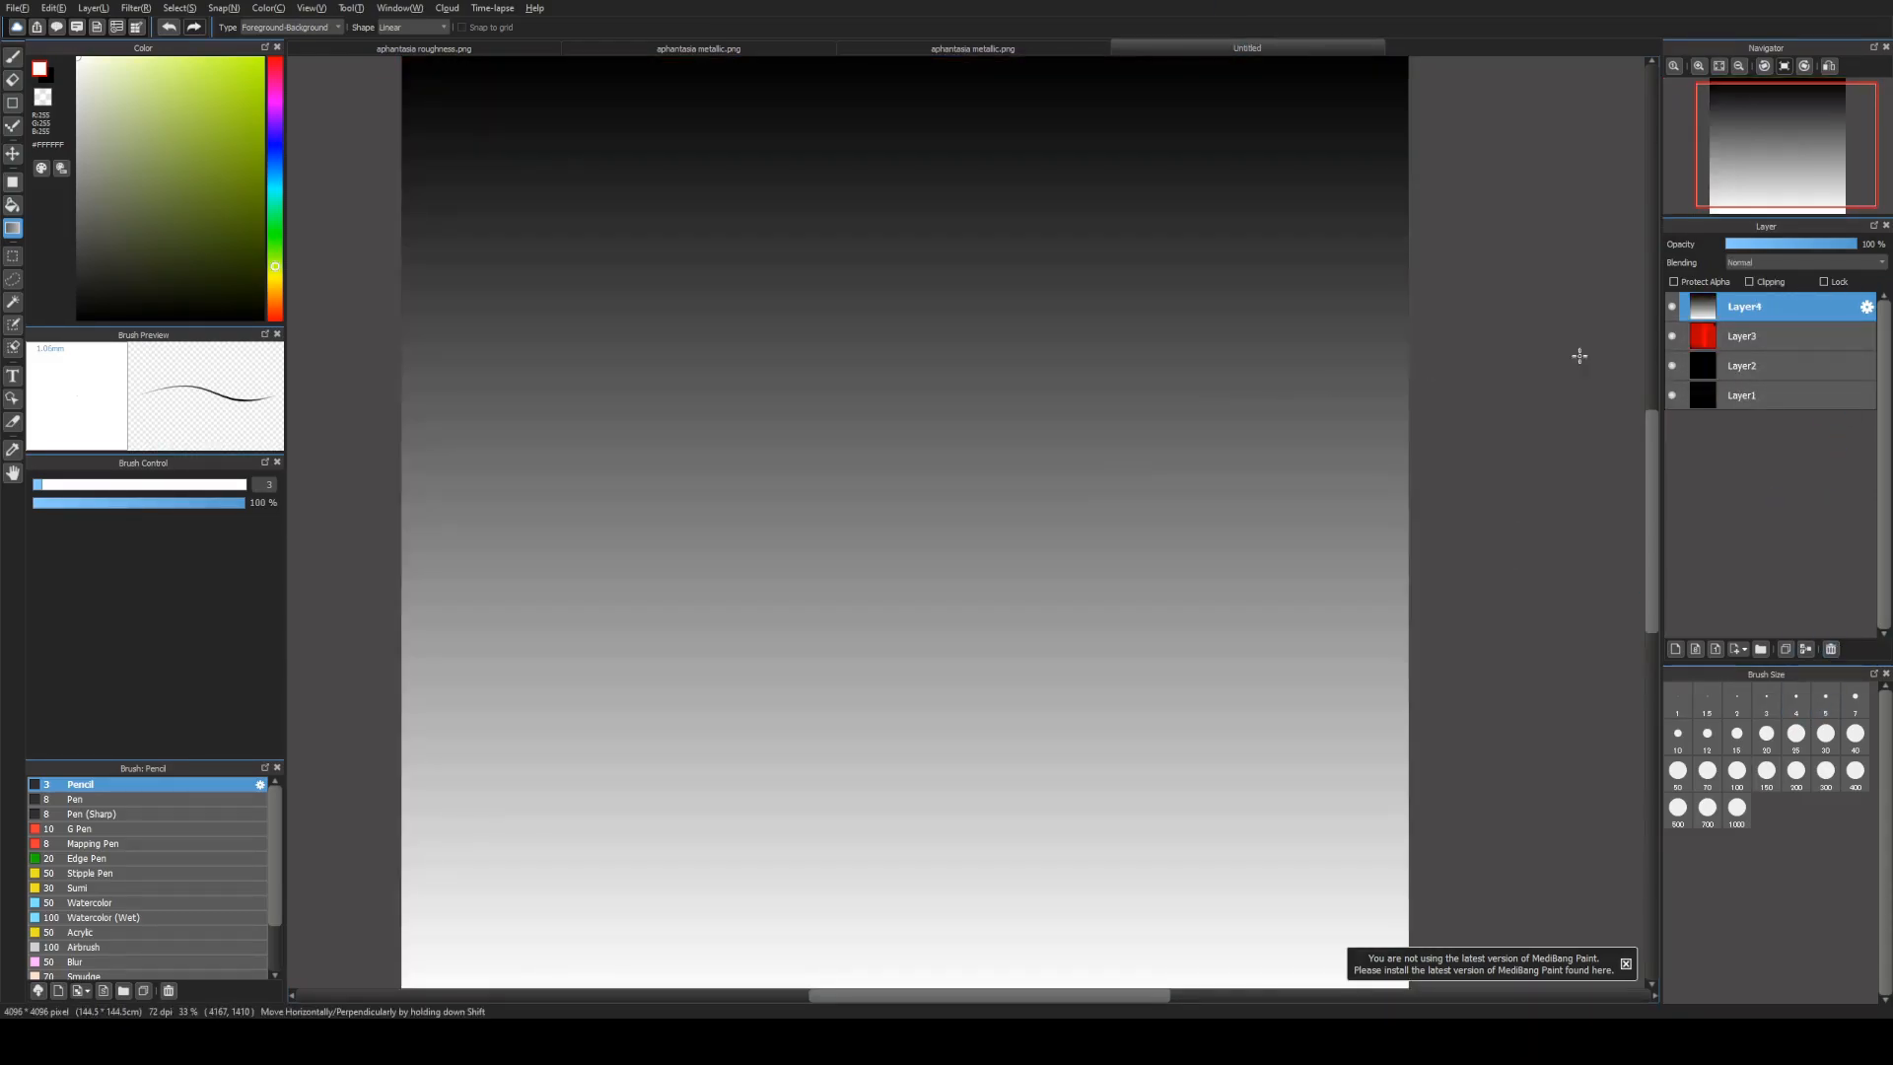
# Step: Tint the pasted gradient by merging down a Multiply layer filled with green #00FF00, and set the merged layer's blending mode to Add
pyautogui.click(1766, 267)
pyautogui.click(1767, 283)
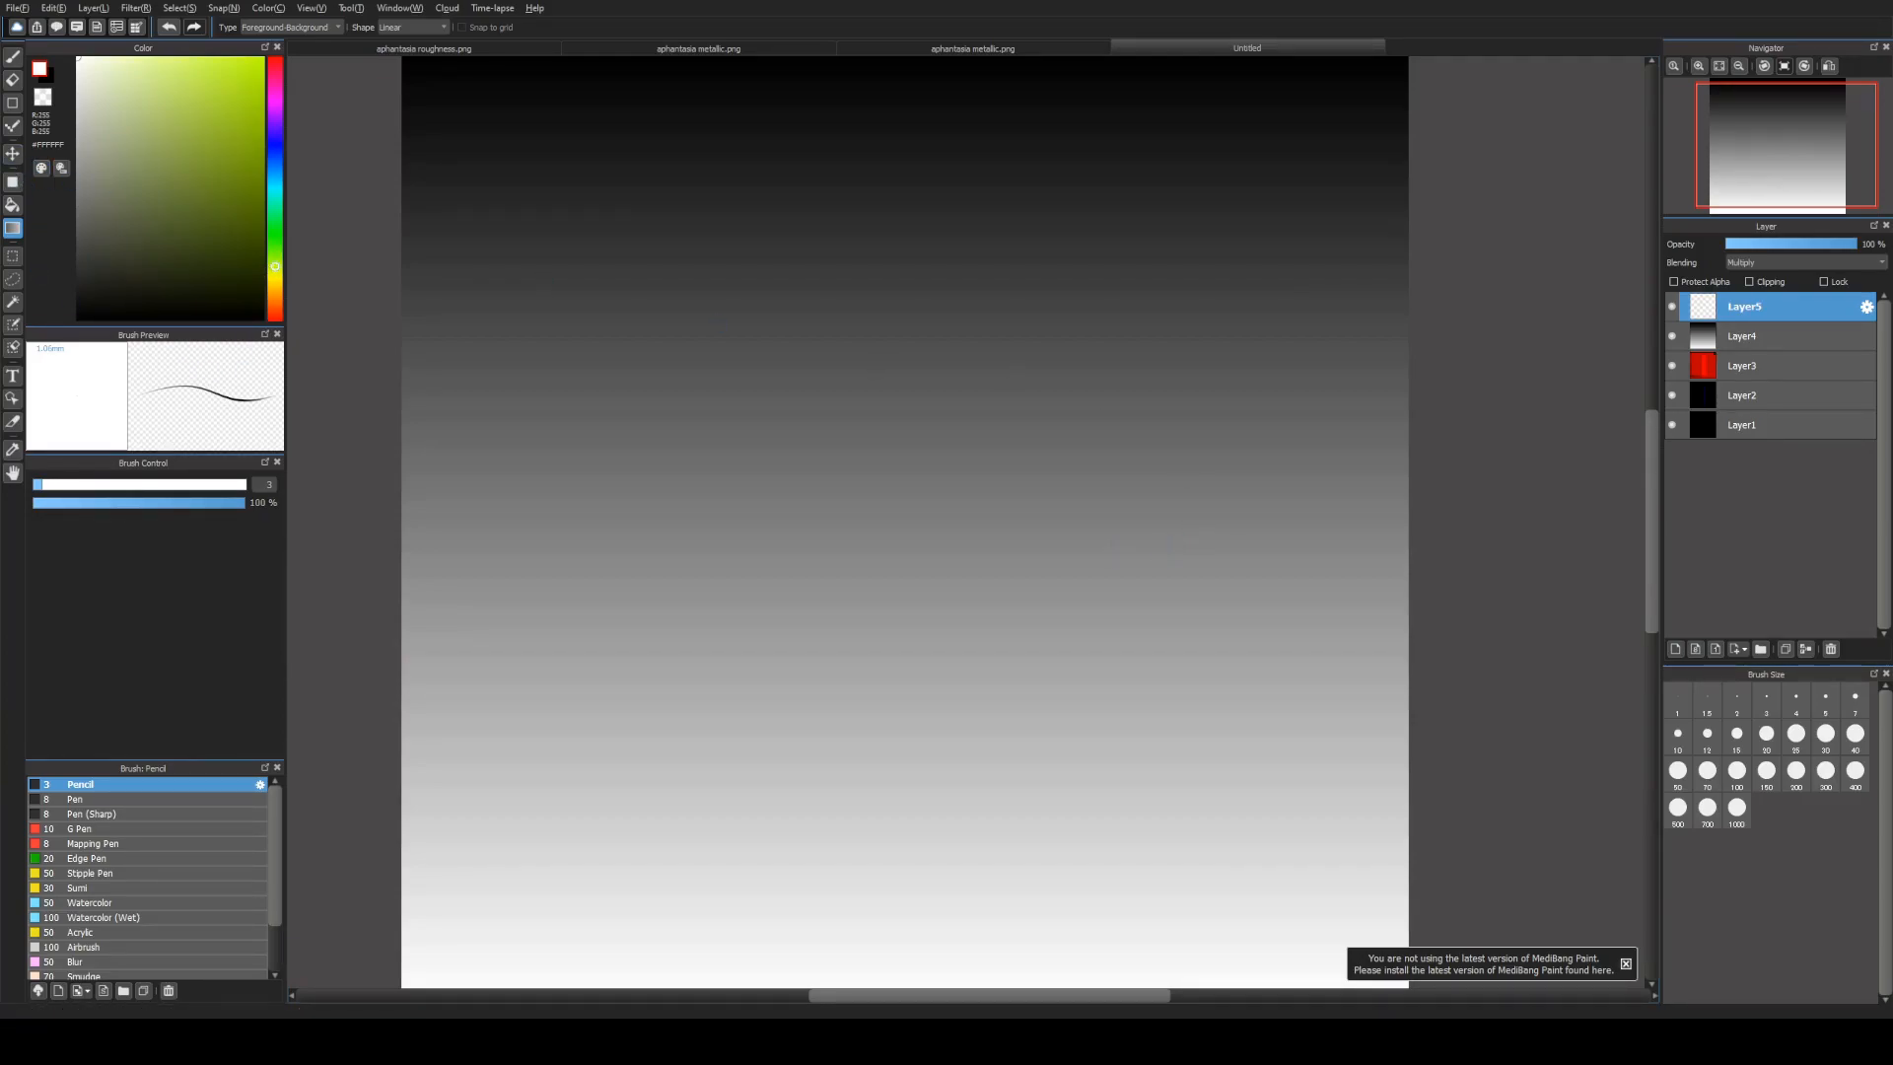
pyautogui.click(1151, 551)
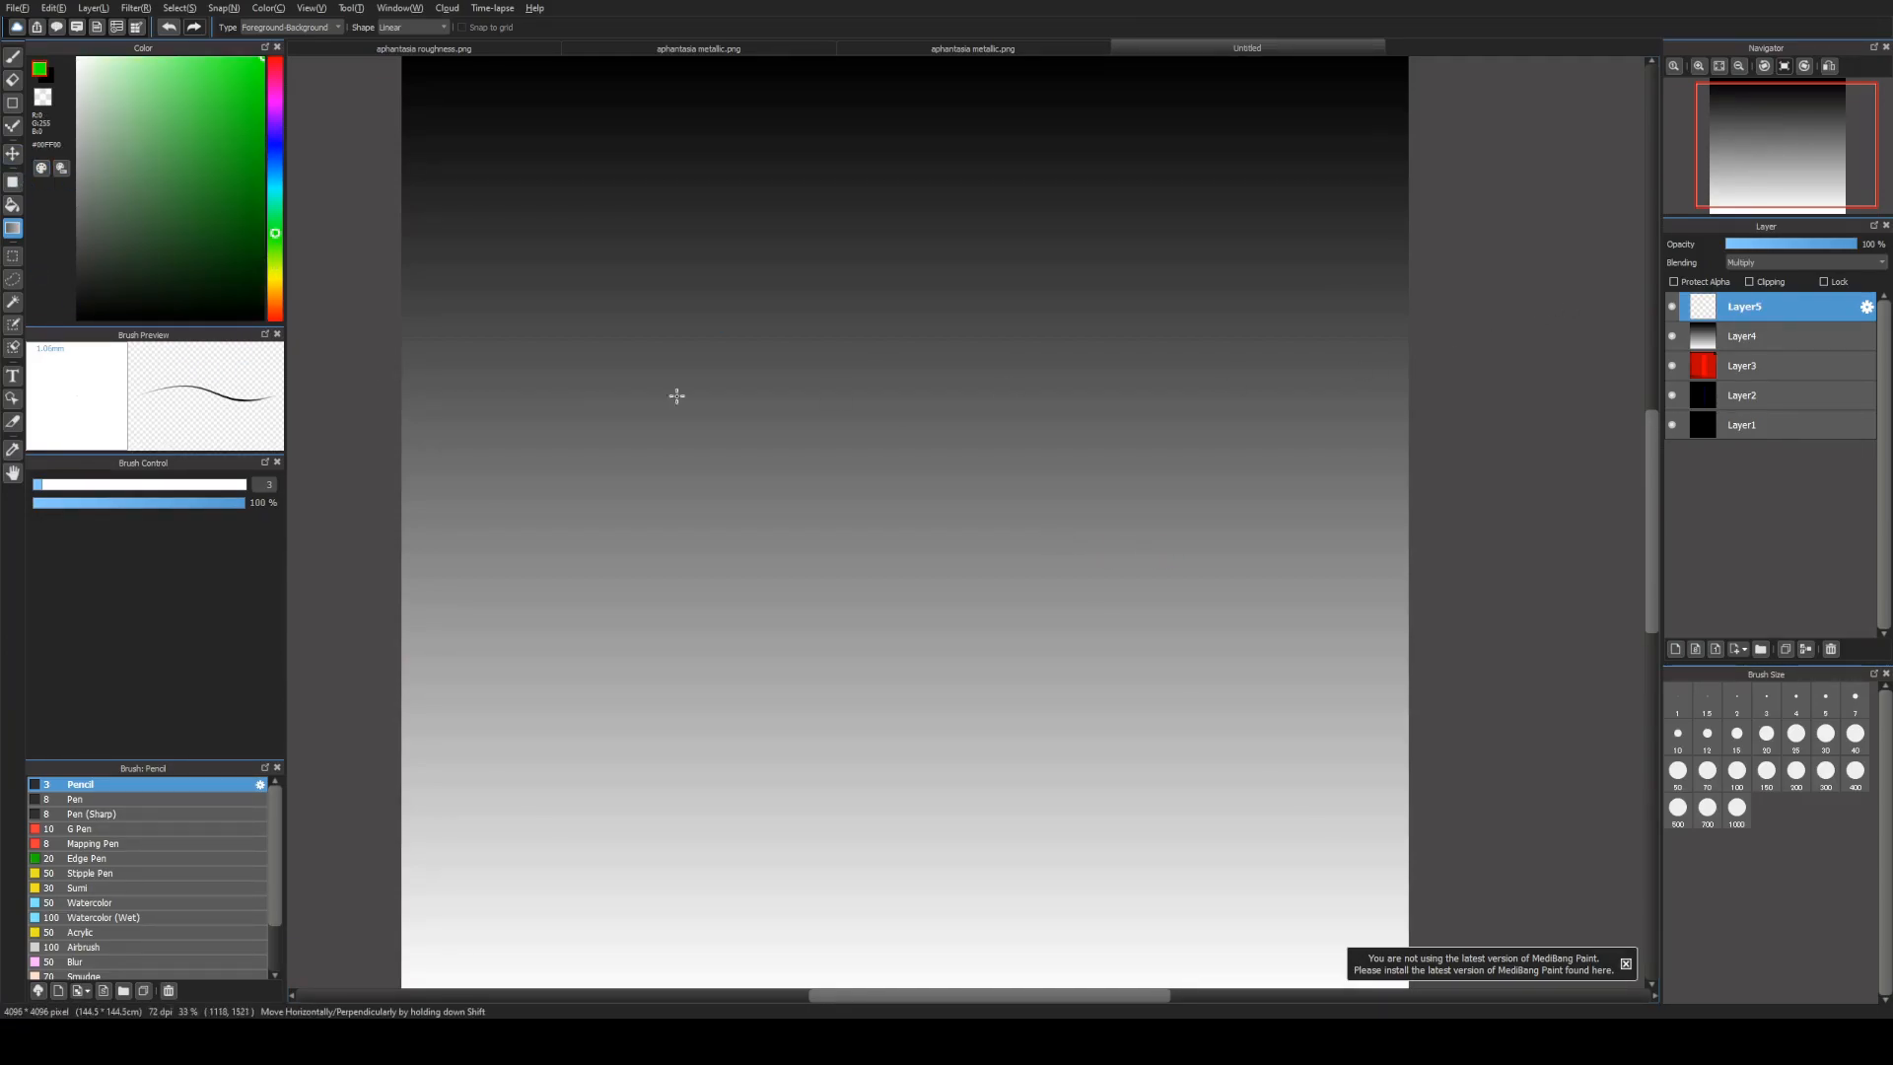
pyautogui.moveTo(368, 395); pyautogui.dragTo(304, 396)
pyautogui.scroll(-2, 1091, 369)
pyautogui.scroll(1, 1092, 388)
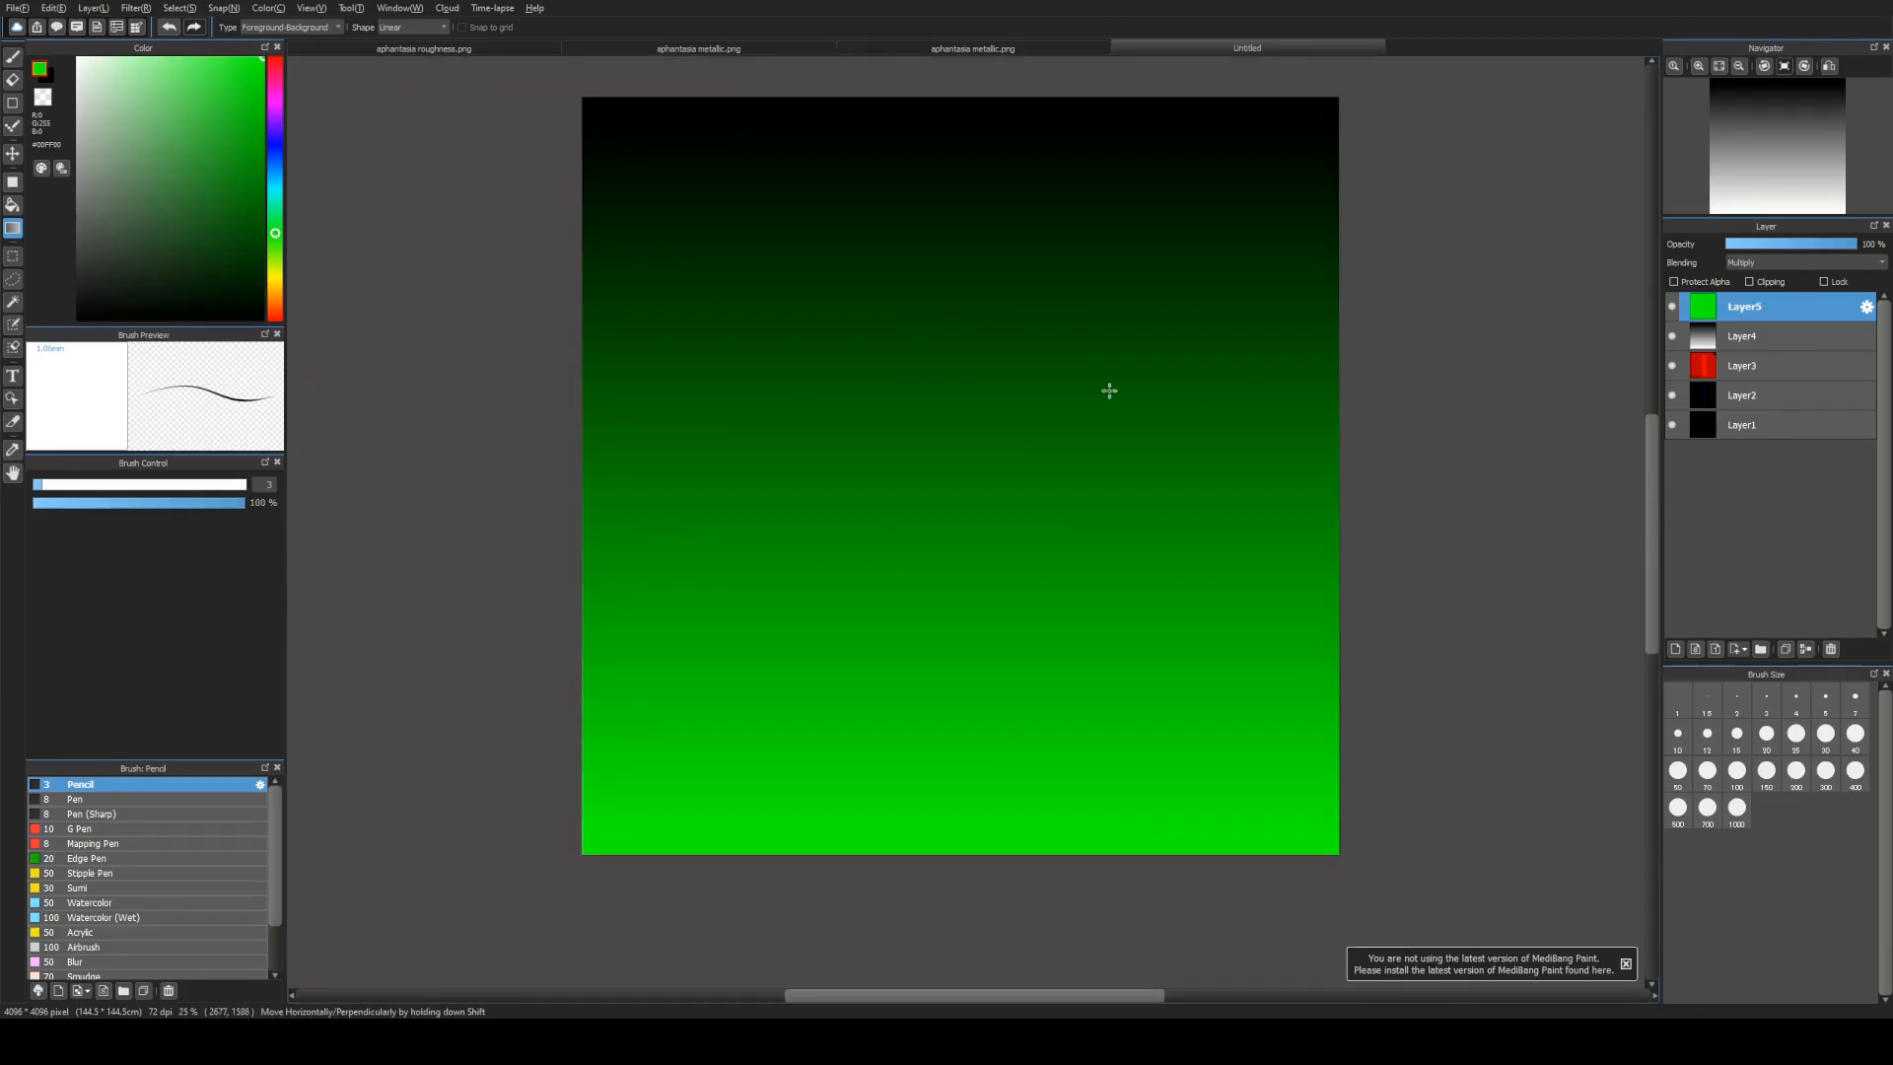
pyautogui.hotkey('ctrl', 'e')
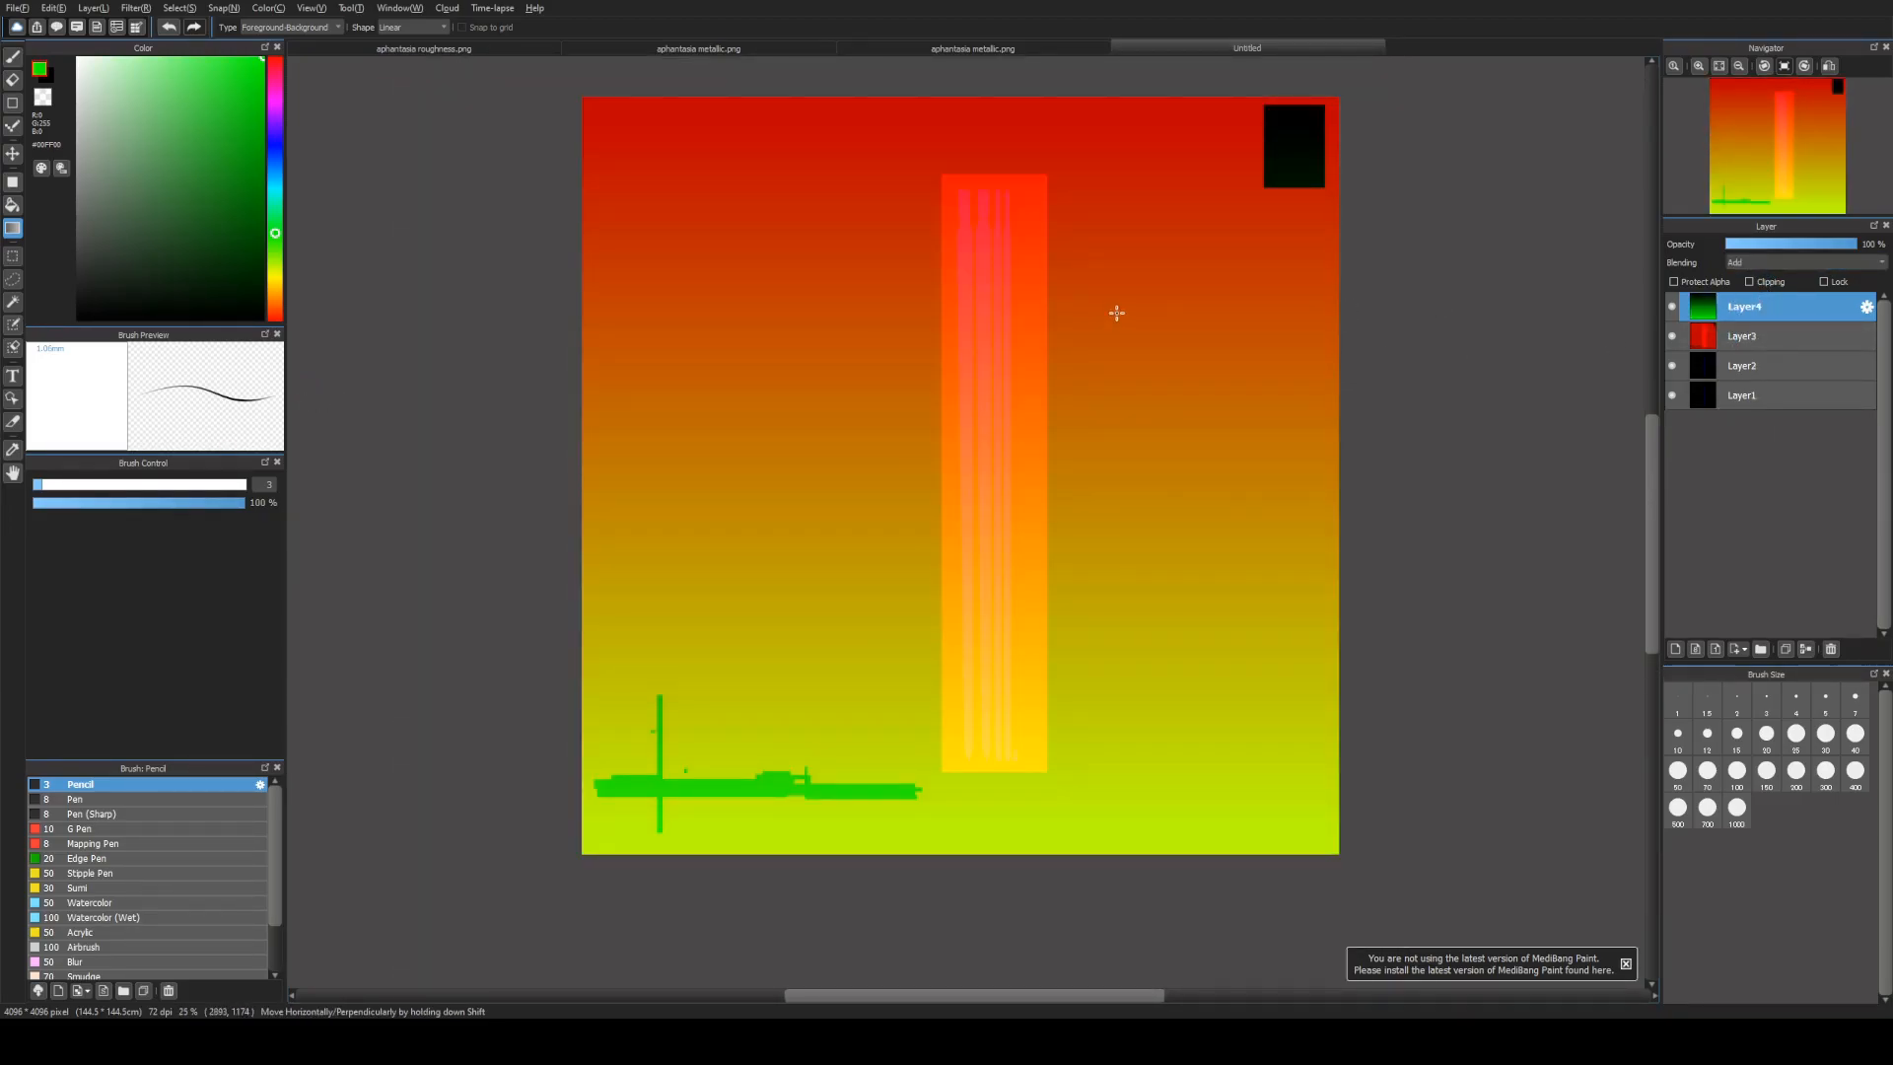
# Step: Sample the combined image at its upper edge, lower edge, sword shape and patterned strips to check the channel values
pyautogui.keyDown('alt'); pyautogui.click(1118, 104); pyautogui.keyUp('alt')
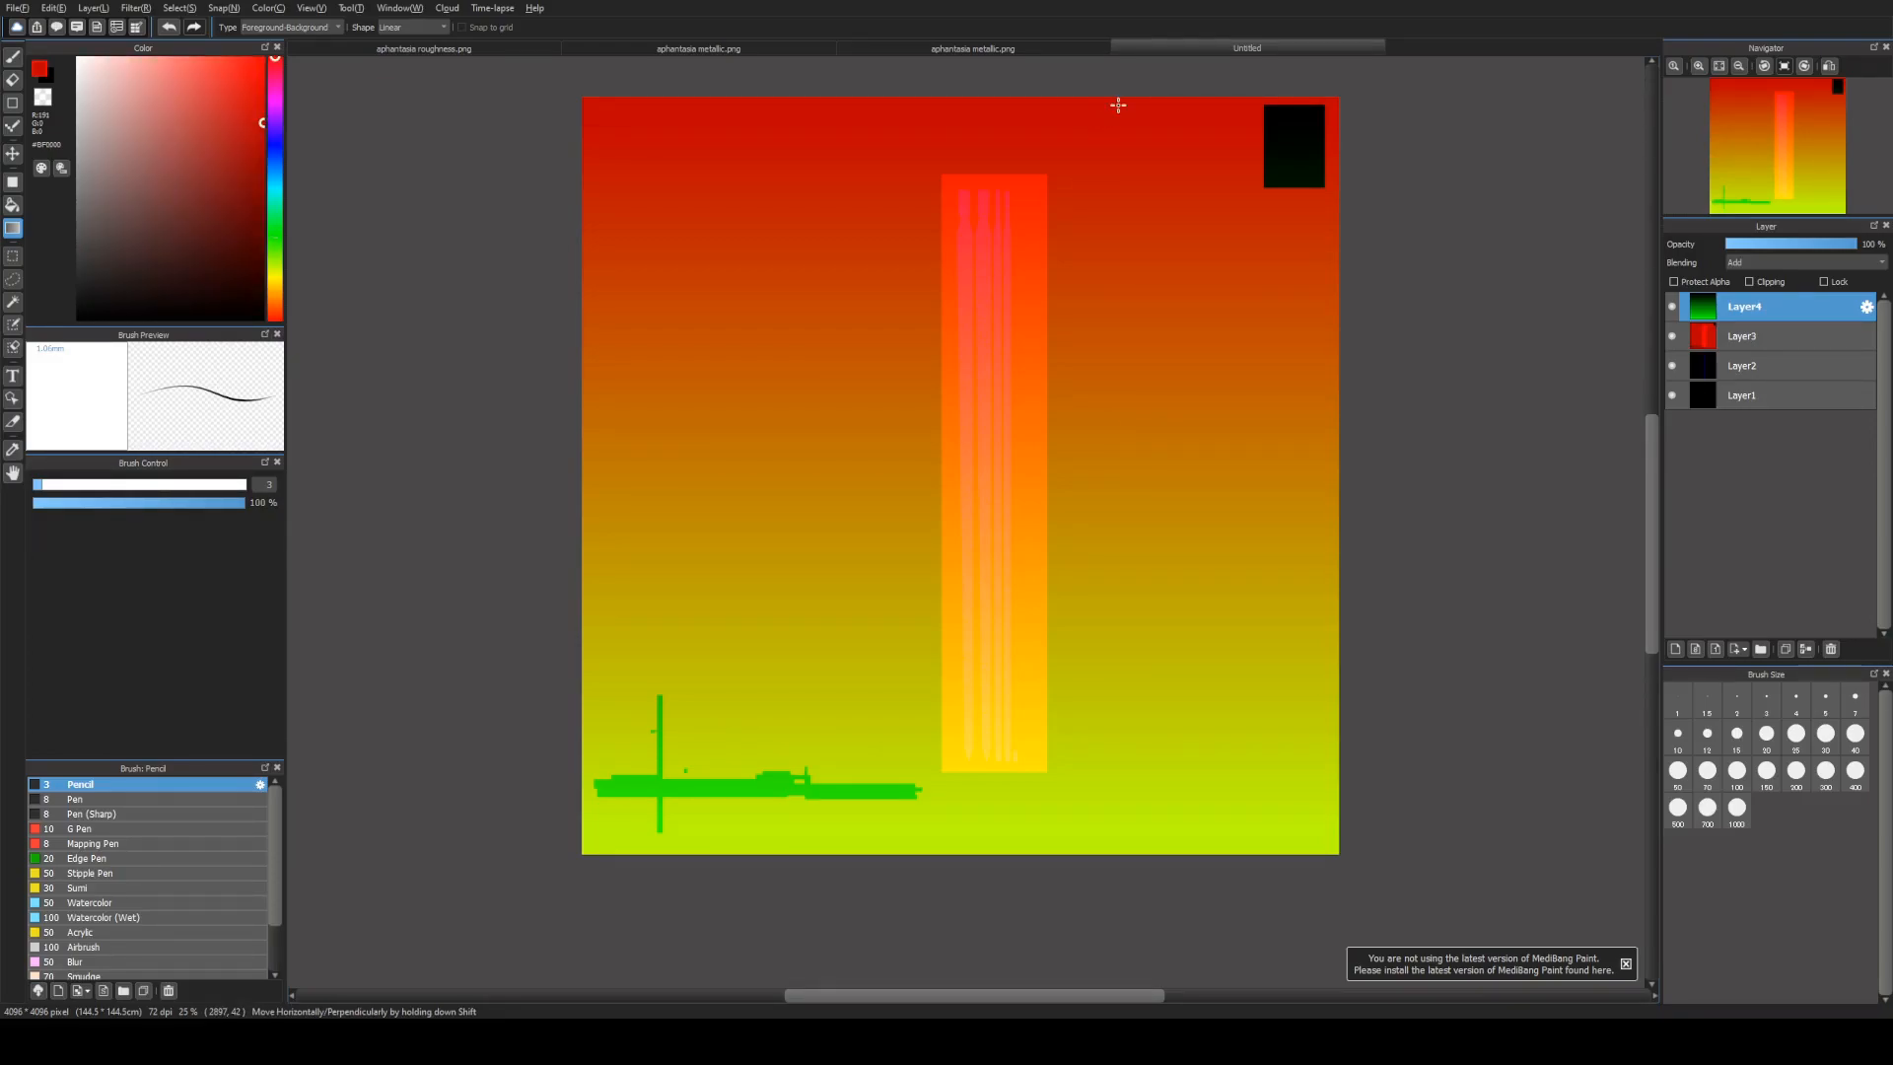
pyautogui.keyDown('alt'); pyautogui.click(1209, 833); pyautogui.keyUp('alt')
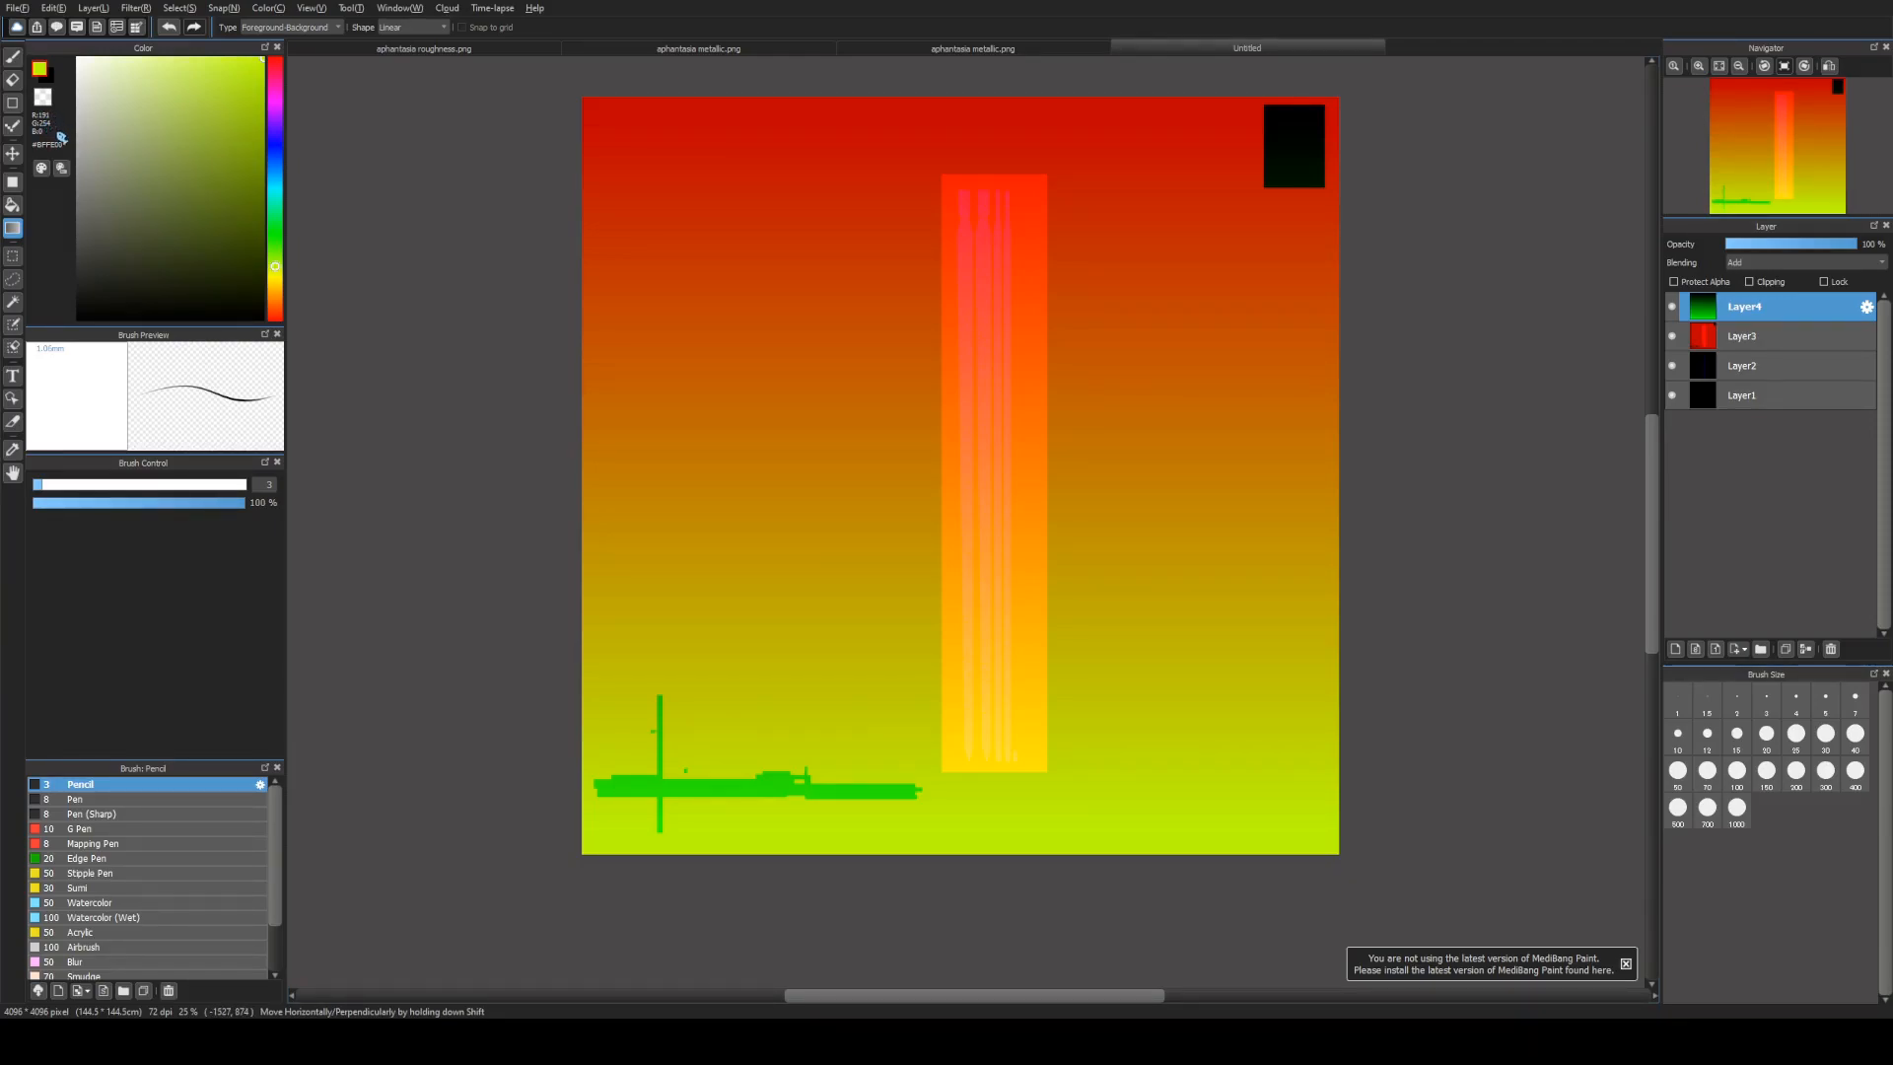
pyautogui.keyDown('alt'); pyautogui.click(781, 785); pyautogui.keyUp('alt')
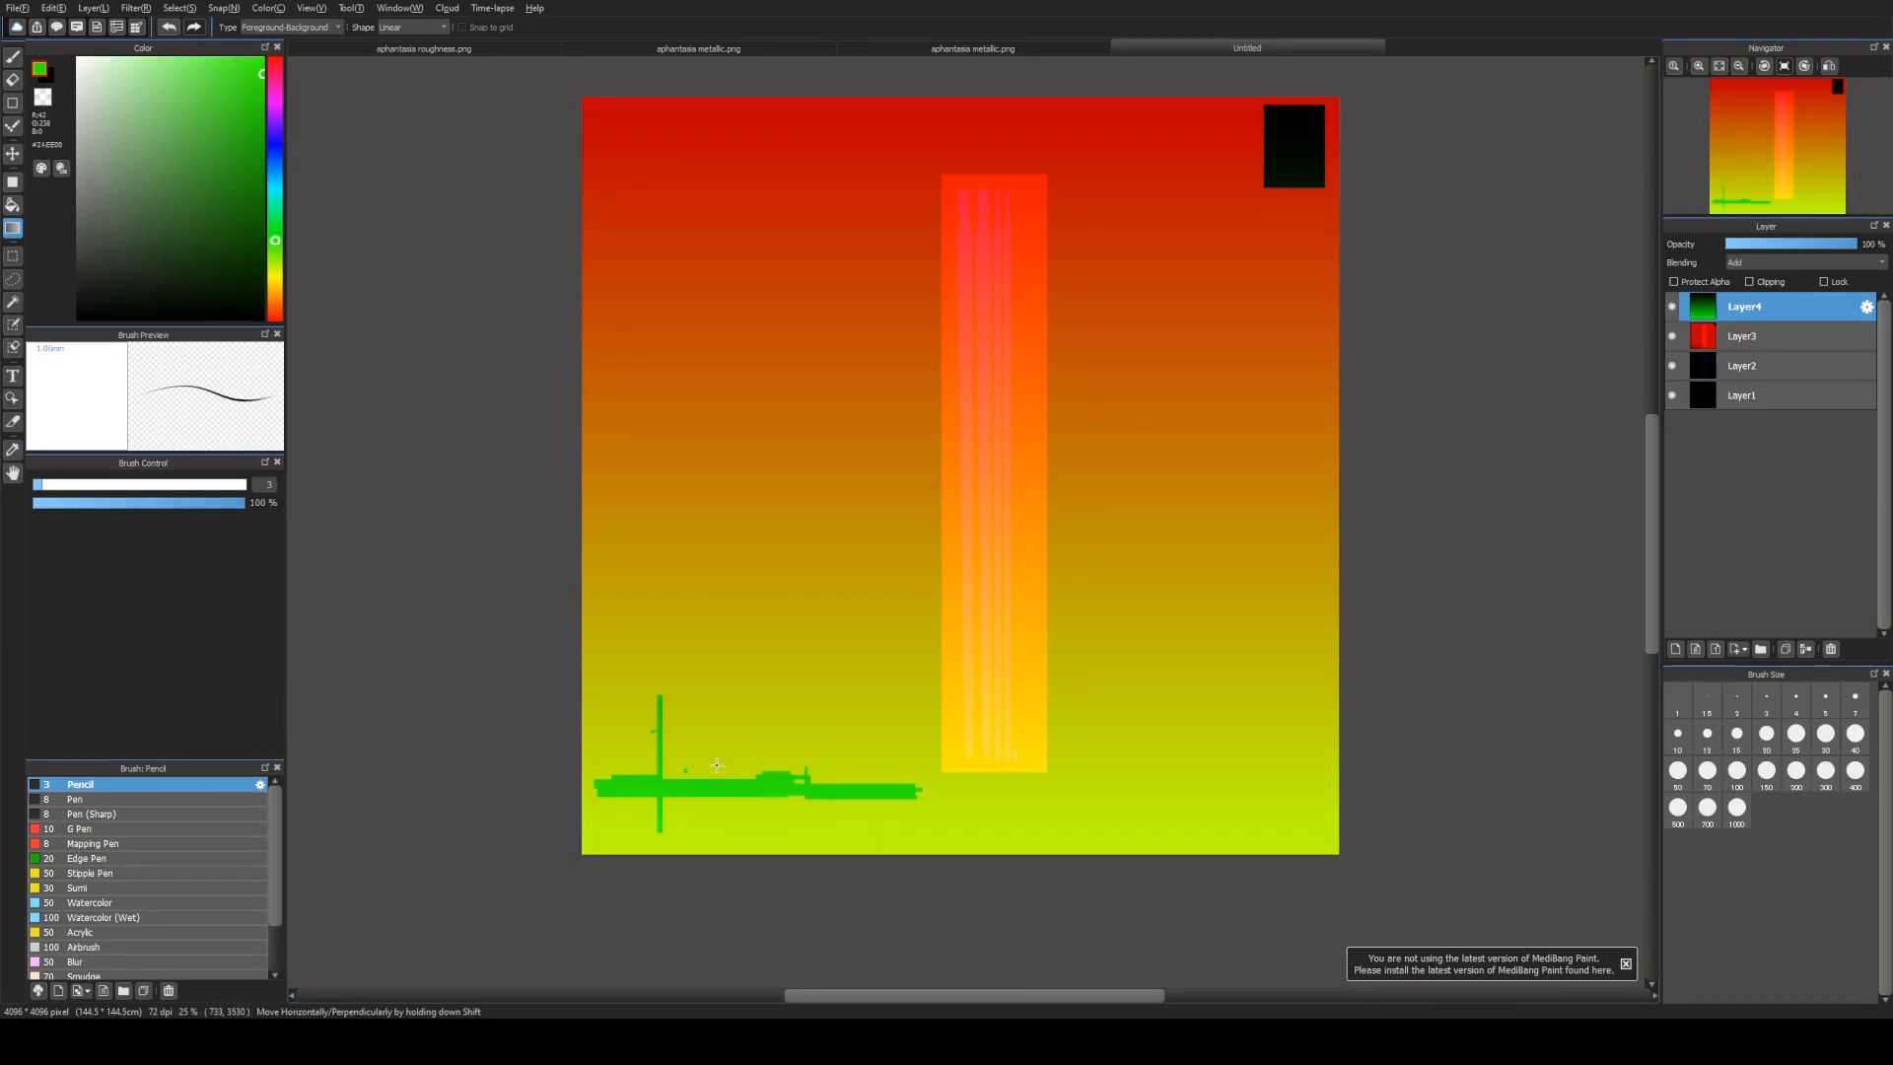
pyautogui.scroll(5, 933, 781)
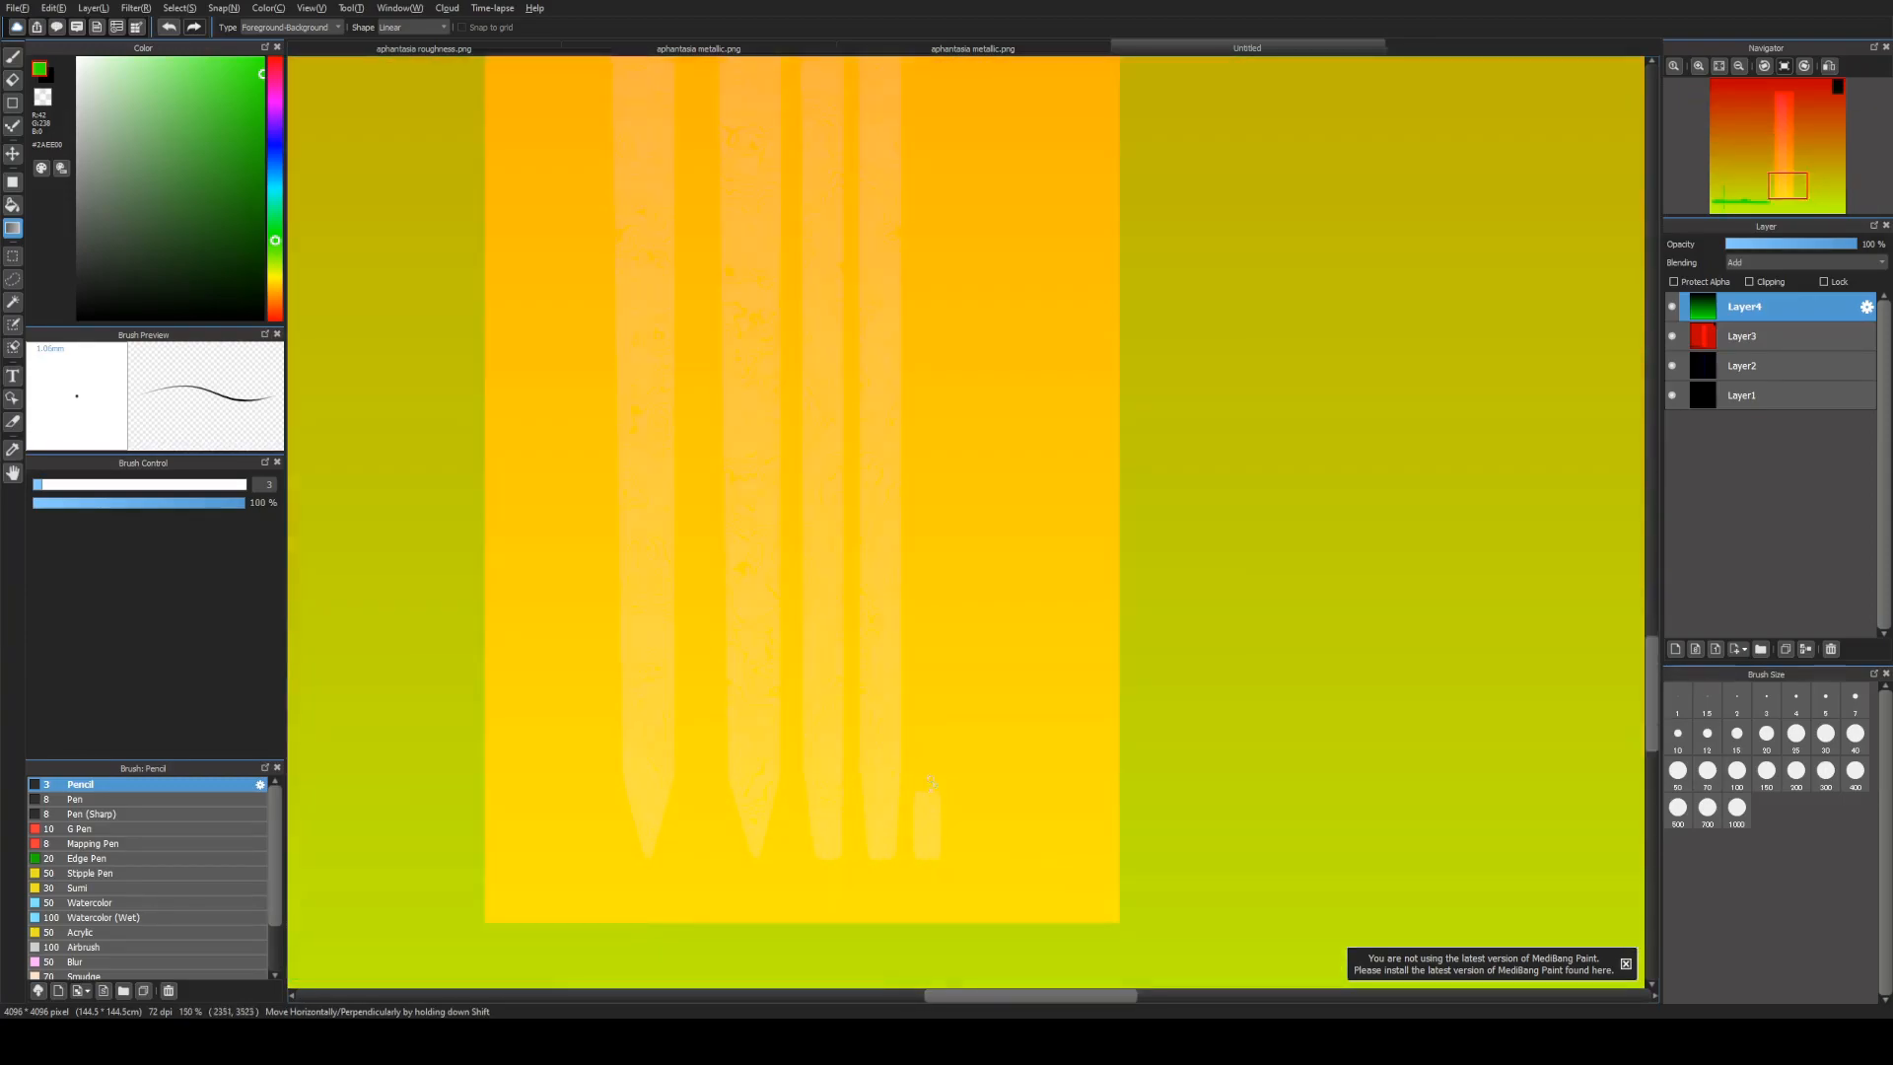
pyautogui.scroll(4, 934, 781)
pyautogui.scroll(2, 790, 641)
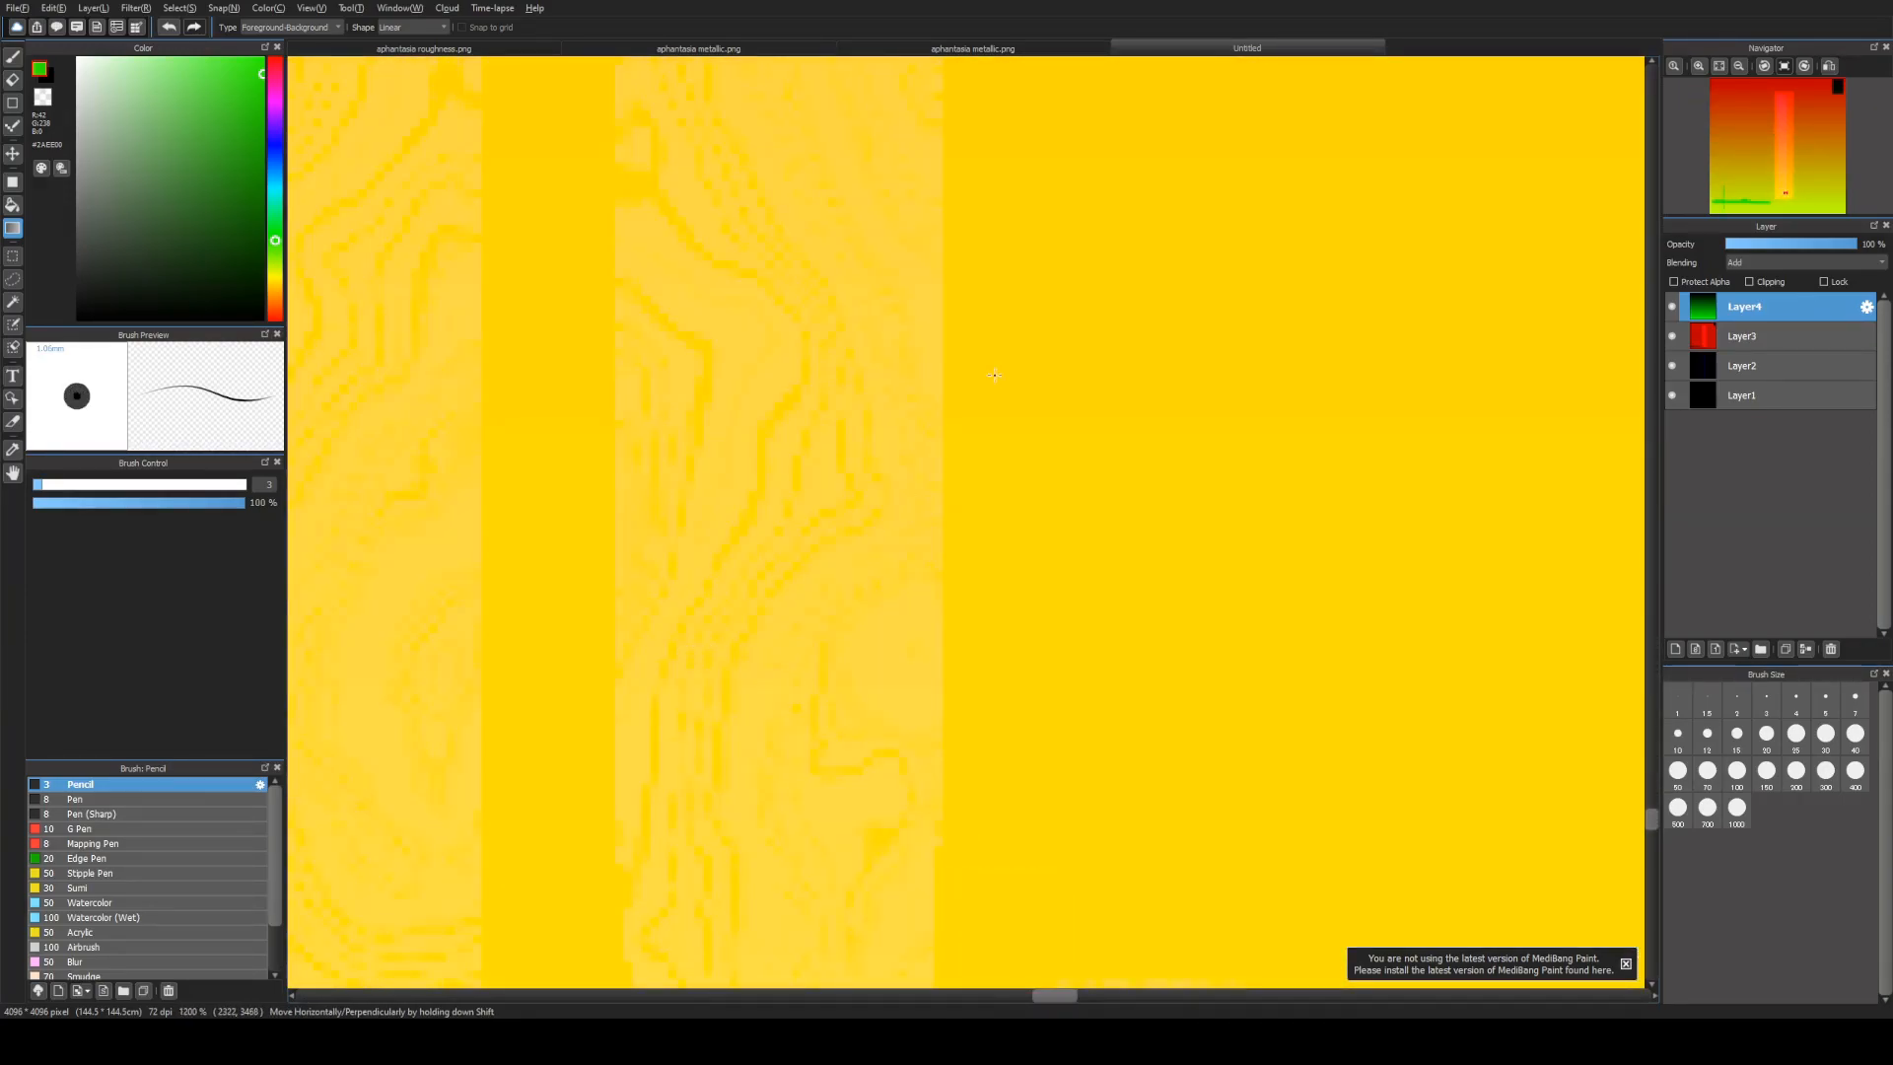
pyautogui.keyDown('alt'); pyautogui.click(832, 456); pyautogui.keyUp('alt')
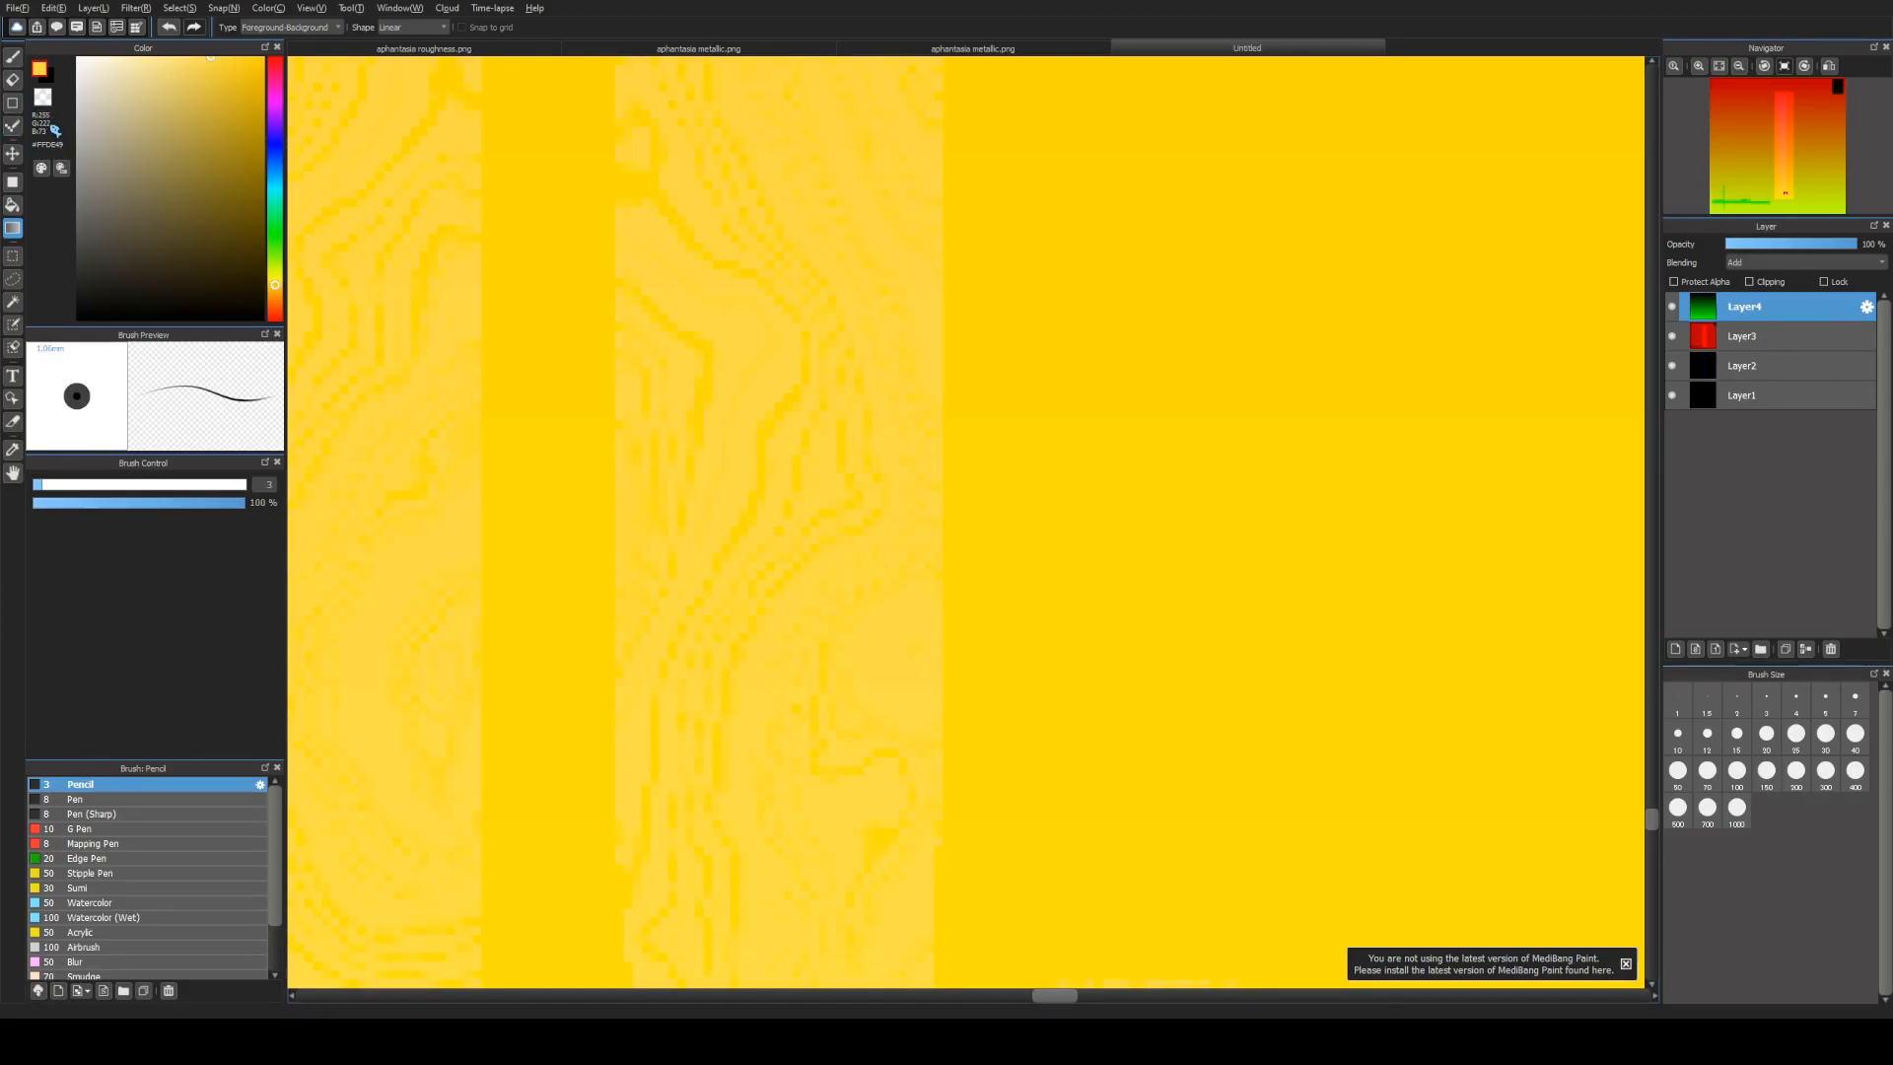
pyautogui.scroll(-5, 1014, 587)
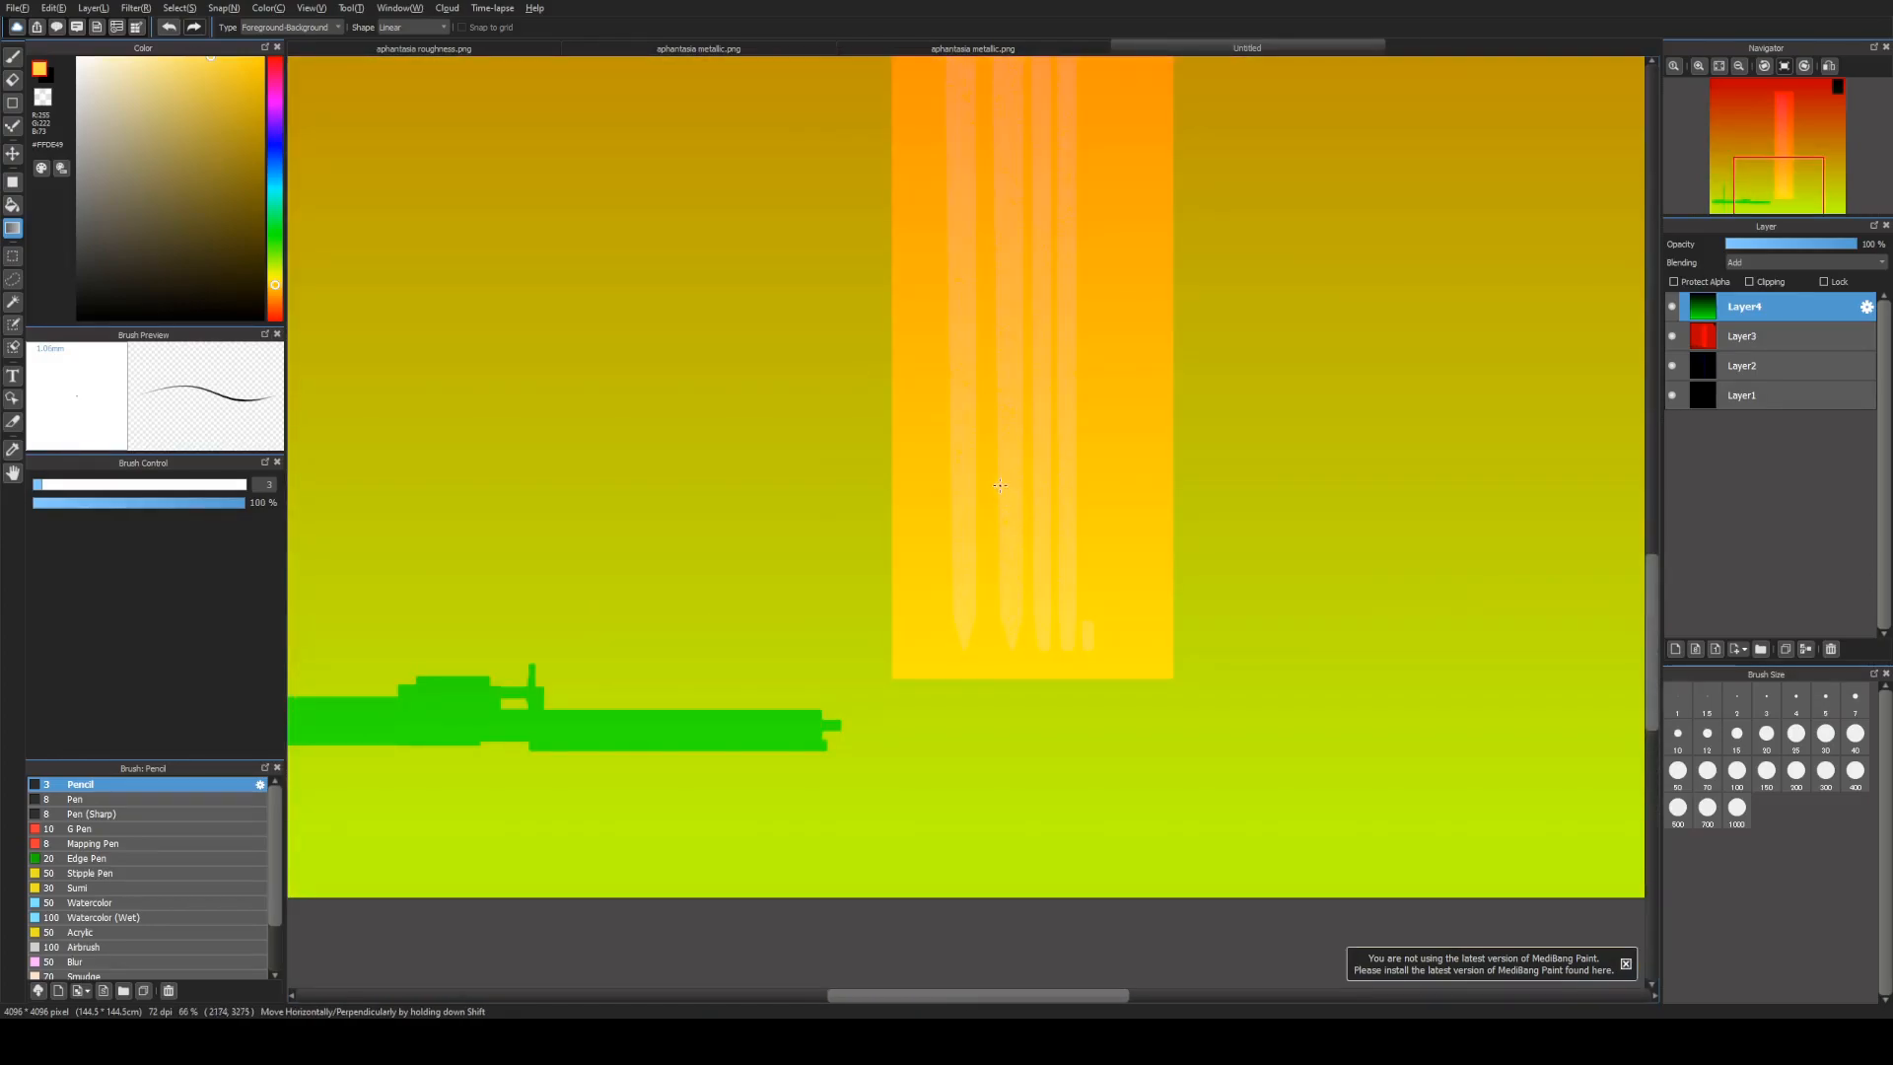
# Step: Compare the blending modes of the red Layer3 and the green Layer4 against the combined image
pyautogui.scroll(-1, 1035, 359)
pyautogui.scroll(2, 1040, 304)
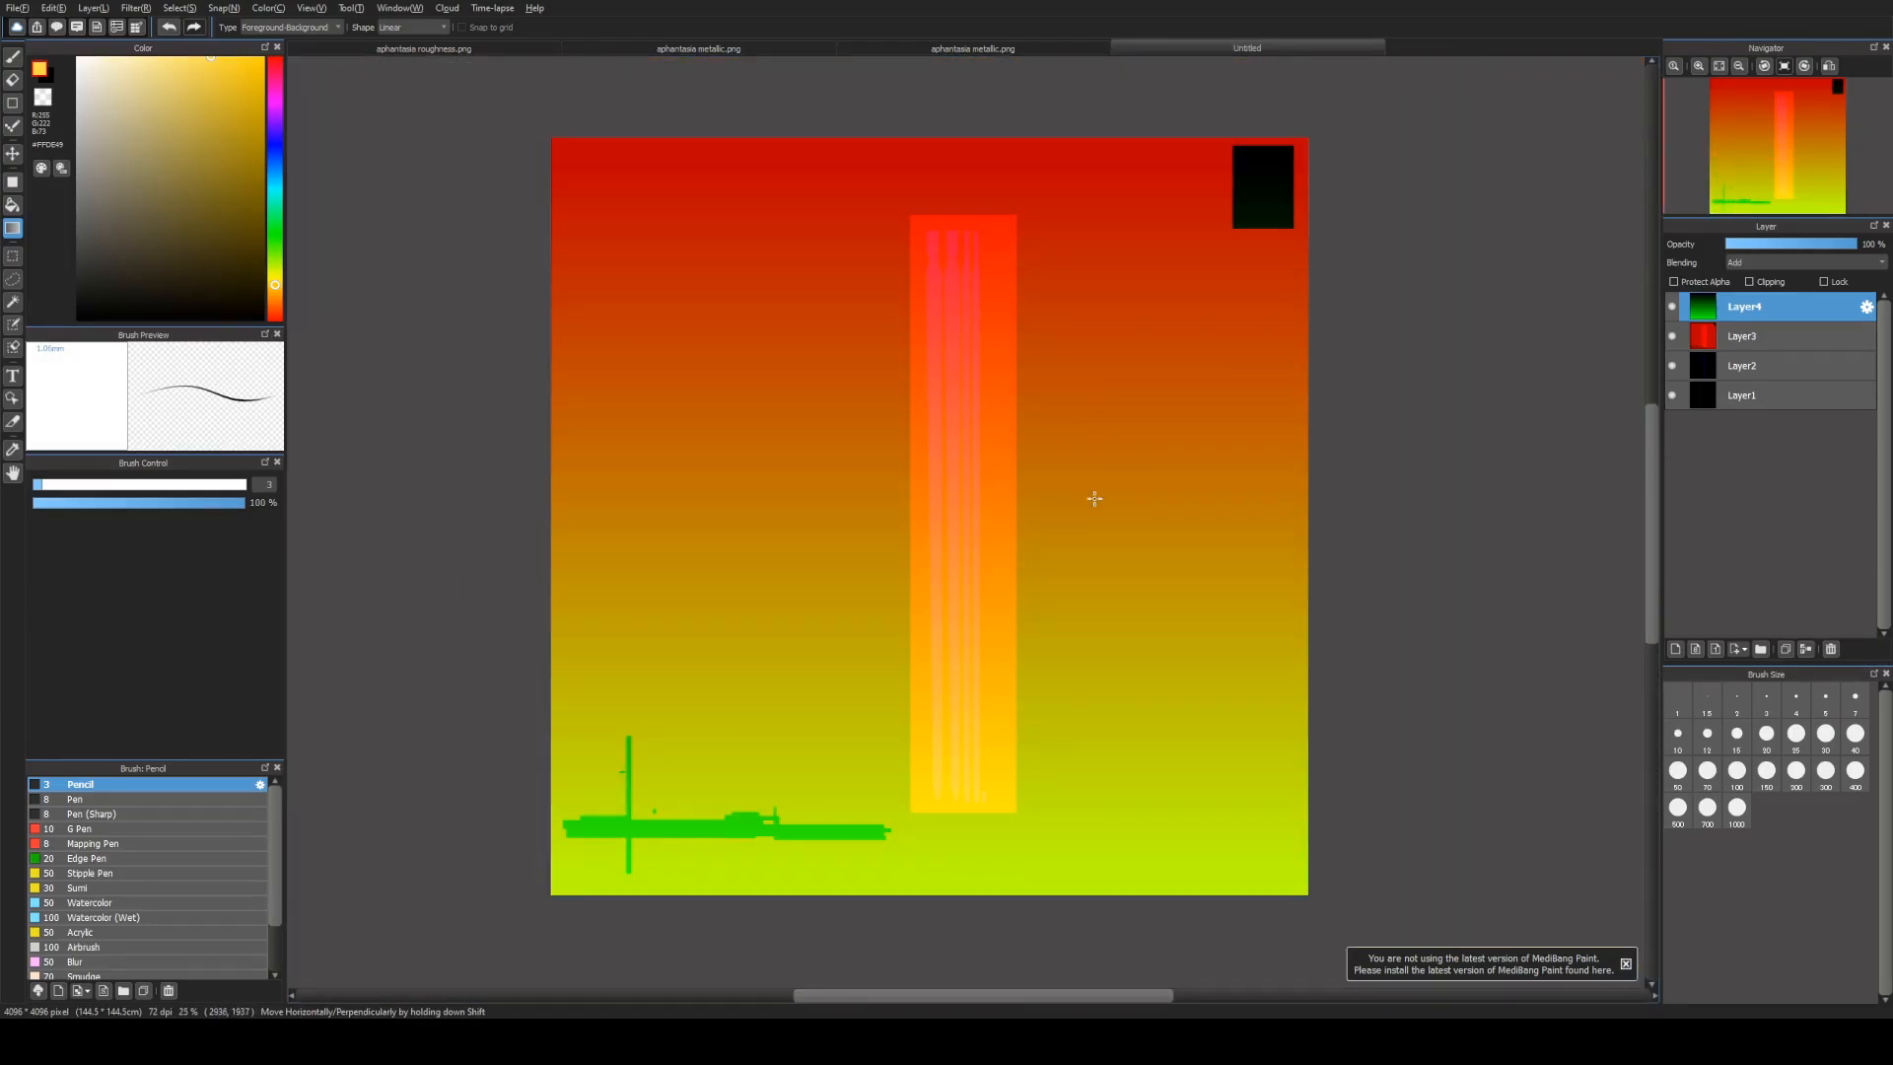
pyautogui.scroll(-2, 1075, 444)
pyautogui.scroll(1, 1062, 386)
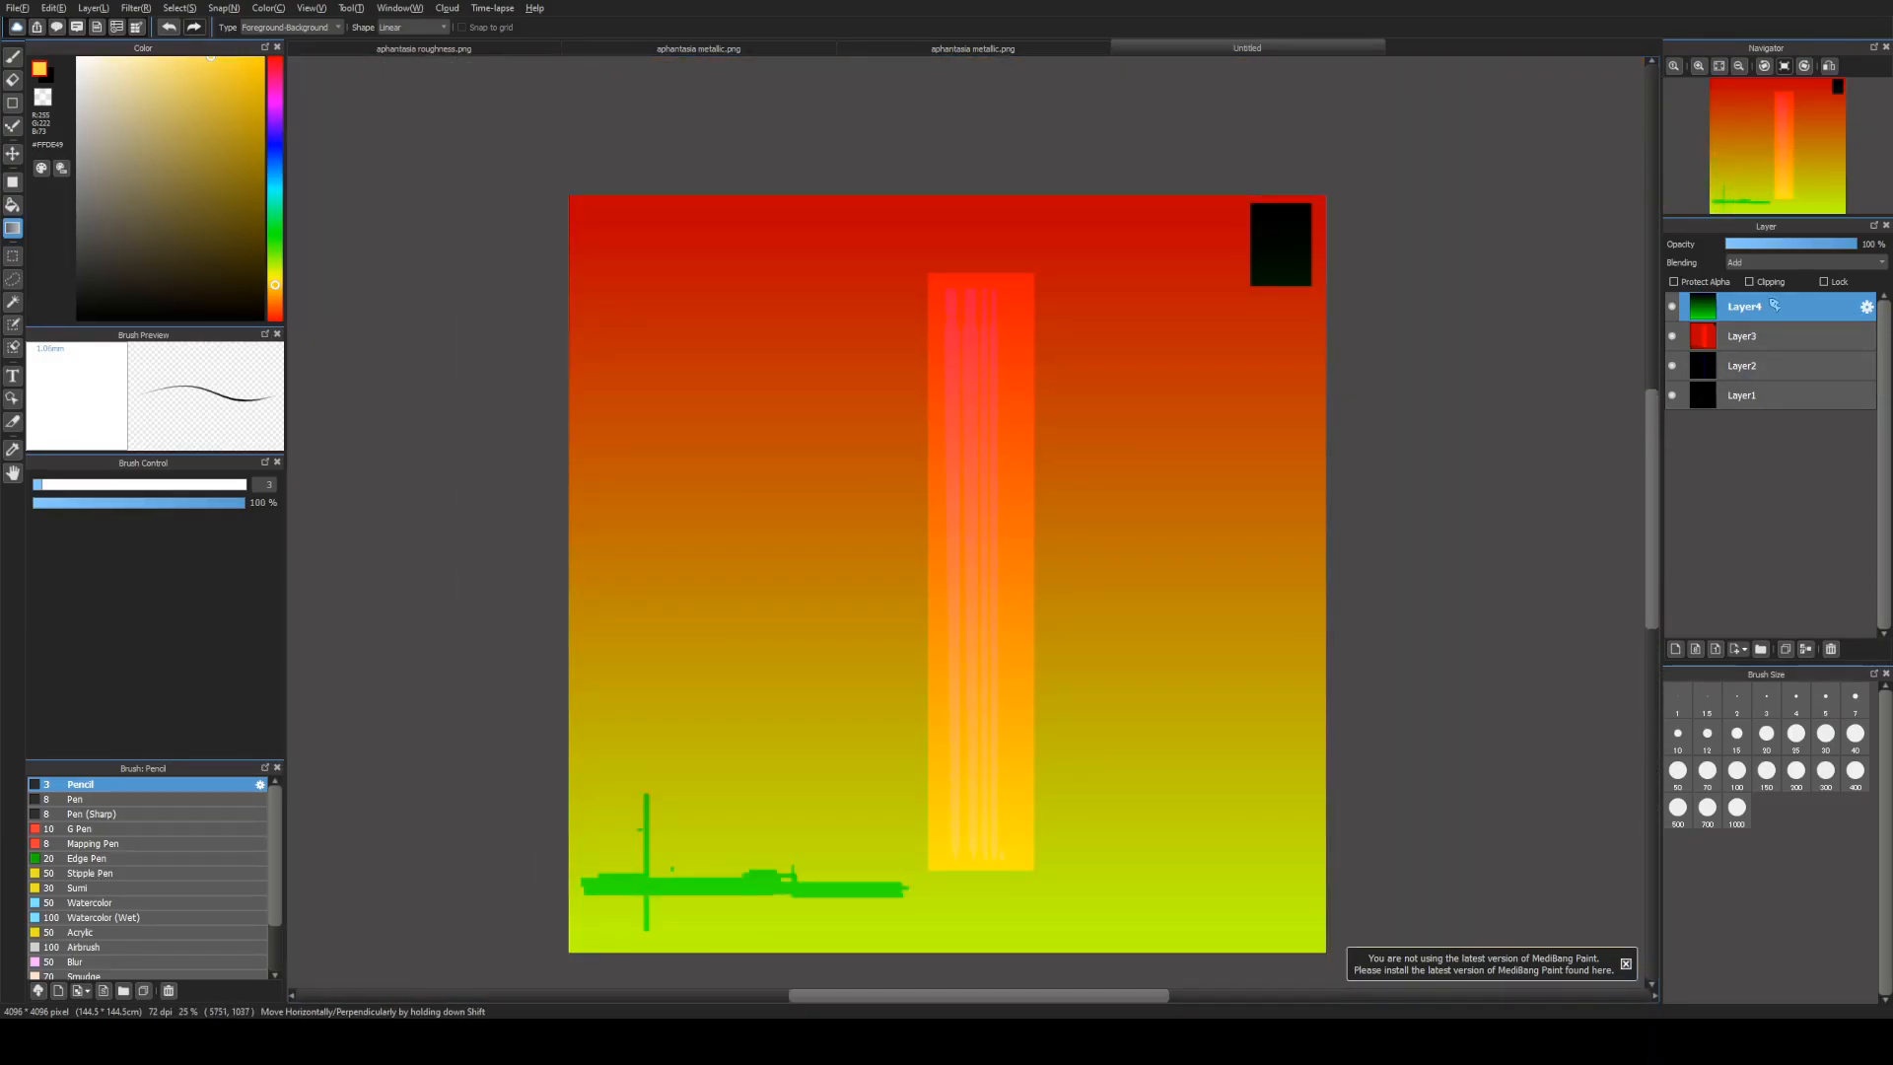
pyautogui.click(1765, 336)
pyautogui.click(1765, 307)
pyautogui.click(1765, 341)
pyautogui.click(1765, 310)
pyautogui.click(1761, 337)
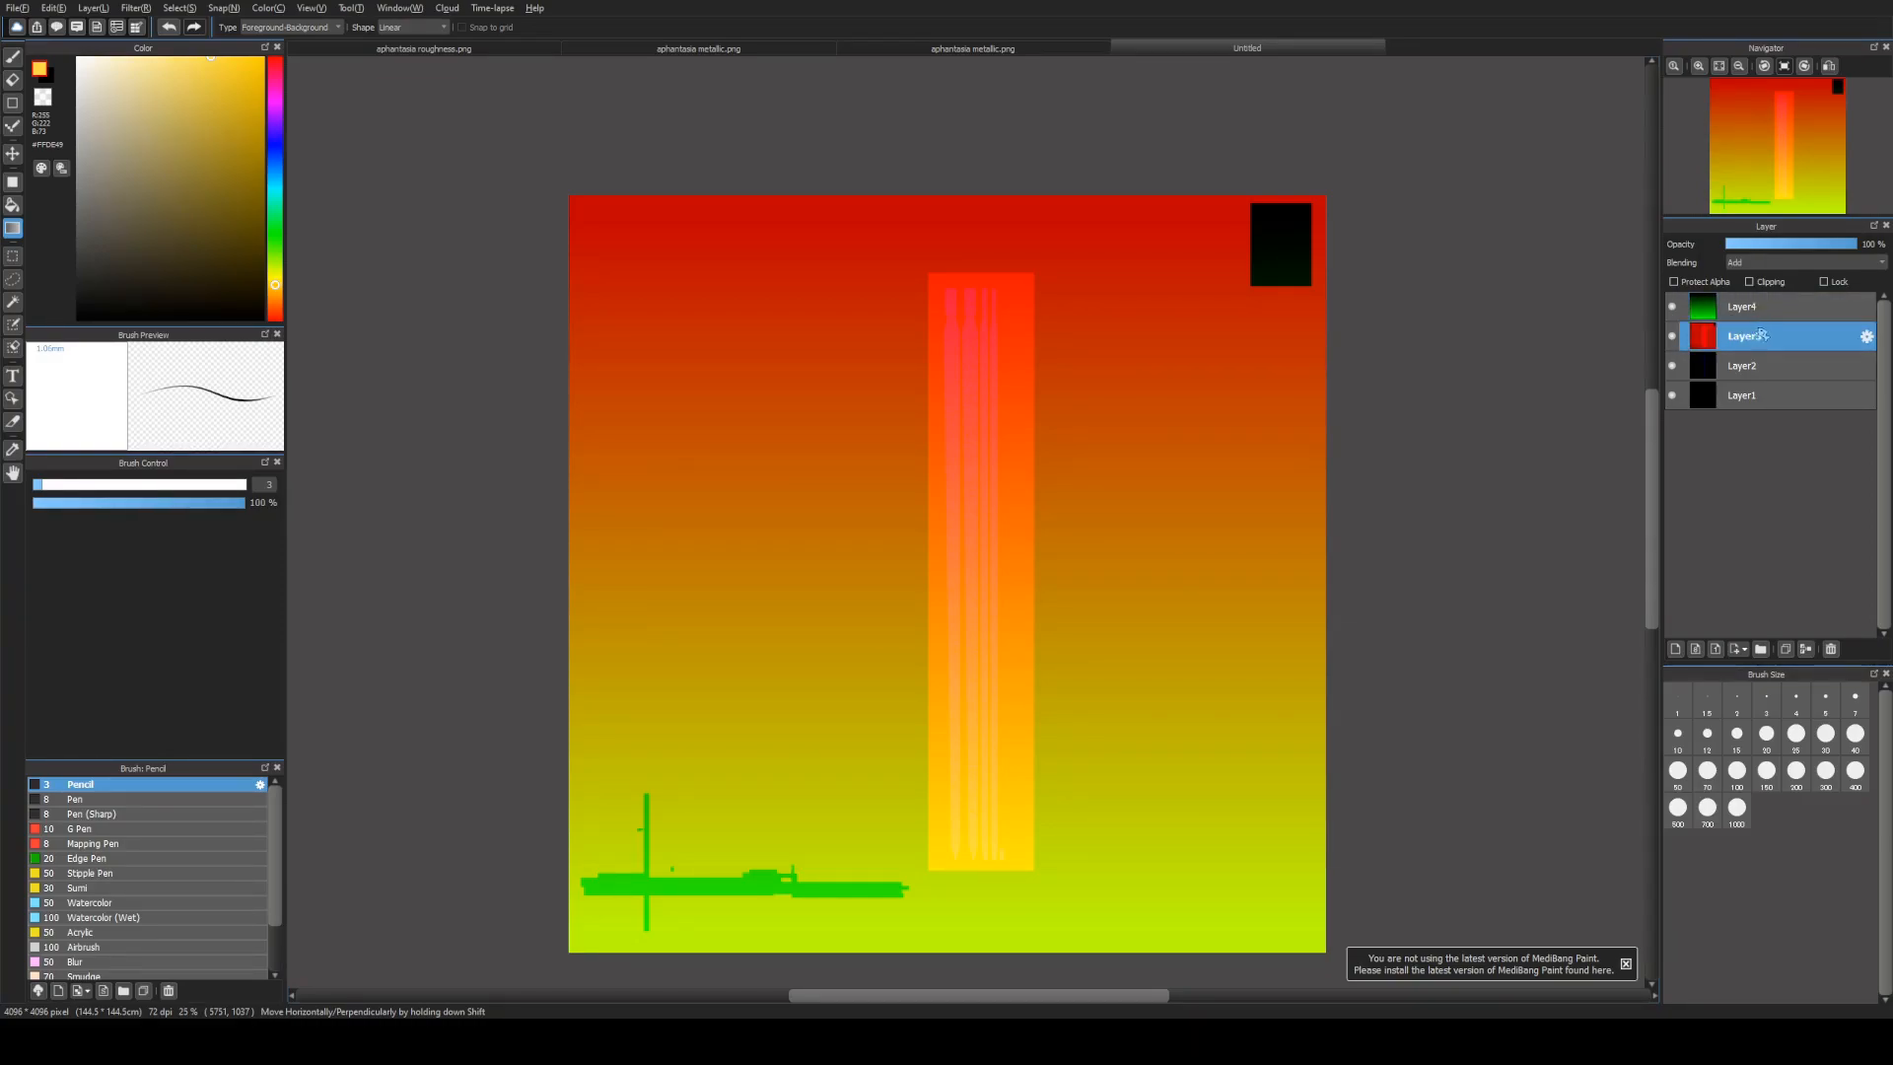
pyautogui.click(1775, 306)
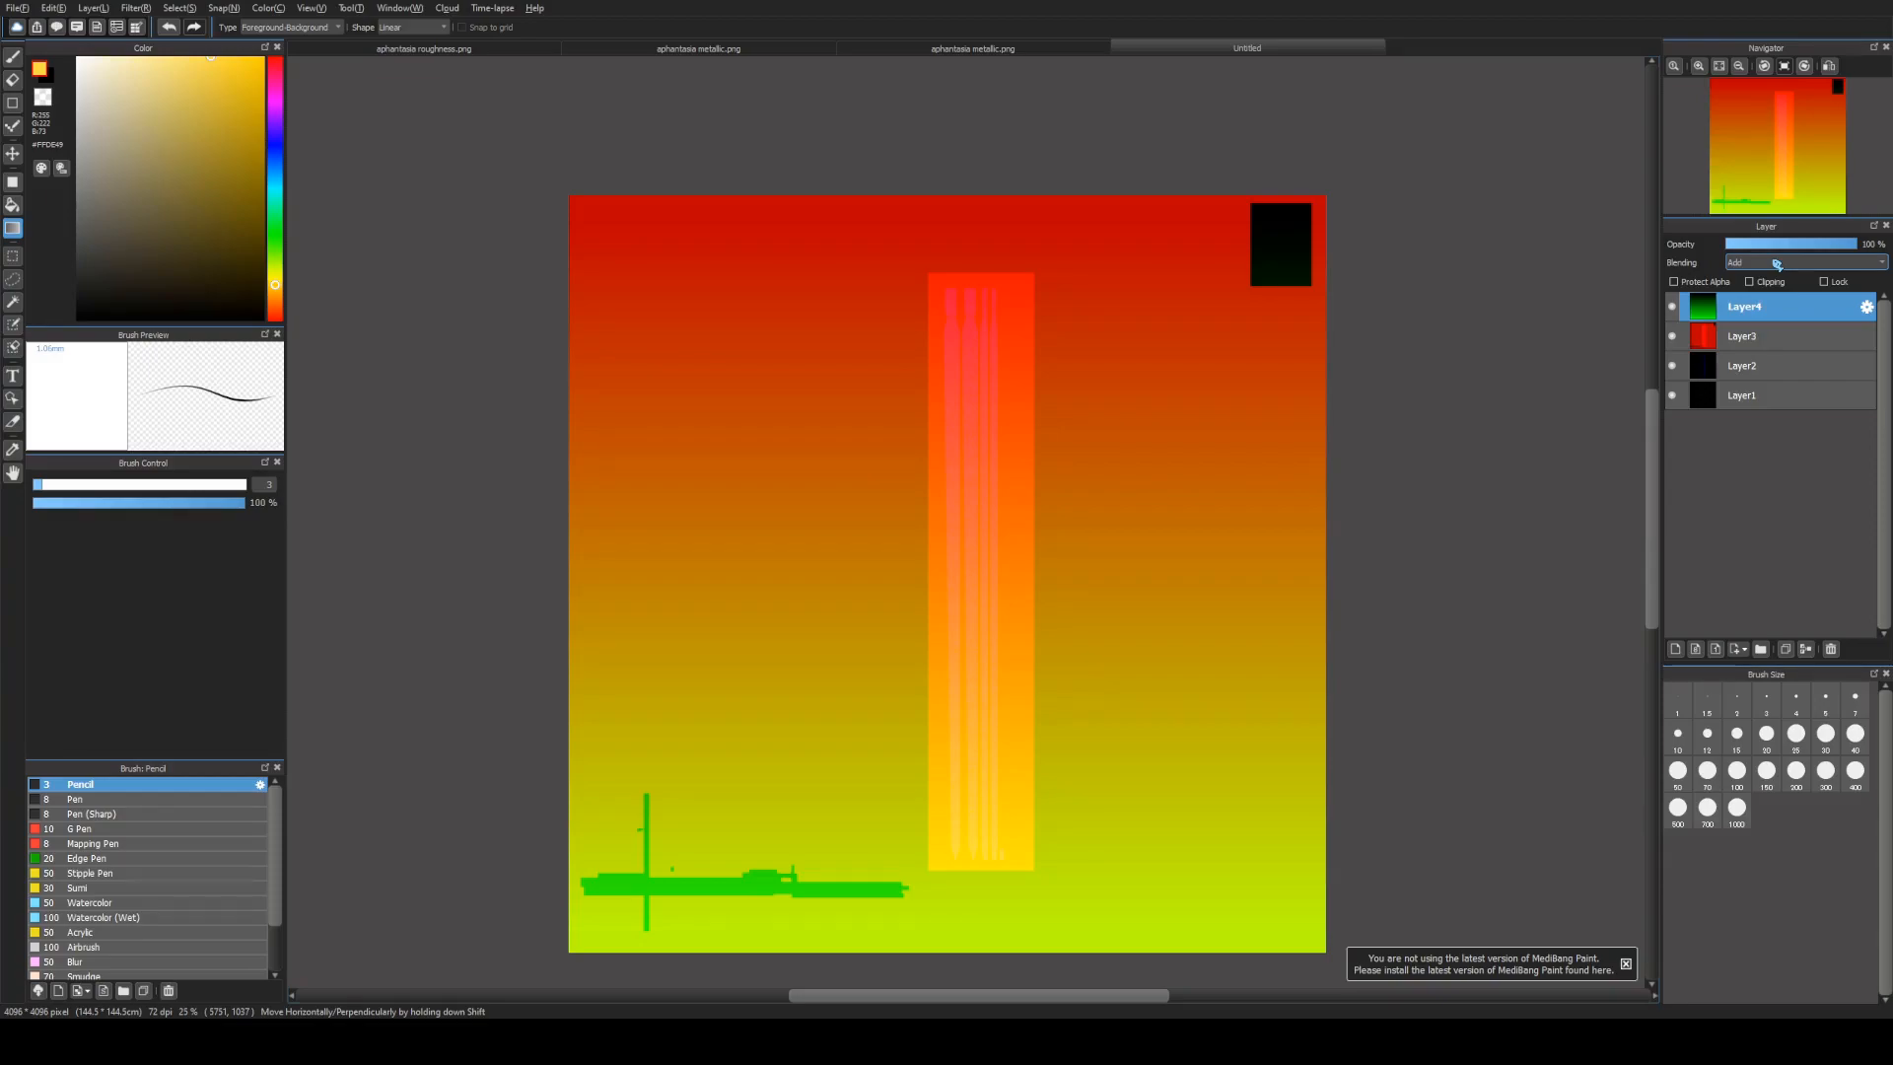
pyautogui.click(1766, 334)
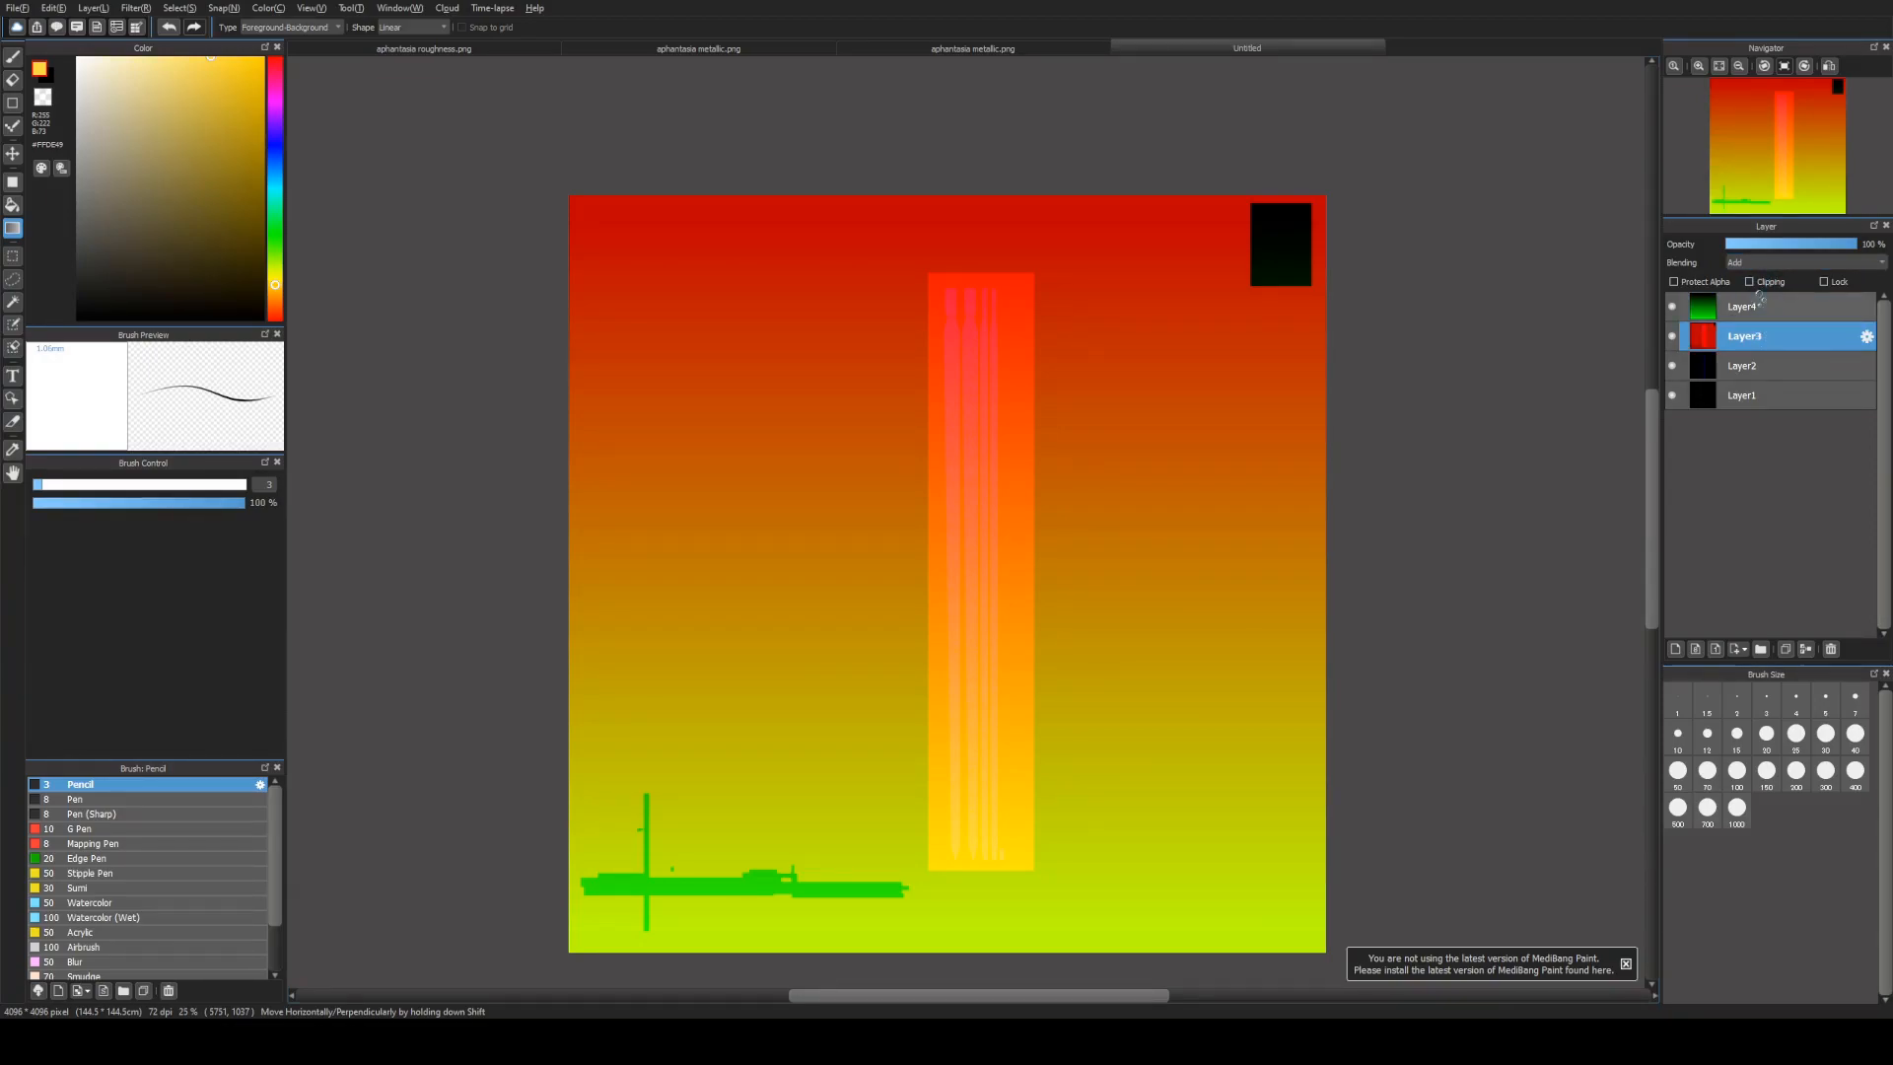
pyautogui.click(1763, 306)
pyautogui.moveTo(1112, 494); pyautogui.dragTo(1204, 352)
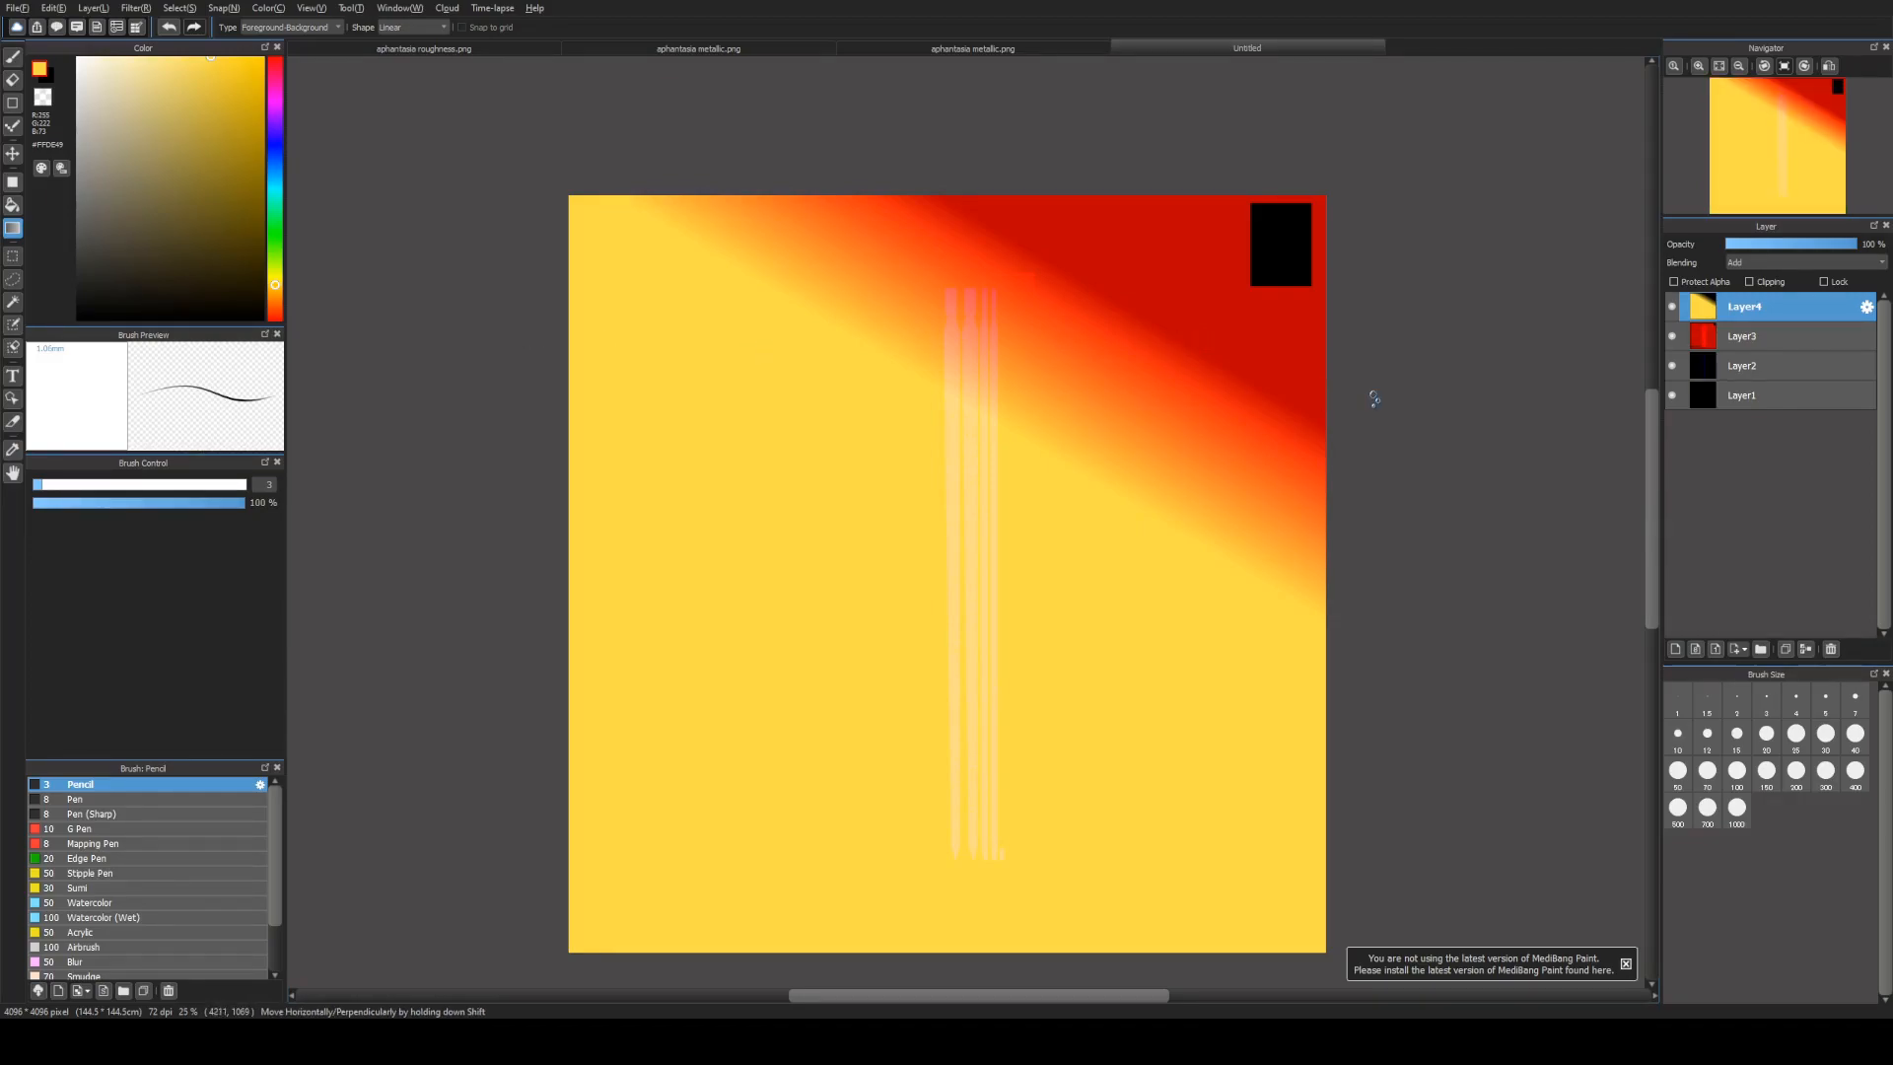
pyautogui.hotkey('ctrl', 'z')
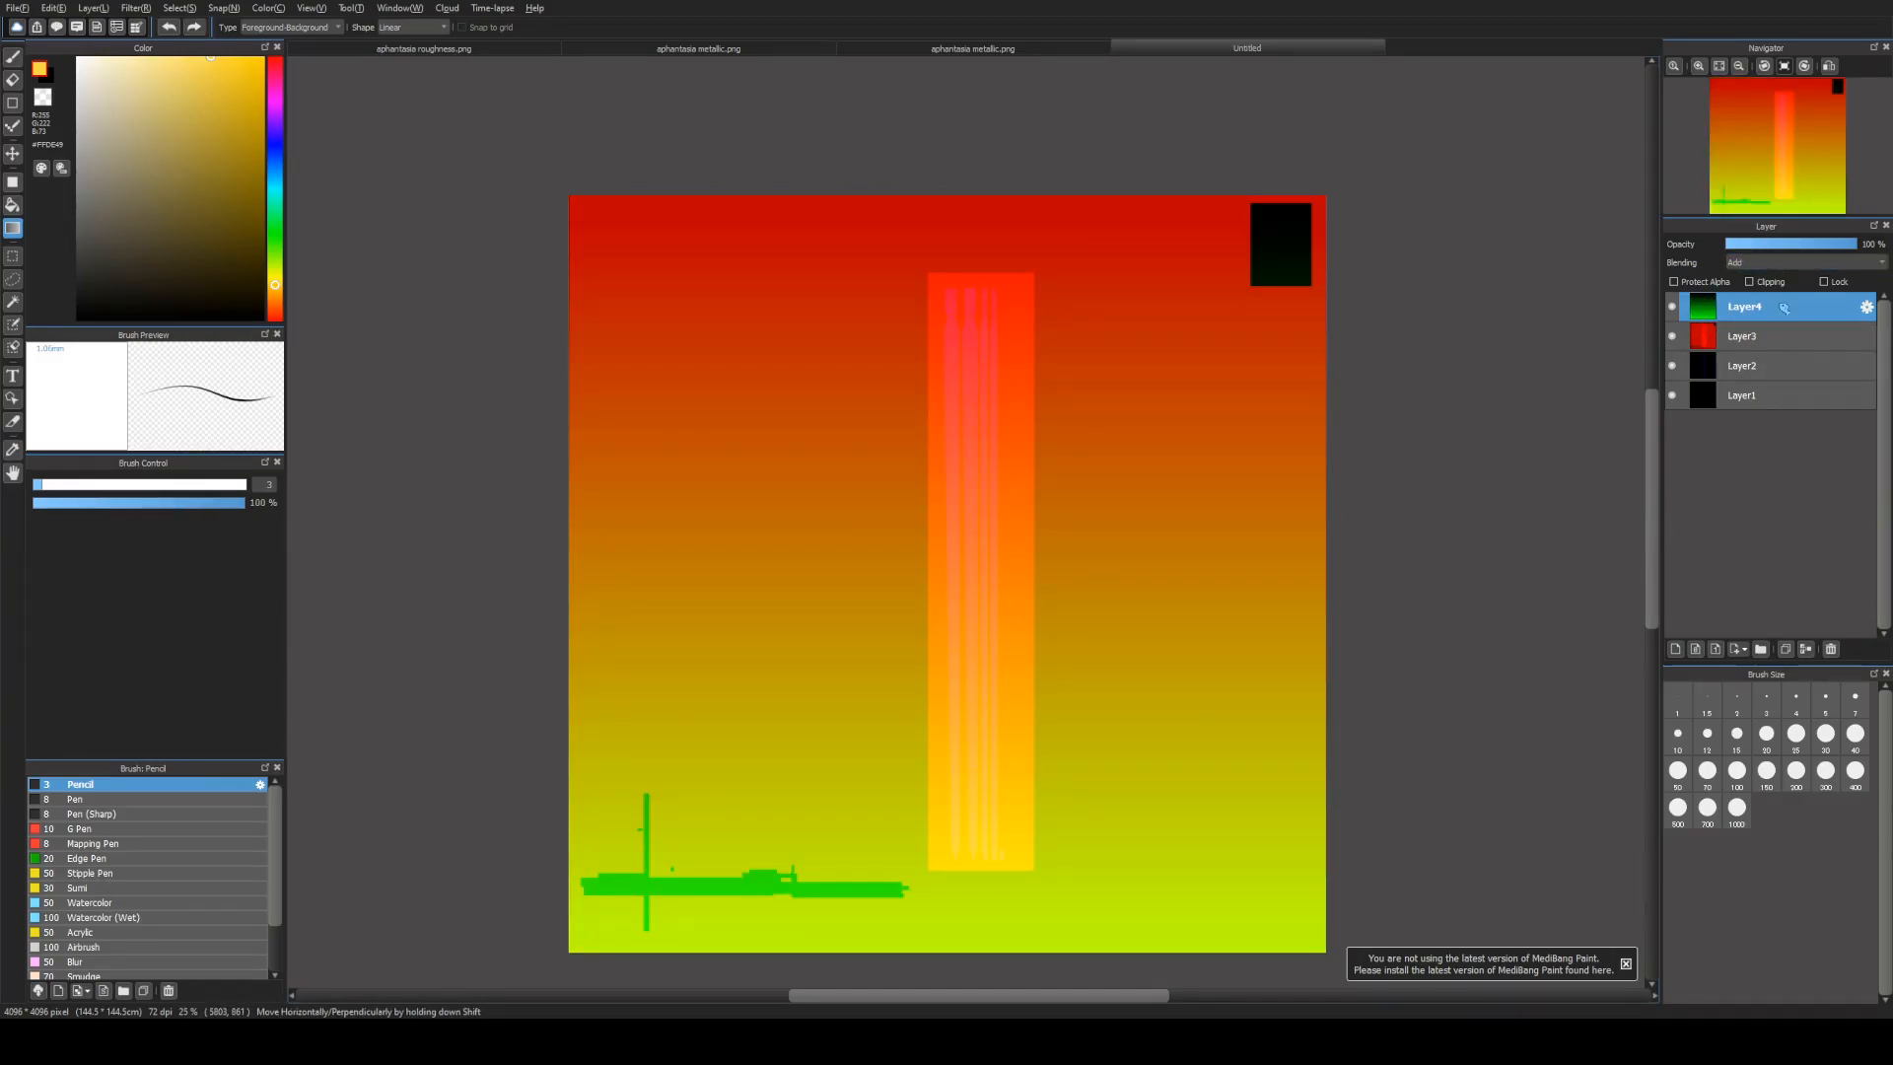
pyautogui.scroll(1, 981, 347)
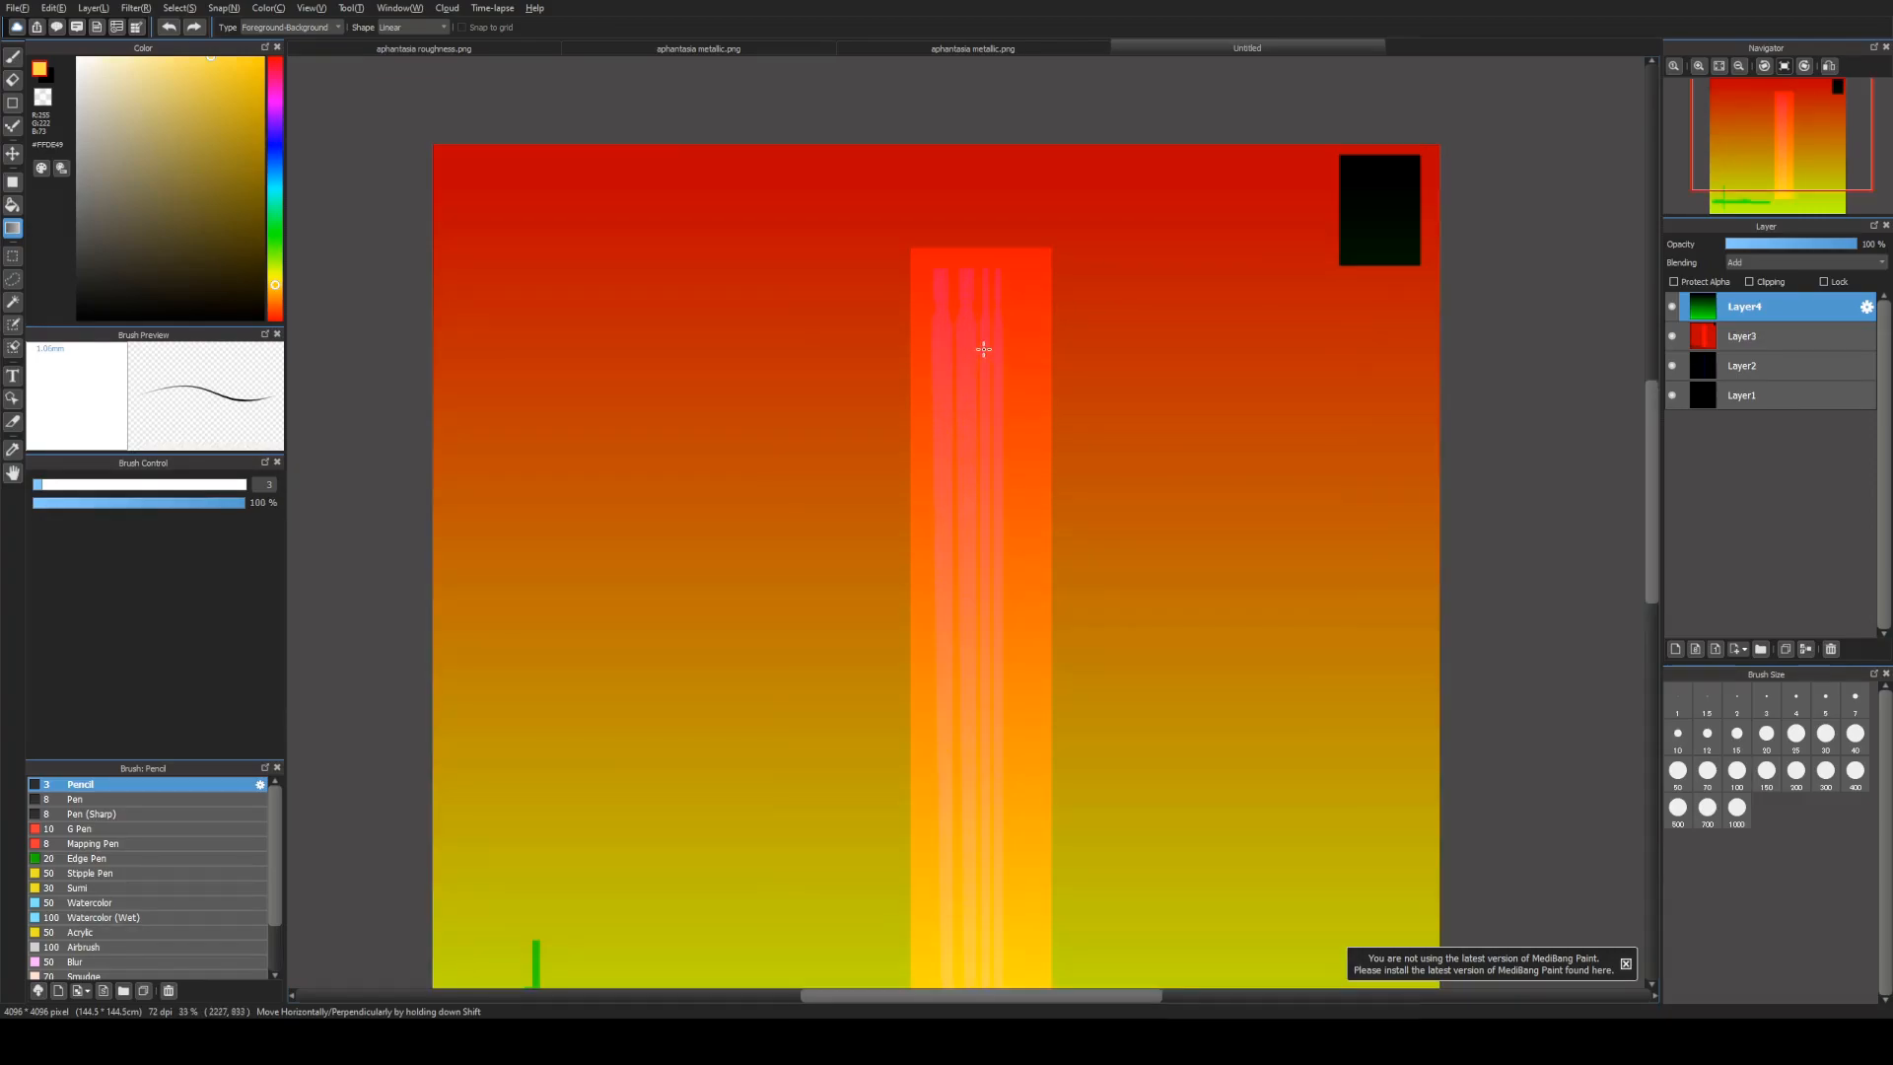
pyautogui.scroll(-2, 993, 355)
pyautogui.scroll(1, 998, 483)
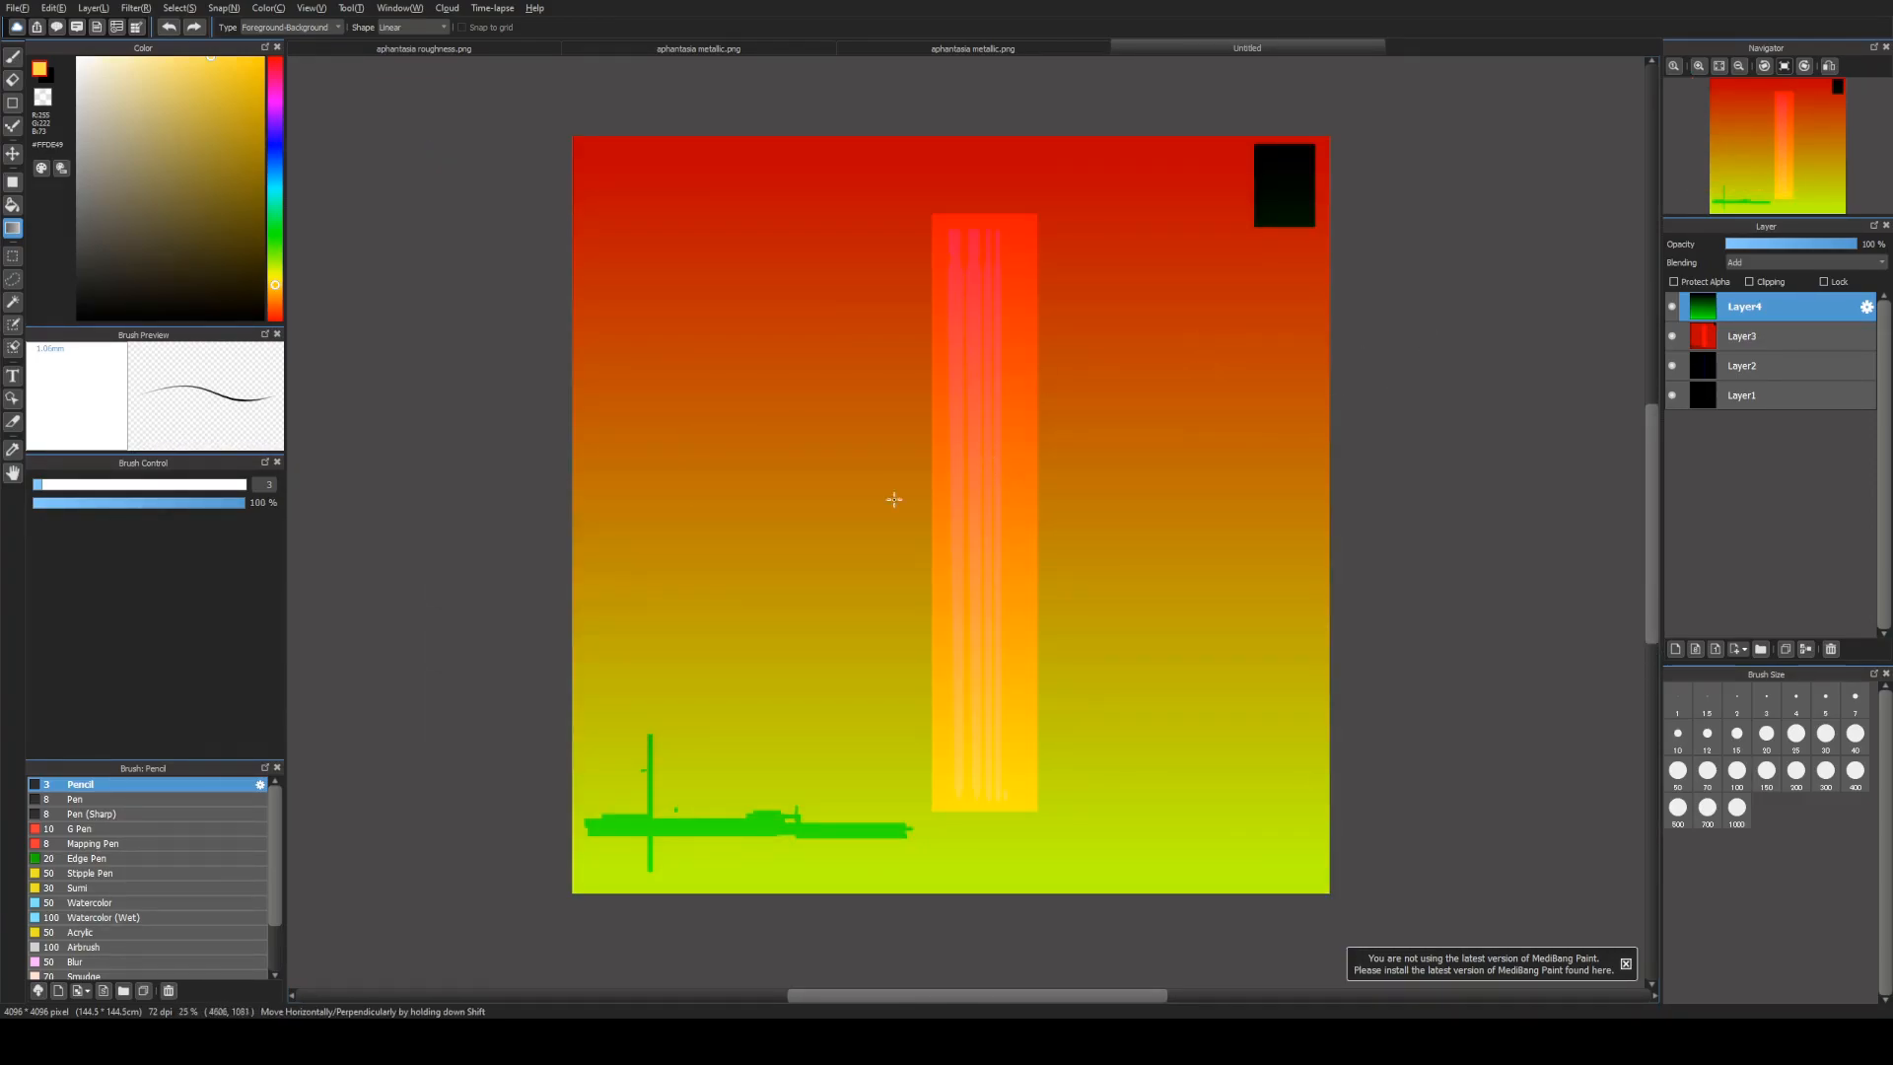